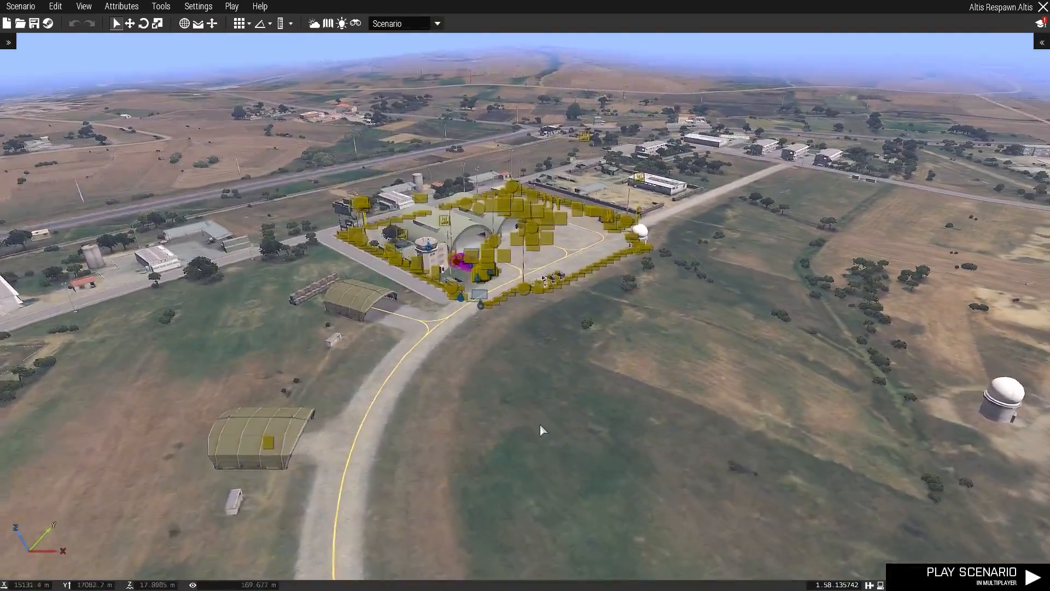
Step: Look over the airfield base, examining its hangars, perimeter walls and the trucks parked along the sandbag barrier
{"action": "key", "text": "a"}
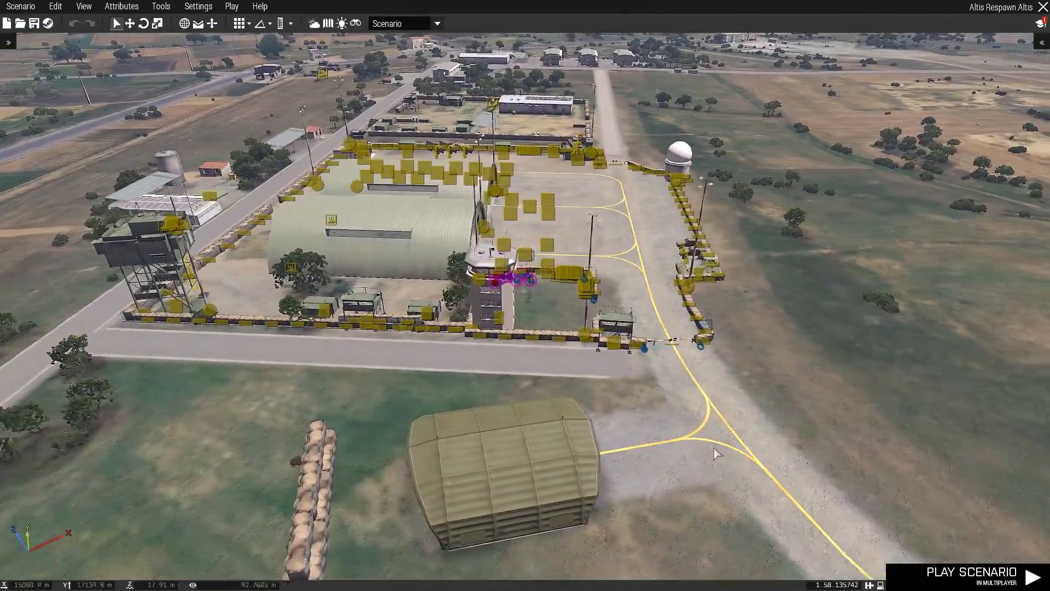
{"action": "key", "text": "d"}
{"action": "right_click_drag", "start_coordinate": [678, 387], "coordinate": [440, 356]}
{"action": "key", "text": "s"}
{"action": "scroll", "coordinate": [441, 356], "scroll_direction": "down", "scroll_amount": 3}
{"action": "scroll", "coordinate": [488, 424], "scroll_direction": "up", "scroll_amount": 5}
{"action": "right_click_drag", "start_coordinate": [487, 424], "coordinate": [379, 421]}
{"action": "key", "text": "d"}
{"action": "key", "text": "s"}
{"action": "key", "text": "d"}
{"action": "key", "text": "s"}
{"action": "right_click_drag", "start_coordinate": [490, 412], "coordinate": [329, 333]}
{"action": "key", "text": "d"}
{"action": "key", "text": "a"}
{"action": "key", "text": "a"}
{"action": "key", "text": "w"}
{"action": "key", "text": "s"}
{"action": "key", "text": "d"}
{"action": "key", "text": "w"}
{"action": "key", "text": "d"}
{"action": "key", "text": "w"}
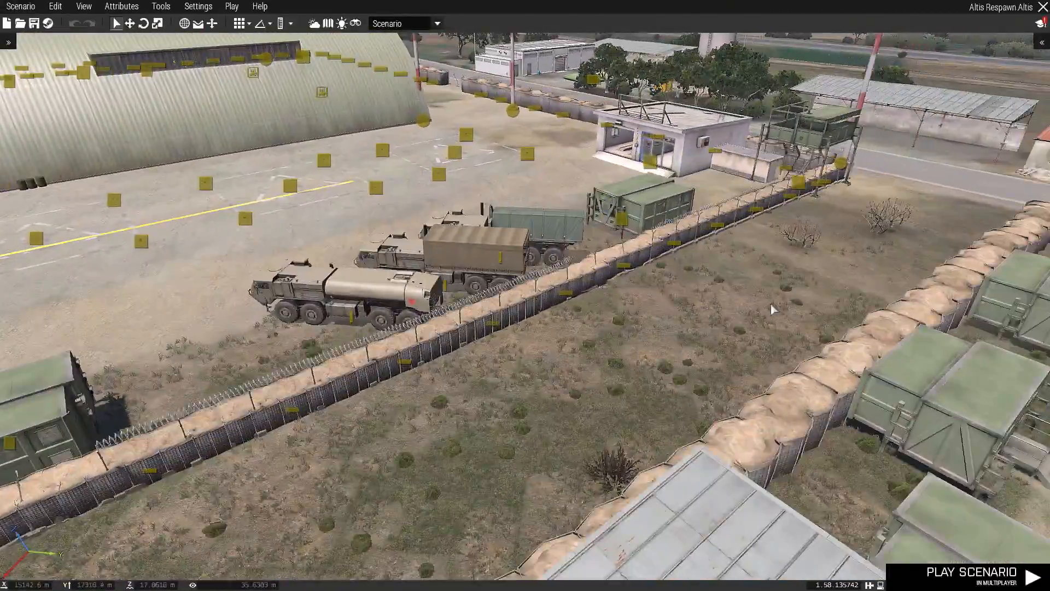
Step: Examine the base entrance with its bar gate, guard tower and guards beside the sandbag walls
{"action": "right_click_drag", "start_coordinate": [770, 304], "coordinate": [958, 314]}
{"action": "key", "text": "a"}
{"action": "right_click_drag", "start_coordinate": [444, 323], "coordinate": [604, 316]}
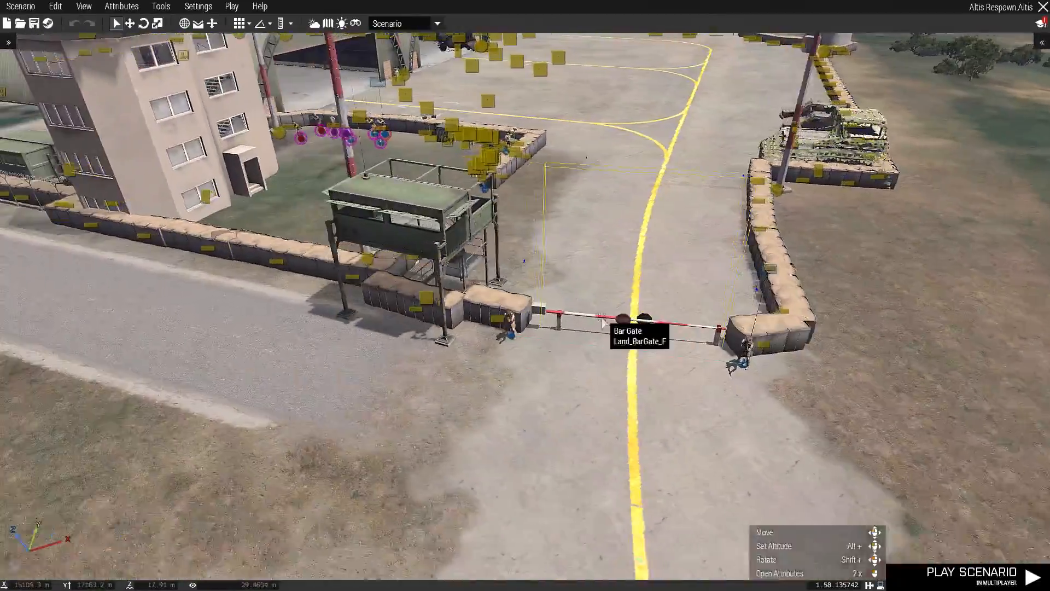
{"action": "key", "text": "d"}
{"action": "right_click_drag", "start_coordinate": [672, 358], "coordinate": [877, 348]}
{"action": "key", "text": "a"}
{"action": "key", "text": "a"}
{"action": "key", "text": "d"}
{"action": "key", "text": "w"}
{"action": "right_click_drag", "start_coordinate": [447, 324], "coordinate": [828, 375]}
{"action": "right_click_drag", "start_coordinate": [595, 354], "coordinate": [841, 324]}
{"action": "key", "text": "a"}
{"action": "key", "text": "w"}
{"action": "key", "text": "a"}
{"action": "right_click_drag", "start_coordinate": [520, 332], "coordinate": [783, 332]}
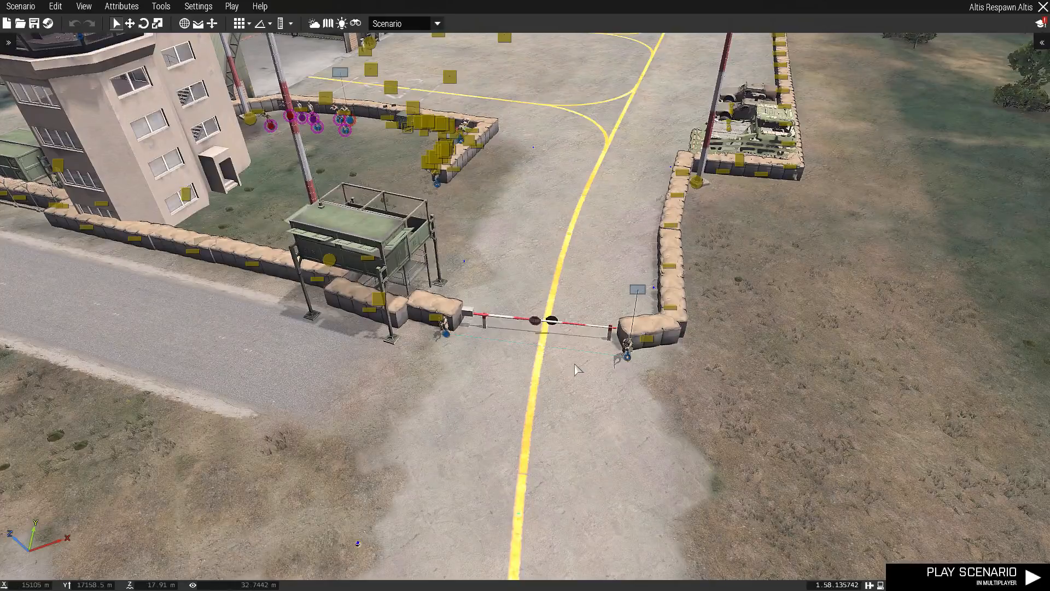
Step: Survey the hangar apron with its landing pads and the control tower side of the base
{"action": "key", "text": "w"}
{"action": "right_click_drag", "start_coordinate": [605, 223], "coordinate": [342, 241]}
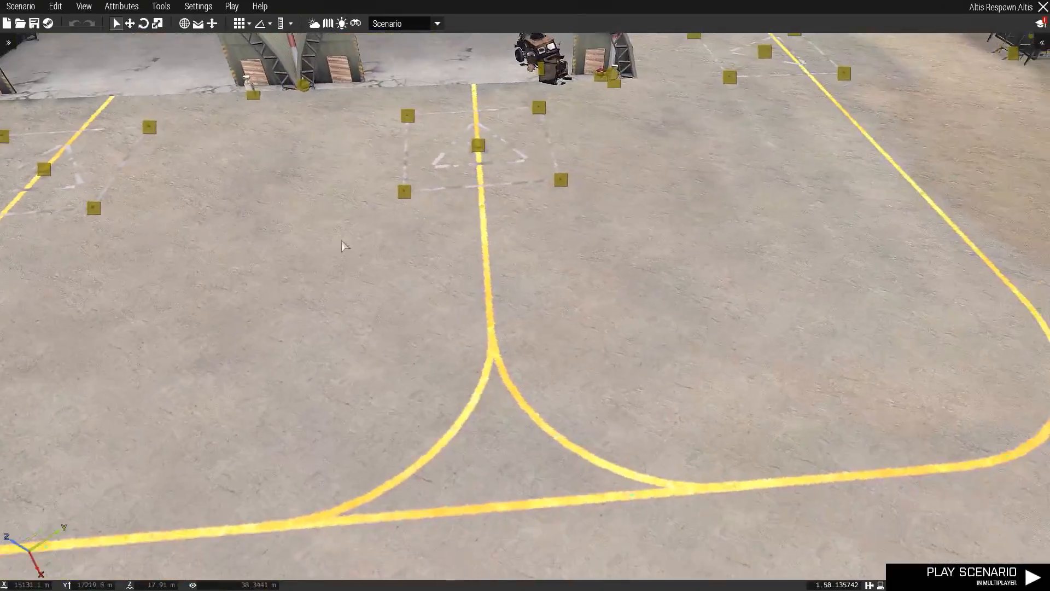
{"action": "key", "text": "a"}
{"action": "key", "text": "w"}
{"action": "scroll", "coordinate": [404, 356], "scroll_direction": "down", "scroll_amount": 10}
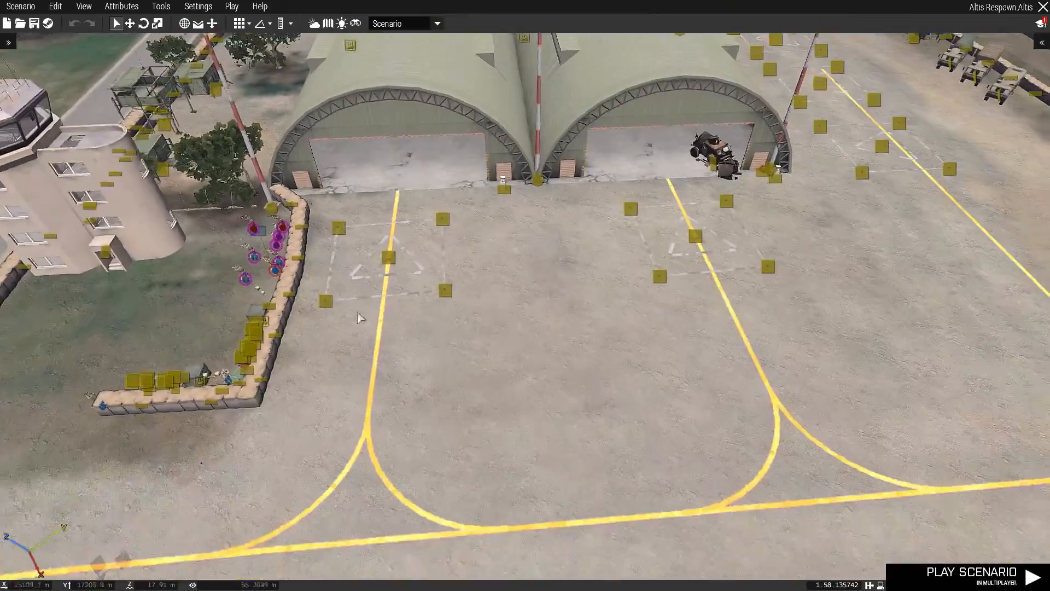
{"action": "key", "text": "d"}
{"action": "key", "text": "a"}
{"action": "key", "text": "a"}
{"action": "key", "text": "a"}
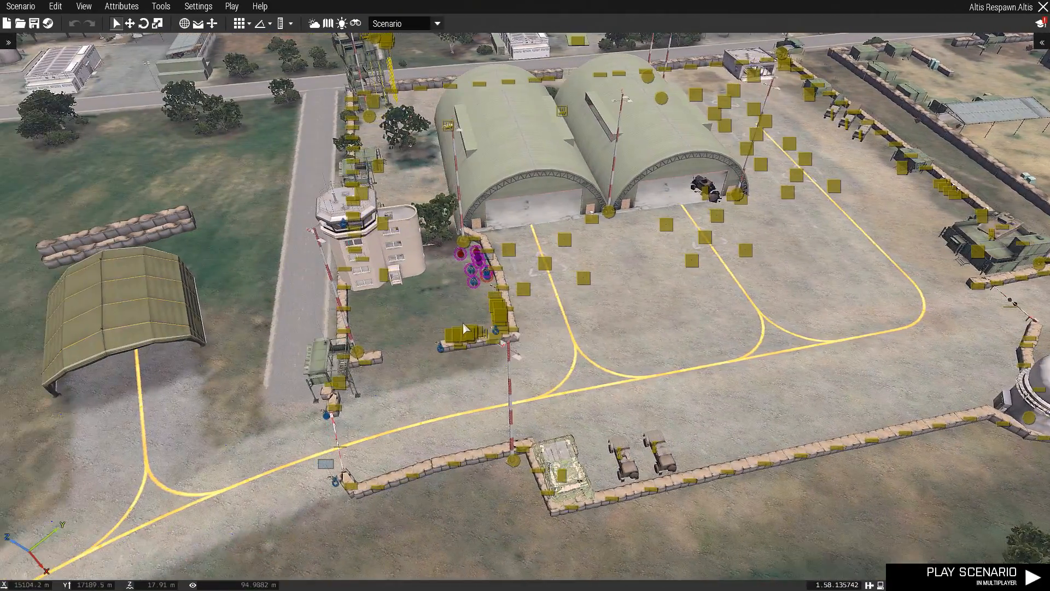
{"action": "key", "text": "d"}
{"action": "key", "text": "w"}
{"action": "key", "text": "s"}
{"action": "key", "text": "a"}
{"action": "right_click_drag", "start_coordinate": [565, 384], "coordinate": [636, 352]}
{"action": "key", "text": "z"}
{"action": "key", "text": "a"}
{"action": "key", "text": "a"}
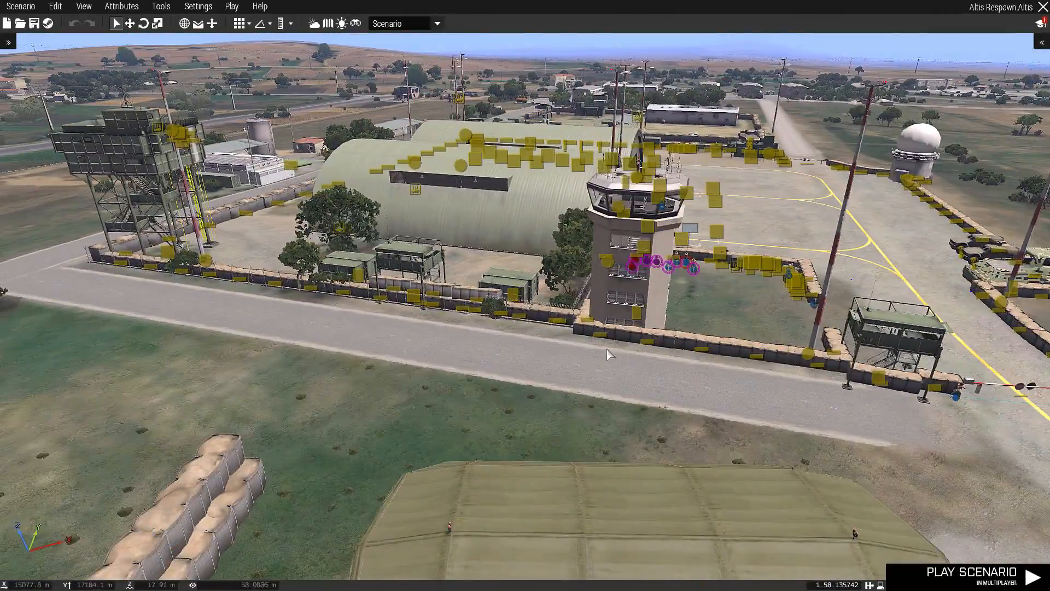
{"action": "key", "text": "d"}
{"action": "key", "text": "q"}
{"action": "key", "text": "e"}
{"action": "key", "text": "d"}
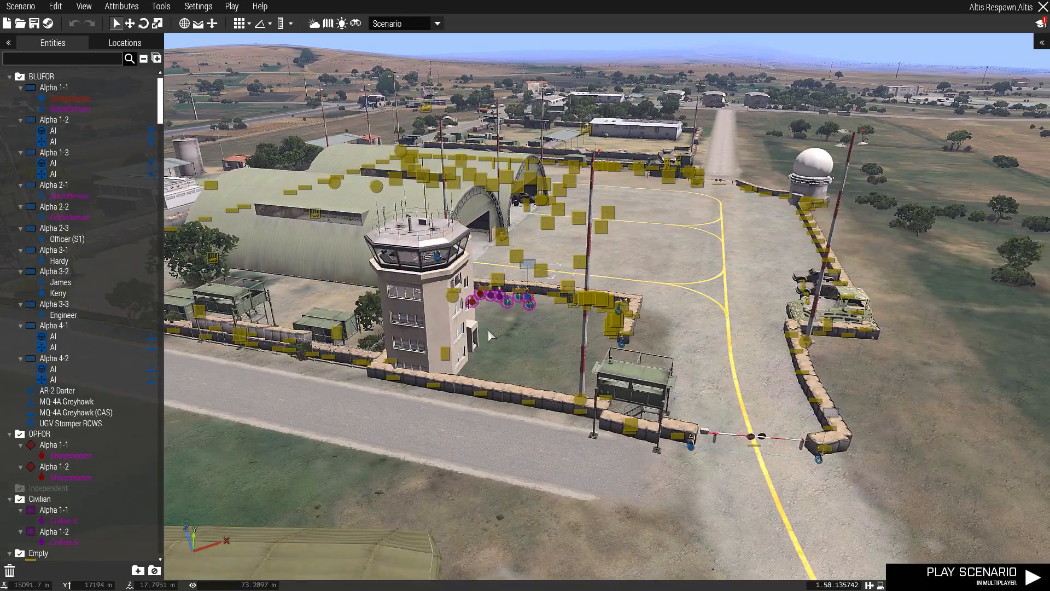
Step: Show the entity list and asset browser, and look through the entities placed in the scenario
{"action": "key", "text": "ctrl+]"}
{"action": "key", "text": "d"}
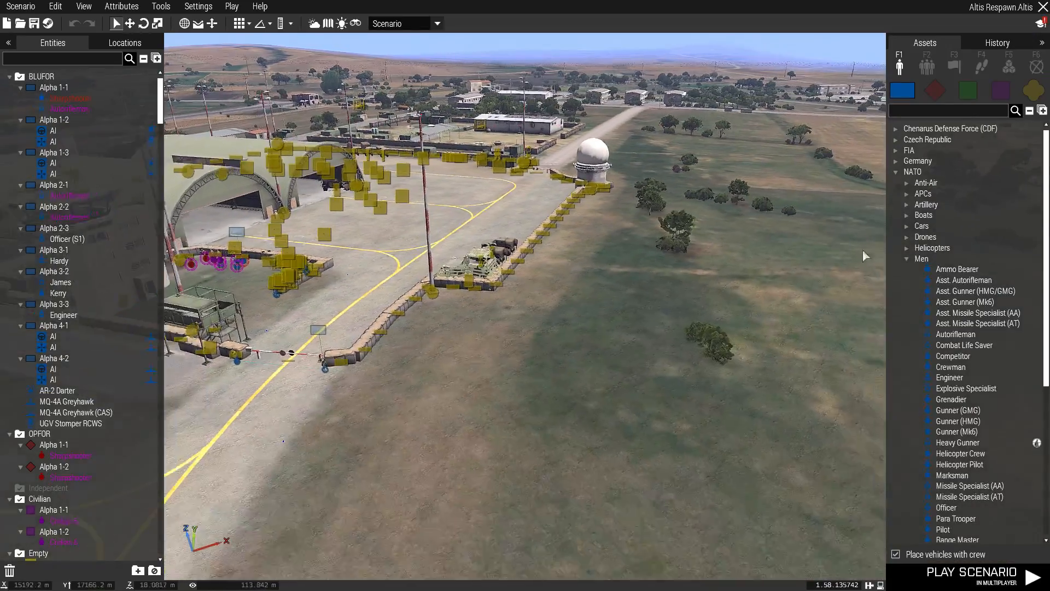
{"action": "key", "text": "d"}
{"action": "key", "text": "w"}
{"action": "right_click_drag", "start_coordinate": [477, 369], "coordinate": [497, 345]}
{"action": "scroll", "coordinate": [143, 312], "scroll_direction": "down", "scroll_amount": 8}
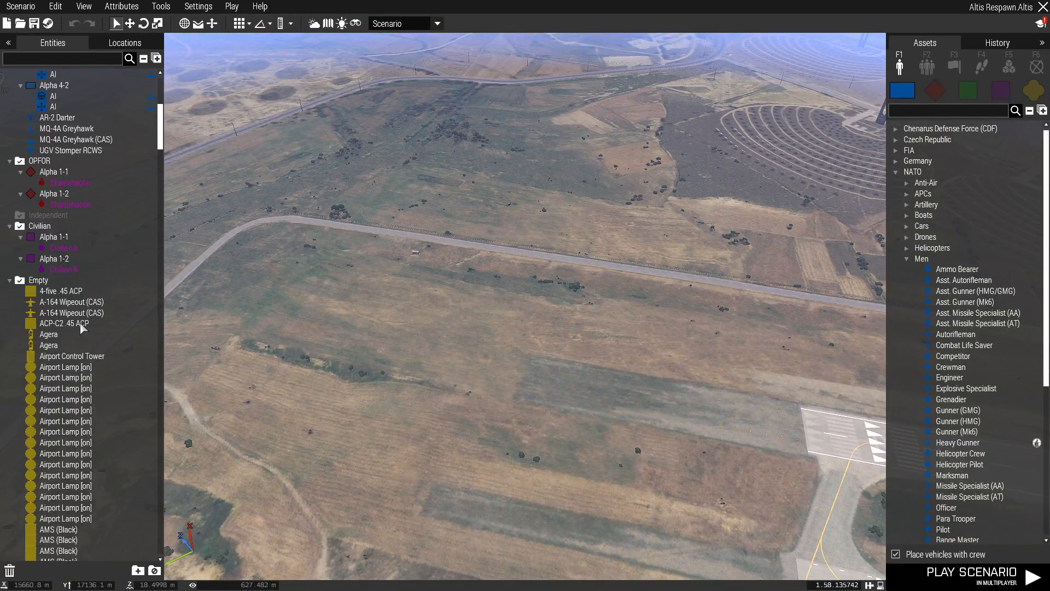
{"action": "scroll", "coordinate": [80, 327], "scroll_direction": "down", "scroll_amount": 4}
{"action": "scroll", "coordinate": [113, 301], "scroll_direction": "up", "scroll_amount": 12}
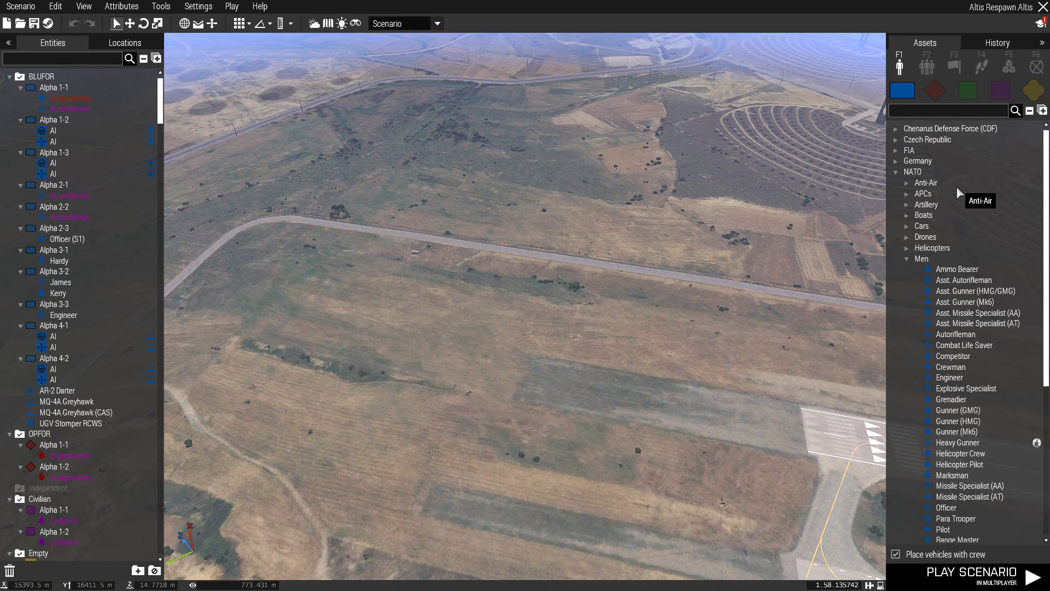
Step: Collapse the NATO Men category and expand the NATO Cars category in the asset browser
{"action": "double_click", "coordinate": [931, 259]}
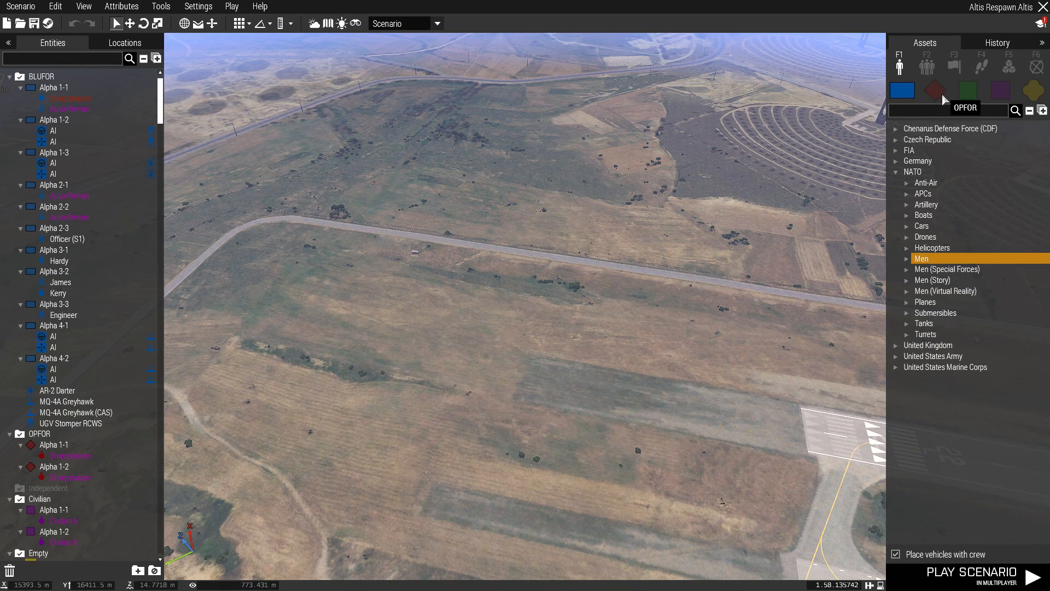
{"action": "double_click", "coordinate": [927, 174]}
{"action": "double_click", "coordinate": [927, 174]}
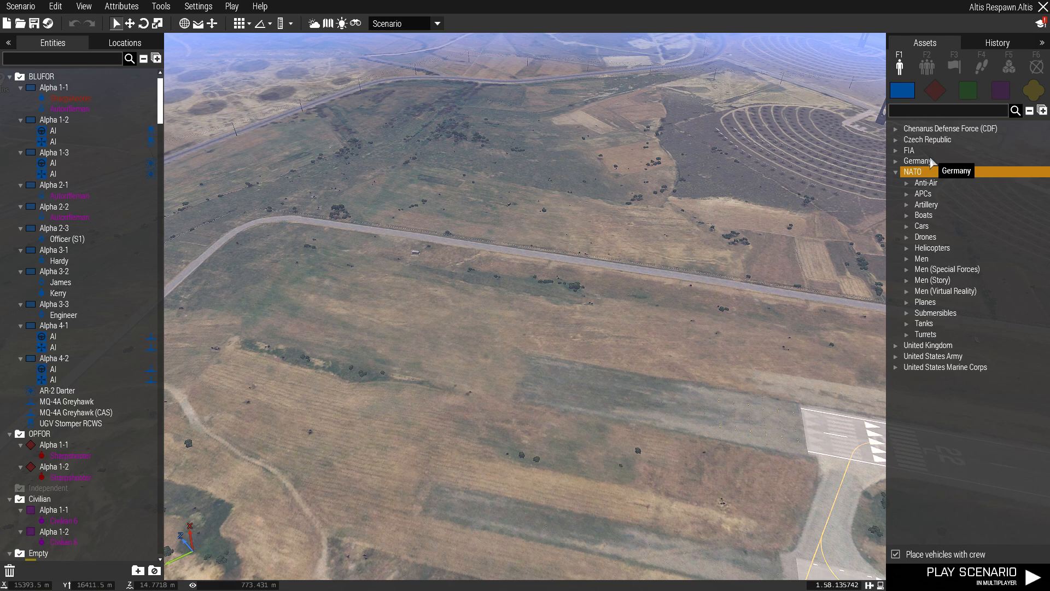
{"action": "double_click", "coordinate": [921, 226]}
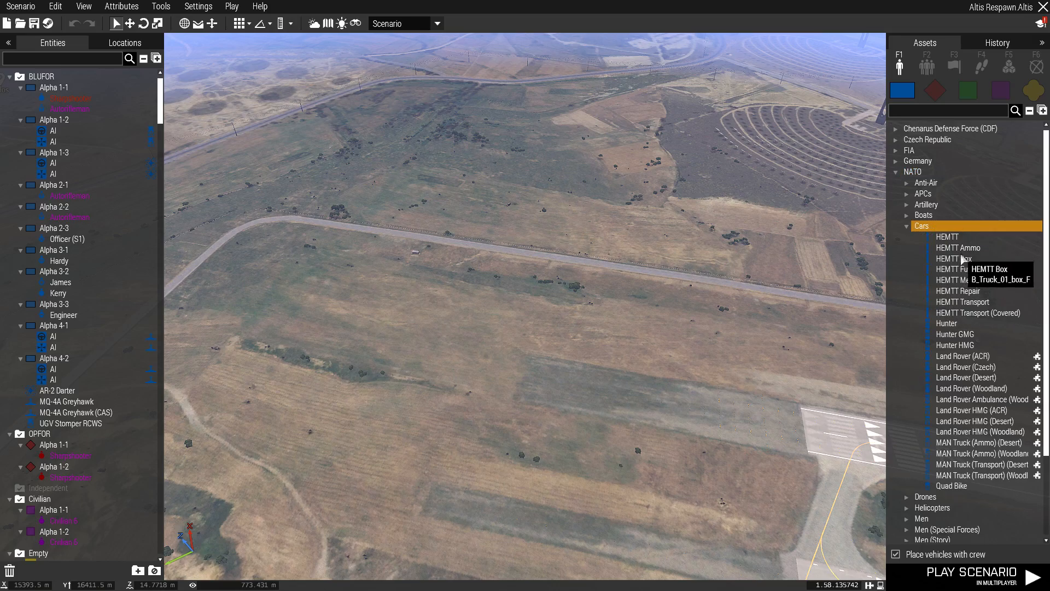
Step: Try placing a crewed HEMTT in the open field and shifting it slightly, and delete it again
{"action": "left_click", "coordinate": [948, 237]}
{"action": "left_click", "coordinate": [569, 447]}
{"action": "scroll", "coordinate": [568, 446], "scroll_direction": "up", "scroll_amount": 5}
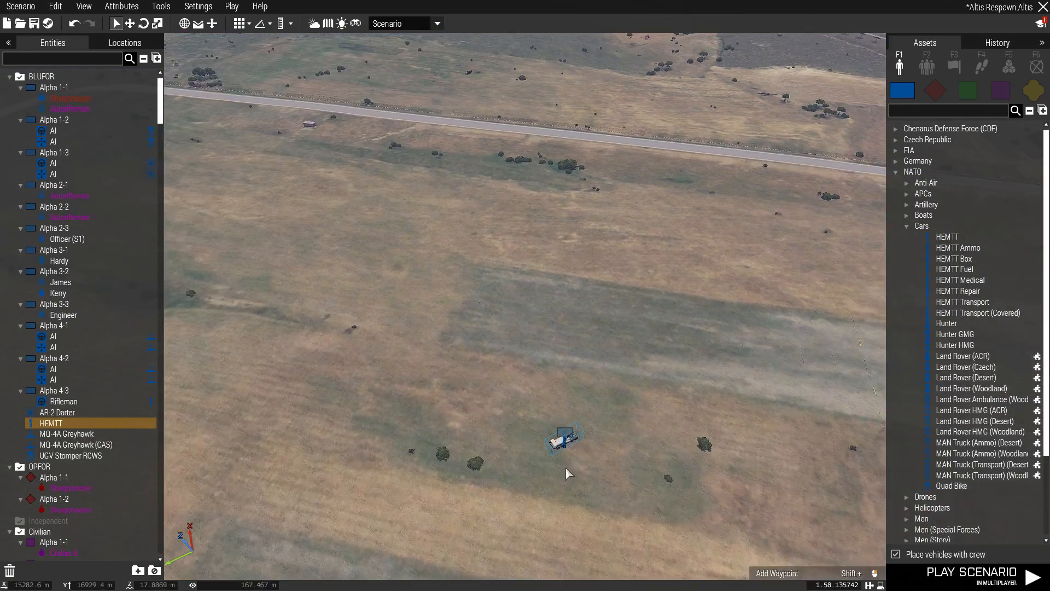
{"action": "scroll", "coordinate": [550, 451], "scroll_direction": "up", "scroll_amount": 3}
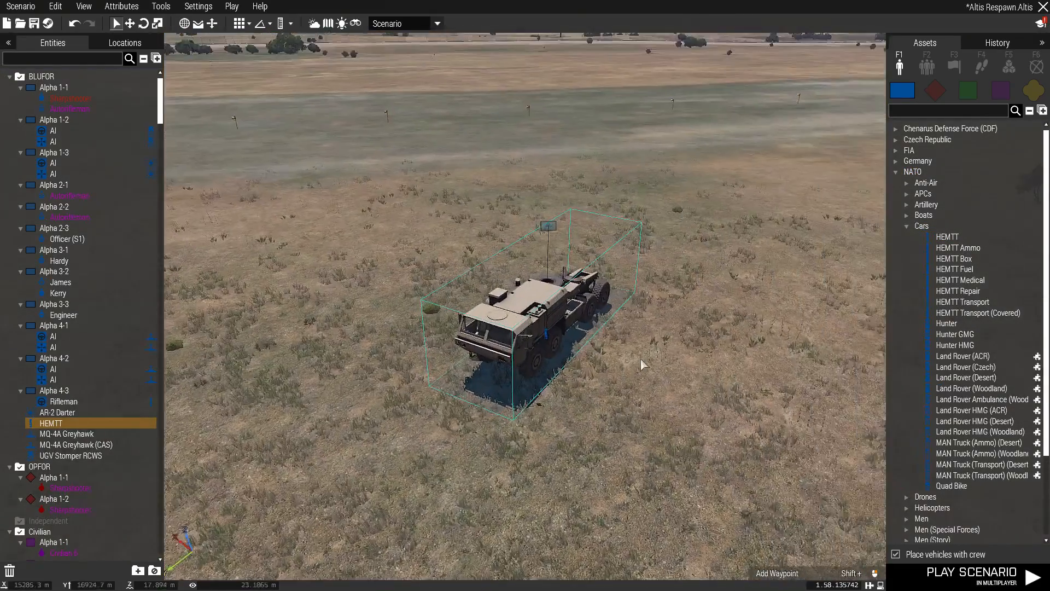
{"action": "left_click_drag", "start_coordinate": [521, 326], "coordinate": [487, 324]}
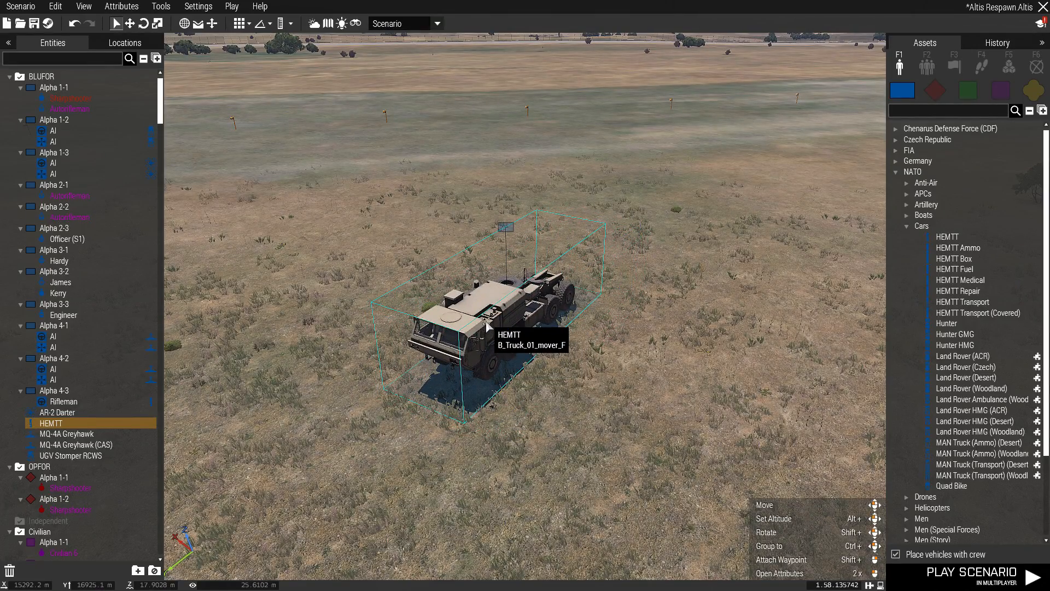
{"action": "key", "text": "Delete"}
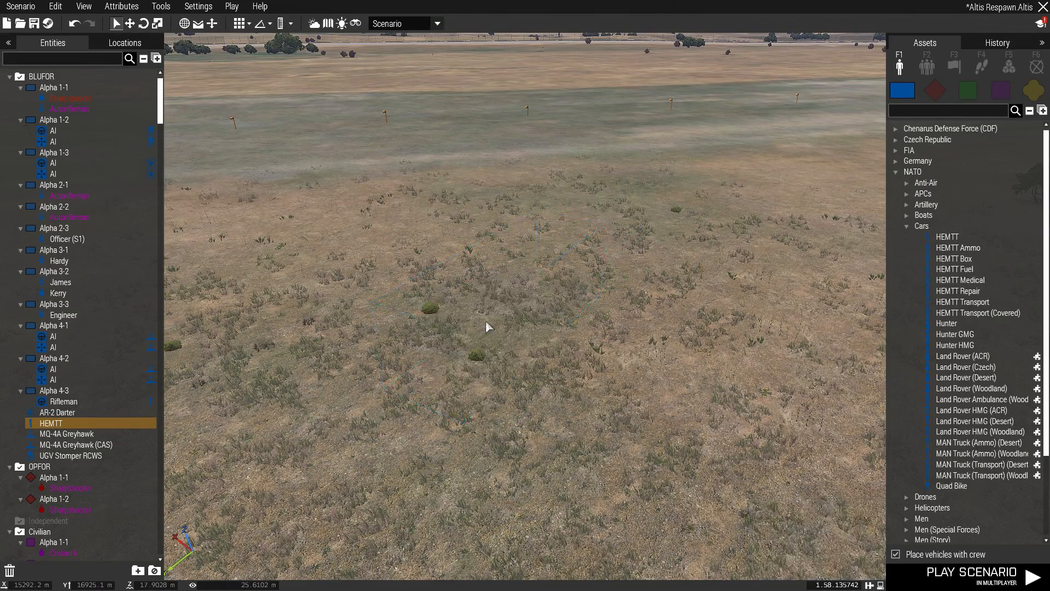
Step: Place an empty NATO Hunter on the runway near the centre line, just before the 22 threshold markings
{"action": "right_click_drag", "start_coordinate": [490, 328], "coordinate": [557, 347]}
{"action": "key", "text": "d"}
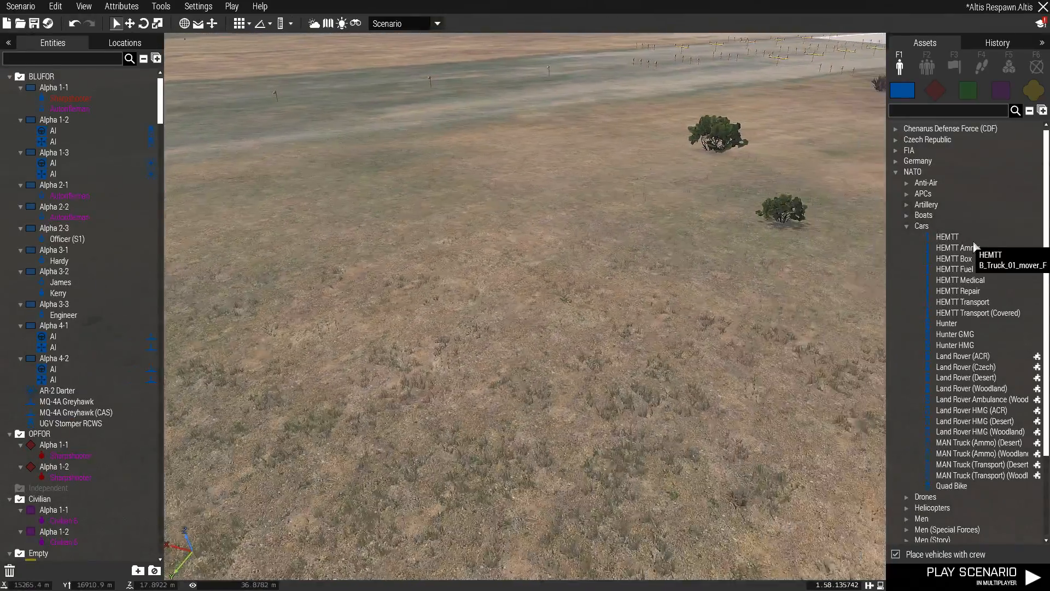
{"action": "key", "text": "a"}
{"action": "right_click_drag", "start_coordinate": [730, 255], "coordinate": [753, 264]}
{"action": "key", "text": "w"}
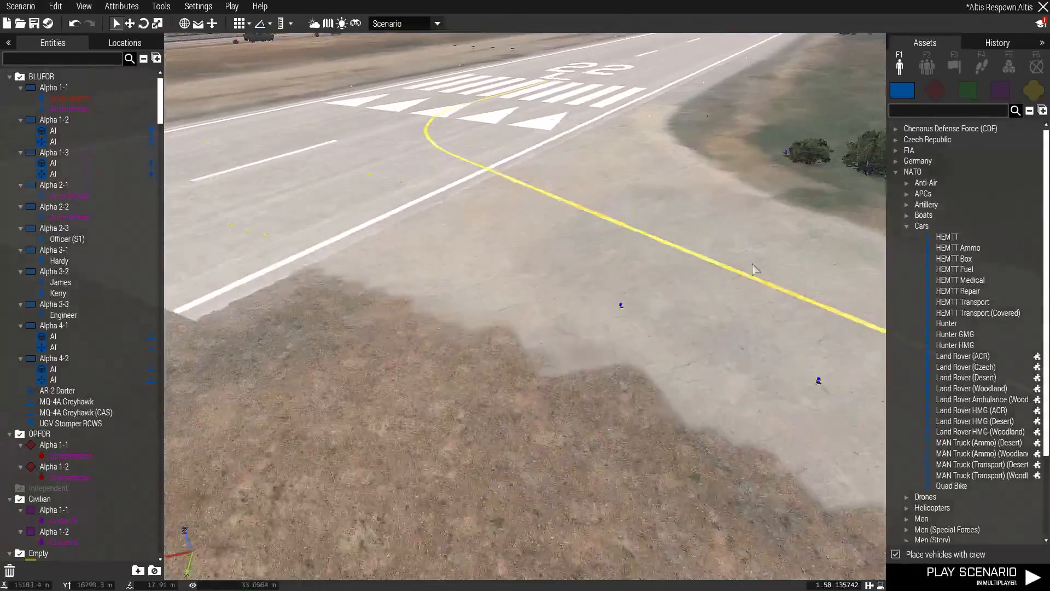
{"action": "key", "text": "a"}
{"action": "left_click", "coordinate": [955, 324]}
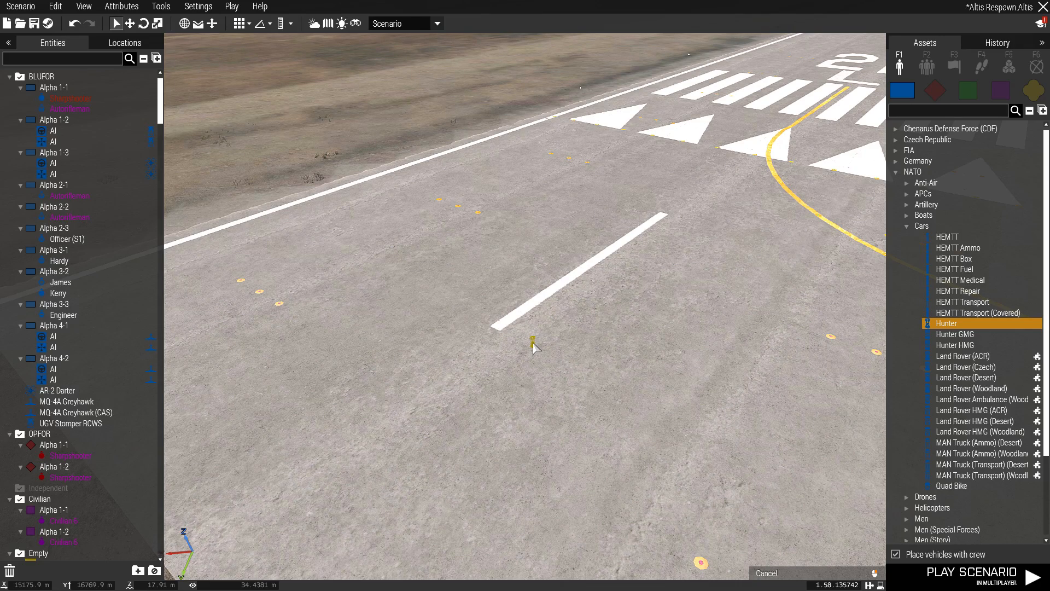
{"action": "left_click", "coordinate": [534, 348]}
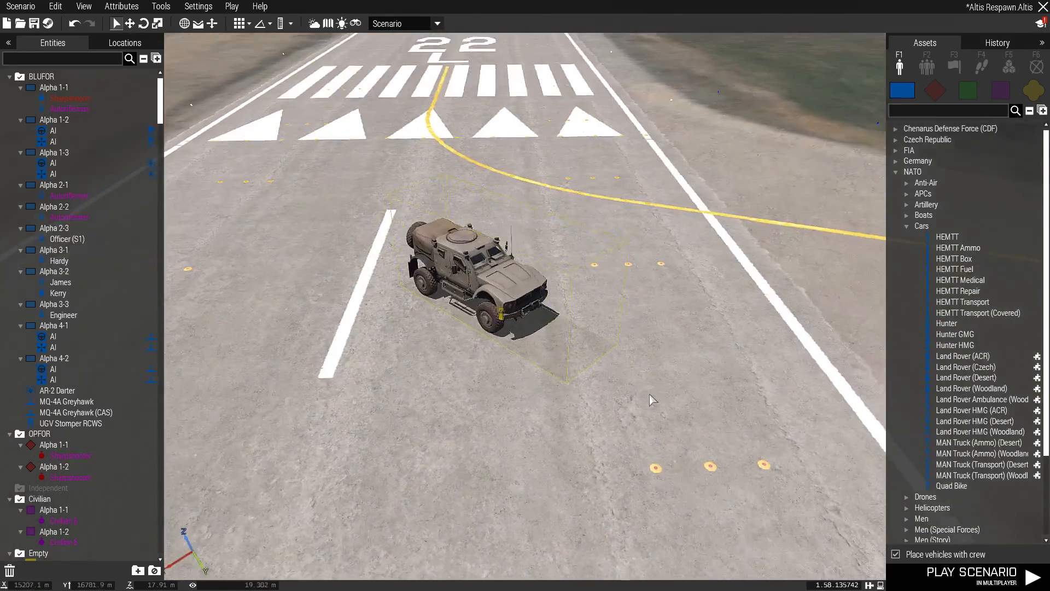
Step: Place a NATO Ammo Bearer from the Men category on the runway beside the Hunter
{"action": "scroll", "coordinate": [651, 401], "scroll_direction": "up", "scroll_amount": 5}
{"action": "right_click_drag", "start_coordinate": [594, 382], "coordinate": [405, 369]}
{"action": "key", "text": "w"}
{"action": "key", "text": "d"}
{"action": "key", "text": "d"}
{"action": "key", "text": "s"}
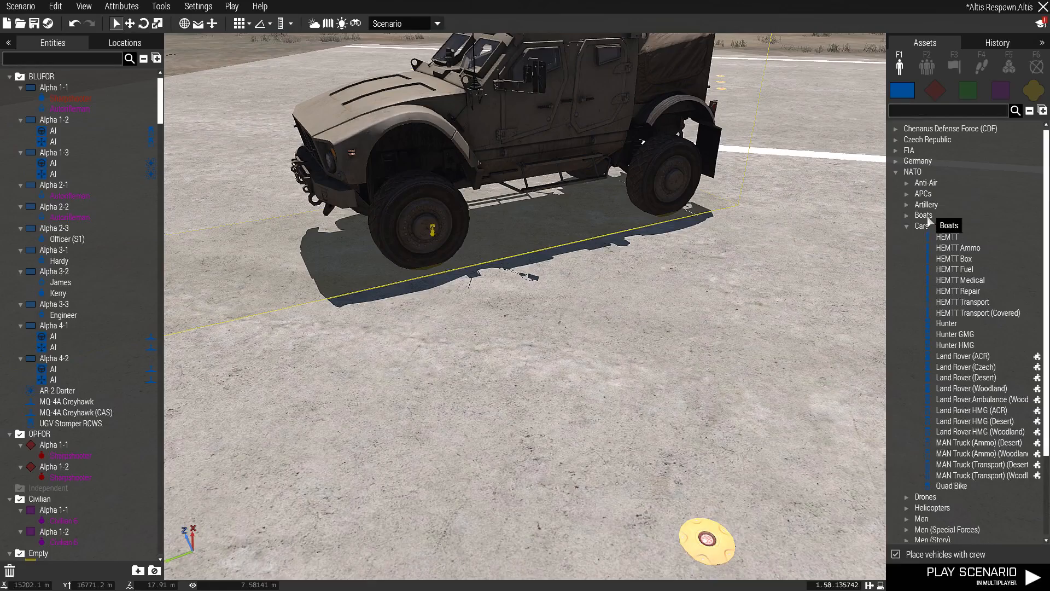
{"action": "double_click", "coordinate": [923, 226]}
{"action": "left_click", "coordinate": [929, 259]}
{"action": "double_click", "coordinate": [930, 259]}
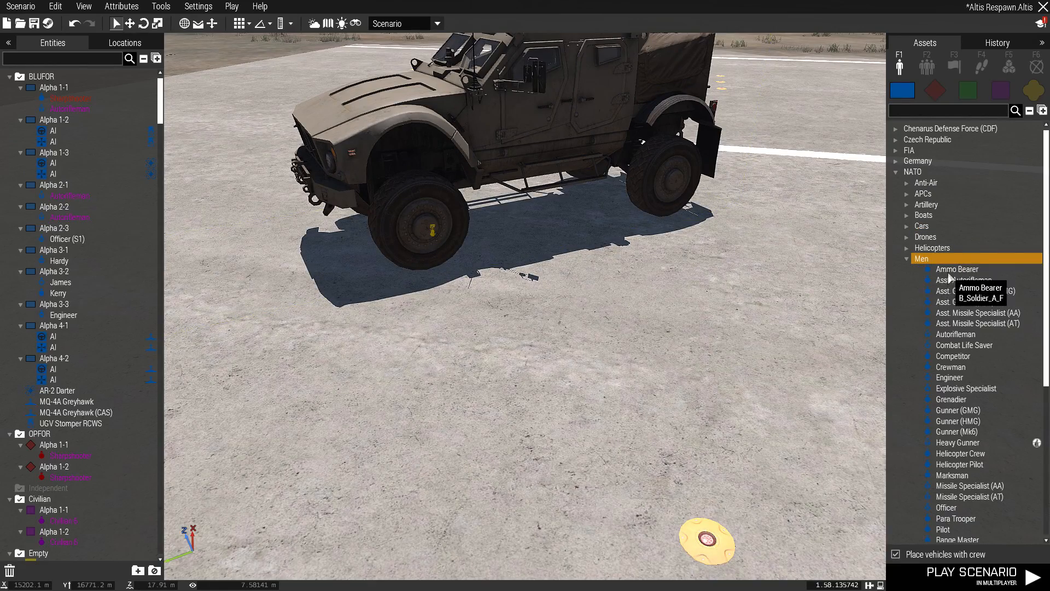
{"action": "left_click", "coordinate": [945, 270]}
{"action": "left_click", "coordinate": [596, 347]}
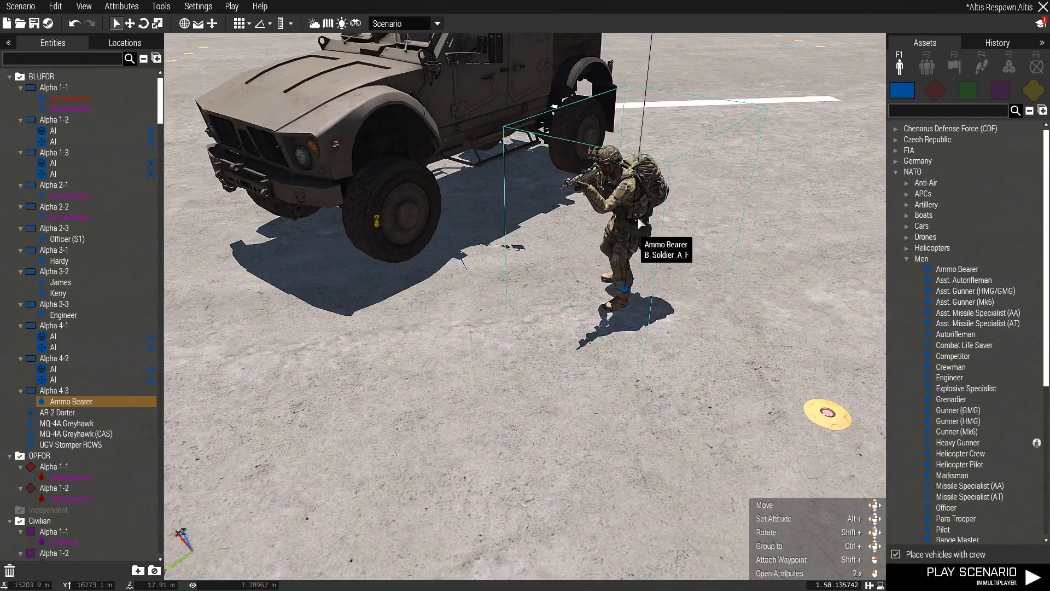
Step: Review the Ammo Bearer's presence, identity and special state attributes, toggle Enable Stamina, and discard the changes
{"action": "right_click", "coordinate": [636, 219]}
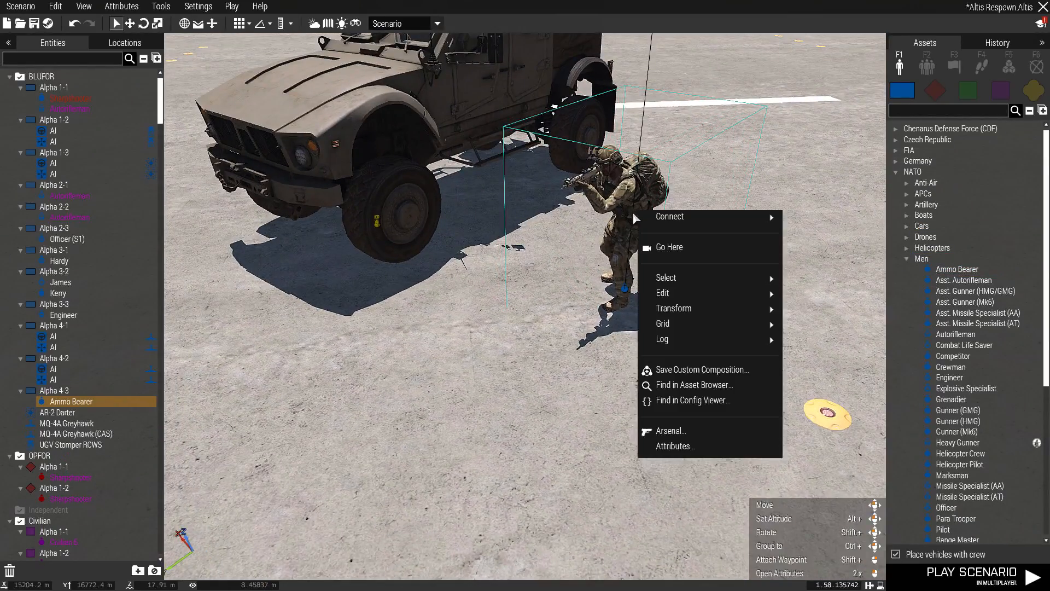
{"action": "left_click", "coordinate": [670, 447]}
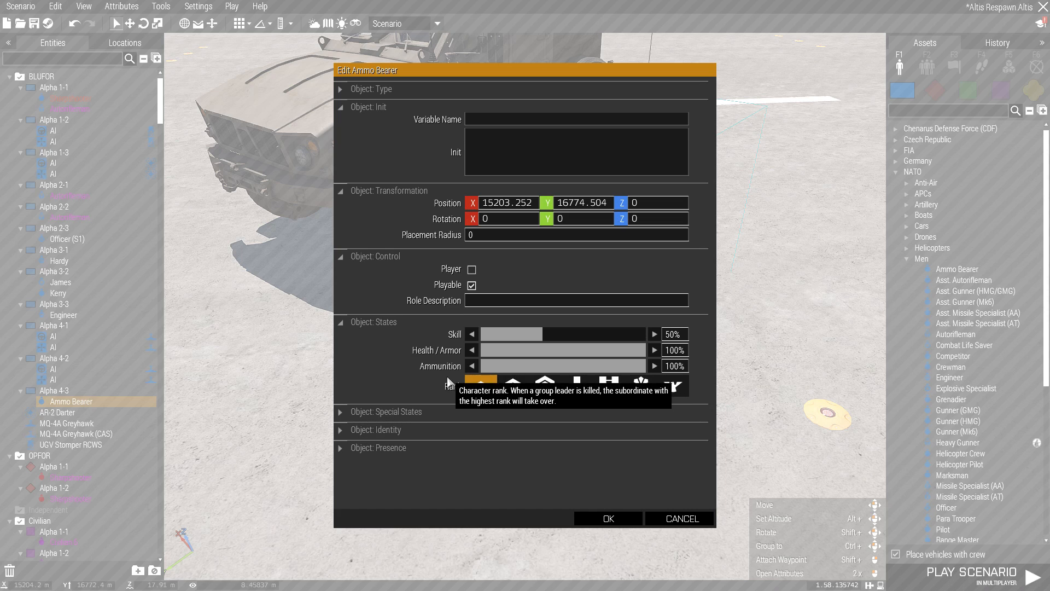
{"action": "left_click", "coordinate": [364, 448]}
{"action": "left_click", "coordinate": [359, 431]}
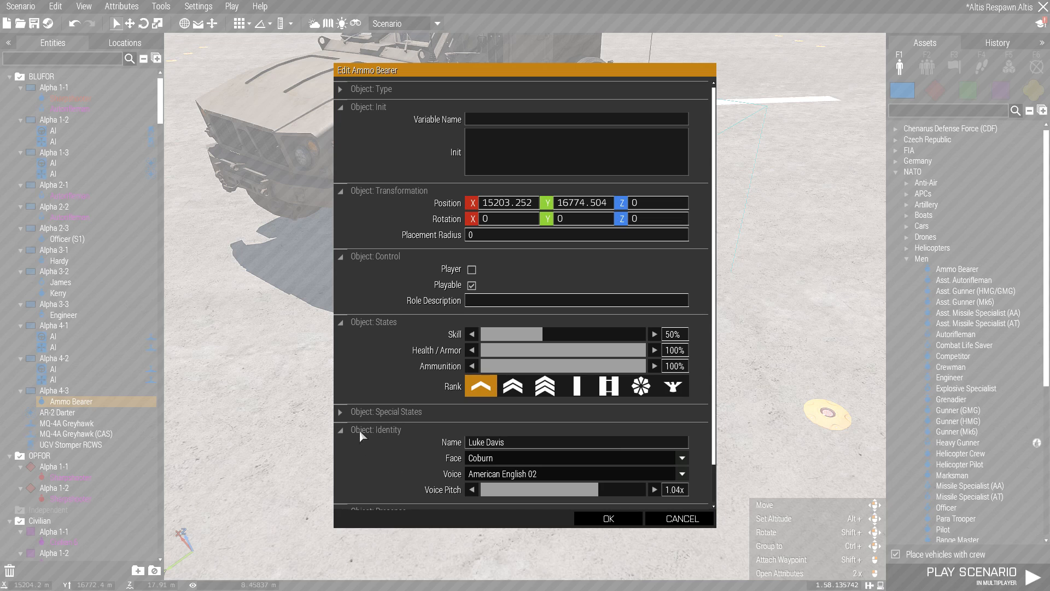
{"action": "scroll", "coordinate": [518, 440], "scroll_direction": "down", "scroll_amount": 2}
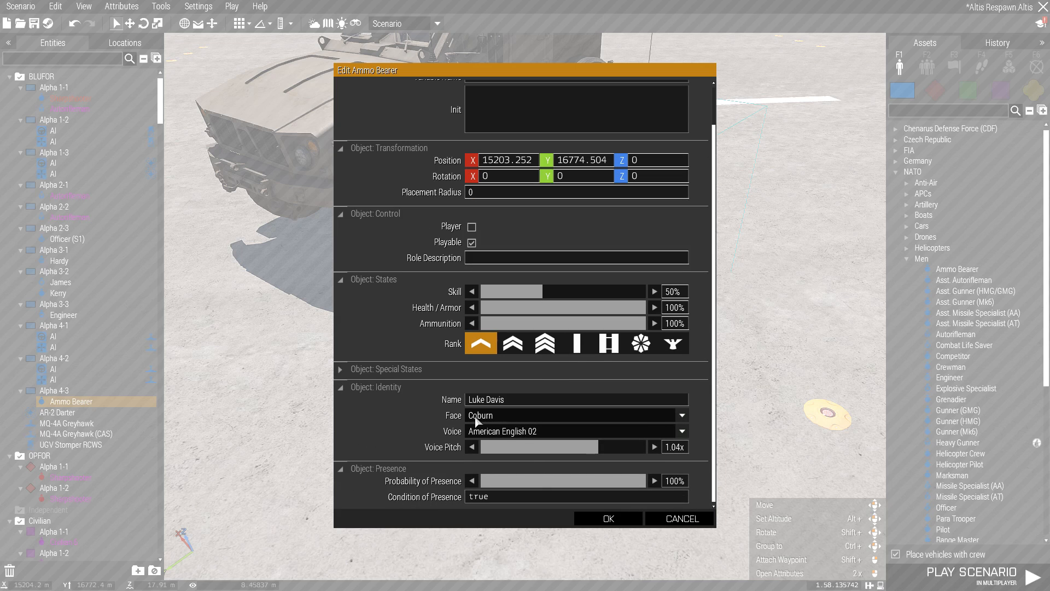
{"action": "left_click", "coordinate": [372, 371]}
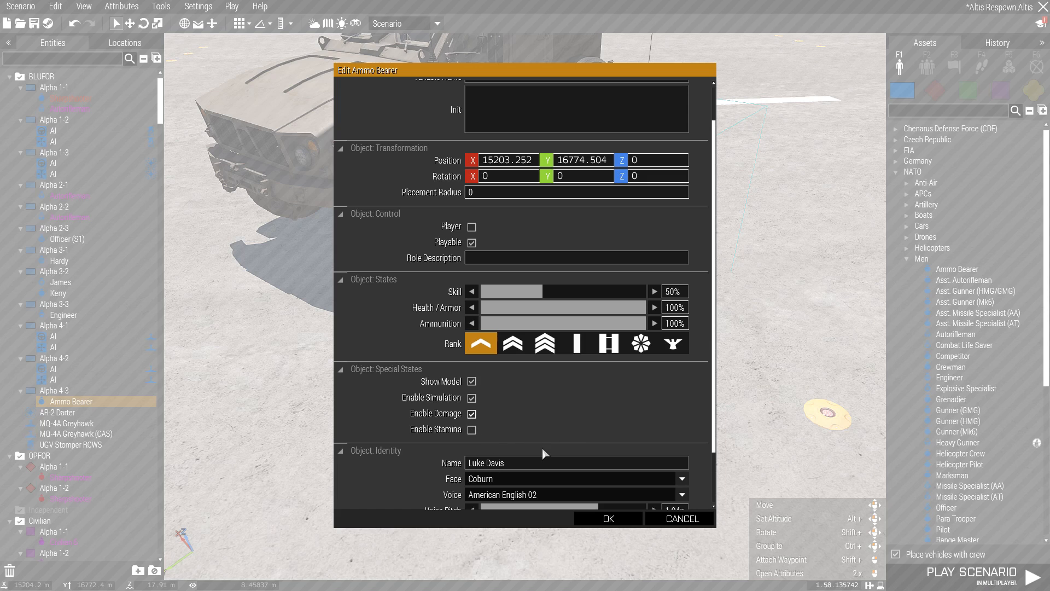
{"action": "left_click", "coordinate": [472, 430]}
{"action": "left_click", "coordinate": [670, 523]}
Step: Move the Ammo Bearer into the empty Hunter as its crew
{"action": "right_click_drag", "start_coordinate": [670, 522], "coordinate": [585, 444]}
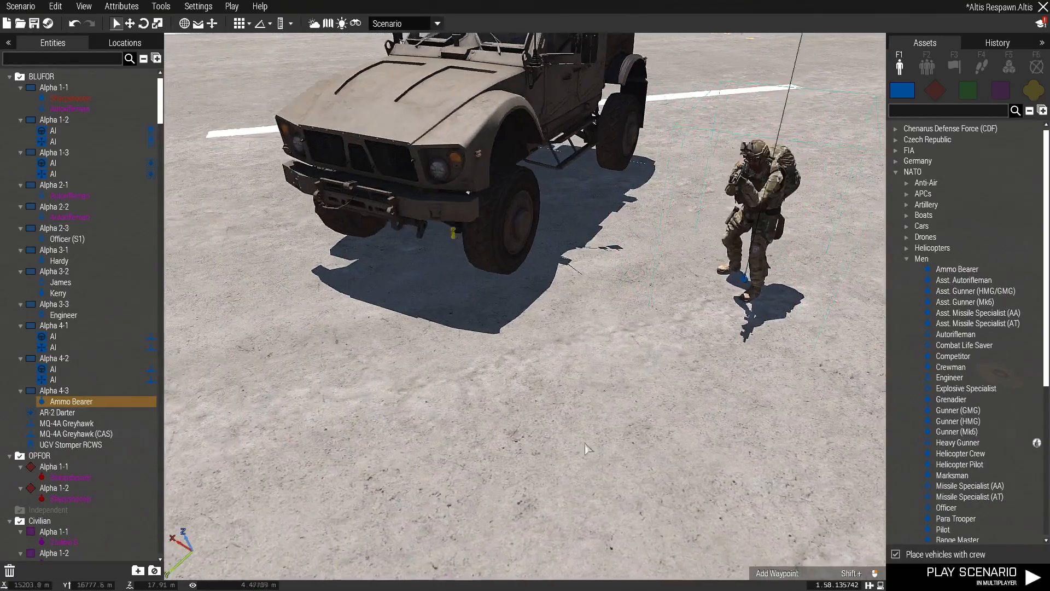
{"action": "scroll", "coordinate": [585, 444], "scroll_direction": "down", "scroll_amount": 5}
{"action": "key", "text": "s"}
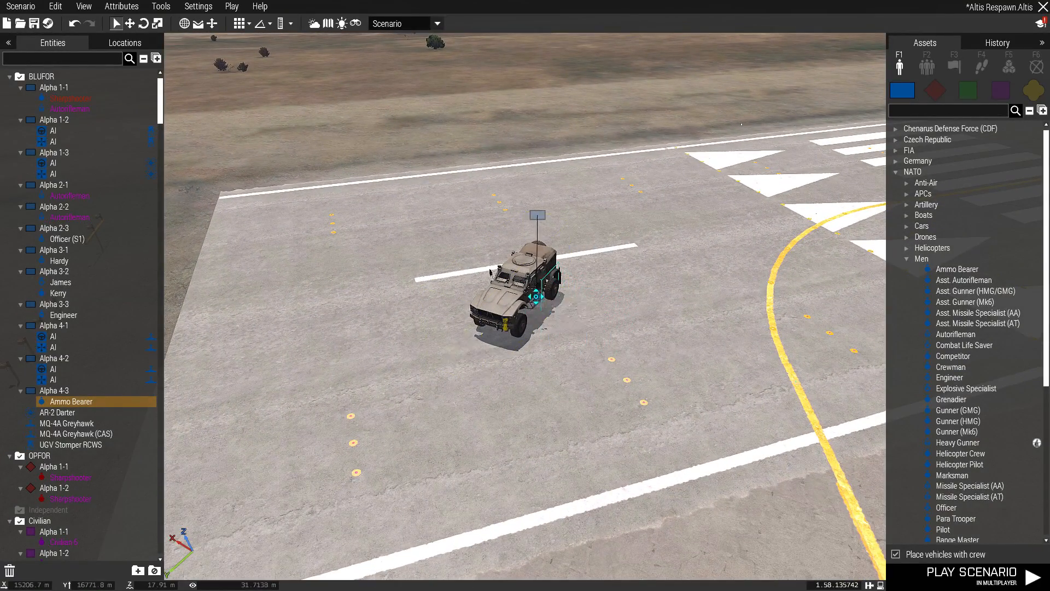
{"action": "key", "text": "w"}
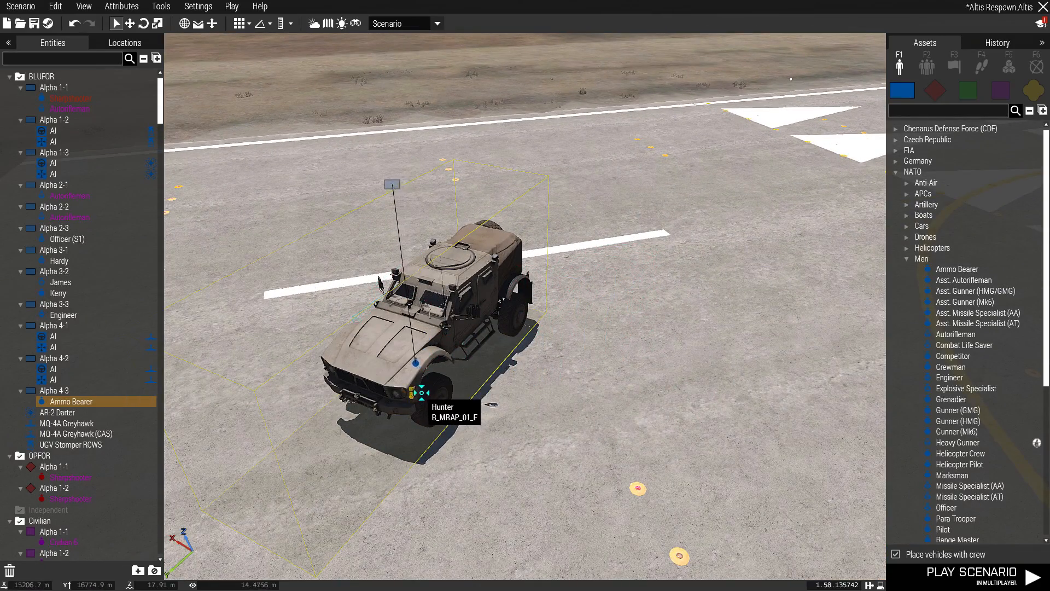
{"action": "scroll", "coordinate": [546, 316], "scroll_direction": "up", "scroll_amount": 3}
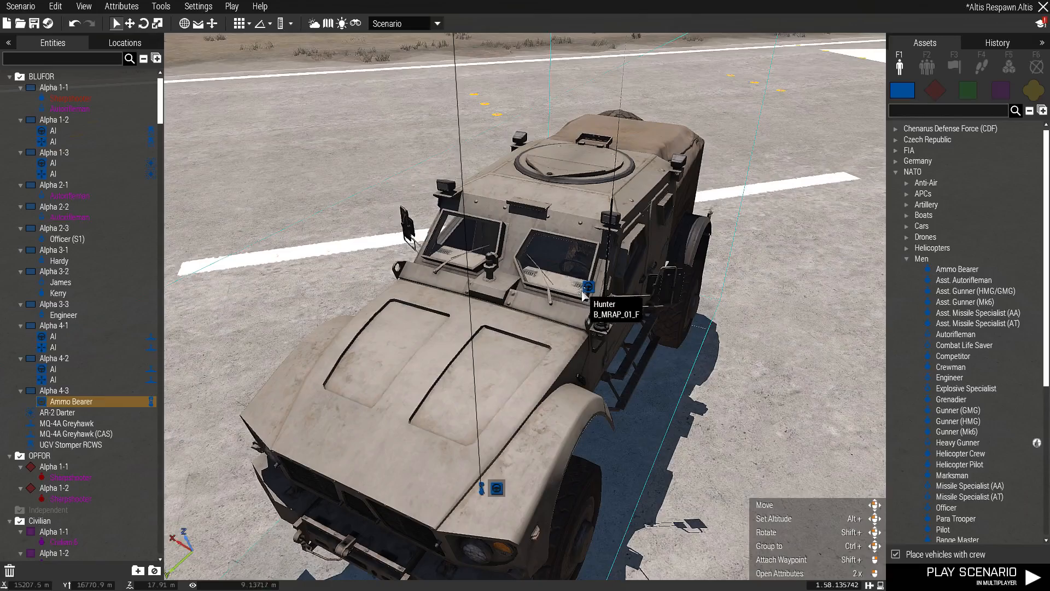
Step: Delete the Ammo Bearer from the driver's seat and remove the Hunter from the runway
{"action": "key", "text": "s"}
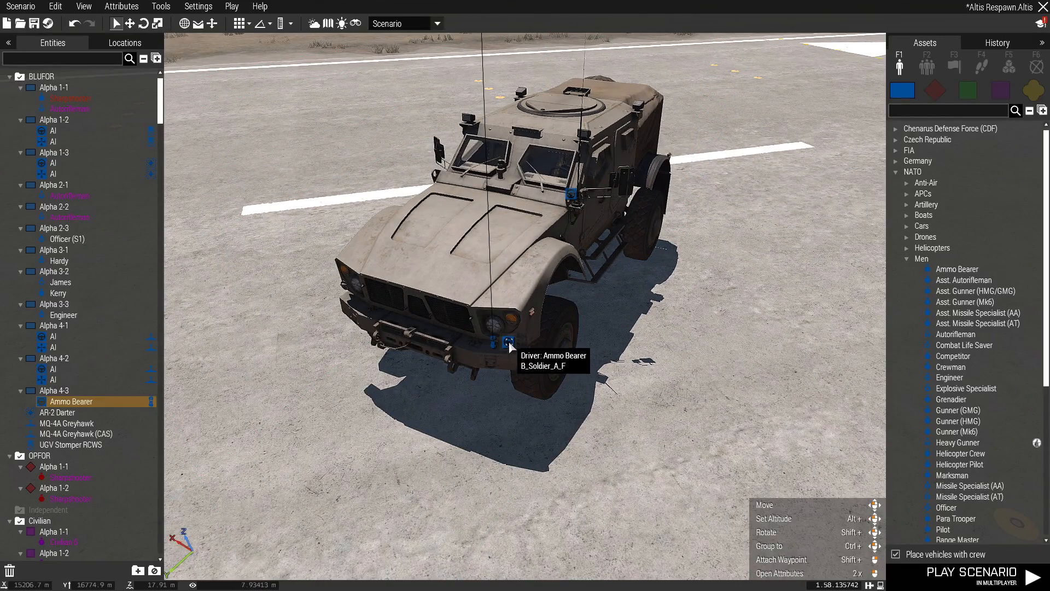
{"action": "left_click_drag", "start_coordinate": [492, 340], "coordinate": [506, 349]}
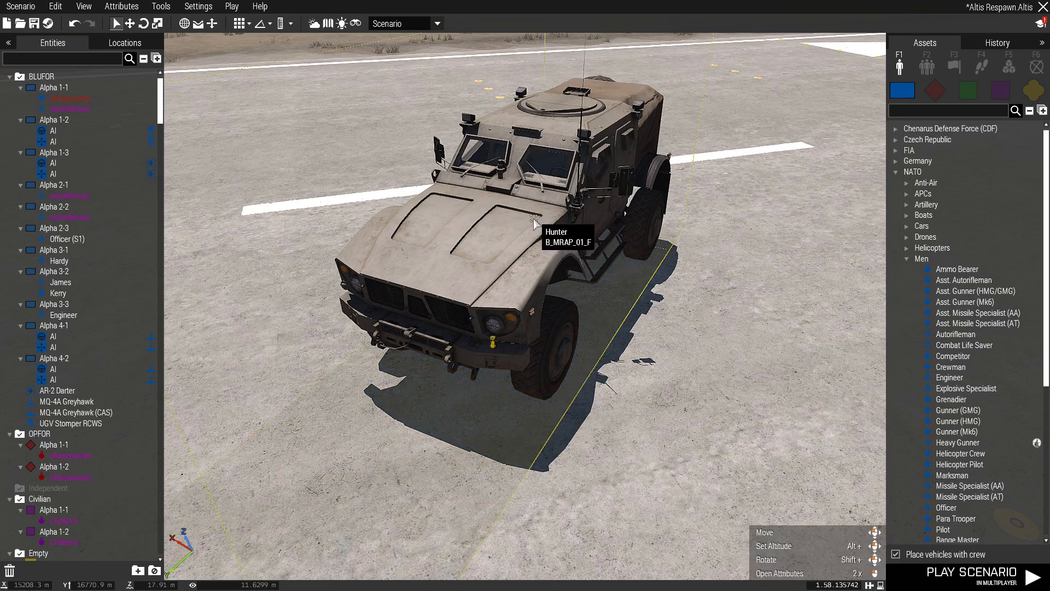
{"action": "key", "text": "Delete"}
Step: Switch the asset list from BLUFOR through OPFOR and Independent to the props that contain the military structures
{"action": "scroll", "coordinate": [621, 485], "scroll_direction": "down", "scroll_amount": 7}
{"action": "right_click_drag", "start_coordinate": [610, 438], "coordinate": [340, 376]}
{"action": "key", "text": "w"}
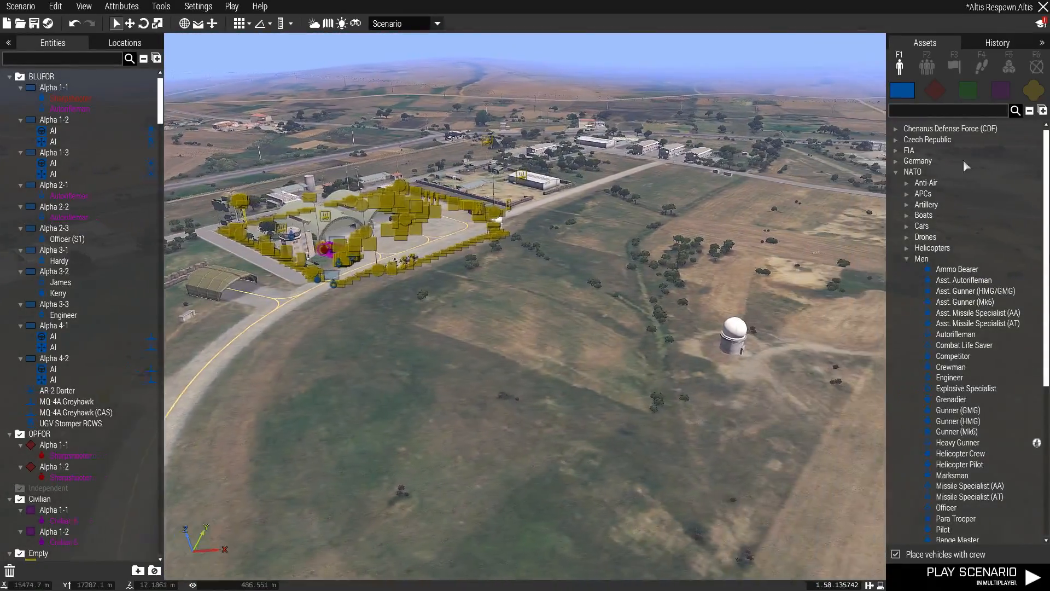
{"action": "key", "text": "s"}
{"action": "key", "text": "a"}
{"action": "key", "text": "z"}
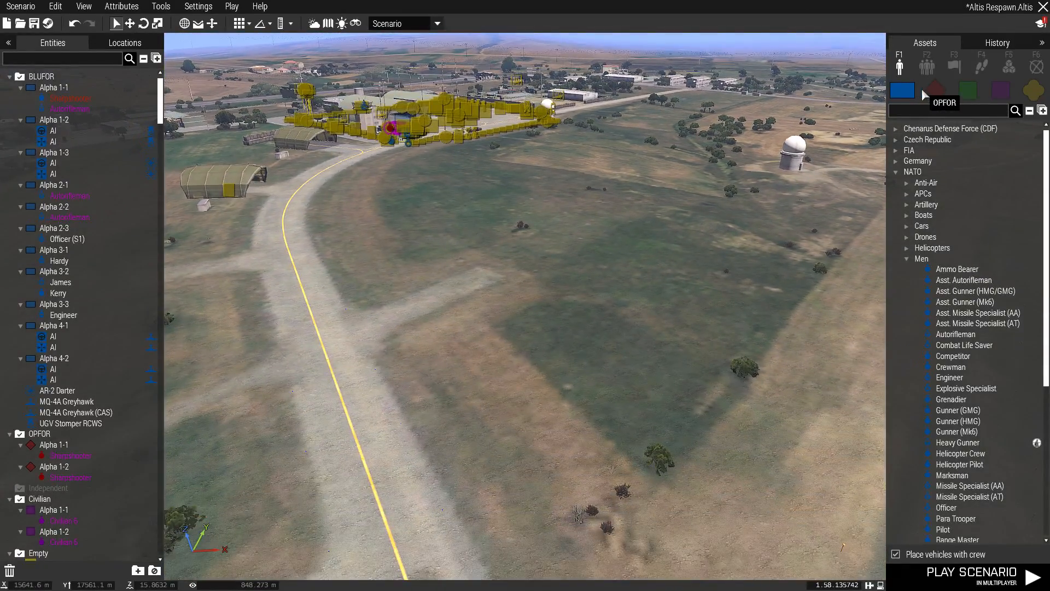
{"action": "left_click", "coordinate": [934, 89]}
{"action": "left_click", "coordinate": [969, 89]}
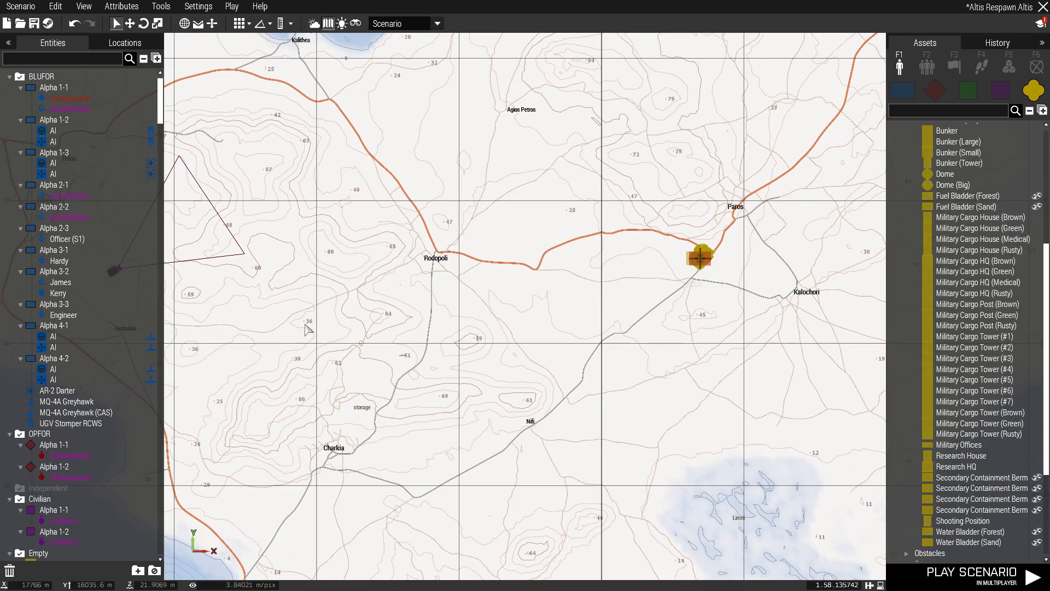
Step: Locate the custom base southwest of Paros on the map and go to it in the 3D view
{"action": "right_click_drag", "start_coordinate": [548, 269], "coordinate": [567, 297]}
{"action": "scroll", "coordinate": [588, 300], "scroll_direction": "down", "scroll_amount": 3}
{"action": "right_click_drag", "start_coordinate": [390, 369], "coordinate": [327, 380]}
{"action": "scroll", "coordinate": [499, 314], "scroll_direction": "up", "scroll_amount": 3}
{"action": "right_click_drag", "start_coordinate": [548, 316], "coordinate": [431, 314]}
{"action": "scroll", "coordinate": [440, 304], "scroll_direction": "up", "scroll_amount": 5}
{"action": "scroll", "coordinate": [506, 300], "scroll_direction": "up", "scroll_amount": 3}
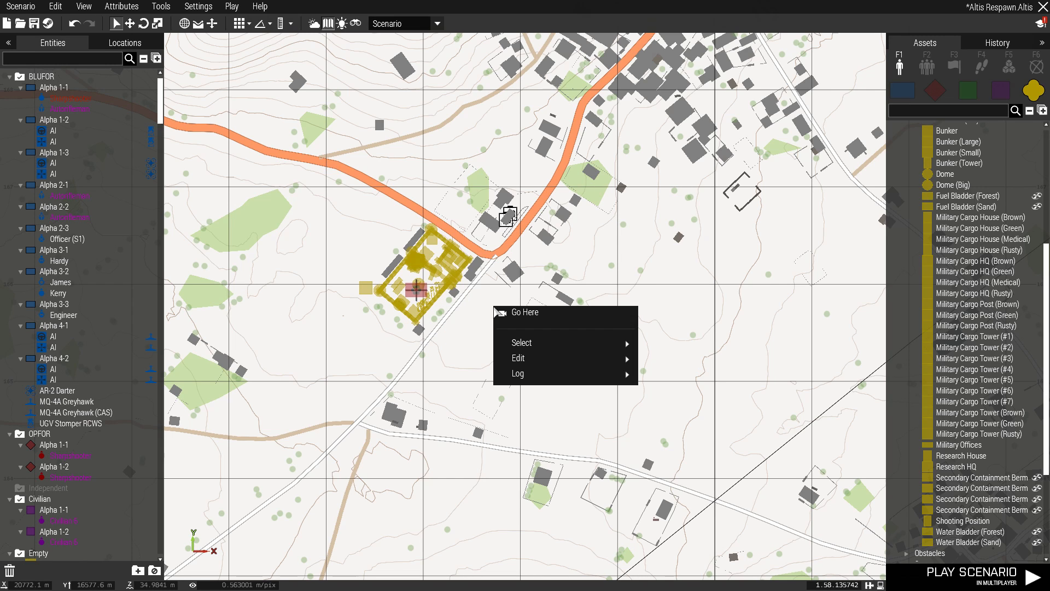
{"action": "scroll", "coordinate": [516, 315], "scroll_direction": "down", "scroll_amount": 5}
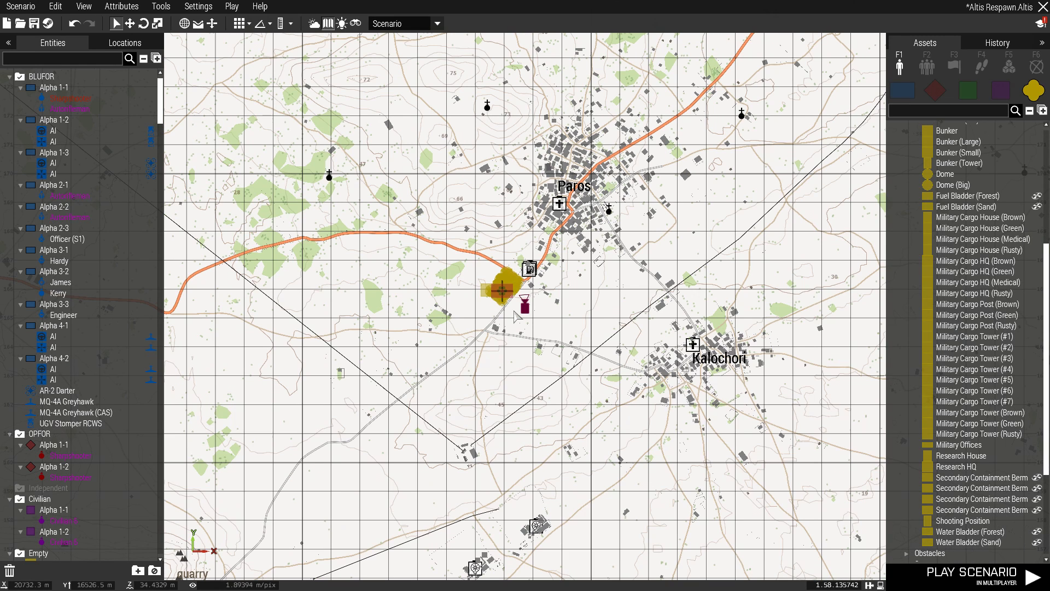
{"action": "key", "text": "m"}
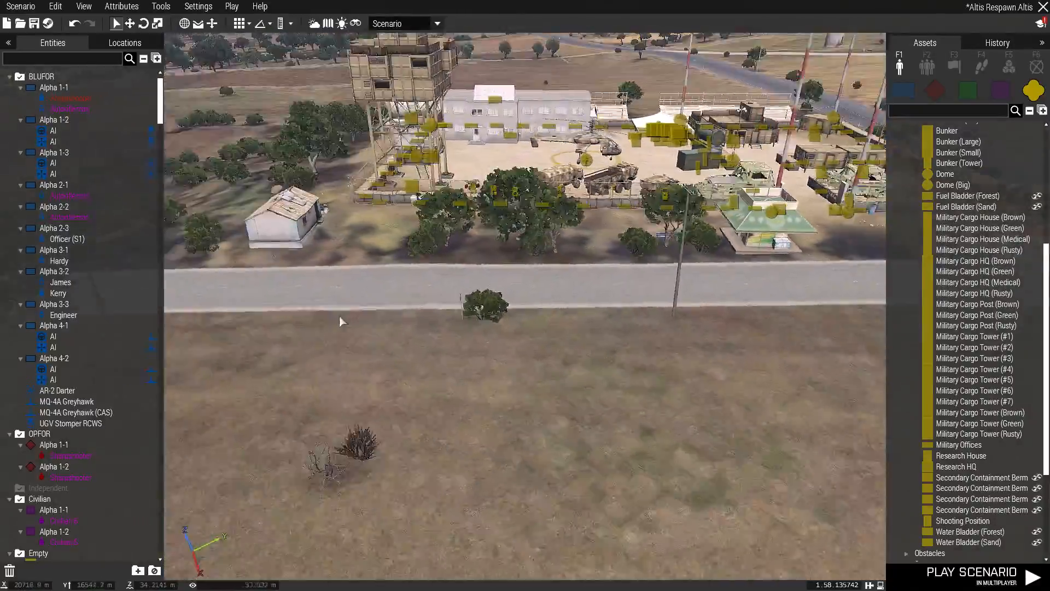
Step: Examine the base from all sides, including its perimeter walls, vehicle park, helipad, cargo buildings and tower
{"action": "key", "text": "w"}
{"action": "key", "text": "a"}
{"action": "right_click_drag", "start_coordinate": [339, 316], "coordinate": [689, 382]}
{"action": "key", "text": "a"}
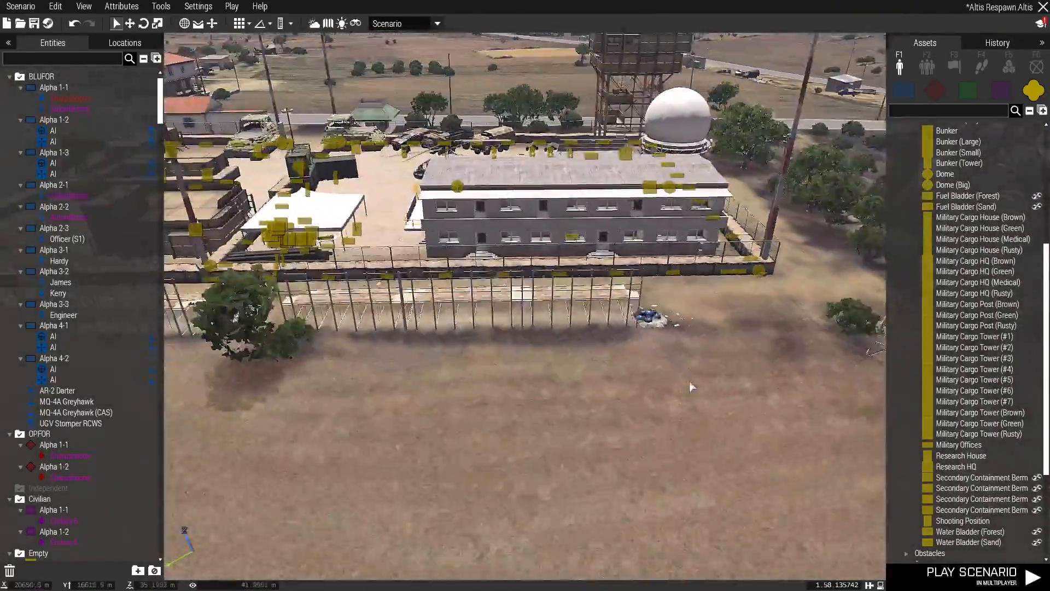
{"action": "key", "text": "a"}
{"action": "right_click_drag", "start_coordinate": [373, 368], "coordinate": [829, 379]}
{"action": "key", "text": "d"}
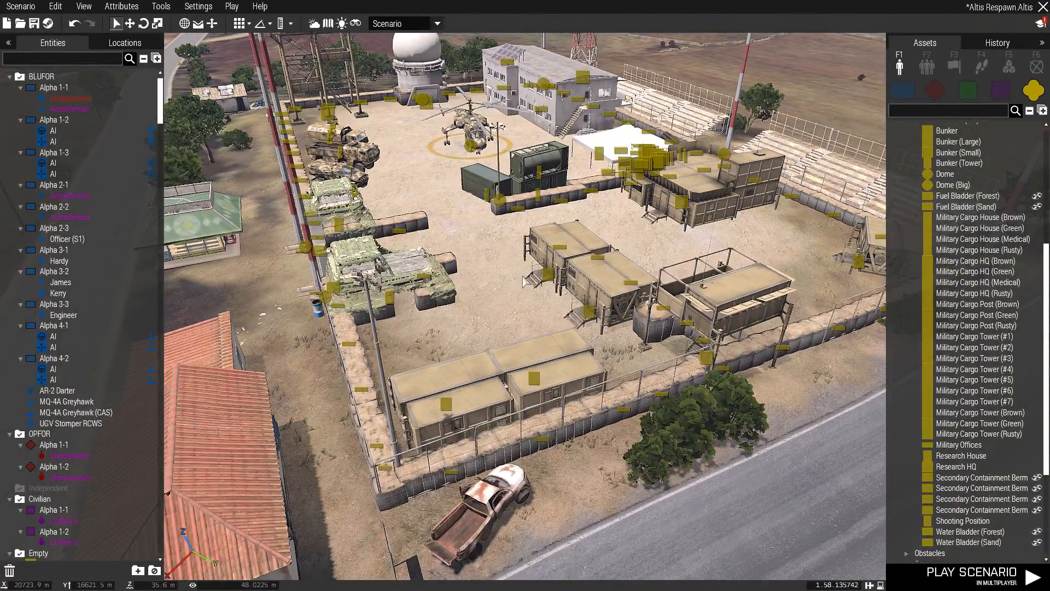
{"action": "key", "text": "a"}
{"action": "right_click_drag", "start_coordinate": [524, 279], "coordinate": [681, 374]}
{"action": "key", "text": "a"}
{"action": "scroll", "coordinate": [684, 355], "scroll_direction": "down", "scroll_amount": 4}
{"action": "key", "text": "d"}
{"action": "key", "text": "a"}
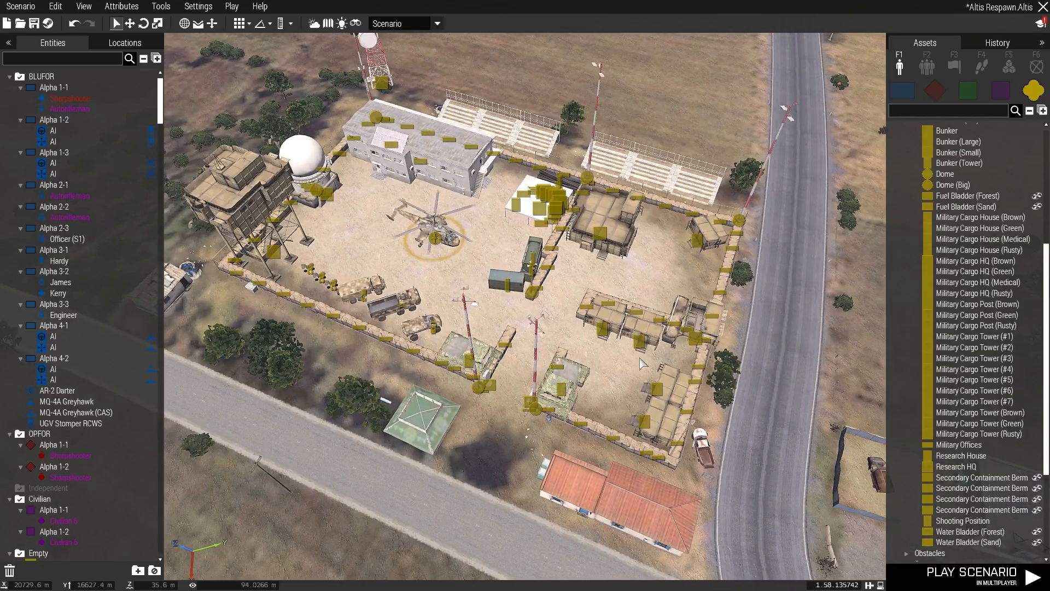
{"action": "key", "text": "d"}
{"action": "key", "text": "a"}
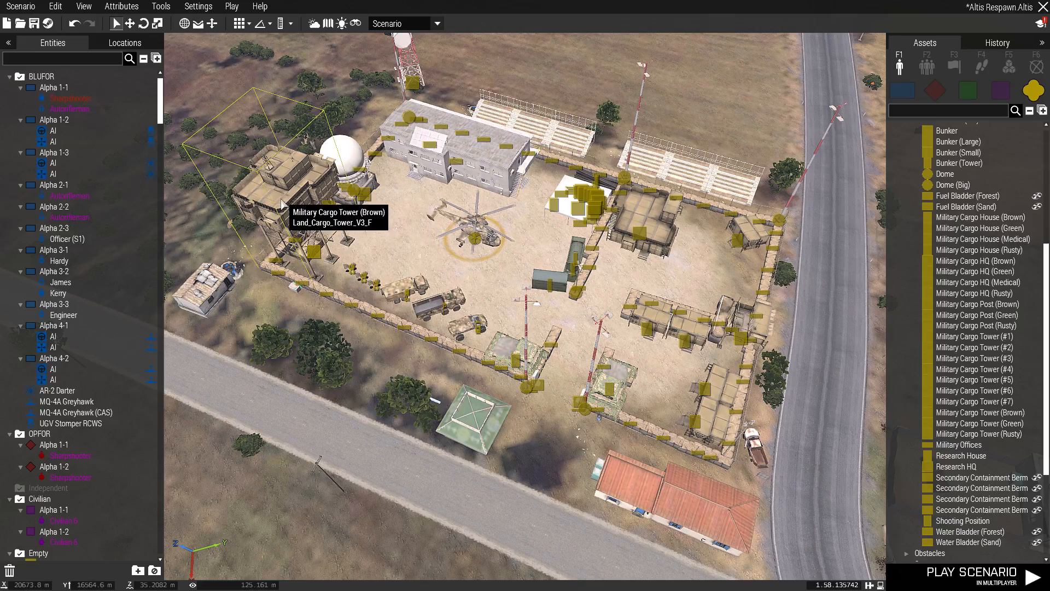
Step: Inspect the dome and the barriers around its foot up close, beside the large grey building
{"action": "scroll", "coordinate": [363, 210], "scroll_direction": "up", "scroll_amount": 8}
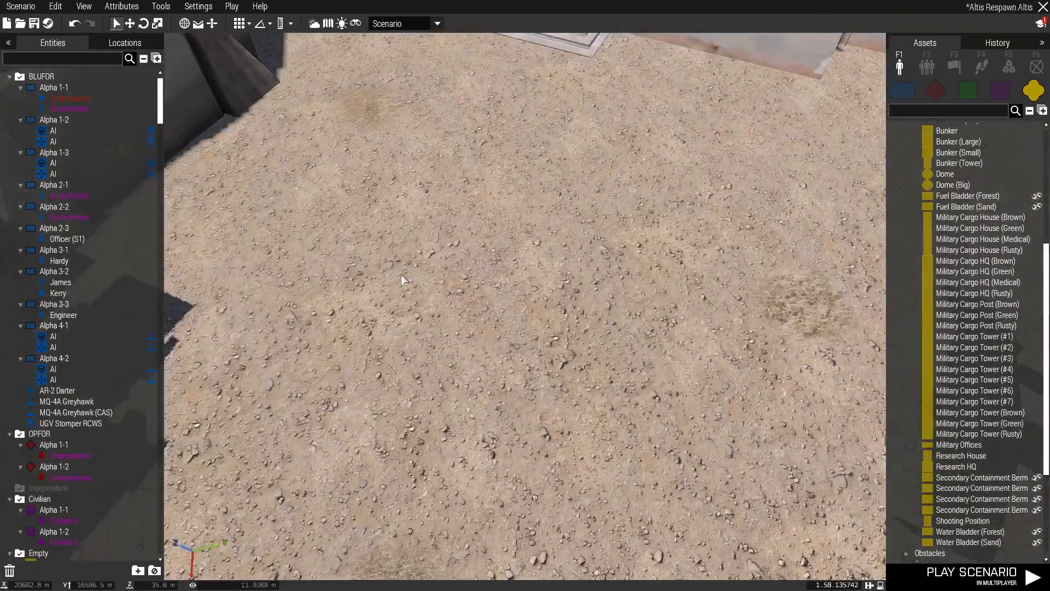
{"action": "right_click_drag", "start_coordinate": [401, 274], "coordinate": [308, 217]}
{"action": "key", "text": "a"}
{"action": "scroll", "coordinate": [457, 309], "scroll_direction": "down", "scroll_amount": 3}
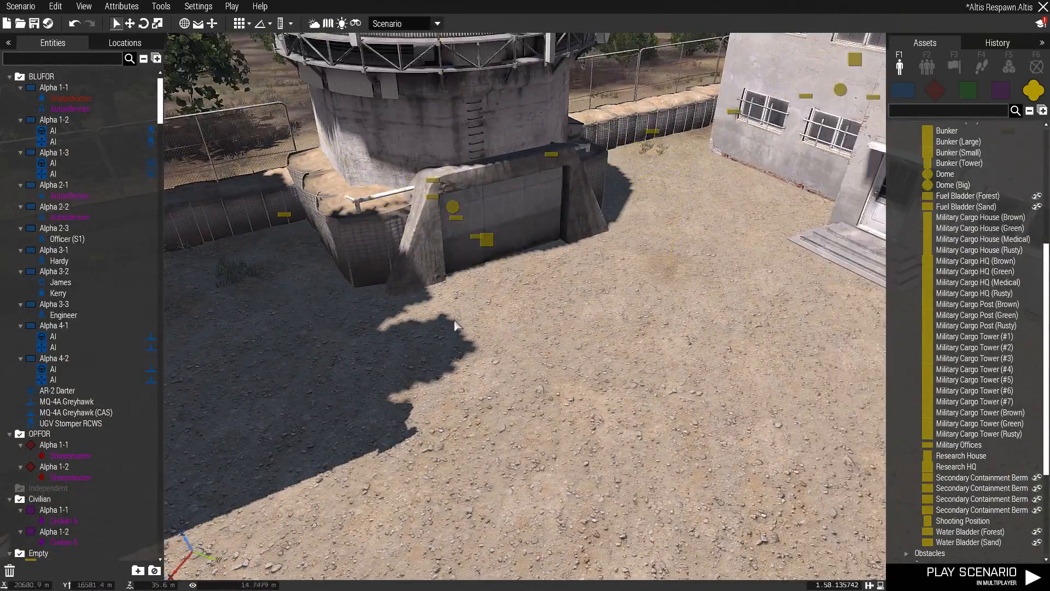
{"action": "right_click_drag", "start_coordinate": [457, 309], "coordinate": [451, 267]}
{"action": "right_click_drag", "start_coordinate": [449, 328], "coordinate": [749, 482]}
Step: Examine the tables laid out with rifles, laptops, papers and a map inside the base
{"action": "right_click_drag", "start_coordinate": [435, 450], "coordinate": [2, 346]}
{"action": "key", "text": "w"}
{"action": "key", "text": "w"}
{"action": "key", "text": "w"}
{"action": "right_click_drag", "start_coordinate": [290, 468], "coordinate": [427, 438]}
{"action": "key", "text": "d"}
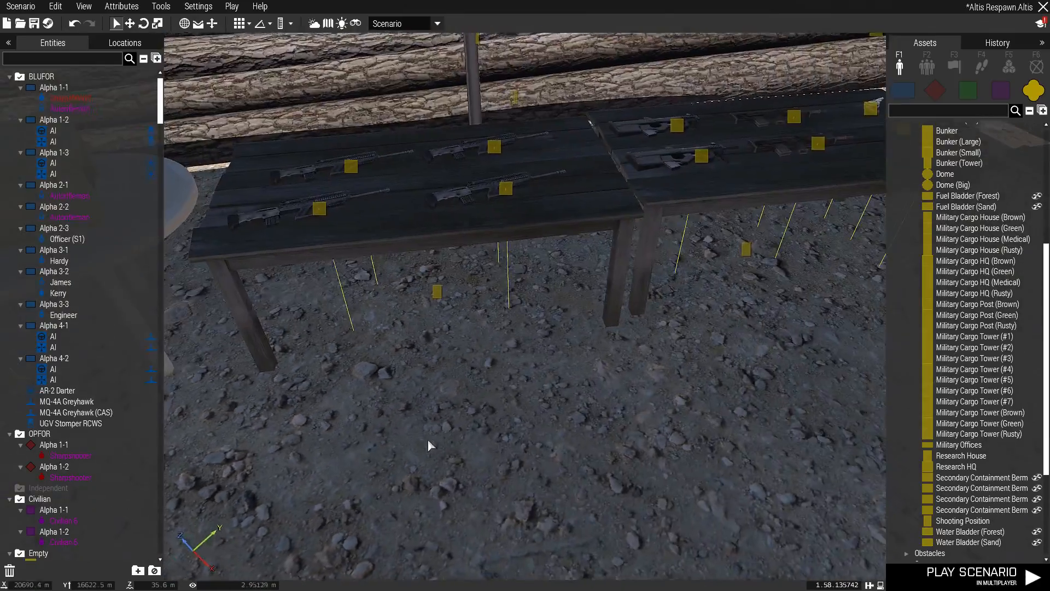
{"action": "key", "text": "a"}
{"action": "key", "text": "d"}
{"action": "right_click_drag", "start_coordinate": [358, 383], "coordinate": [567, 386]}
{"action": "key", "text": "w"}
{"action": "key", "text": "d"}
{"action": "right_click_drag", "start_coordinate": [459, 377], "coordinate": [545, 525]}
{"action": "key", "text": "w"}
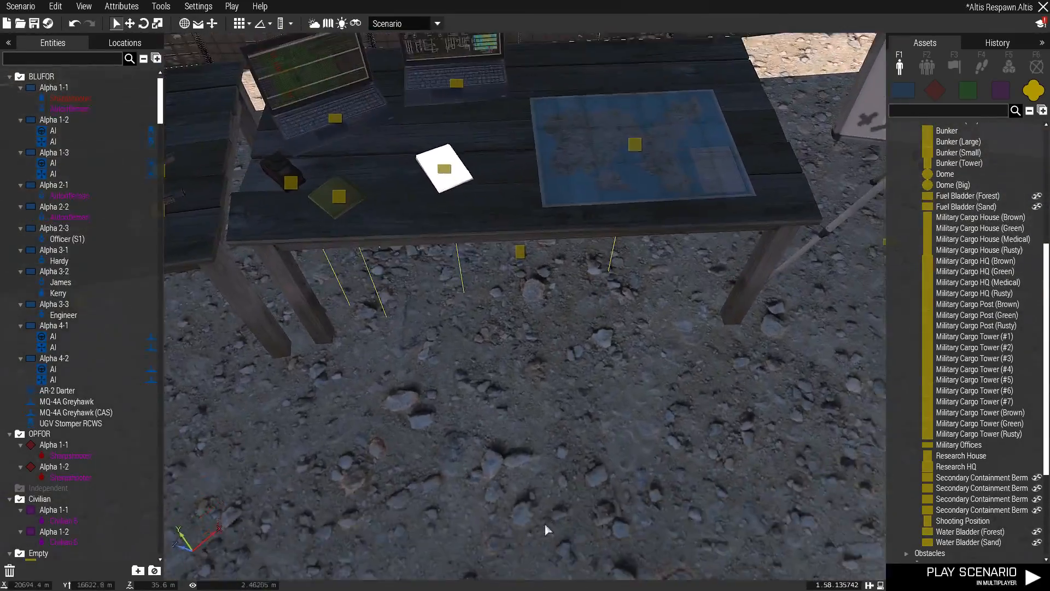
{"action": "key", "text": "d"}
Step: Examine the helicopter on the helipad and the surrounding structures, ending with an overview of the whole base
{"action": "right_click_drag", "start_coordinate": [641, 191], "coordinate": [3, 306]}
{"action": "key", "text": "s"}
{"action": "key", "text": "w"}
{"action": "key", "text": "w"}
{"action": "key", "text": "q"}
{"action": "key", "text": "s"}
{"action": "key", "text": "d"}
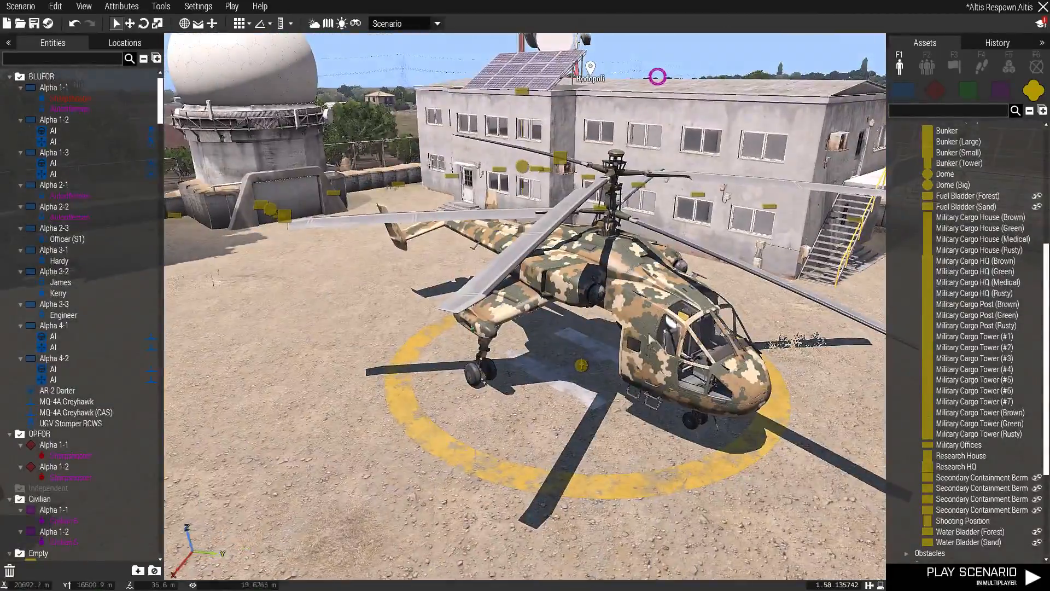
{"action": "right_click_drag", "start_coordinate": [446, 390], "coordinate": [751, 429]}
{"action": "key", "text": "w"}
{"action": "right_click_drag", "start_coordinate": [708, 311], "coordinate": [483, 274]}
{"action": "key", "text": "a"}
{"action": "key", "text": "a"}
{"action": "right_click_drag", "start_coordinate": [487, 323], "coordinate": [1012, 306]}
{"action": "key", "text": "w"}
{"action": "key", "text": "w"}
{"action": "key", "text": "z"}
{"action": "key", "text": "w"}
{"action": "right_click_drag", "start_coordinate": [470, 284], "coordinate": [787, 386]}
{"action": "key", "text": "w"}
{"action": "key", "text": "q"}
{"action": "key", "text": "s"}
{"action": "scroll", "coordinate": [501, 361], "scroll_direction": "down", "scroll_amount": 12}
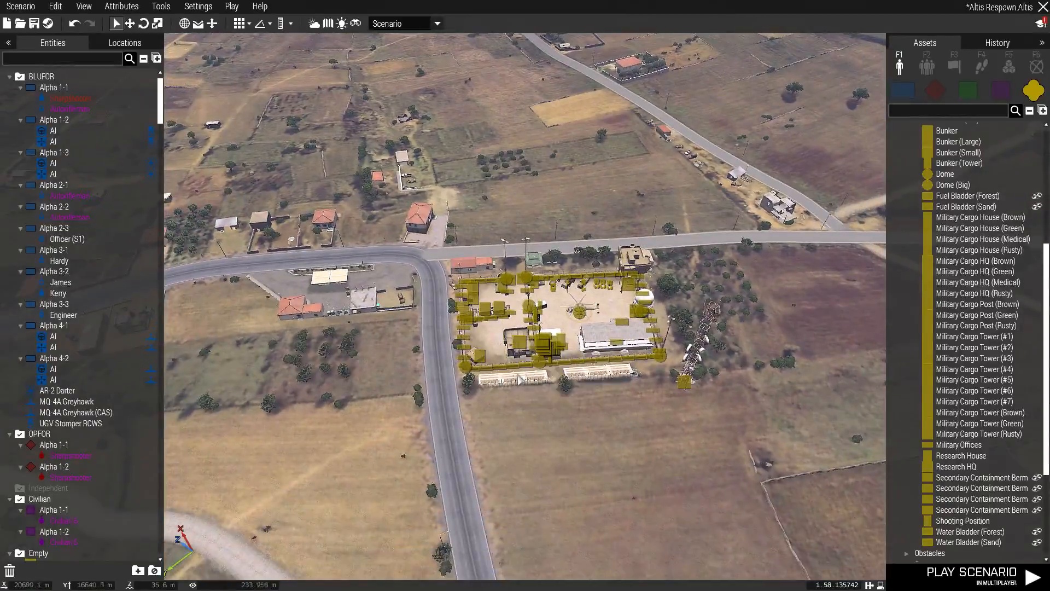
Step: Survey the terrain from the base past Rodopoli and Charkia toward the coast for possible building sites
{"action": "key", "text": "s"}
{"action": "right_click_drag", "start_coordinate": [503, 393], "coordinate": [7, 281]}
{"action": "key", "text": "w"}
{"action": "key", "text": "w"}
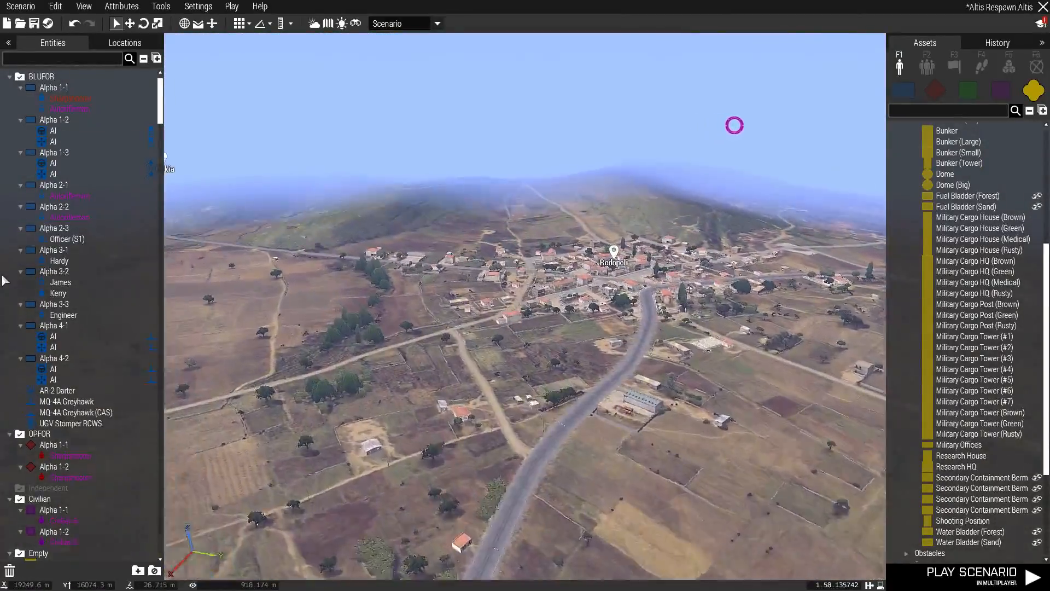
{"action": "key", "text": "w"}
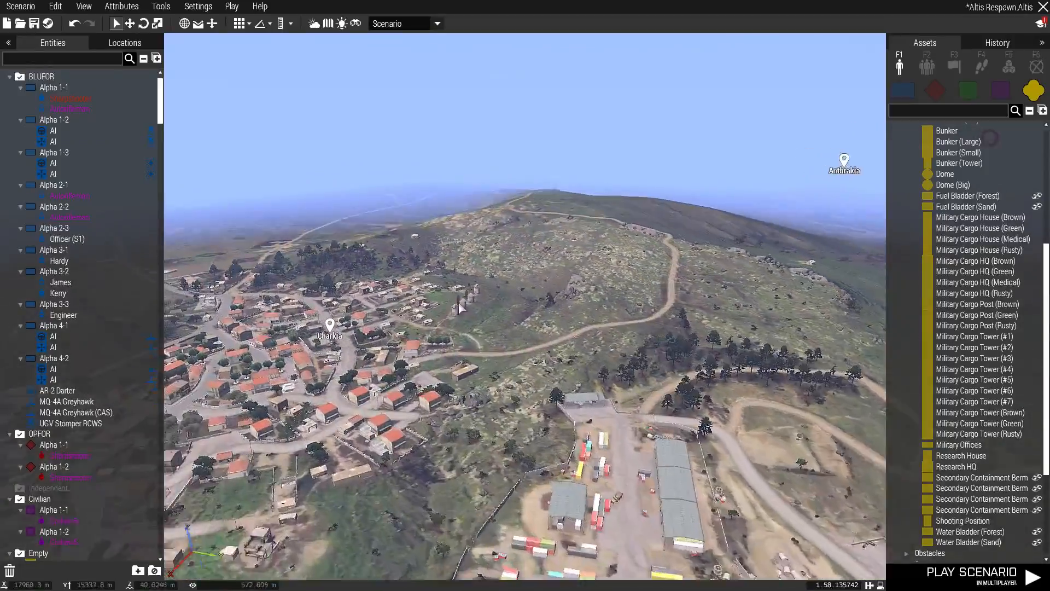
{"action": "right_click_drag", "start_coordinate": [458, 301], "coordinate": [373, 326]}
{"action": "key", "text": "w"}
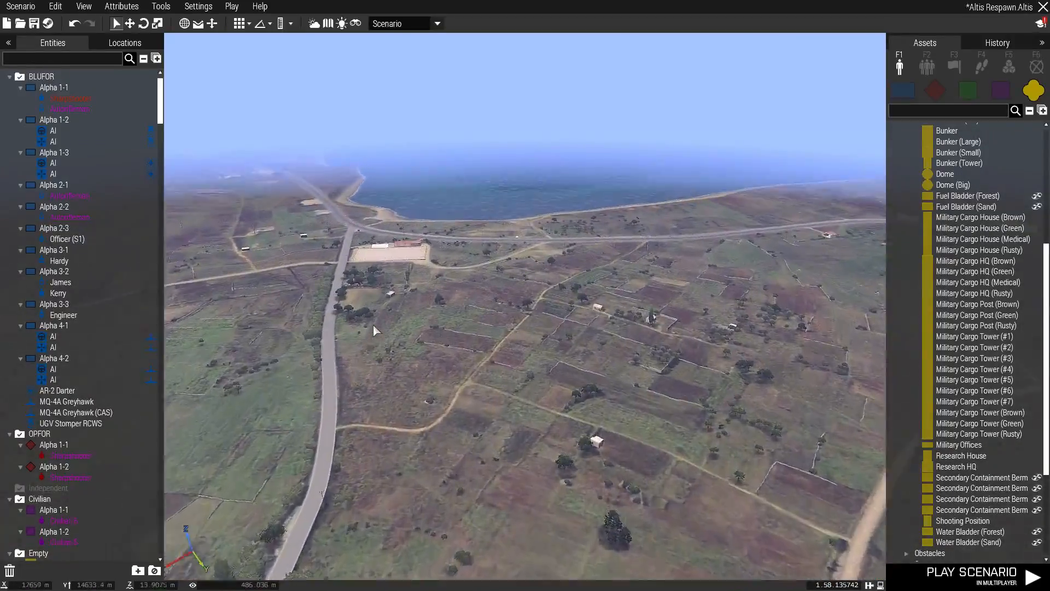
{"action": "key", "text": "a"}
{"action": "key", "text": "w"}
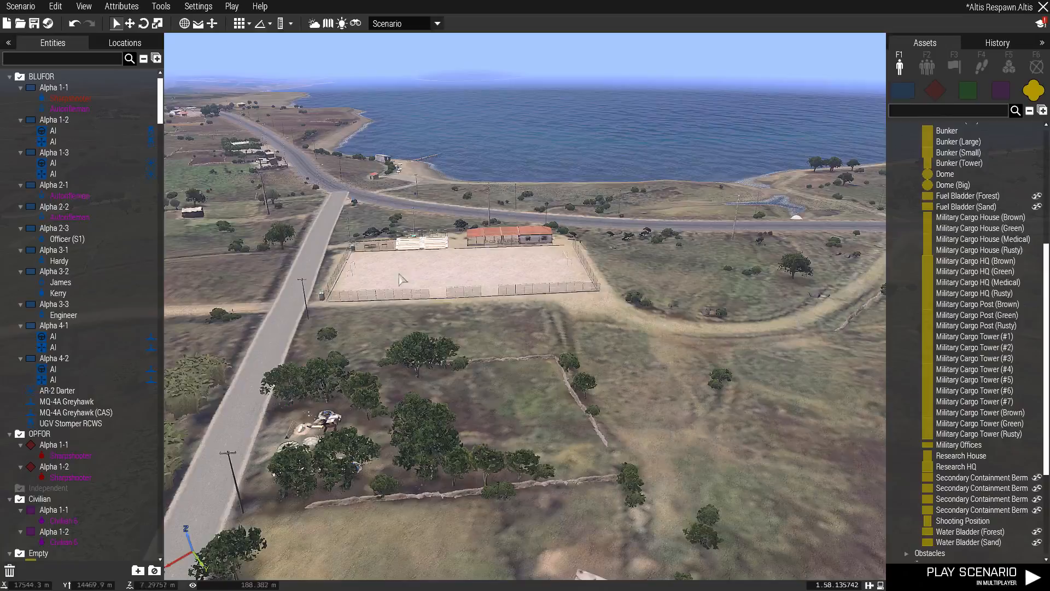
Step: Examine the fenced sports field beside the coastal road junction as a possible building site
{"action": "right_click_drag", "start_coordinate": [402, 280], "coordinate": [530, 363]}
{"action": "key", "text": "q"}
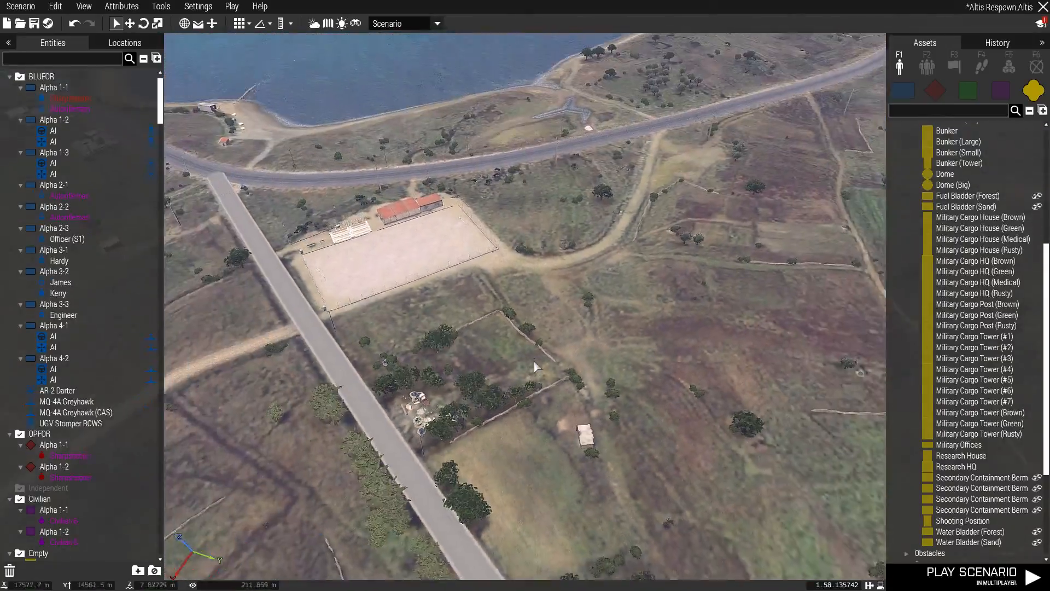
{"action": "key", "text": "s"}
{"action": "mouse_move", "coordinate": [402, 295]}
{"action": "right_mouse_down"}
{"action": "mouse_move", "coordinate": [593, 221]}
{"action": "mouse_move", "coordinate": [552, 280]}
{"action": "mouse_move", "coordinate": [560, 313]}
{"action": "mouse_move", "coordinate": [548, 331]}
{"action": "mouse_move", "coordinate": [586, 346]}
{"action": "mouse_move", "coordinate": [577, 353]}
{"action": "mouse_move", "coordinate": [413, 311]}
{"action": "right_mouse_up"}
{"action": "key", "text": "w"}
{"action": "key", "text": "w"}
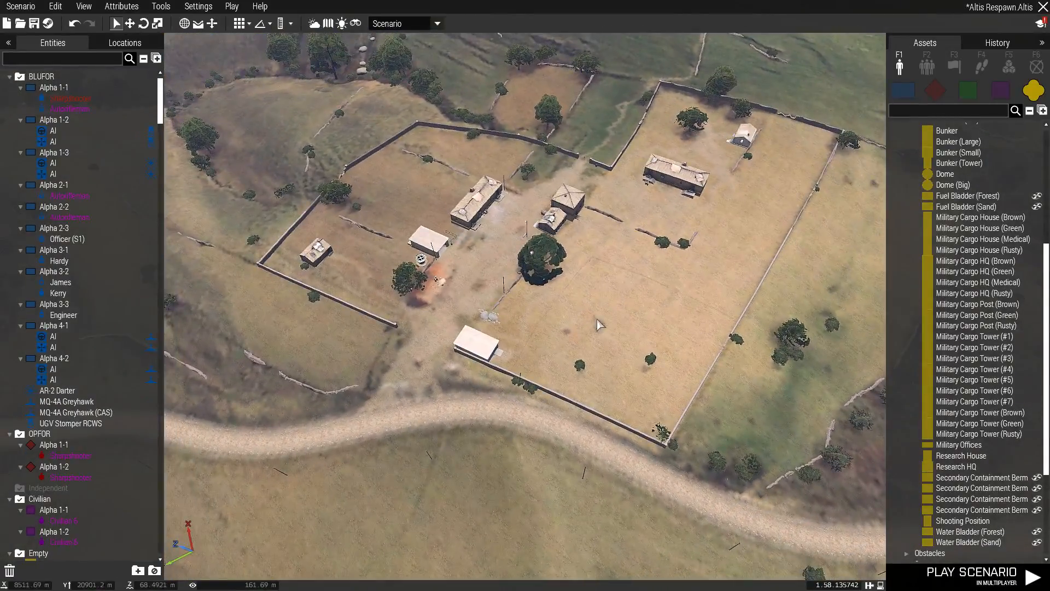
Step: Examine the walled farm compound beside the dirt road and check its location on the island map
{"action": "right_click_drag", "start_coordinate": [597, 320], "coordinate": [637, 241]}
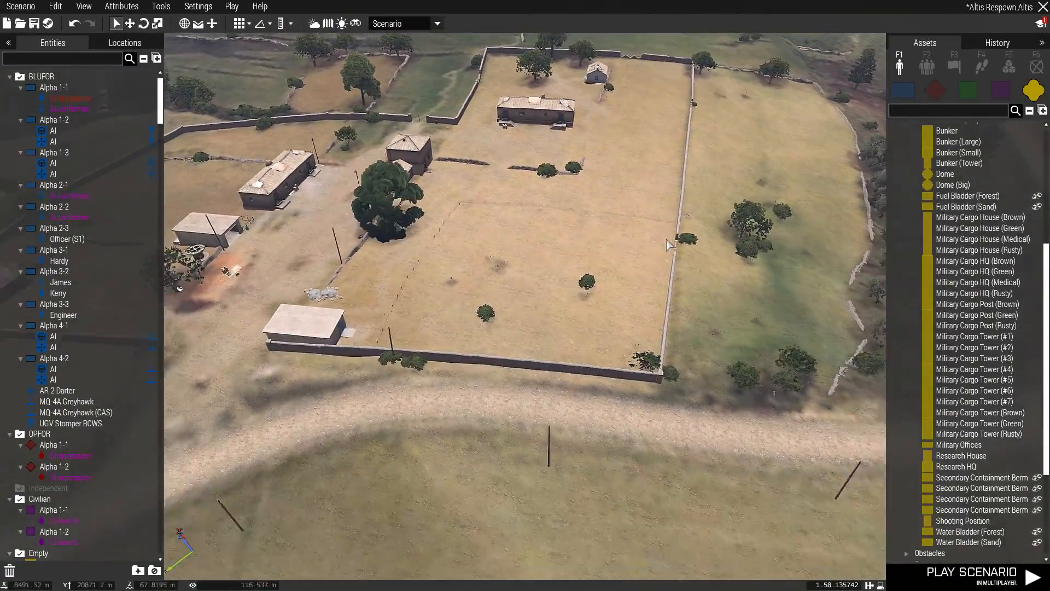
{"action": "key", "text": "s"}
{"action": "key", "text": "w"}
{"action": "key", "text": "a"}
{"action": "key", "text": "d"}
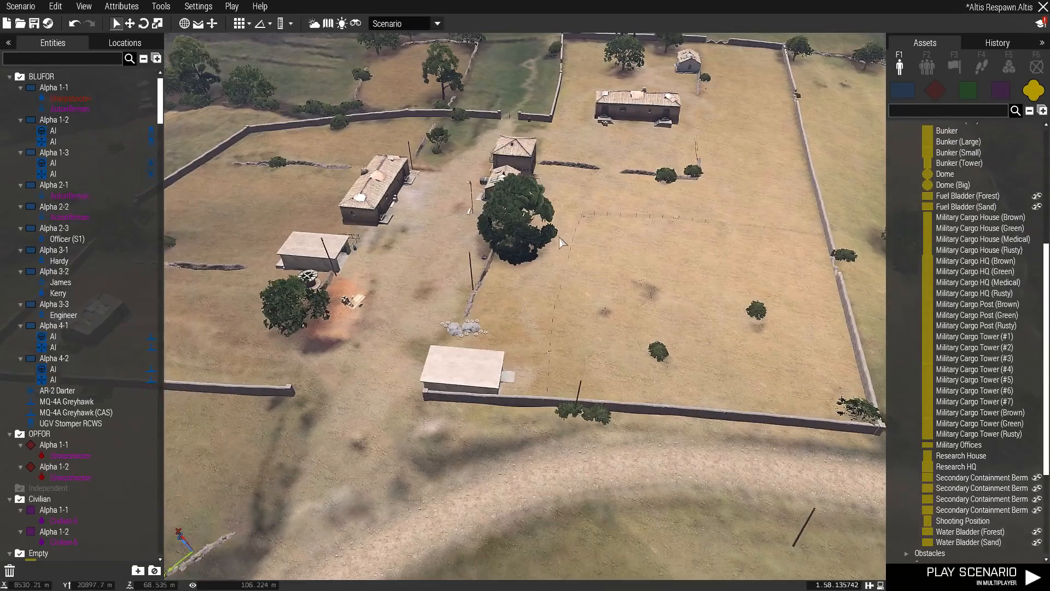
{"action": "key", "text": "m"}
{"action": "scroll", "coordinate": [578, 271], "scroll_direction": "down", "scroll_amount": 3}
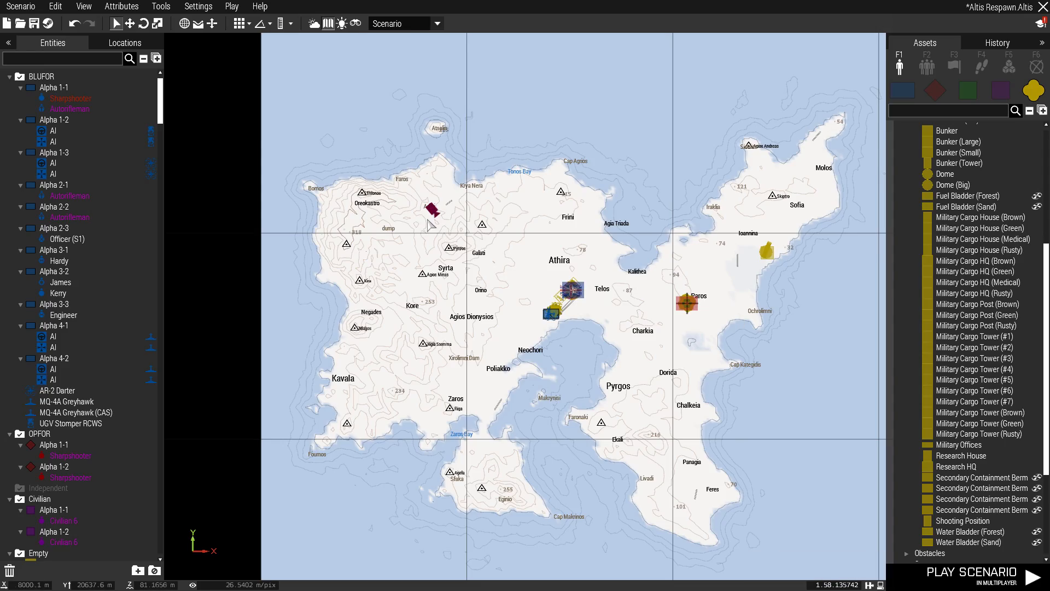
{"action": "scroll", "coordinate": [429, 219], "scroll_direction": "up", "scroll_amount": 5}
{"action": "key", "text": "m"}
Step: Survey the farm compound's houses, open field and enclosing stone wall up close
{"action": "right_click_drag", "start_coordinate": [519, 249], "coordinate": [549, 251]}
{"action": "key", "text": "a"}
{"action": "key", "text": "d"}
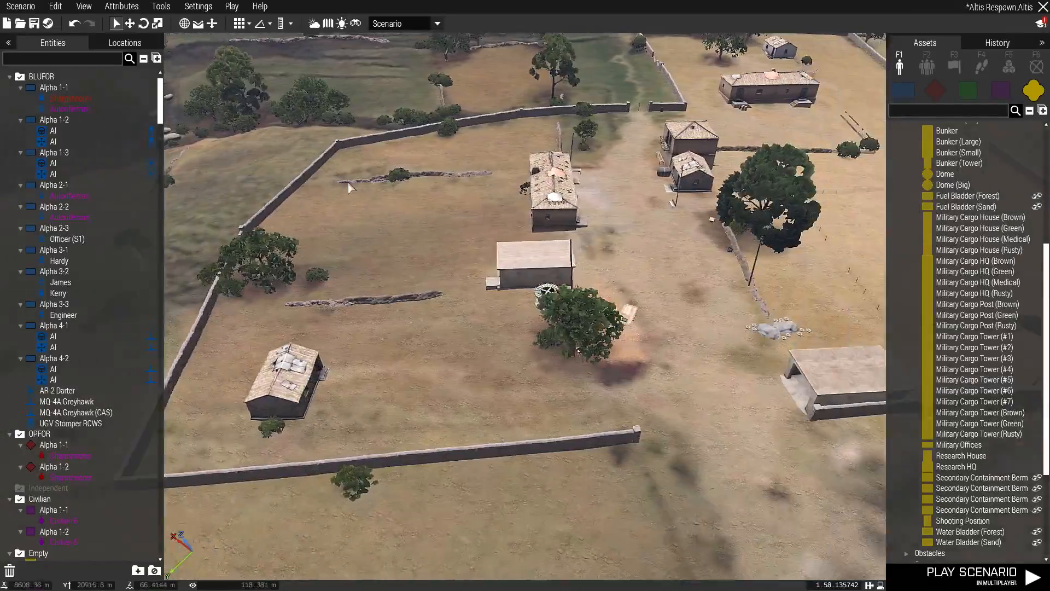
{"action": "key", "text": "d"}
{"action": "key", "text": "a"}
{"action": "key", "text": "a"}
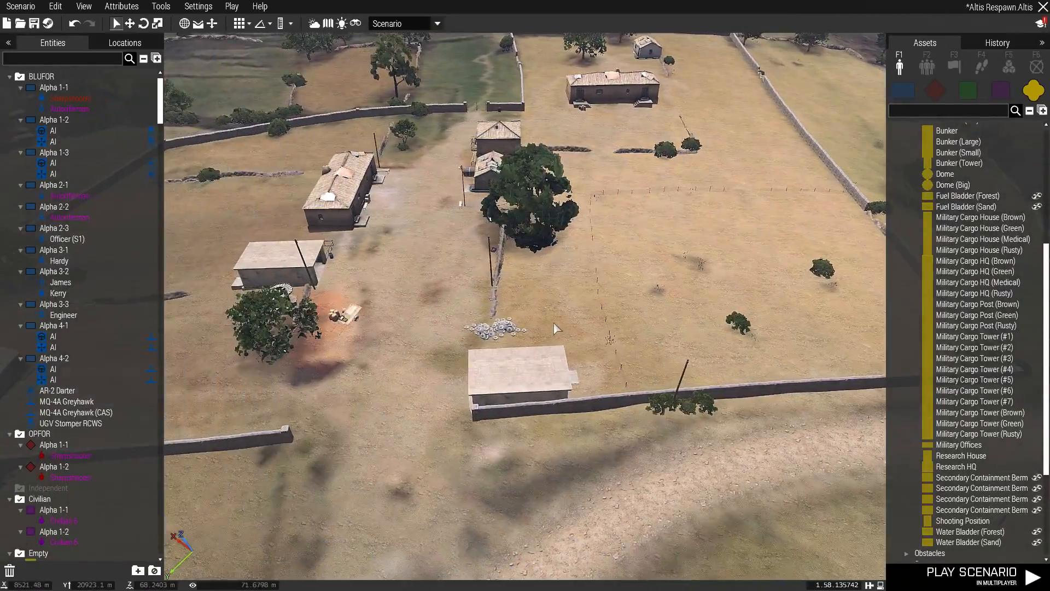
{"action": "key", "text": "a"}
{"action": "scroll", "coordinate": [625, 307], "scroll_direction": "up", "scroll_amount": 3}
{"action": "key", "text": "d"}
{"action": "key", "text": "a"}
{"action": "mouse_move", "coordinate": [573, 293]}
{"action": "right_mouse_down"}
{"action": "mouse_move", "coordinate": [571, 319]}
{"action": "mouse_move", "coordinate": [760, 283]}
{"action": "mouse_move", "coordinate": [477, 328]}
{"action": "mouse_move", "coordinate": [528, 257]}
{"action": "mouse_move", "coordinate": [490, 278]}
{"action": "mouse_move", "coordinate": [477, 176]}
{"action": "mouse_move", "coordinate": [590, 355]}
{"action": "mouse_move", "coordinate": [707, 251]}
{"action": "mouse_move", "coordinate": [481, 251]}
{"action": "mouse_move", "coordinate": [543, 266]}
{"action": "mouse_move", "coordinate": [566, 291]}
{"action": "mouse_move", "coordinate": [559, 278]}
{"action": "mouse_move", "coordinate": [386, 247]}
{"action": "mouse_move", "coordinate": [502, 262]}
{"action": "mouse_move", "coordinate": [524, 296]}
{"action": "mouse_move", "coordinate": [560, 287]}
{"action": "right_mouse_up"}
{"action": "key", "text": "a"}
{"action": "key", "text": "d"}
{"action": "right_click", "coordinate": [759, 283]}
{"action": "key", "text": "a"}
{"action": "key", "text": "s"}
{"action": "key", "text": "d"}
{"action": "key", "text": "a"}
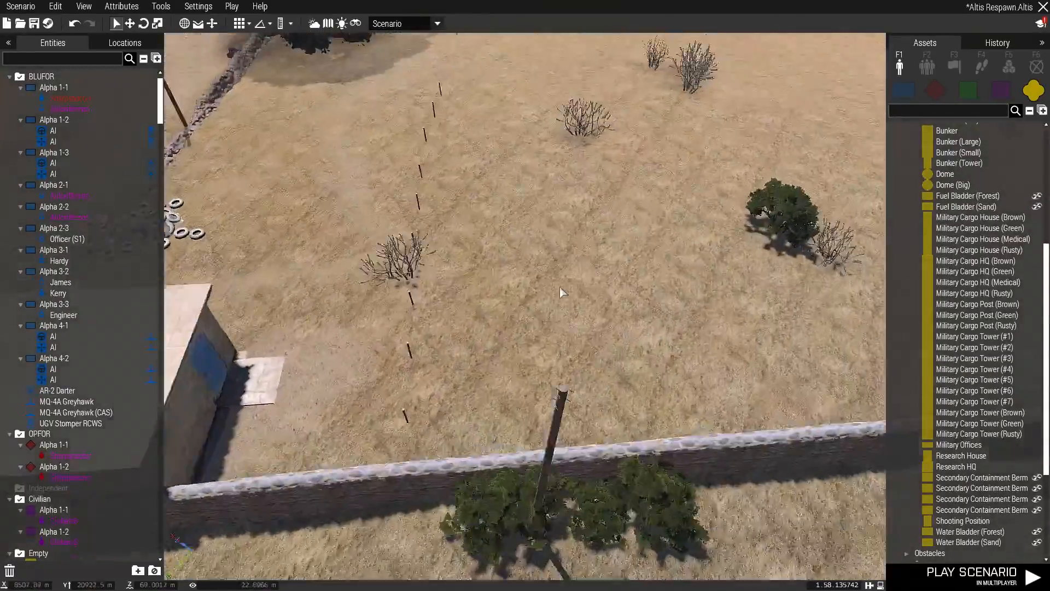
{"action": "key", "text": "d"}
{"action": "key", "text": "s"}
Step: Browse the Military structures, collapse that category, and search the props for "barr"
{"action": "scroll", "coordinate": [1002, 262], "scroll_direction": "up", "scroll_amount": 3}
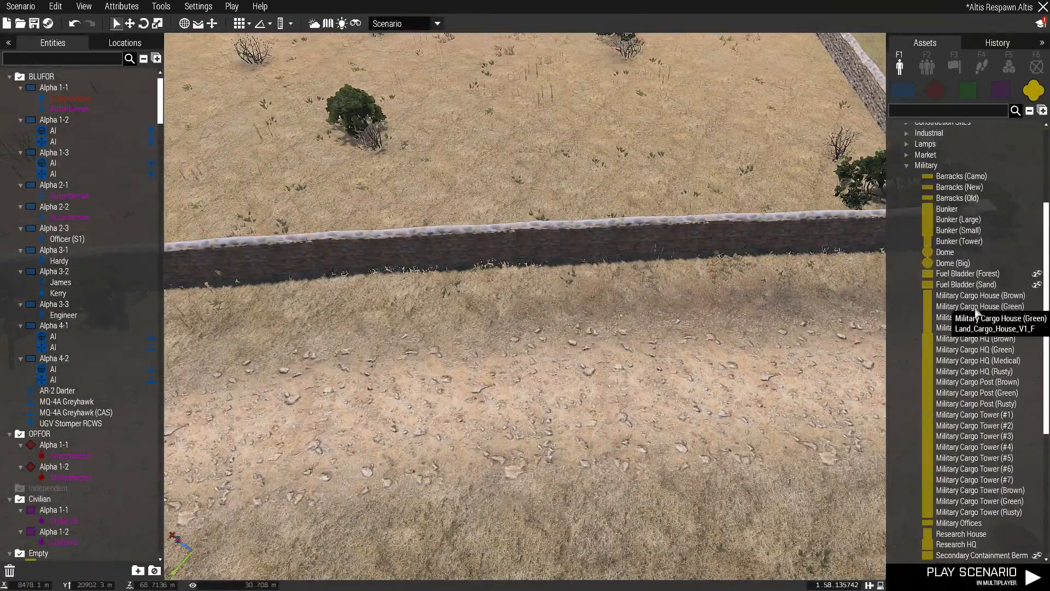
{"action": "scroll", "coordinate": [924, 328], "scroll_direction": "down", "scroll_amount": 4}
{"action": "scroll", "coordinate": [921, 375], "scroll_direction": "up", "scroll_amount": 4}
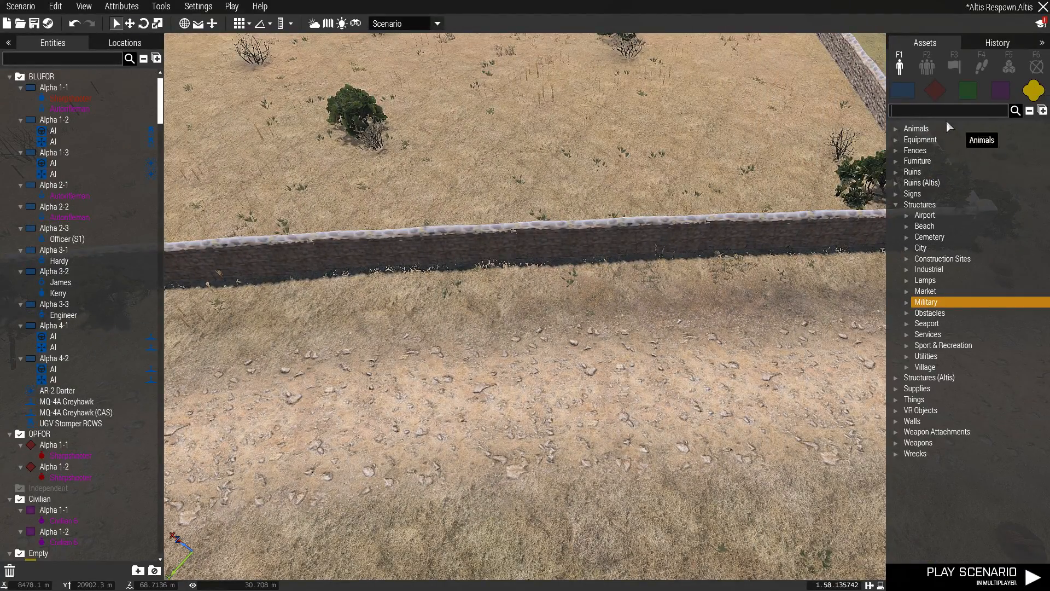
{"action": "type", "text": "h ba"}
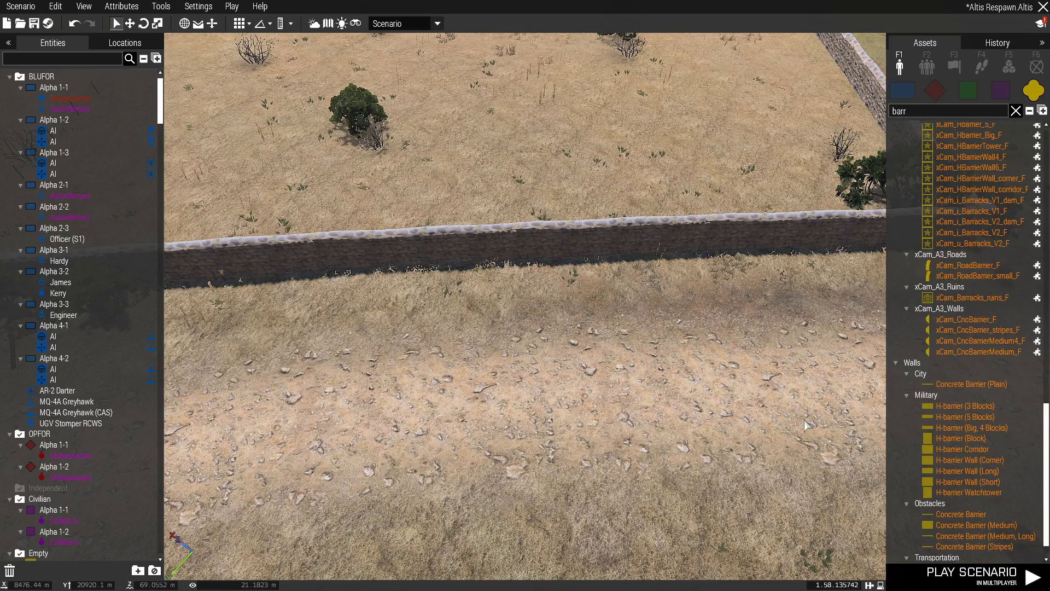
Step: Place an H-barrier (5 Blocks) between the dirt road and the corner of the farm compound's stone wall
{"action": "mouse_move", "coordinate": [804, 421]}
{"action": "right_mouse_down"}
{"action": "mouse_move", "coordinate": [815, 425]}
{"action": "mouse_move", "coordinate": [800, 435]}
{"action": "right_mouse_up"}
{"action": "key", "text": "a"}
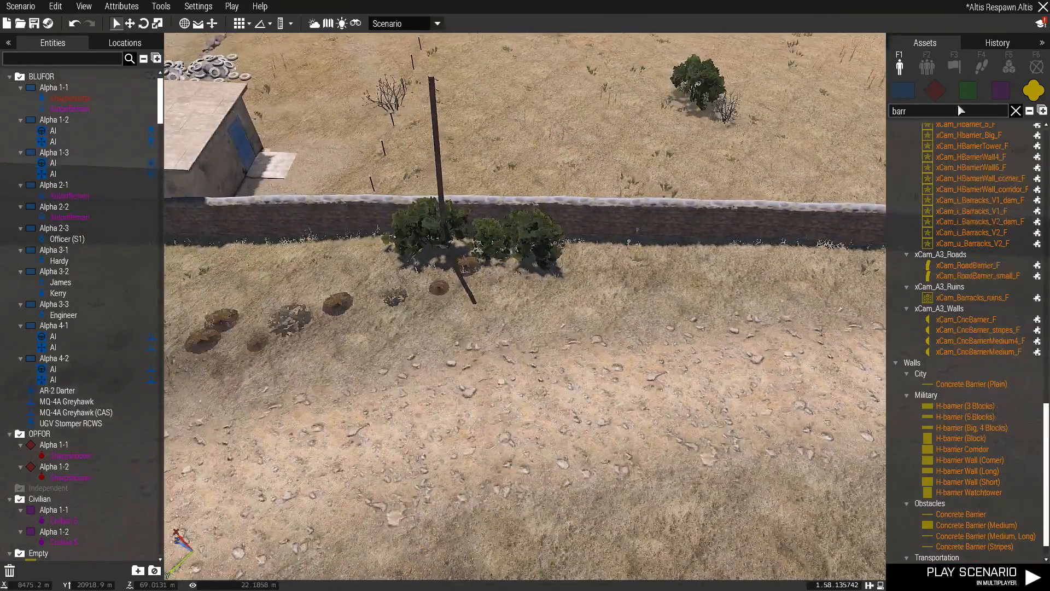
{"action": "key", "text": "a"}
{"action": "right_click_drag", "start_coordinate": [859, 240], "coordinate": [873, 235]}
{"action": "key", "text": "a"}
{"action": "key", "text": "d"}
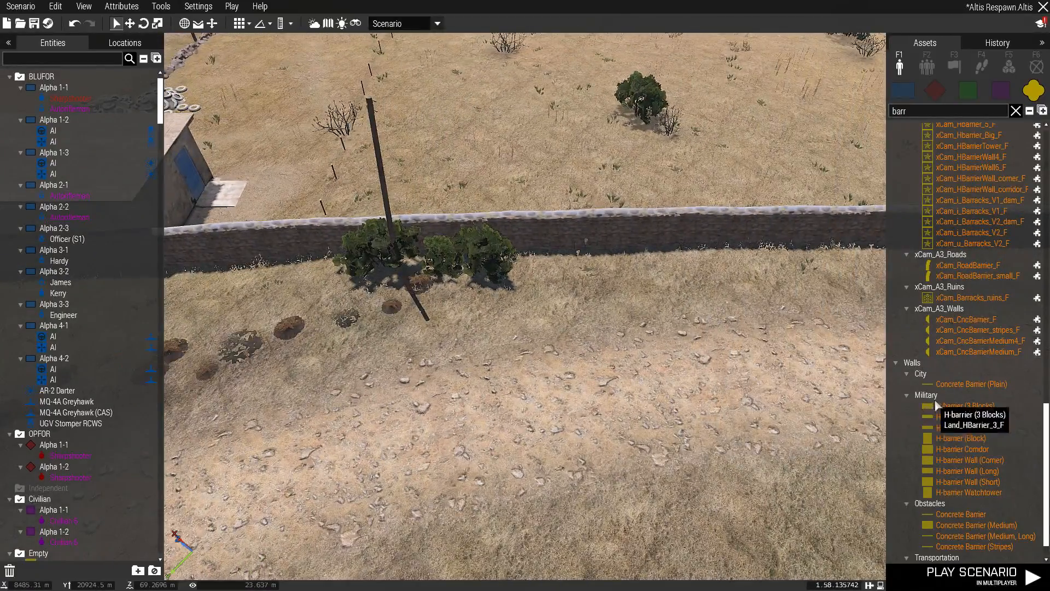
{"action": "right_click_drag", "start_coordinate": [803, 454], "coordinate": [791, 476]}
{"action": "key", "text": "a"}
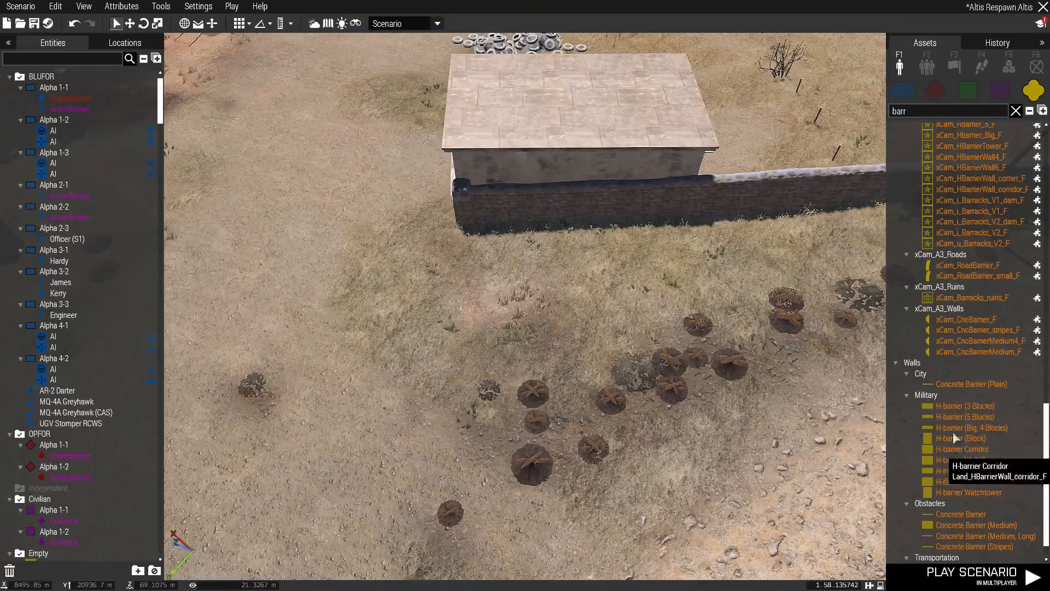
{"action": "key", "text": "d"}
{"action": "key", "text": "a"}
{"action": "left_click", "coordinate": [995, 420]}
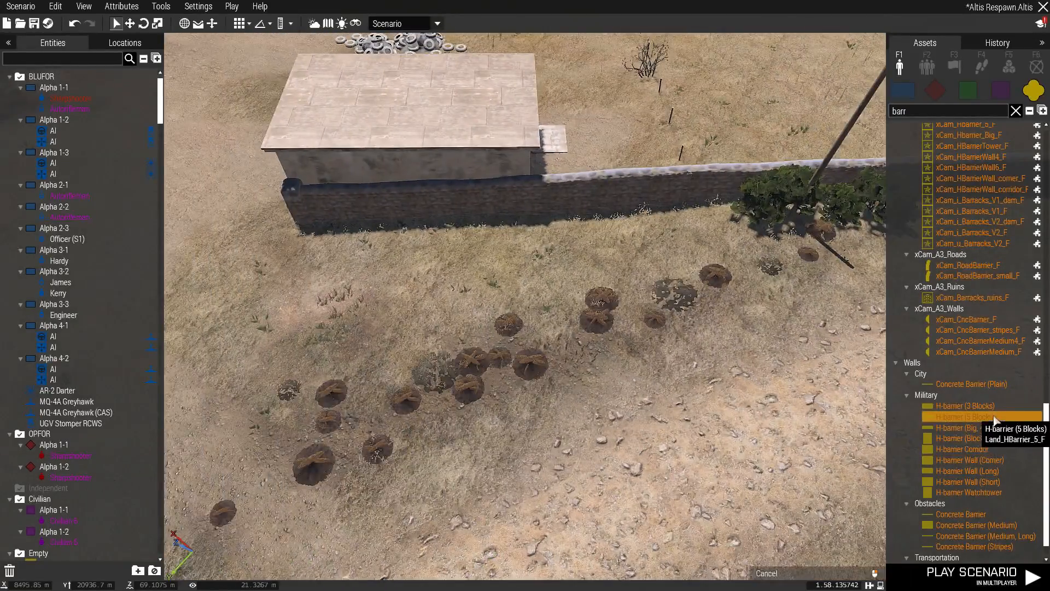
{"action": "key", "text": "w"}
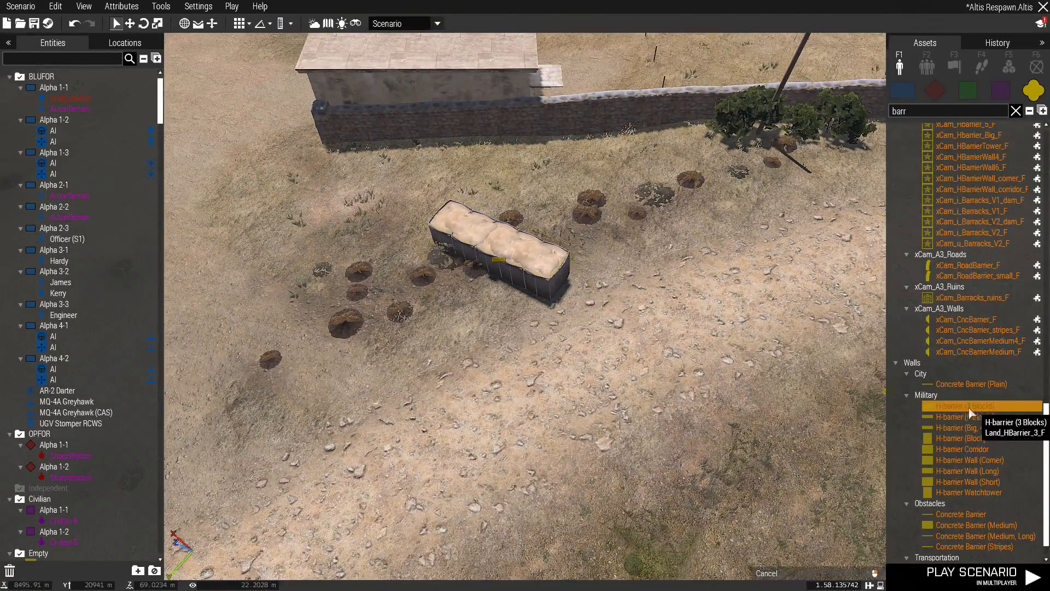
Step: Place an H-barrier (3 Blocks) and a single H-barrier (Block) on the dirt road beside the 5-block barrier
{"action": "right_click_drag", "start_coordinate": [656, 375], "coordinate": [677, 372]}
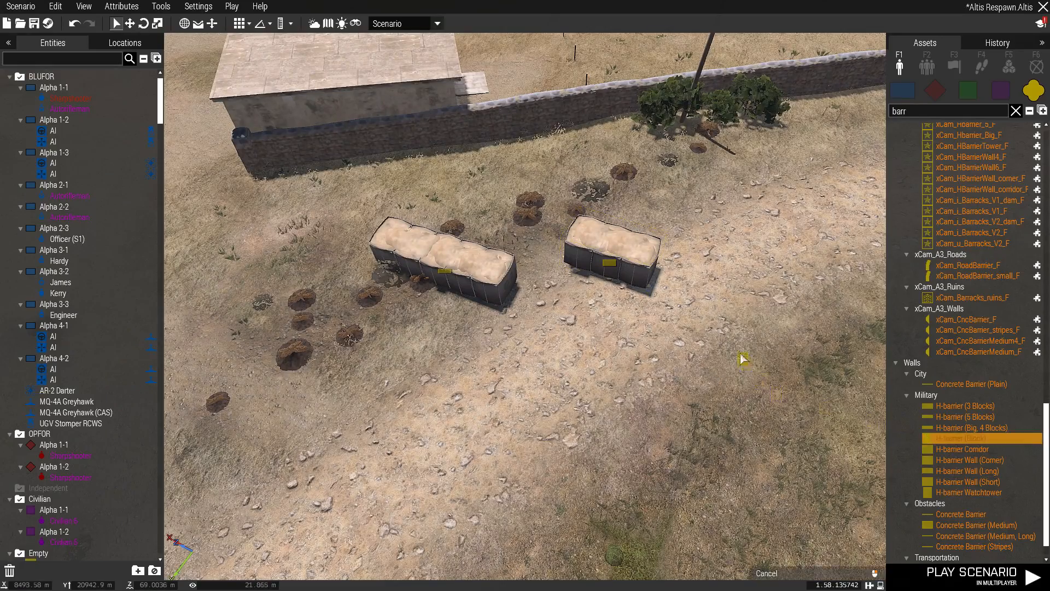
{"action": "left_click", "coordinate": [762, 372]}
{"action": "key", "text": "s"}
{"action": "key", "text": "w"}
{"action": "key", "text": "d"}
{"action": "key", "text": "a"}
Step: Place a Concrete Barrier in front of the H-barriers and delete it
{"action": "key", "text": "s"}
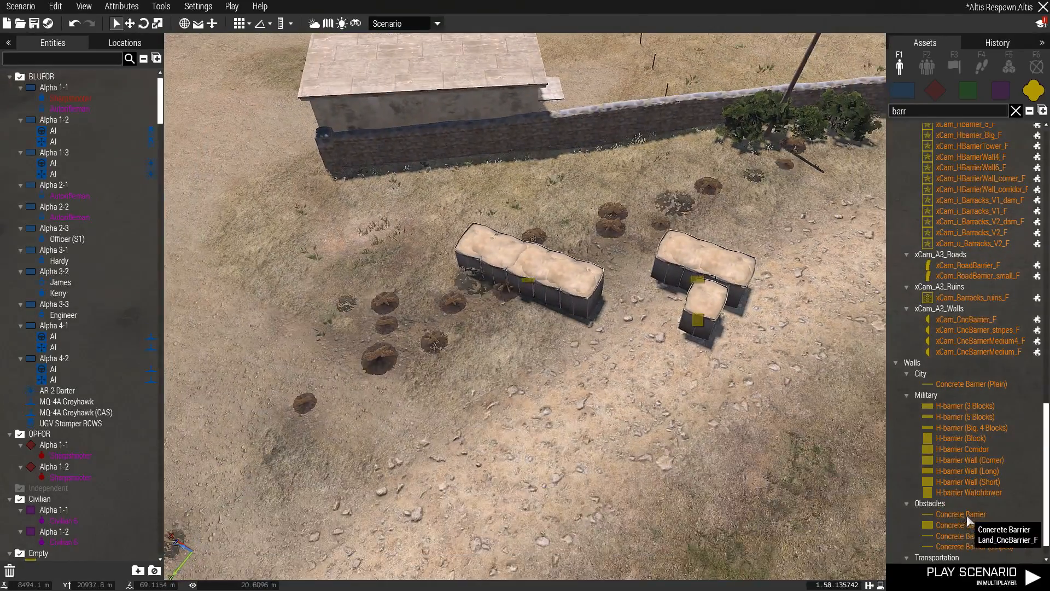
{"action": "scroll", "coordinate": [614, 414], "scroll_direction": "up", "scroll_amount": 3}
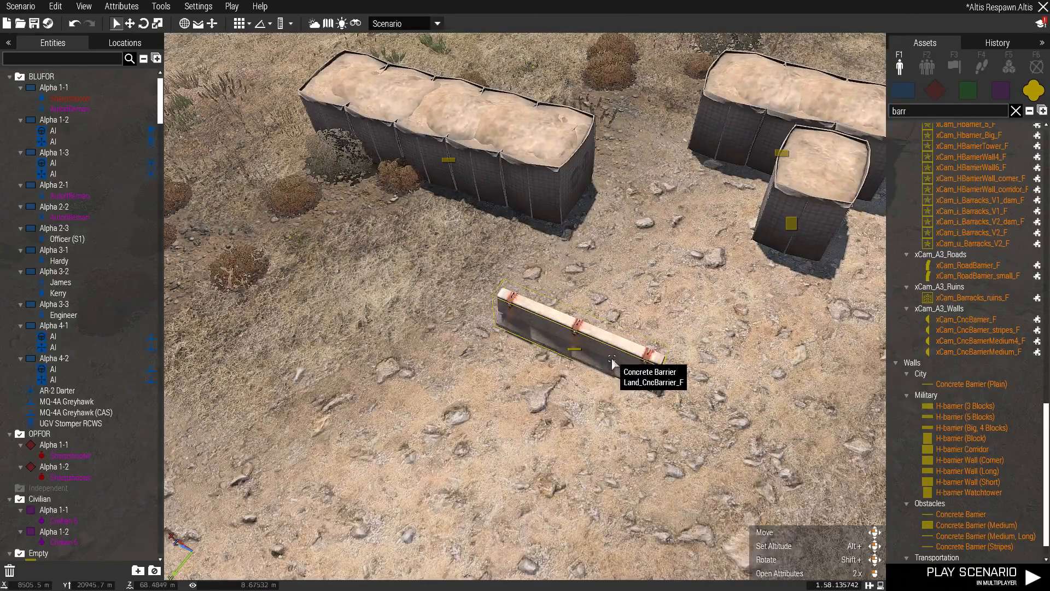
{"action": "key", "text": "Delete"}
Step: Move the 5-block H-barrier to the end of the stone wall by the shed and rotate it parallel to the wall
{"action": "left_click", "coordinate": [587, 404]}
{"action": "right_click_drag", "start_coordinate": [593, 470], "coordinate": [692, 469]}
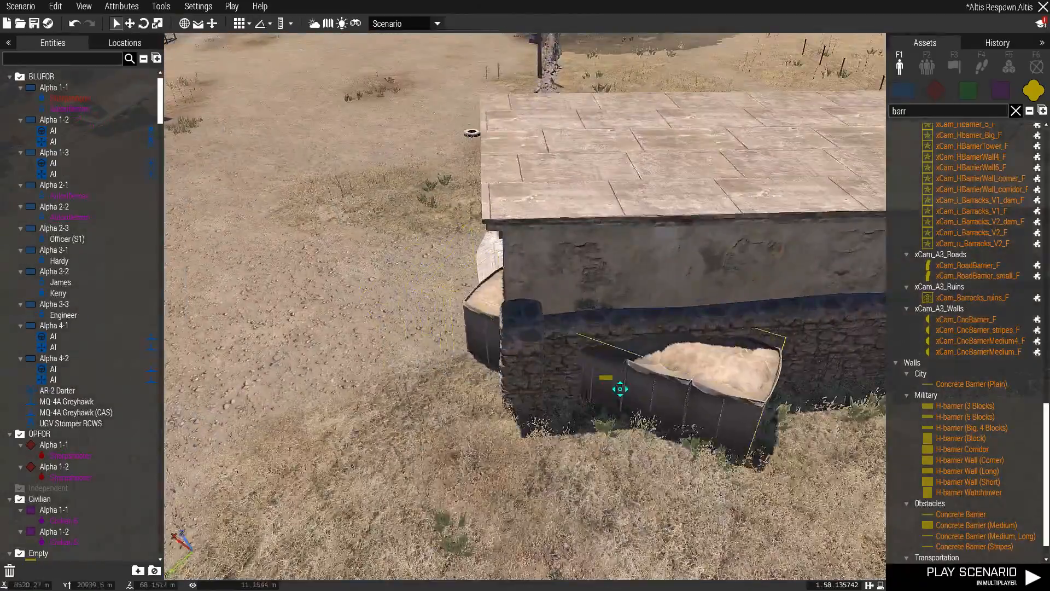
{"action": "key", "text": "s"}
{"action": "key", "text": "q"}
{"action": "left_click_drag", "start_coordinate": [614, 524], "coordinate": [659, 501]}
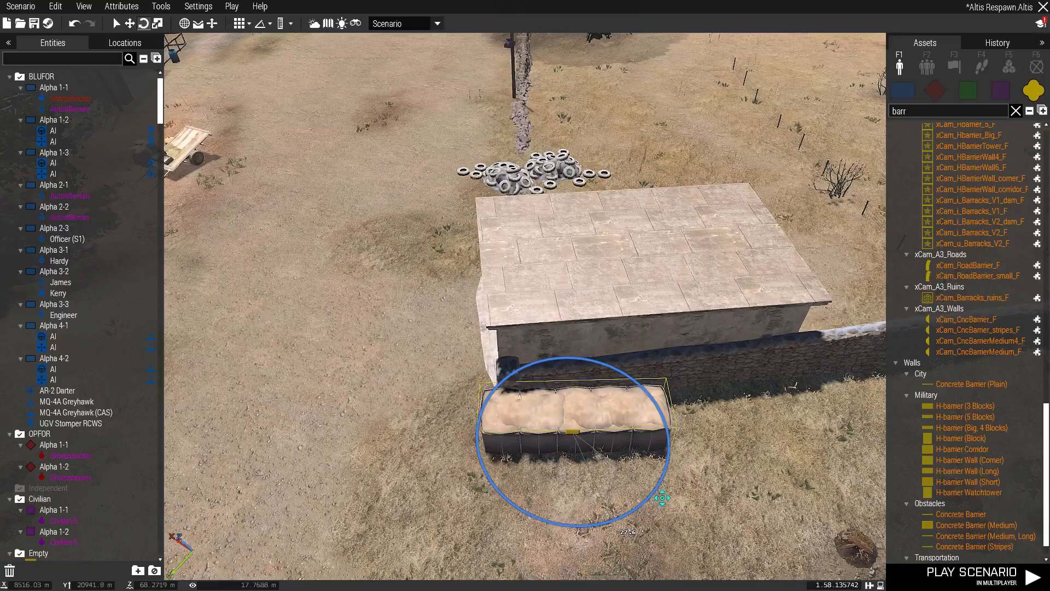
{"action": "right_click_drag", "start_coordinate": [665, 495], "coordinate": [726, 566]}
{"action": "key", "text": "w"}
{"action": "left_click_drag", "start_coordinate": [593, 349], "coordinate": [584, 329]}
{"action": "key", "text": "d"}
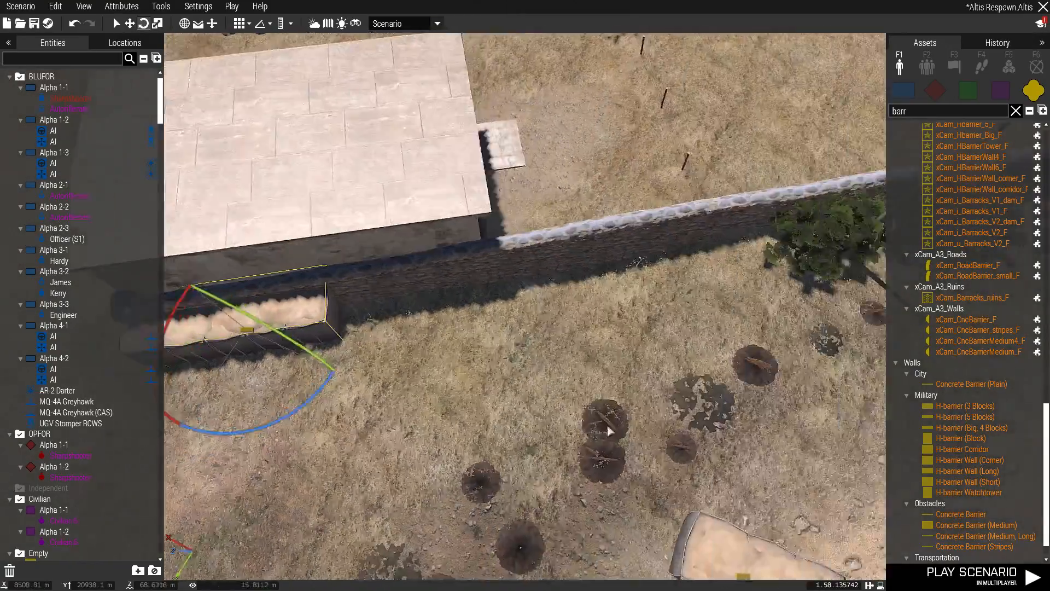
Step: Delete the leftover 3-block and single-block H-barriers from the dirt road
{"action": "key", "text": "s"}
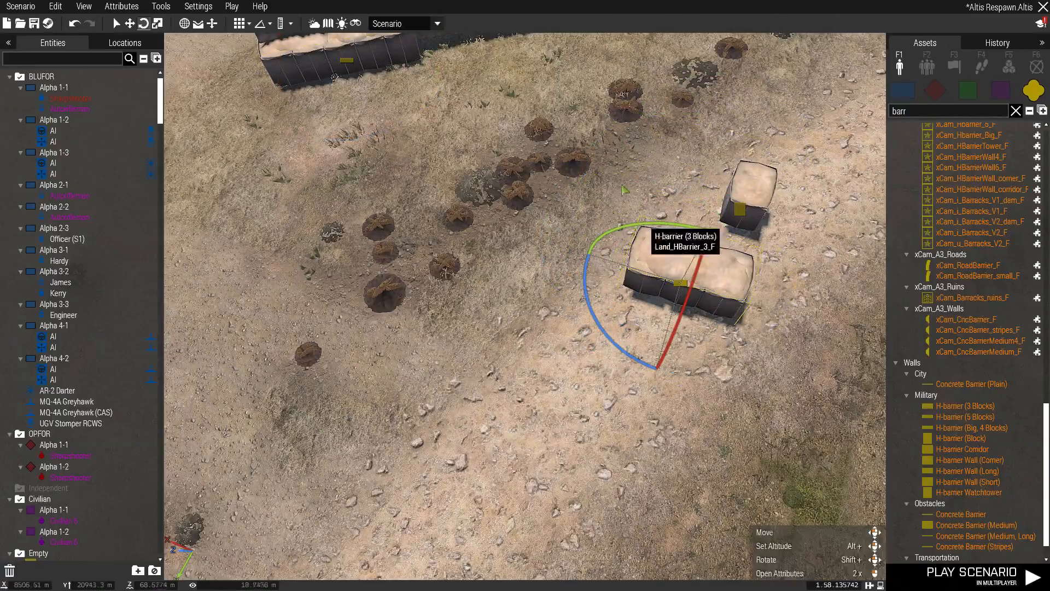
{"action": "left_click_drag", "start_coordinate": [795, 354], "coordinate": [793, 351]}
{"action": "key", "text": "Delete"}
{"action": "right_click_drag", "start_coordinate": [738, 316], "coordinate": [590, 340]}
{"action": "key", "text": "w"}
{"action": "scroll", "coordinate": [607, 383], "scroll_direction": "down", "scroll_amount": 5}
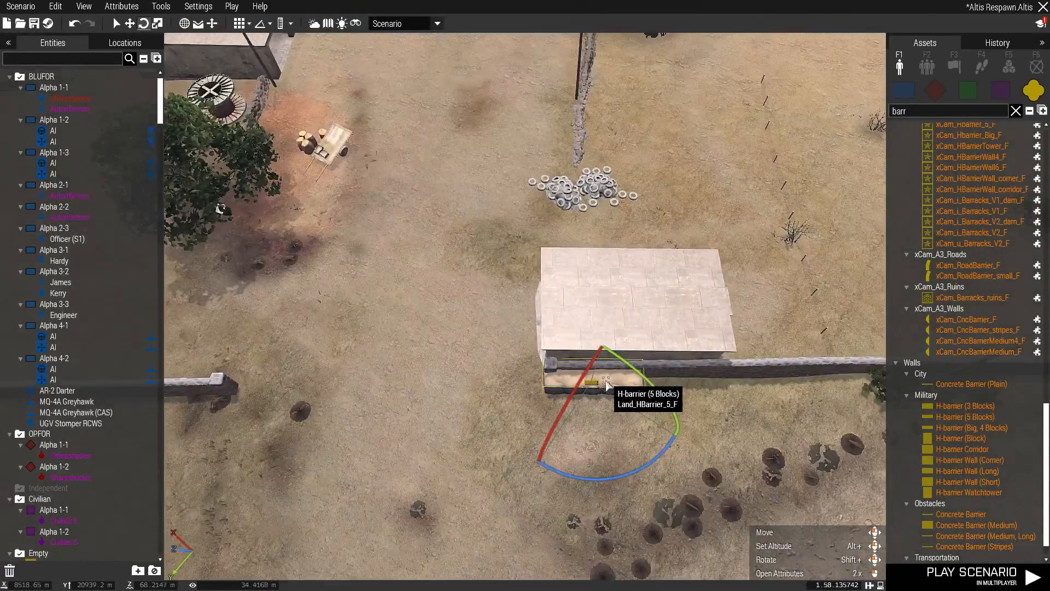
Step: Survey the compound's surrounding stone wall and entrance from above to judge where barriers should run
{"action": "key", "text": "s"}
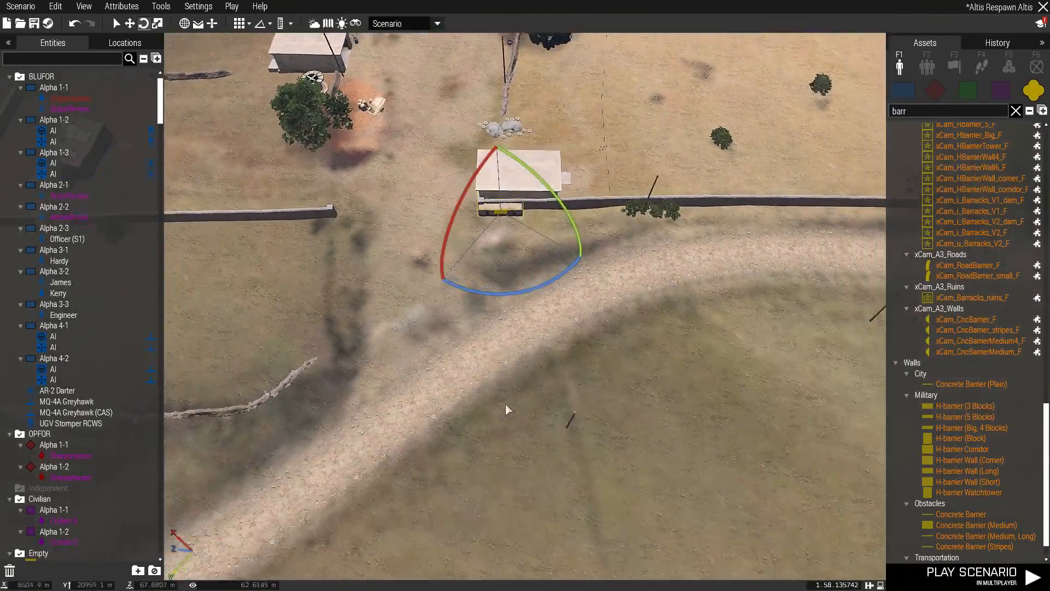
{"action": "right_click_drag", "start_coordinate": [505, 404], "coordinate": [627, 320]}
{"action": "right_click_drag", "start_coordinate": [783, 276], "coordinate": [614, 125]}
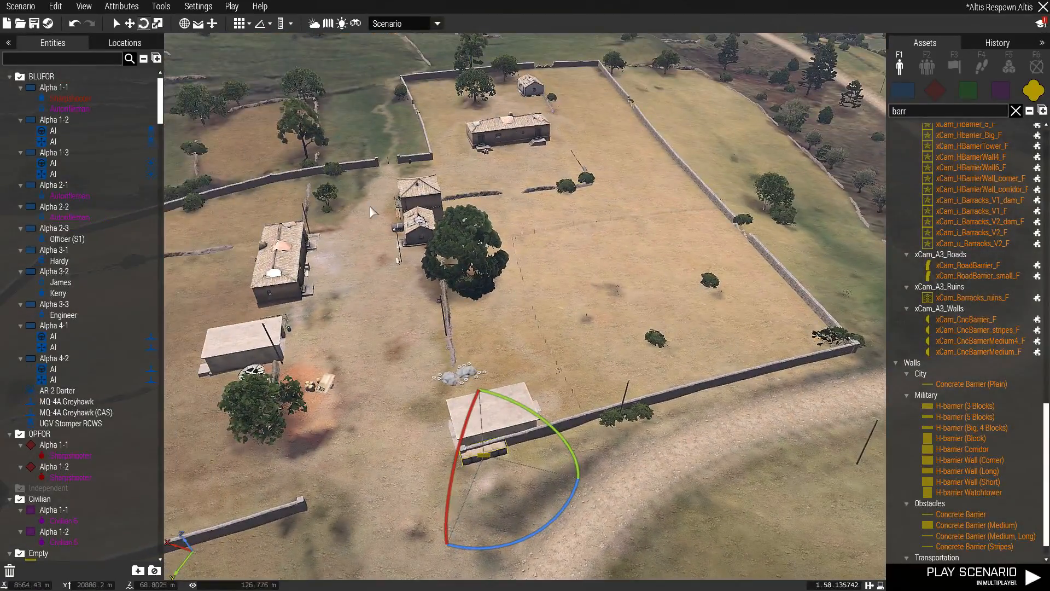
{"action": "key", "text": "a"}
{"action": "right_click_drag", "start_coordinate": [613, 323], "coordinate": [533, 347]}
{"action": "key", "text": "s"}
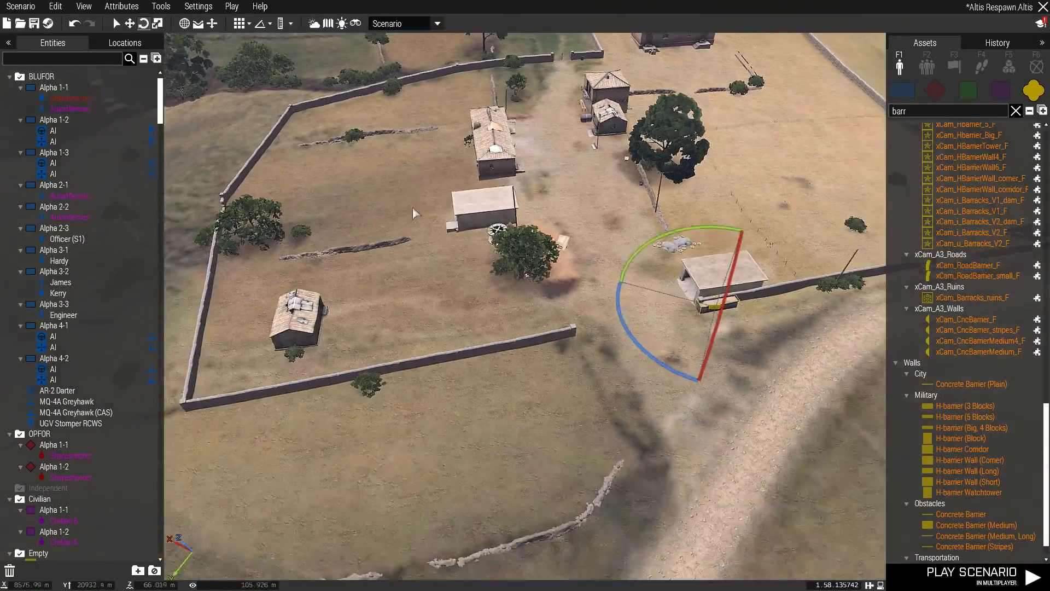
{"action": "key", "text": "d"}
{"action": "right_click_drag", "start_coordinate": [407, 210], "coordinate": [545, 326]}
{"action": "key", "text": "a"}
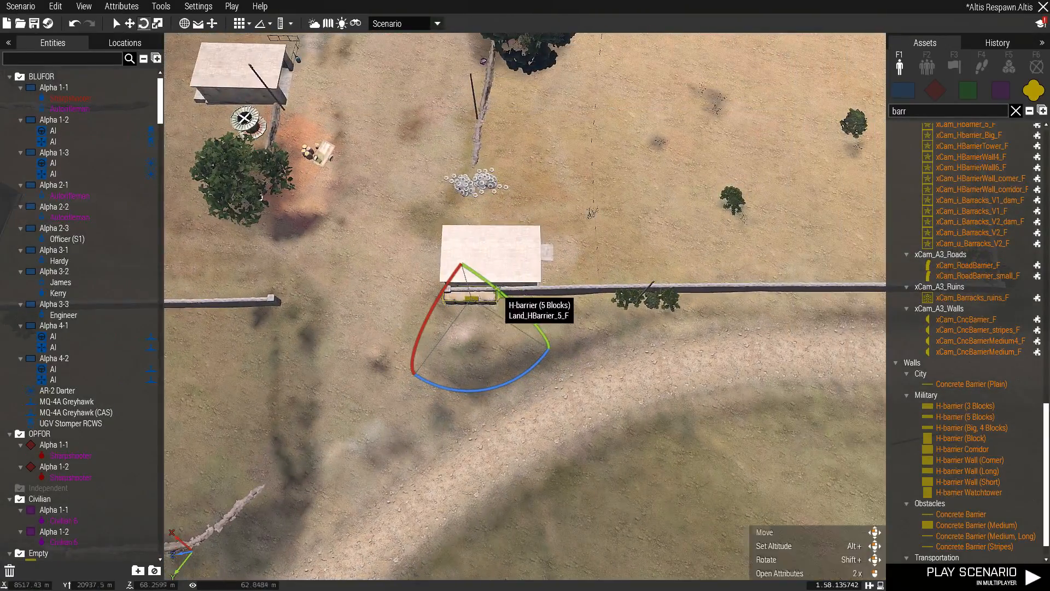
Step: Cycle through the transformation widgets on the 5-block H-barrier and fine-tune its altitude and placement against the stone wall
{"action": "scroll", "coordinate": [469, 307], "scroll_direction": "up", "scroll_amount": 6}
{"action": "scroll", "coordinate": [492, 317], "scroll_direction": "down", "scroll_amount": 3}
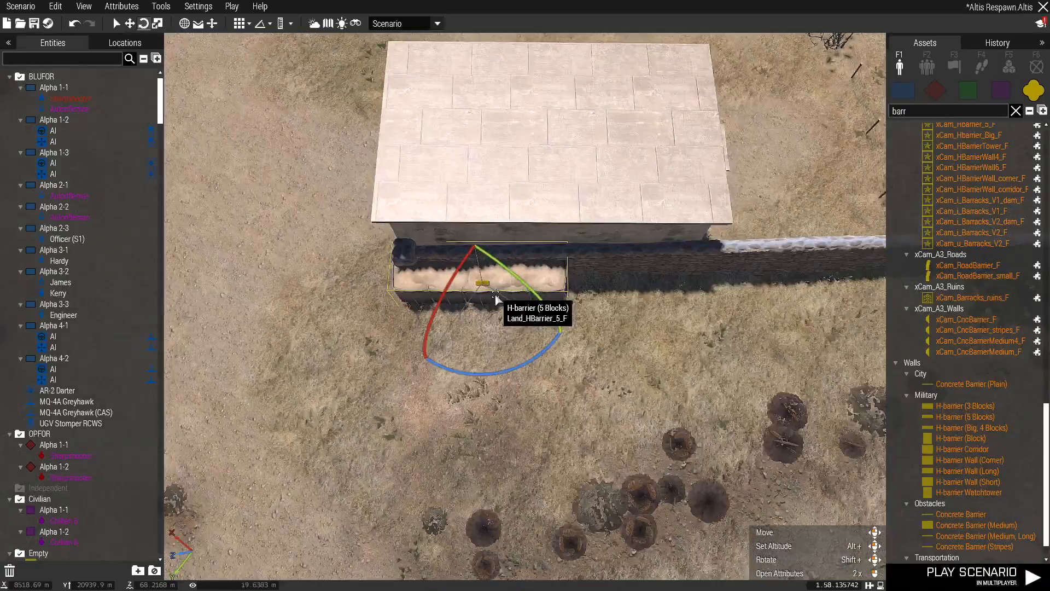
{"action": "scroll", "coordinate": [501, 323], "scroll_direction": "up", "scroll_amount": 4}
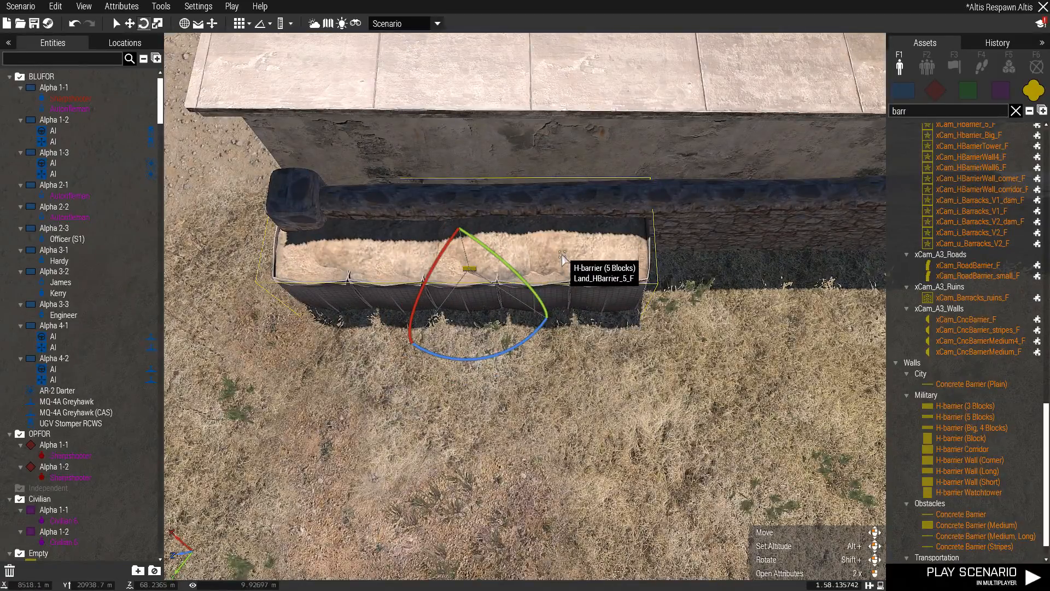
{"action": "key", "text": "1"}
{"action": "key", "text": "2"}
{"action": "key", "text": "3"}
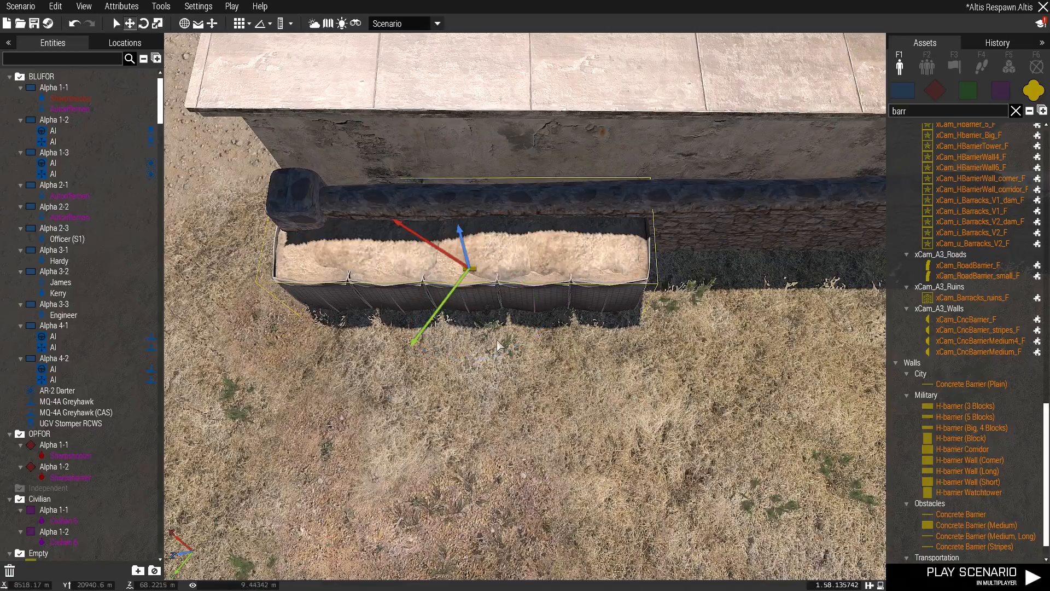
{"action": "key", "text": "s"}
{"action": "right_click_drag", "start_coordinate": [506, 331], "coordinate": [492, 326]}
{"action": "mouse_move", "coordinate": [494, 392]}
{"action": "left_mouse_down", "text": "alt"}
{"action": "mouse_move", "coordinate": [476, 392]}
{"action": "mouse_move", "coordinate": [488, 300]}
{"action": "mouse_move", "coordinate": [493, 481]}
{"action": "mouse_move", "coordinate": [497, 344]}
{"action": "mouse_move", "coordinate": [497, 391]}
{"action": "left_mouse_up", "text": "alt"}
{"action": "mouse_move", "coordinate": [490, 453]}
{"action": "left_mouse_down"}
{"action": "mouse_move", "coordinate": [519, 431]}
{"action": "mouse_move", "coordinate": [539, 452]}
{"action": "mouse_move", "coordinate": [496, 441]}
{"action": "left_mouse_up"}
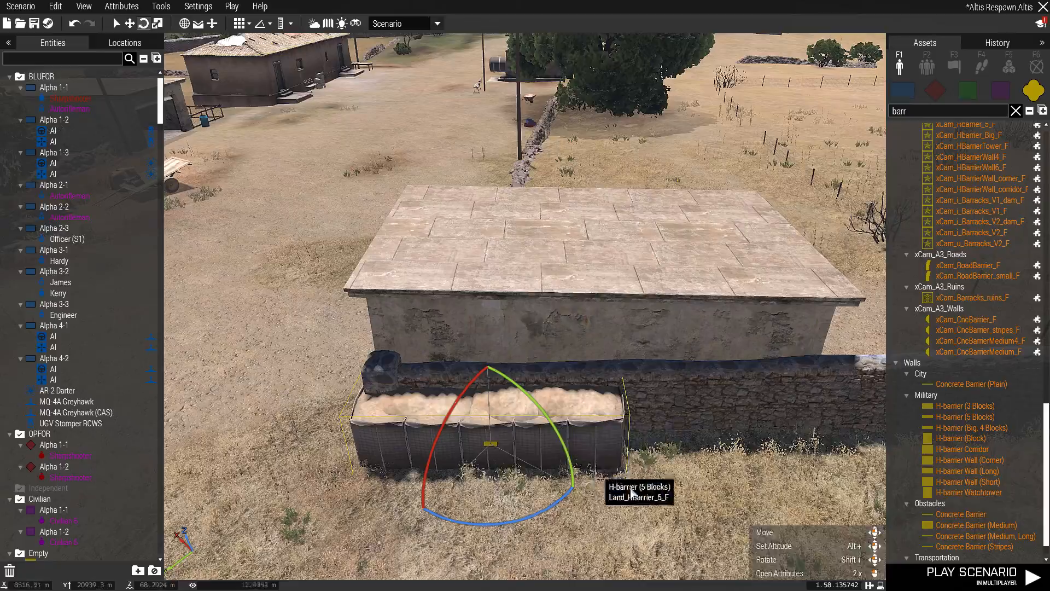
Step: Paste copies of the 5-block H-barrier and line them up end to end along the outside of the stone wall
{"action": "right_click_drag", "start_coordinate": [614, 481], "coordinate": [710, 356]}
{"action": "right_click_drag", "start_coordinate": [852, 203], "coordinate": [655, 326]}
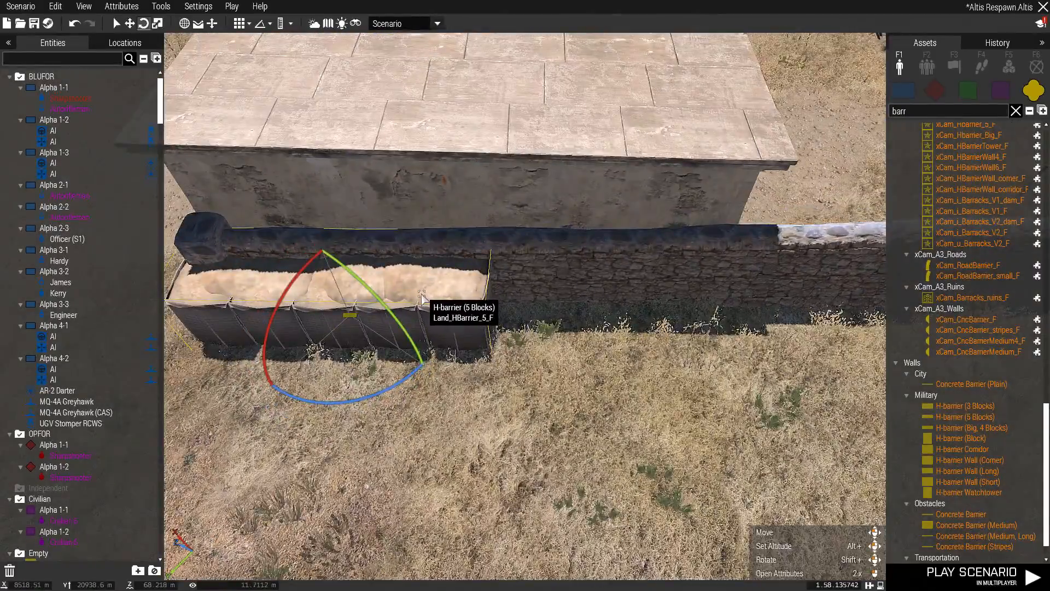
{"action": "key", "text": "ctrl+v"}
{"action": "left_click_drag", "start_coordinate": [684, 287], "coordinate": [628, 324]}
{"action": "right_click_drag", "start_coordinate": [628, 323], "coordinate": [680, 348]}
{"action": "key", "text": "d"}
{"action": "key", "text": "ctrl+v"}
{"action": "mouse_move", "coordinate": [567, 329]}
{"action": "left_mouse_down"}
{"action": "mouse_move", "coordinate": [638, 305]}
{"action": "mouse_move", "coordinate": [570, 329]}
{"action": "left_mouse_up"}
{"action": "key", "text": "d"}
{"action": "key", "text": "ctrl+v"}
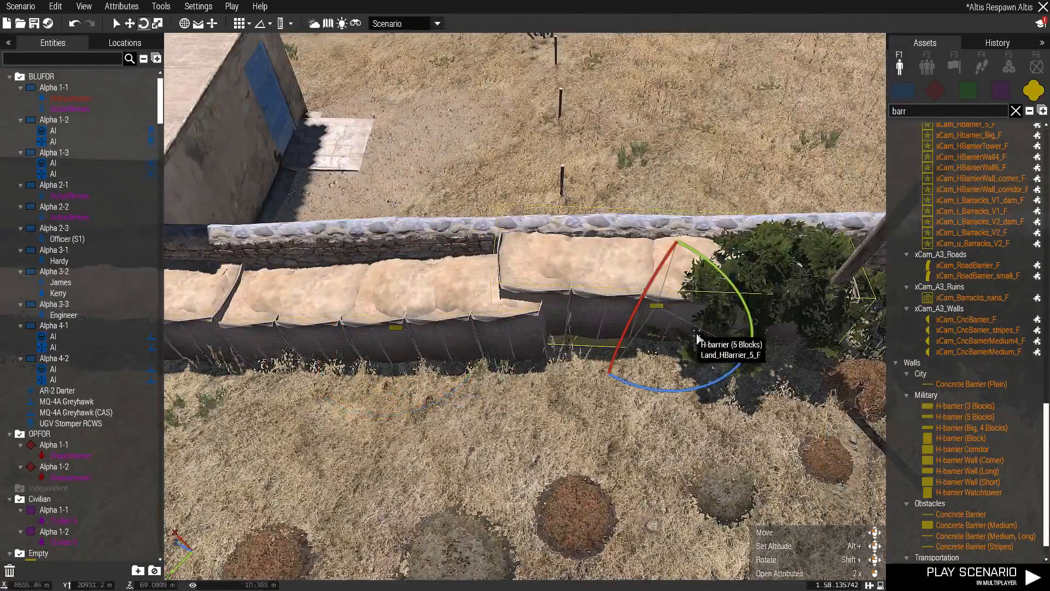
Step: Review the H-barrier perimeter around the farm compound from above
{"action": "scroll", "coordinate": [682, 262], "scroll_direction": "down", "scroll_amount": 10}
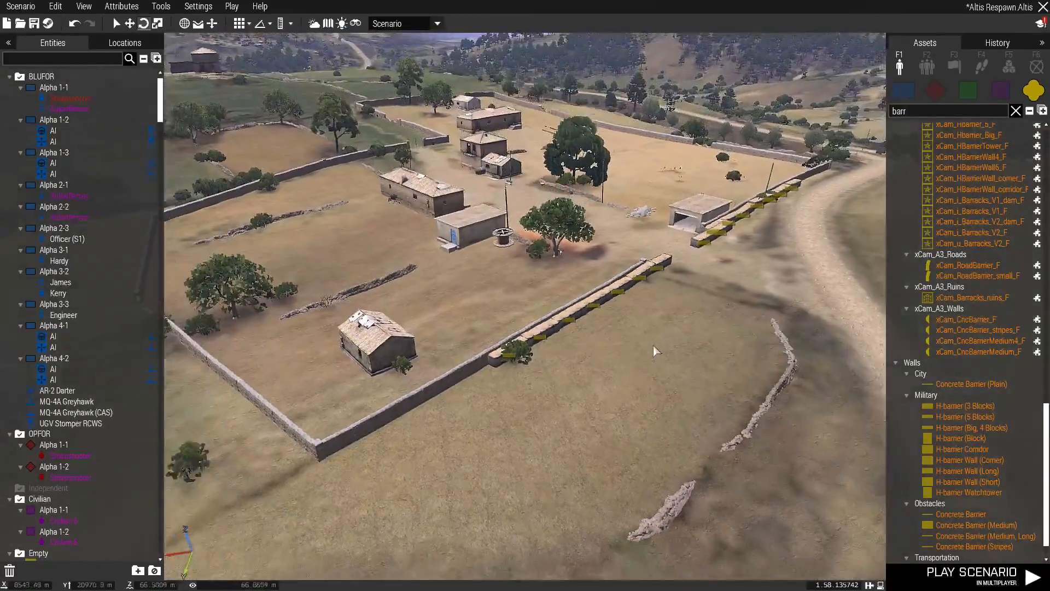
{"action": "scroll", "coordinate": [662, 374], "scroll_direction": "down", "scroll_amount": 3}
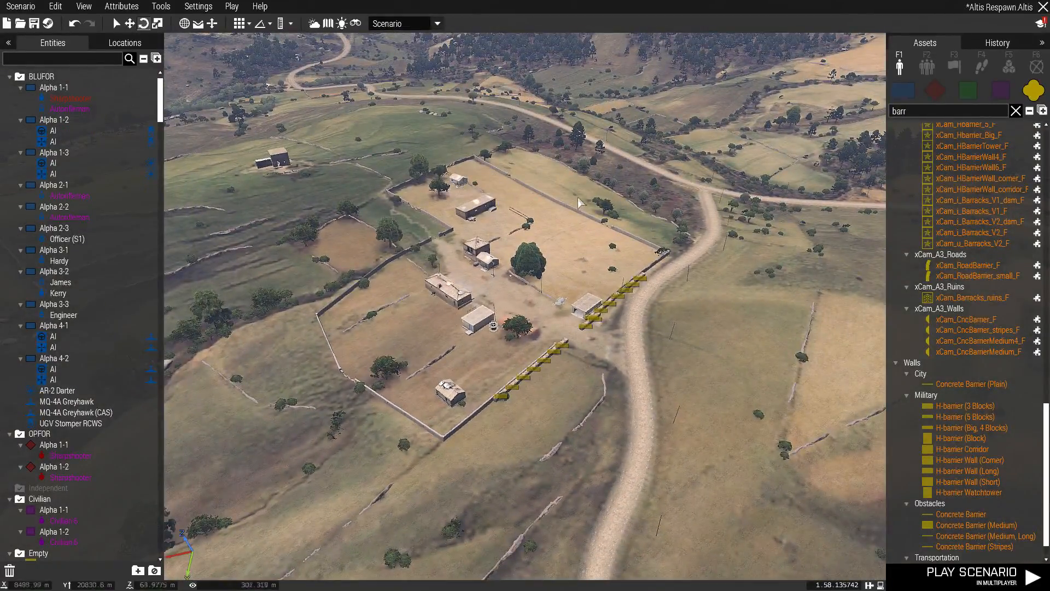
{"action": "key", "text": "a"}
{"action": "right_click_drag", "start_coordinate": [591, 323], "coordinate": [494, 402]}
{"action": "scroll", "coordinate": [494, 402], "scroll_direction": "up", "scroll_amount": 3}
{"action": "right_click", "coordinate": [457, 363]}
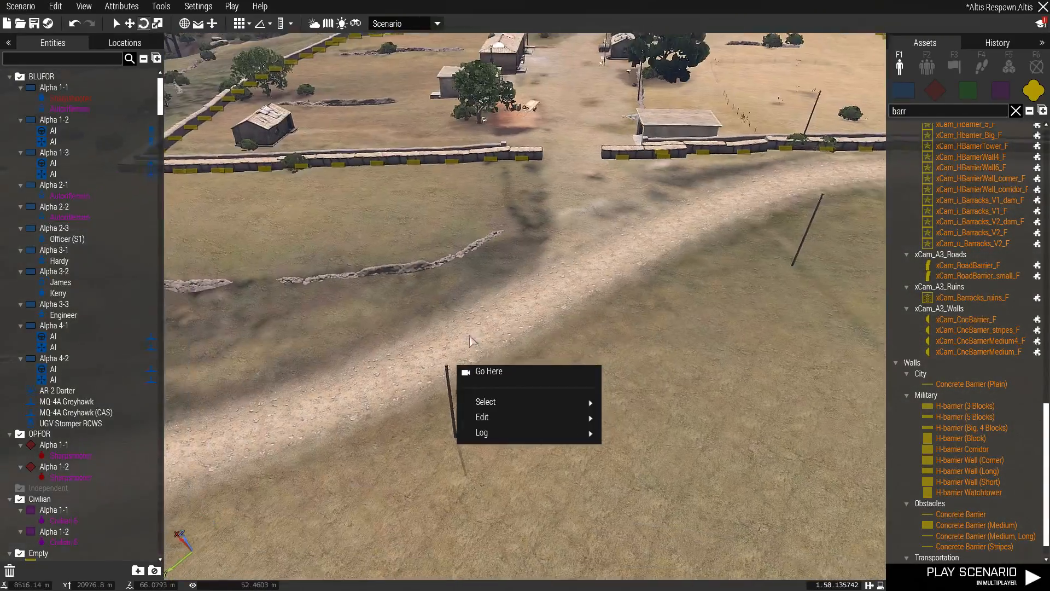
{"action": "right_click", "coordinate": [466, 337]}
{"action": "scroll", "coordinate": [468, 357], "scroll_direction": "down", "scroll_amount": 8}
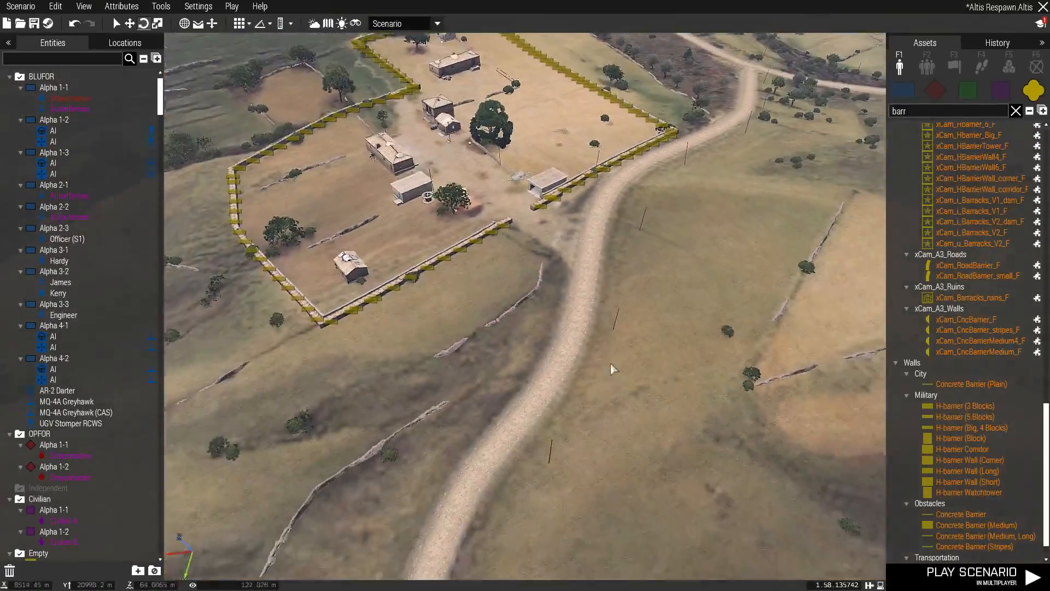
{"action": "scroll", "coordinate": [611, 363], "scroll_direction": "down", "scroll_amount": 3}
{"action": "right_click_drag", "start_coordinate": [570, 183], "coordinate": [346, 340]}
{"action": "scroll", "coordinate": [500, 355], "scroll_direction": "down", "scroll_amount": 3}
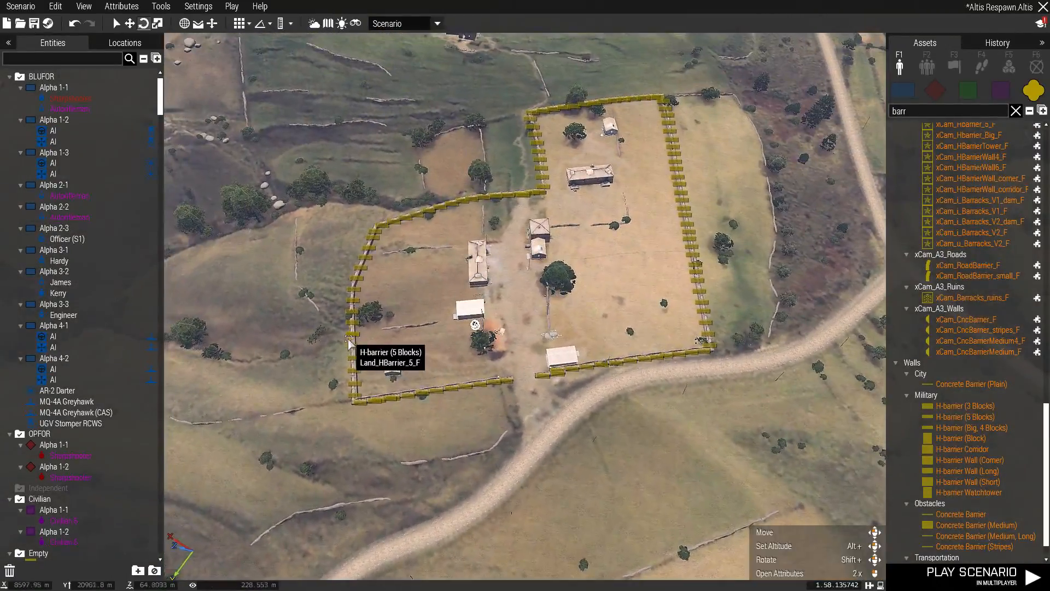
{"action": "key", "text": "s"}
Step: Examine the entrance gap between the two H-barrier rows up close
{"action": "scroll", "coordinate": [339, 331], "scroll_direction": "up", "scroll_amount": 3}
{"action": "scroll", "coordinate": [361, 334], "scroll_direction": "up", "scroll_amount": 3}
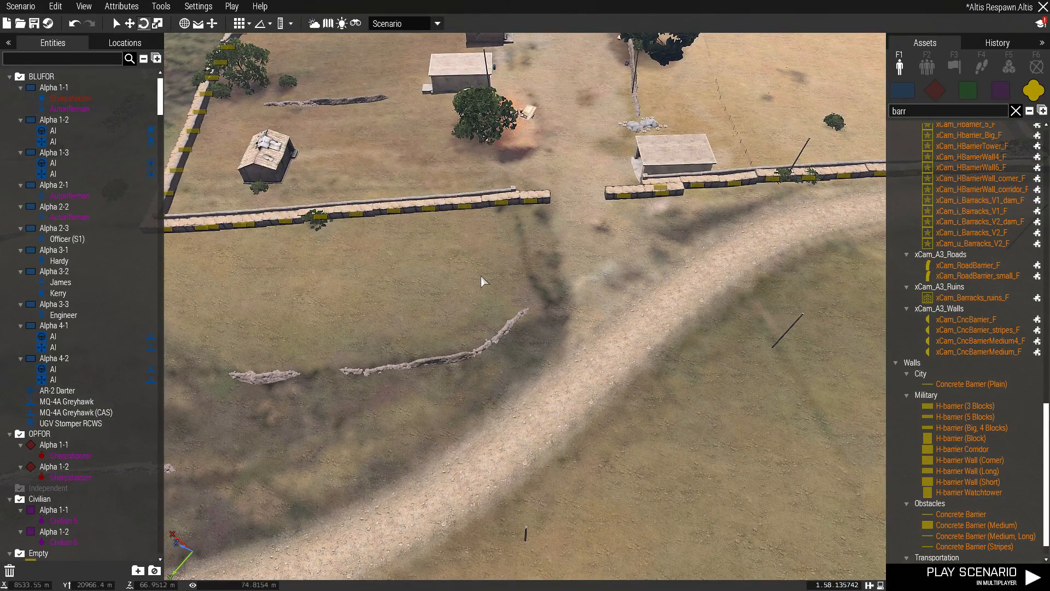
{"action": "key", "text": "d"}
{"action": "key", "text": "a"}
{"action": "right_click_drag", "start_coordinate": [510, 255], "coordinate": [475, 267]}
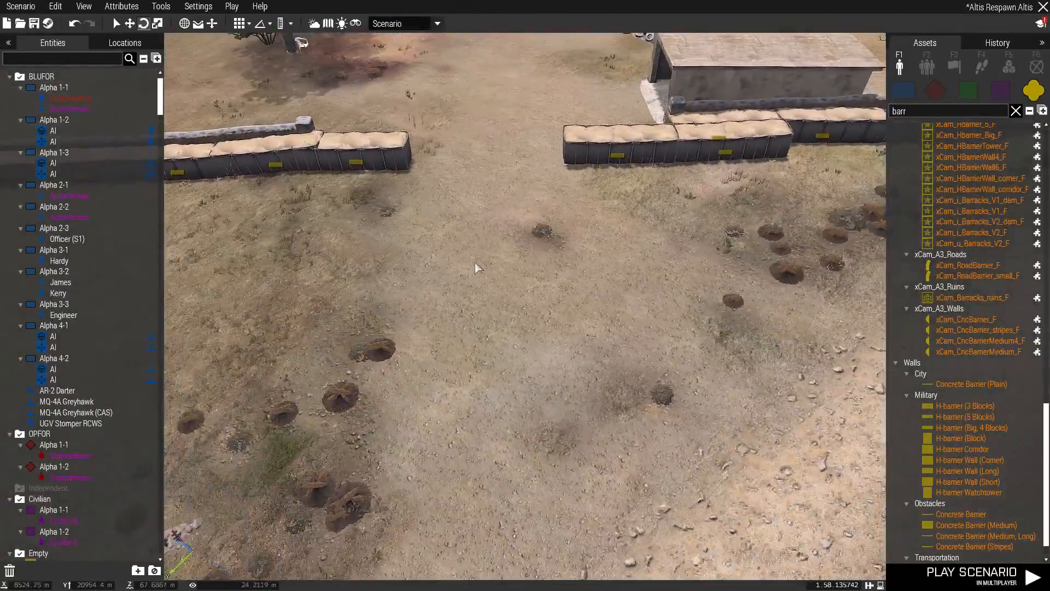
{"action": "key", "text": "w"}
{"action": "key", "text": "a"}
{"action": "key", "text": "d"}
{"action": "key", "text": "a"}
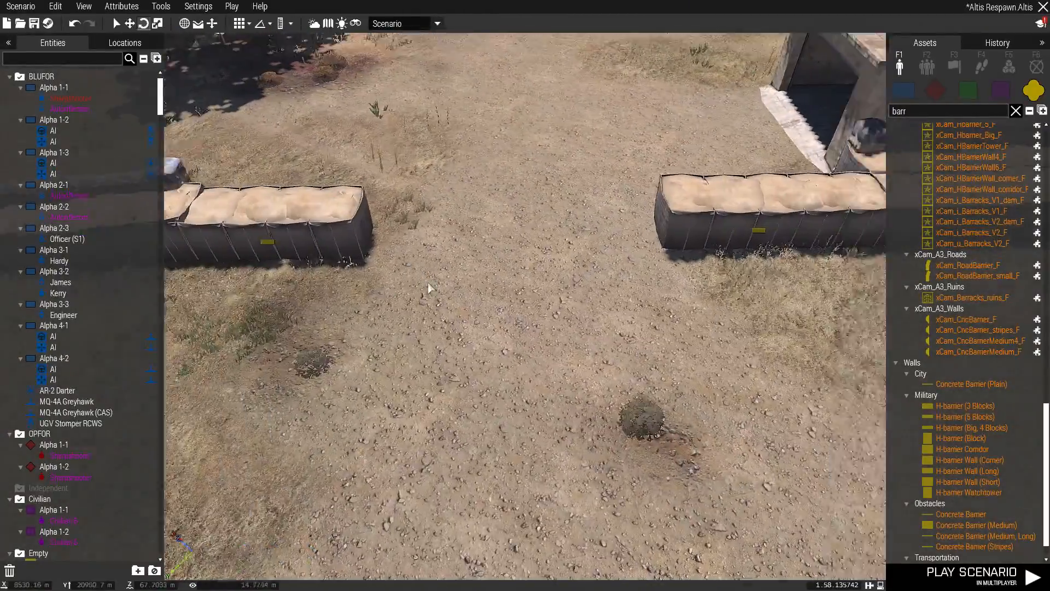
{"action": "key", "text": "d"}
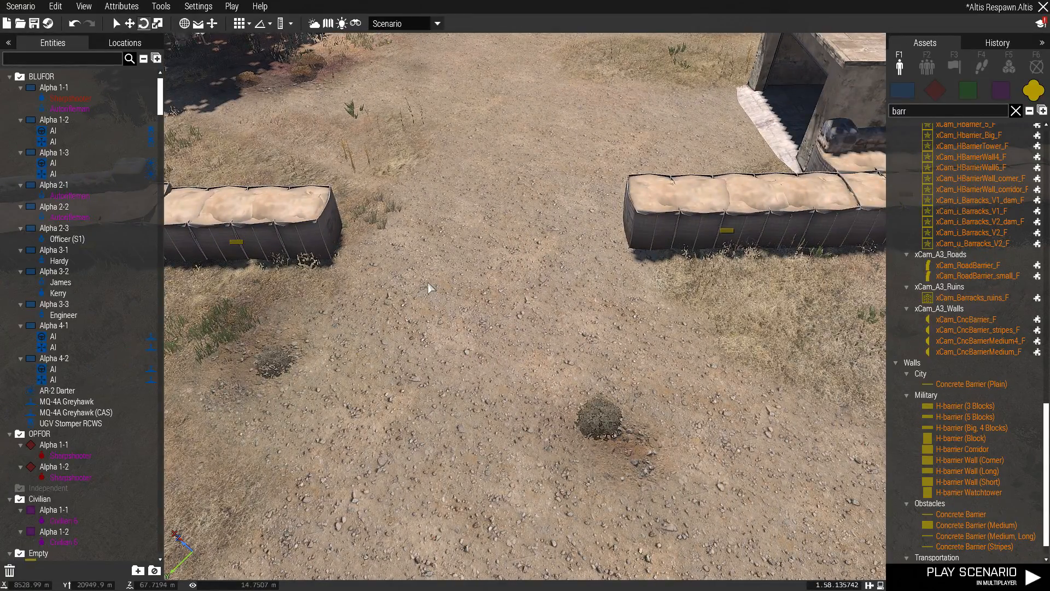
{"action": "key", "text": "a"}
{"action": "key", "text": "d"}
Step: Clear the asset search and place a Bar Gate from the military walls in front of the compound's entrance gap
{"action": "right_click_drag", "start_coordinate": [510, 293], "coordinate": [534, 325]}
{"action": "key", "text": "w"}
{"action": "key", "text": "w"}
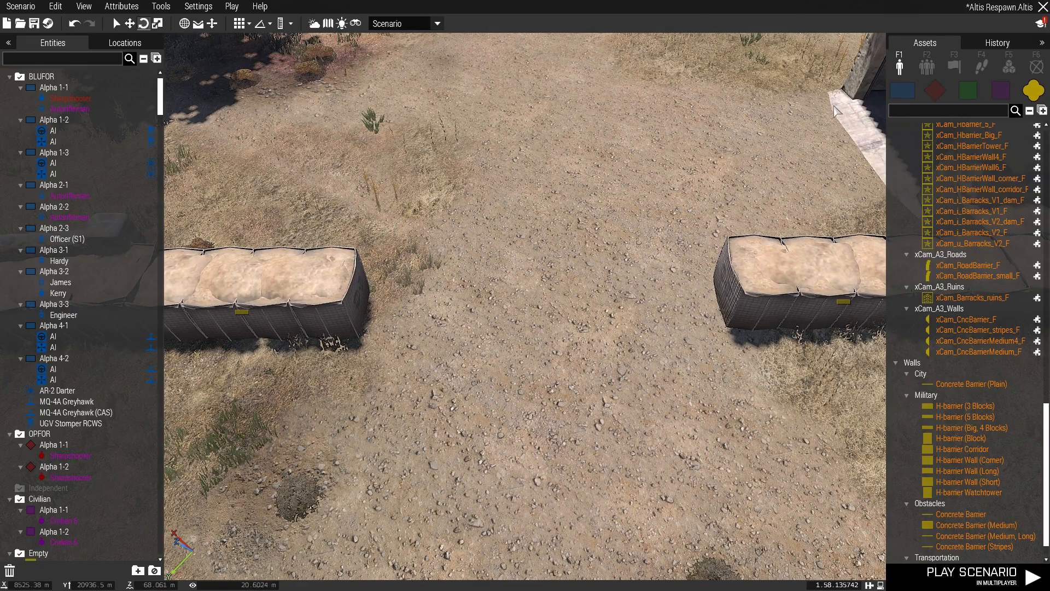
{"action": "left_click", "coordinate": [905, 111]}
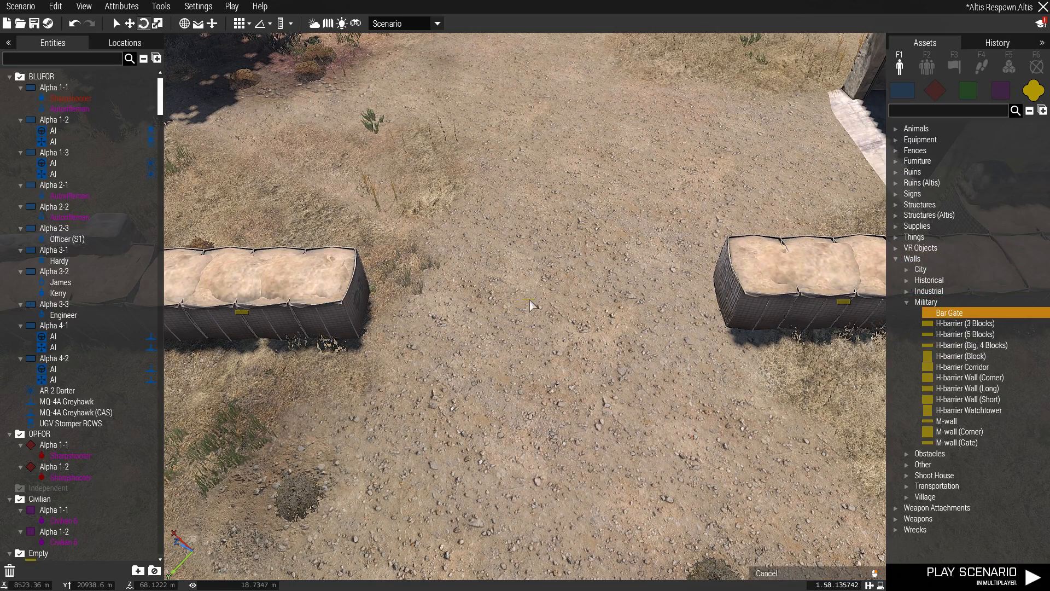
{"action": "left_click_drag", "start_coordinate": [710, 463], "coordinate": [756, 429]}
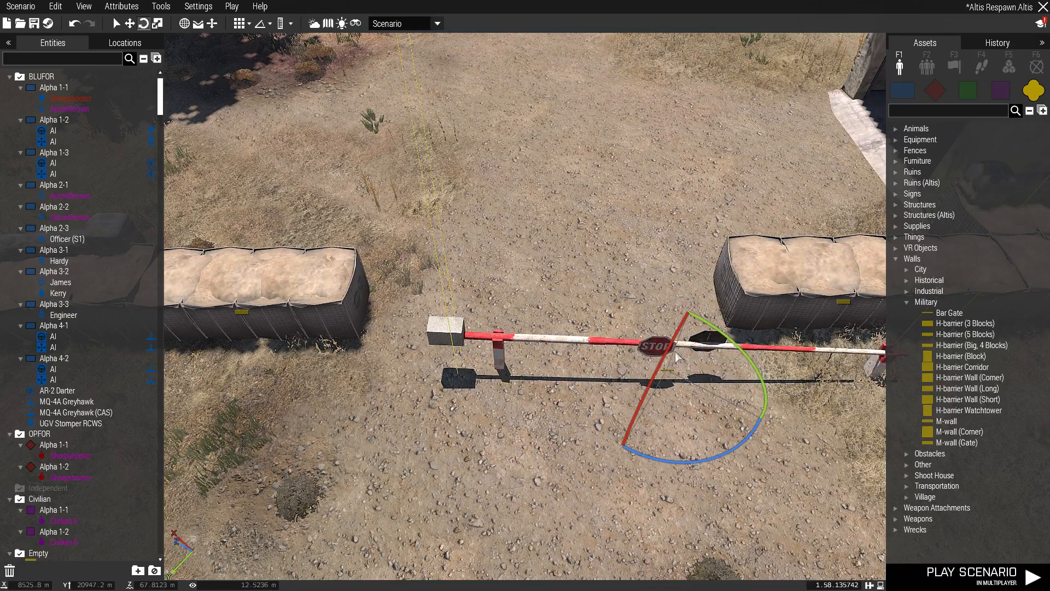
Step: Move the Bar Gate into the gap between the ends of the two H-barrier rows
{"action": "left_click_drag", "start_coordinate": [658, 347], "coordinate": [543, 349]}
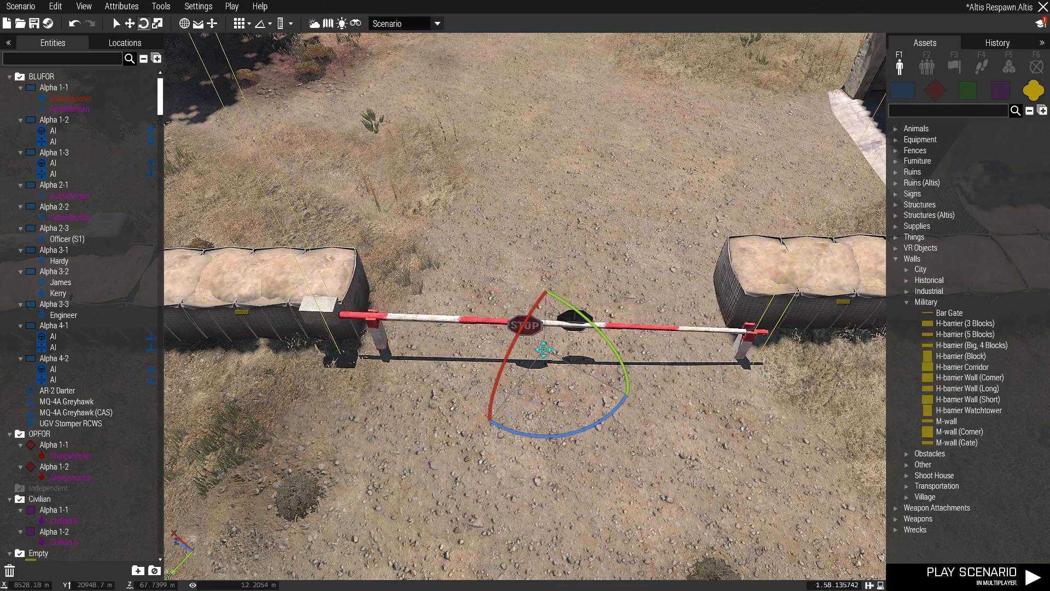
{"action": "left_click", "coordinate": [569, 457]}
{"action": "key", "text": "s"}
{"action": "right_click_drag", "start_coordinate": [552, 378], "coordinate": [536, 425]}
{"action": "key", "text": "w"}
{"action": "key", "text": "q"}
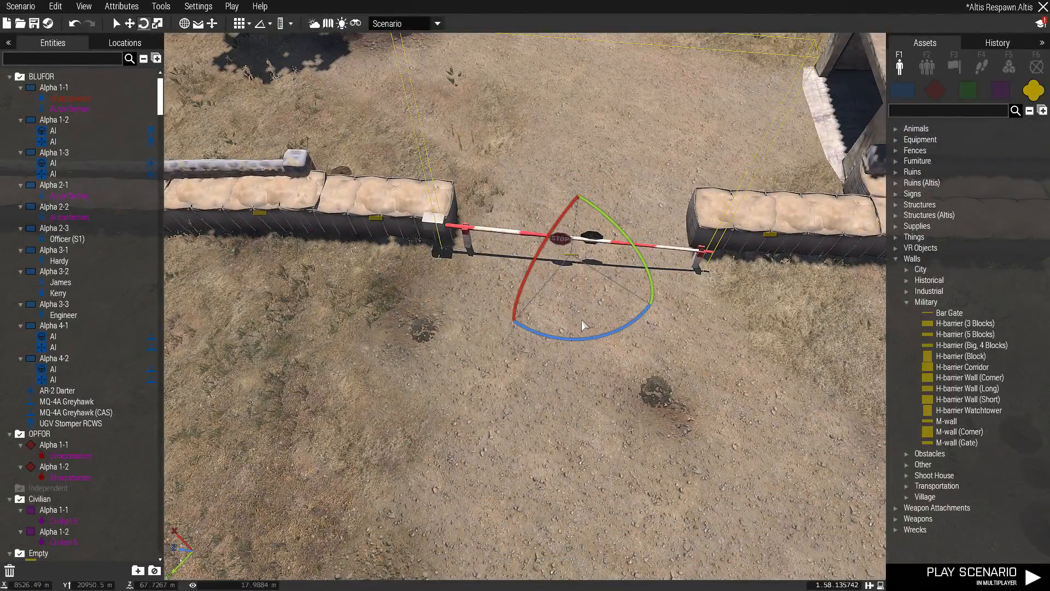
Step: Delete the Bar Gate from the compound's entrance gap
{"action": "key", "text": "Delete"}
{"action": "right_click_drag", "start_coordinate": [582, 320], "coordinate": [570, 319]}
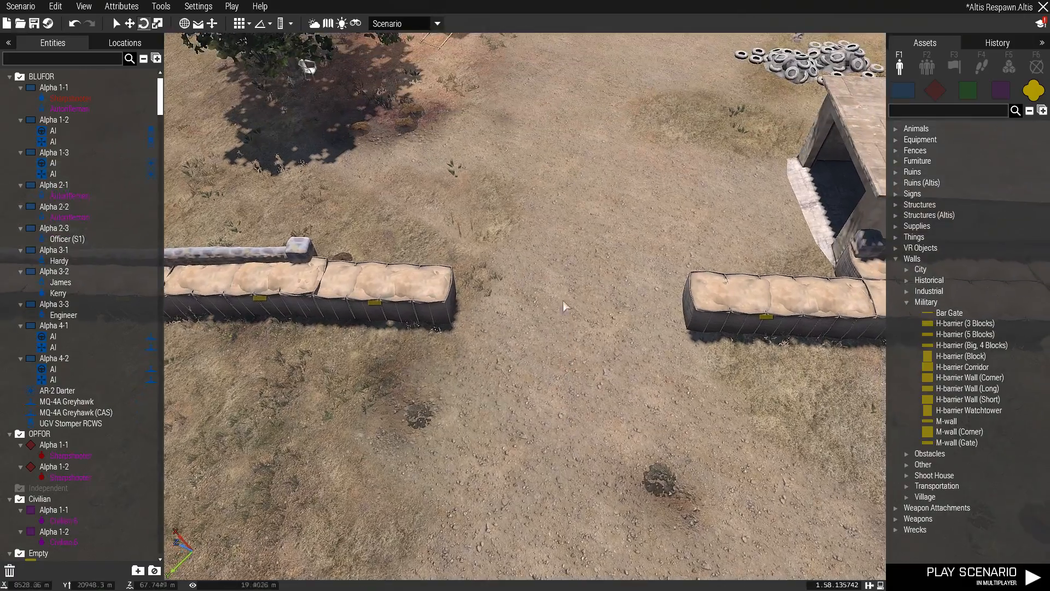
{"action": "right_click_drag", "start_coordinate": [525, 350], "coordinate": [1003, 418]}
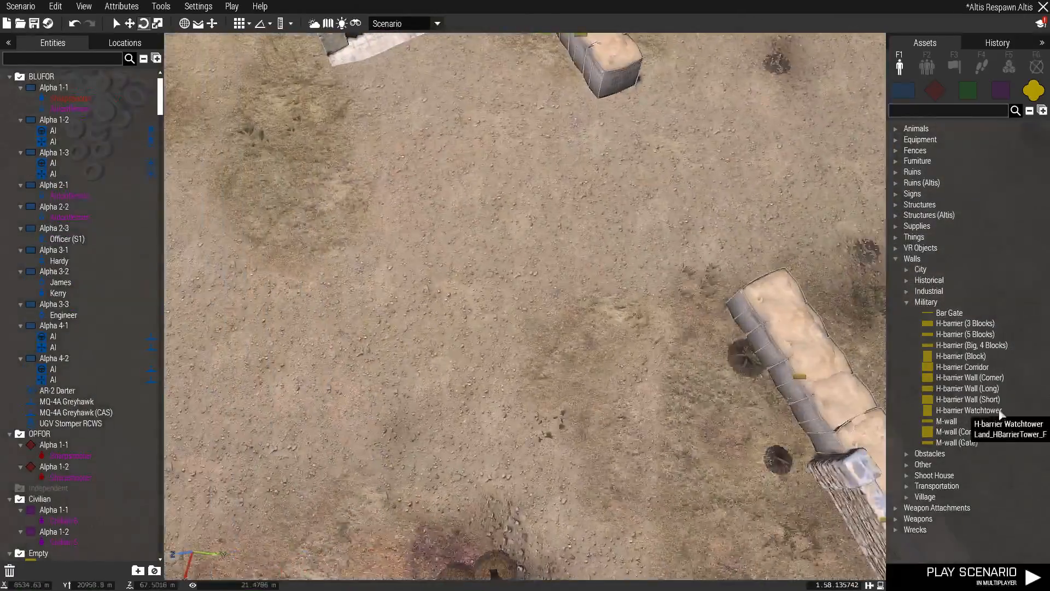
{"action": "key", "text": "q"}
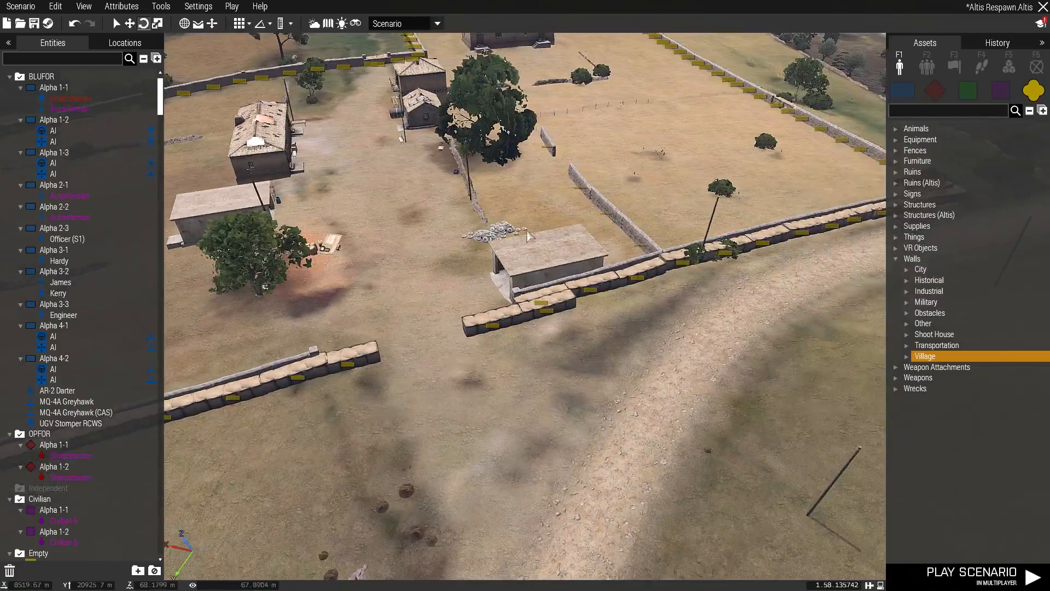
Step: Select the H-barriers at the entrance end of the perimeter row and paste a copy of them inside the compound
{"action": "right_click_drag", "start_coordinate": [527, 230], "coordinate": [827, 319]}
{"action": "key", "text": "w"}
{"action": "key", "text": "d"}
{"action": "key", "text": "s"}
{"action": "key", "text": "w"}
{"action": "key", "text": "a"}
{"action": "scroll", "coordinate": [529, 267], "scroll_direction": "up", "scroll_amount": 3}
{"action": "right_click_drag", "start_coordinate": [586, 304], "coordinate": [407, 227]}
{"action": "key", "text": "s"}
{"action": "key", "text": "a"}
{"action": "key", "text": "a"}
{"action": "key", "text": "w"}
{"action": "left_click_drag", "start_coordinate": [345, 152], "coordinate": [860, 407]}
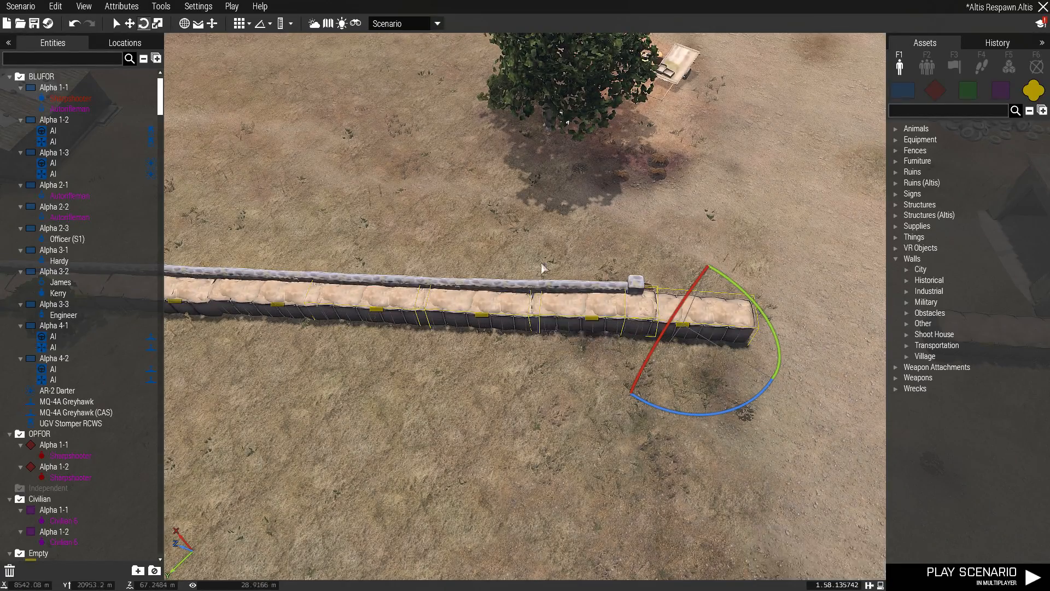
{"action": "key", "text": "w"}
{"action": "key", "text": "d"}
{"action": "key", "text": "ctrl+v"}
Step: Rotate and move the pasted H-barriers so they run alongside the low stone wall by the tyre pile
{"action": "right_click_drag", "start_coordinate": [568, 246], "coordinate": [698, 280]}
{"action": "key", "text": "w"}
{"action": "left_click_drag", "start_coordinate": [622, 320], "coordinate": [451, 288]}
{"action": "right_click_drag", "start_coordinate": [451, 289], "coordinate": [601, 340]}
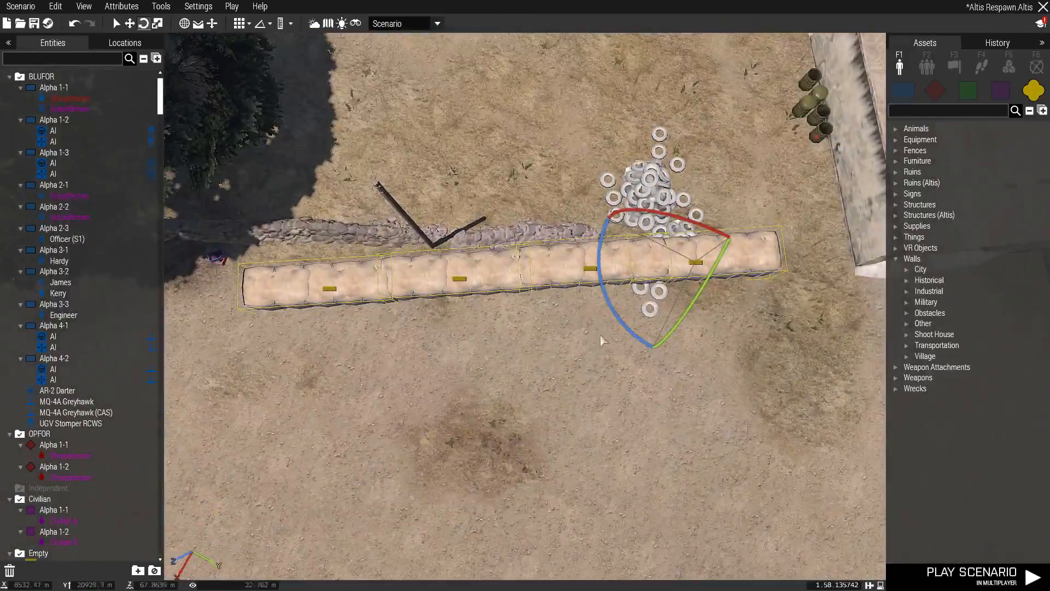
{"action": "left_click_drag", "start_coordinate": [618, 325], "coordinate": [617, 316]}
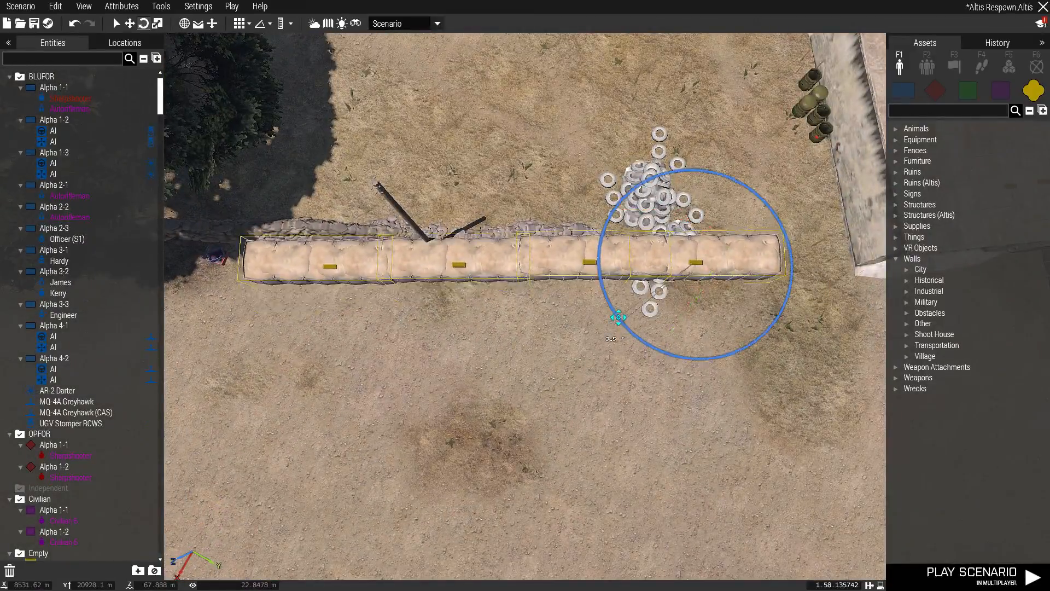
{"action": "left_click_drag", "start_coordinate": [696, 262], "coordinate": [525, 257]}
{"action": "left_click", "coordinate": [524, 230]}
Step: Move the Concrete Wall (Long) against the inside of the stone perimeter wall, beside the small building near the entrance
{"action": "right_click_drag", "start_coordinate": [524, 230], "coordinate": [283, 84]}
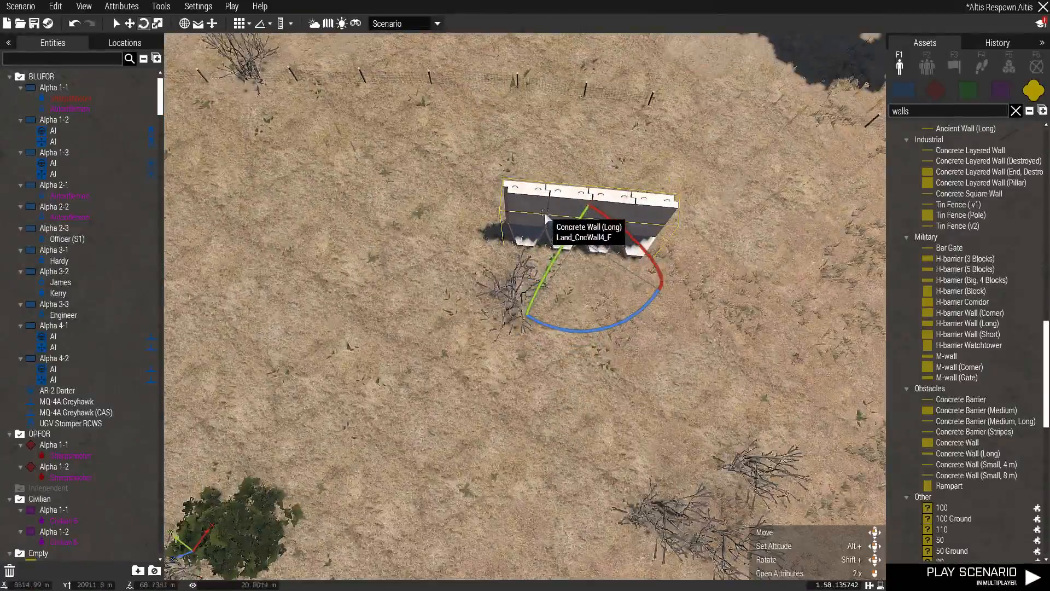
{"action": "key", "text": "a"}
{"action": "left_click_drag", "start_coordinate": [547, 217], "coordinate": [477, 235]}
{"action": "key", "text": "w"}
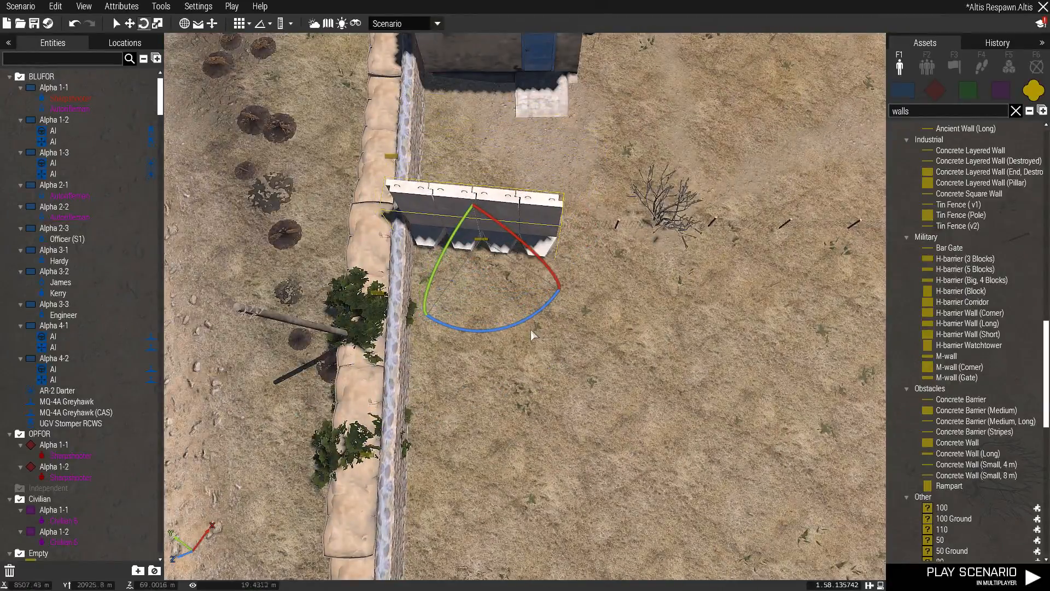
{"action": "right_click_drag", "start_coordinate": [529, 318], "coordinate": [733, 282], "text": "ctrl"}
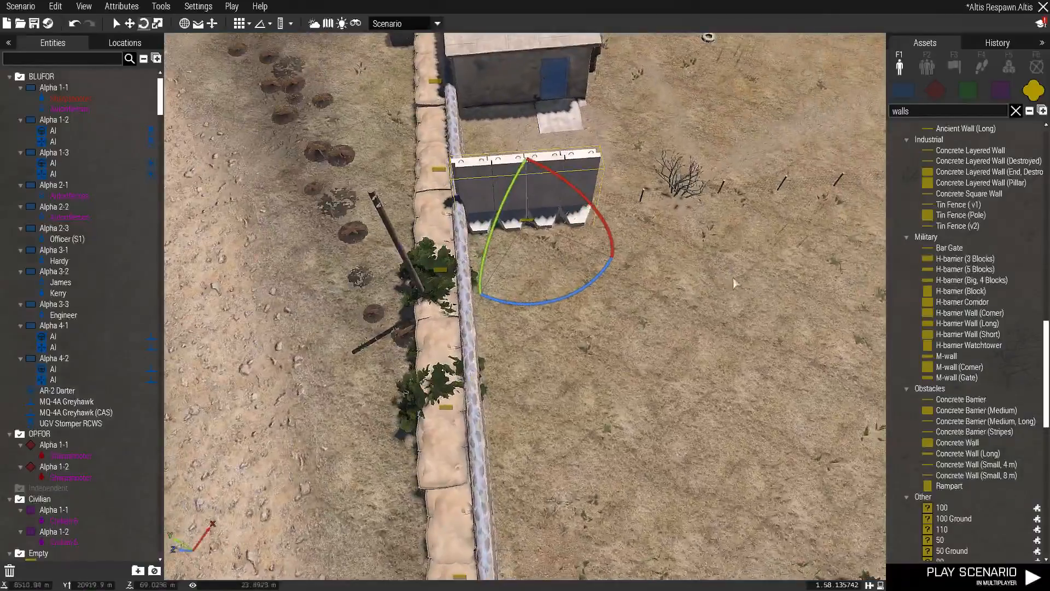
{"action": "key", "text": "w"}
{"action": "key", "text": "a"}
{"action": "key", "text": "d"}
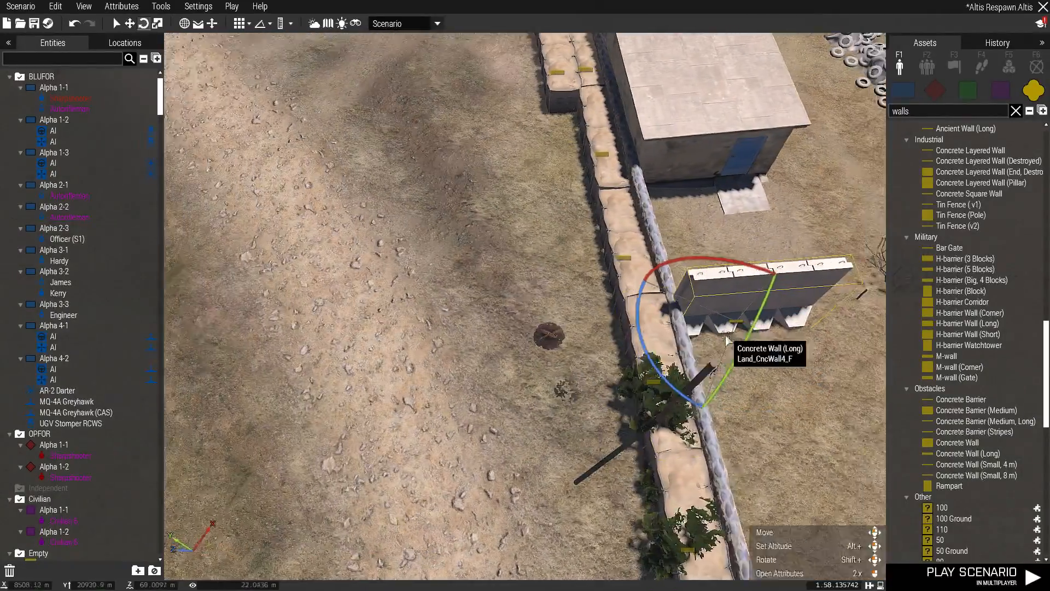
{"action": "key", "text": "ctrl+v"}
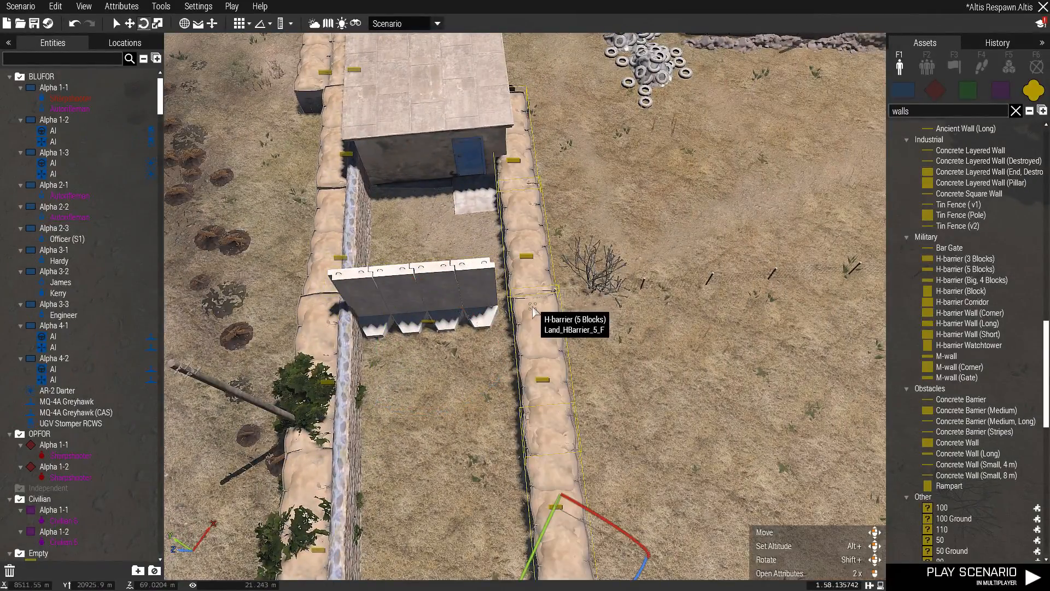
{"action": "scroll", "coordinate": [534, 310], "scroll_direction": "down", "scroll_amount": 5}
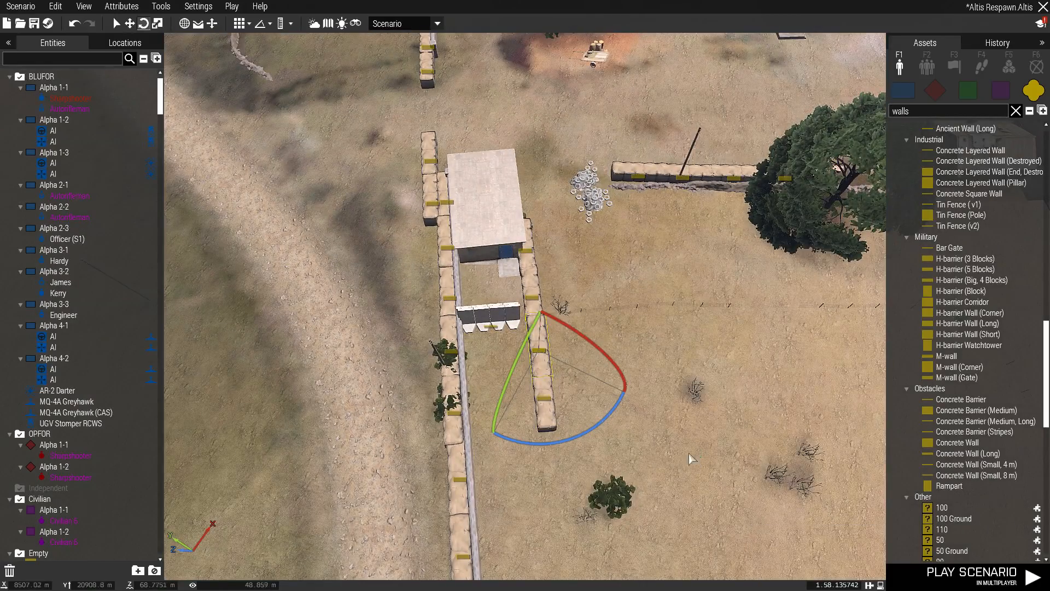
{"action": "key", "text": "Delete"}
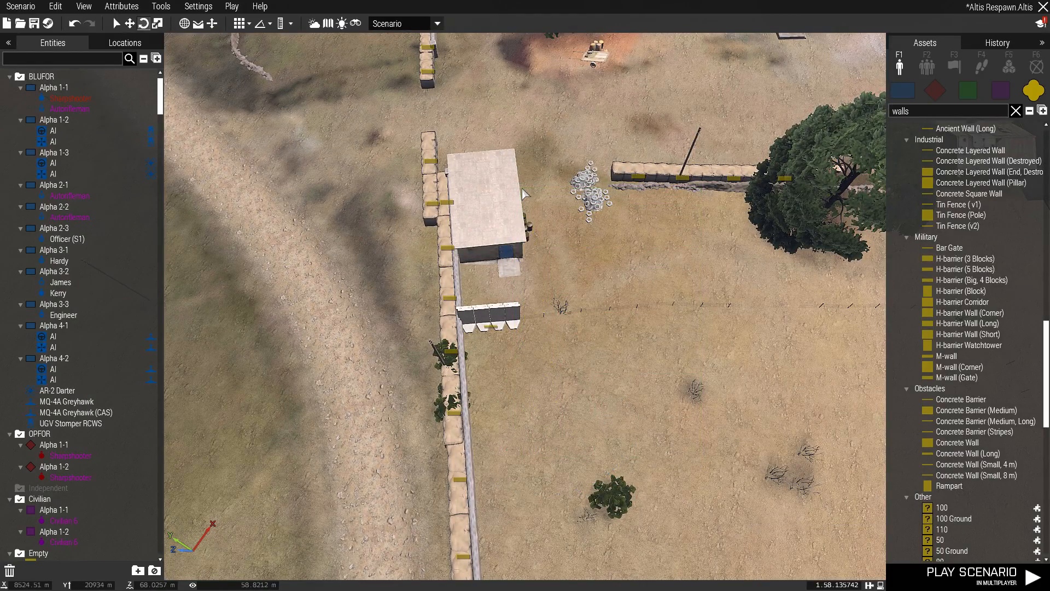
Step: Paste copies of the Concrete Wall (Long) and fit them end to end into a row across the field
{"action": "scroll", "coordinate": [523, 330], "scroll_direction": "up", "scroll_amount": 4}
{"action": "left_click", "coordinate": [482, 304]}
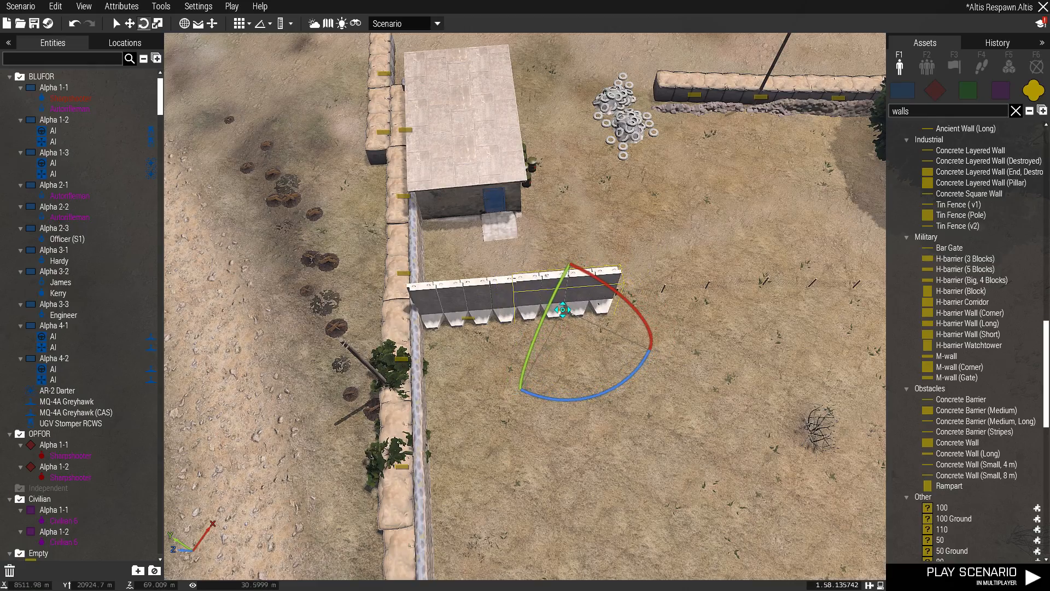
{"action": "scroll", "coordinate": [520, 304], "scroll_direction": "up", "scroll_amount": 6}
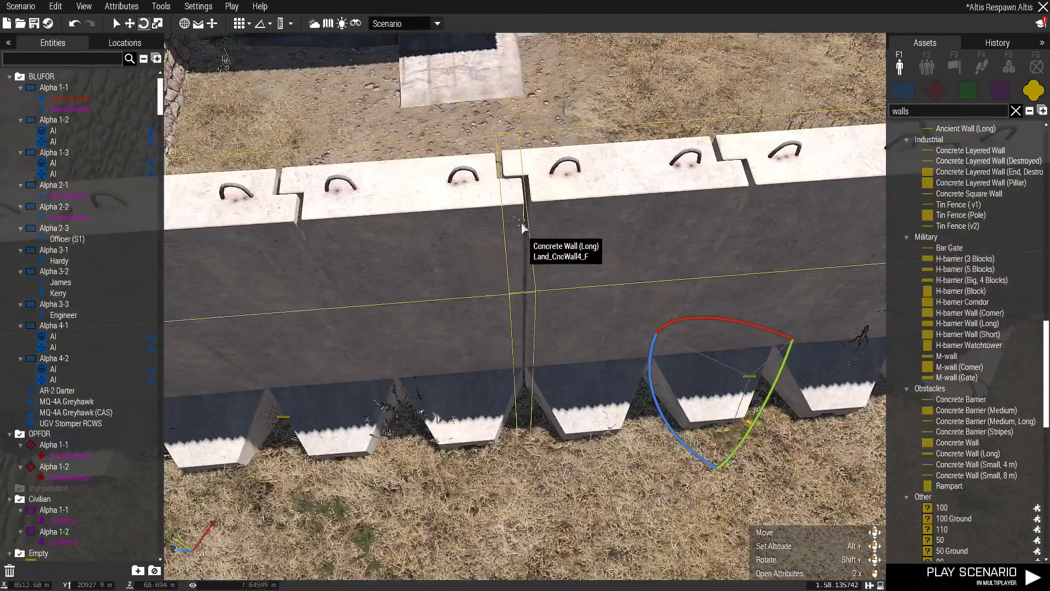
{"action": "left_click_drag", "start_coordinate": [607, 245], "coordinate": [746, 376]}
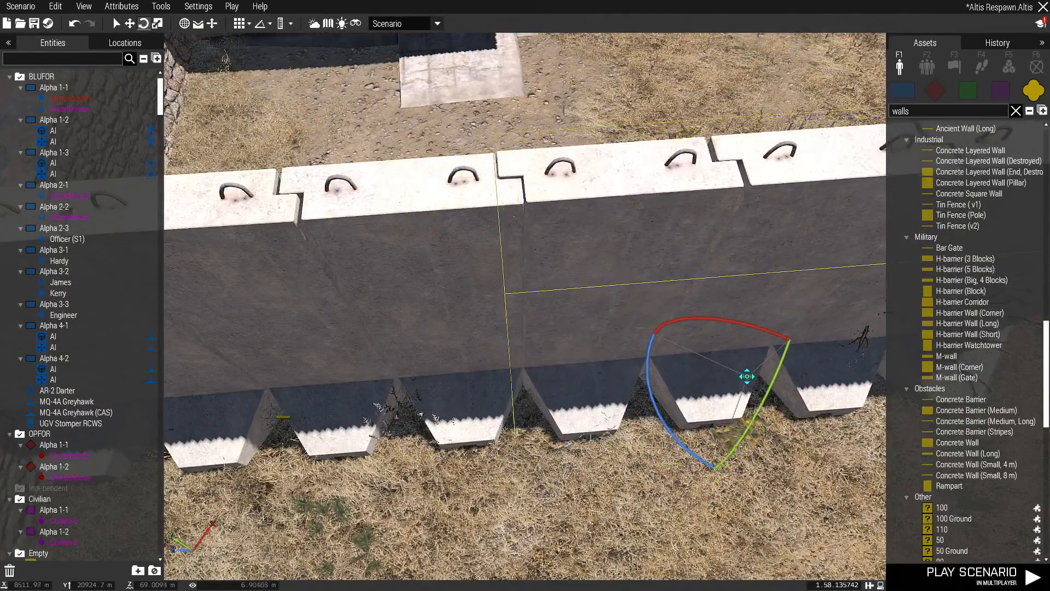
{"action": "key", "text": "d"}
{"action": "key", "text": "ctrl+v"}
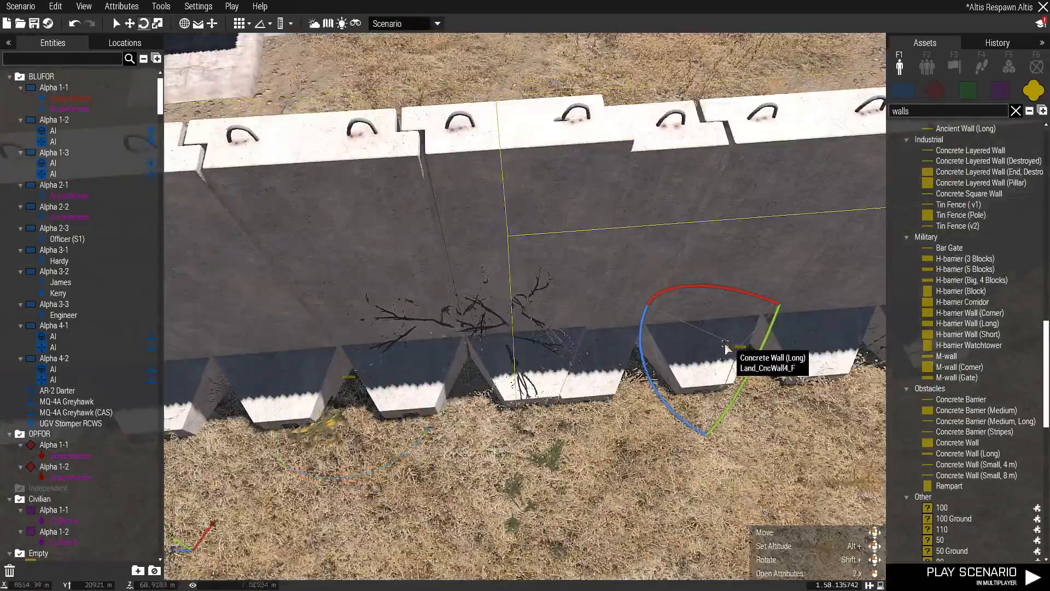
{"action": "key", "text": "d"}
{"action": "left_click_drag", "start_coordinate": [511, 222], "coordinate": [547, 268]}
{"action": "scroll", "coordinate": [547, 268], "scroll_direction": "down", "scroll_amount": 6}
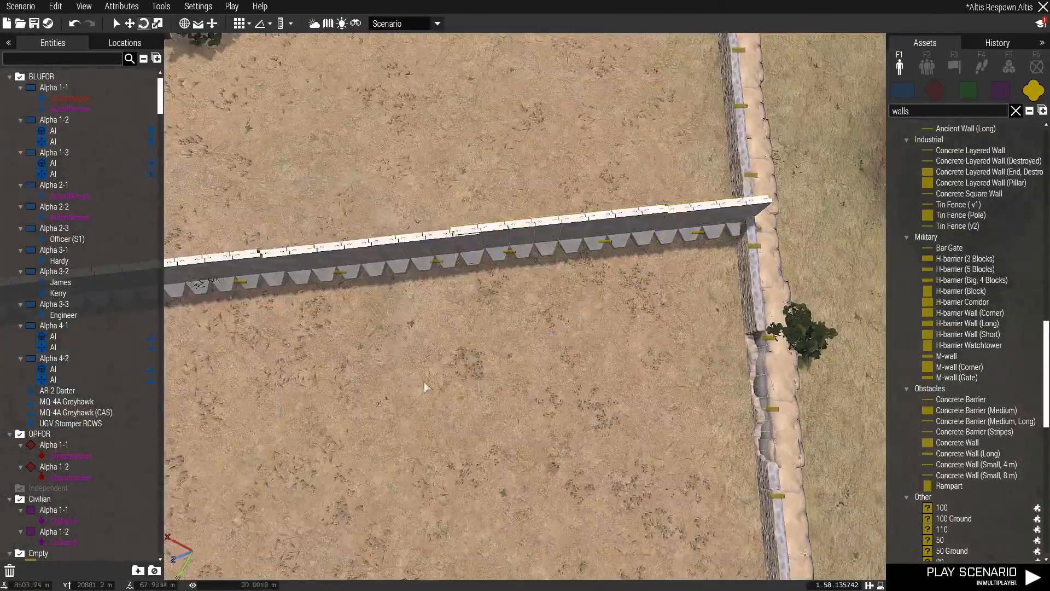
Step: Review the new concrete walls and the whole fortified compound from several heights and angles
{"action": "right_click_drag", "start_coordinate": [427, 387], "coordinate": [460, 221]}
{"action": "scroll", "coordinate": [460, 221], "scroll_direction": "up", "scroll_amount": 5}
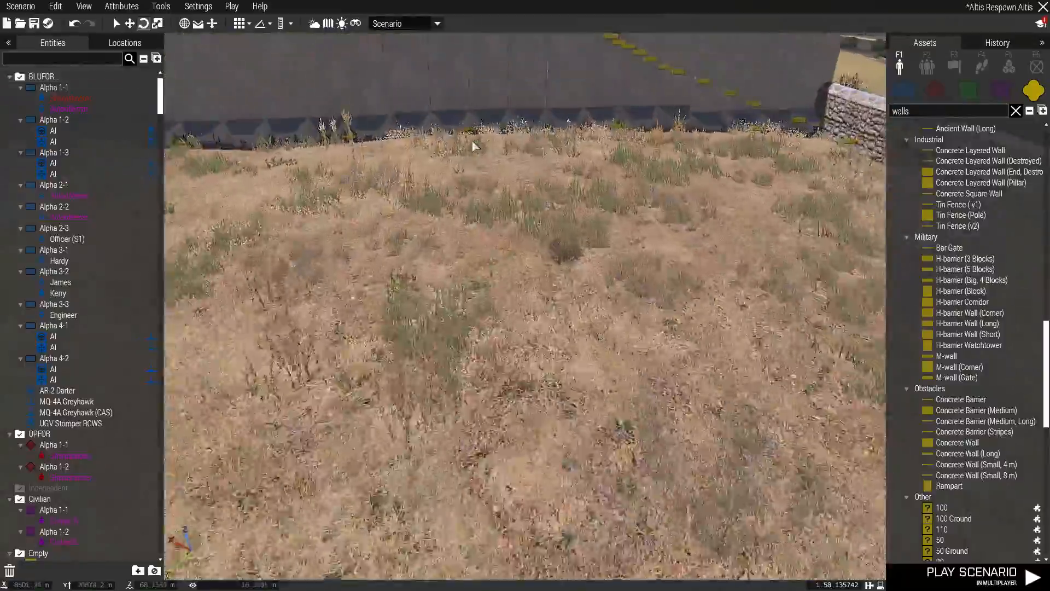
{"action": "scroll", "coordinate": [495, 158], "scroll_direction": "down", "scroll_amount": 5}
{"action": "right_click_drag", "start_coordinate": [495, 158], "coordinate": [471, 314]}
{"action": "key", "text": "s"}
{"action": "key", "text": "w"}
{"action": "key", "text": "s"}
{"action": "key", "text": "s"}
{"action": "key", "text": "a"}
{"action": "key", "text": "w"}
{"action": "key", "text": "z"}
{"action": "key", "text": "w"}
{"action": "key", "text": "d"}
{"action": "right_click_drag", "start_coordinate": [520, 289], "coordinate": [846, 215]}
{"action": "key", "text": "s"}
{"action": "key", "text": "s"}
{"action": "scroll", "coordinate": [711, 250], "scroll_direction": "down", "scroll_amount": 5}
{"action": "key", "text": "s"}
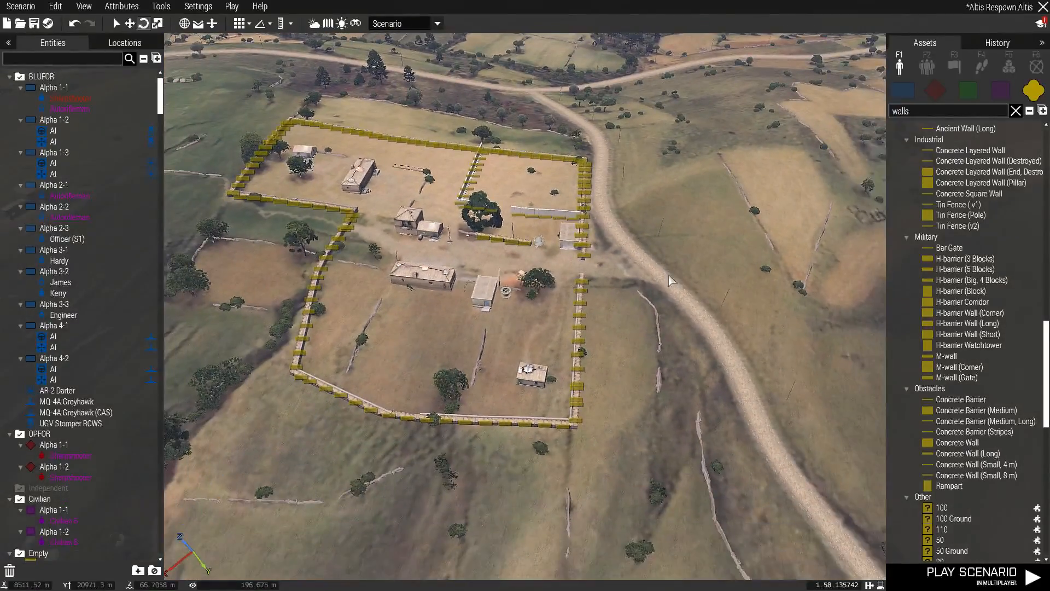
{"action": "key", "text": "a"}
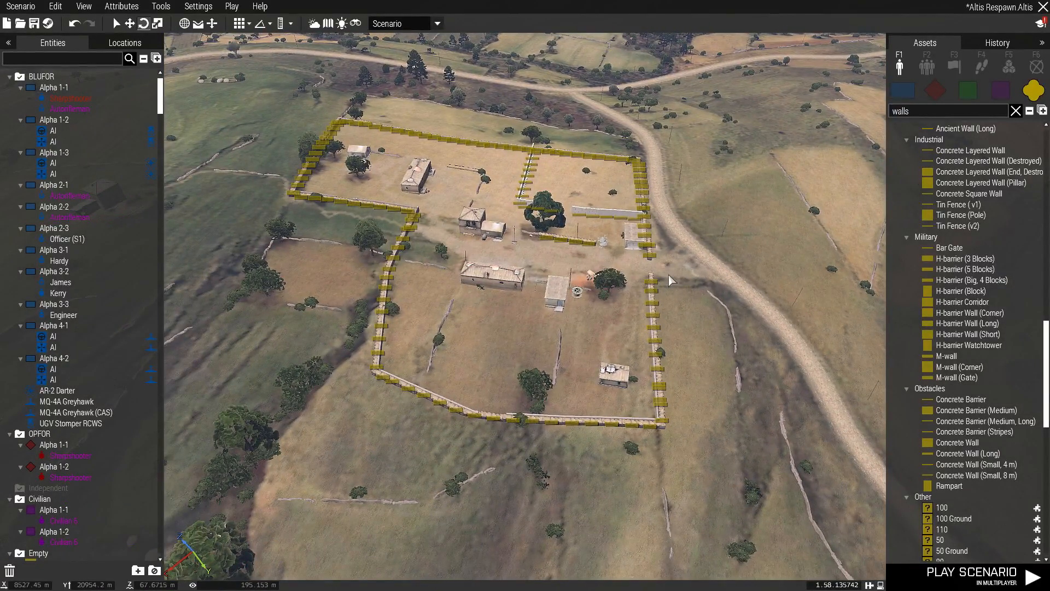
{"action": "key", "text": "w"}
{"action": "key", "text": "d"}
{"action": "key", "text": "s"}
{"action": "key", "text": "a"}
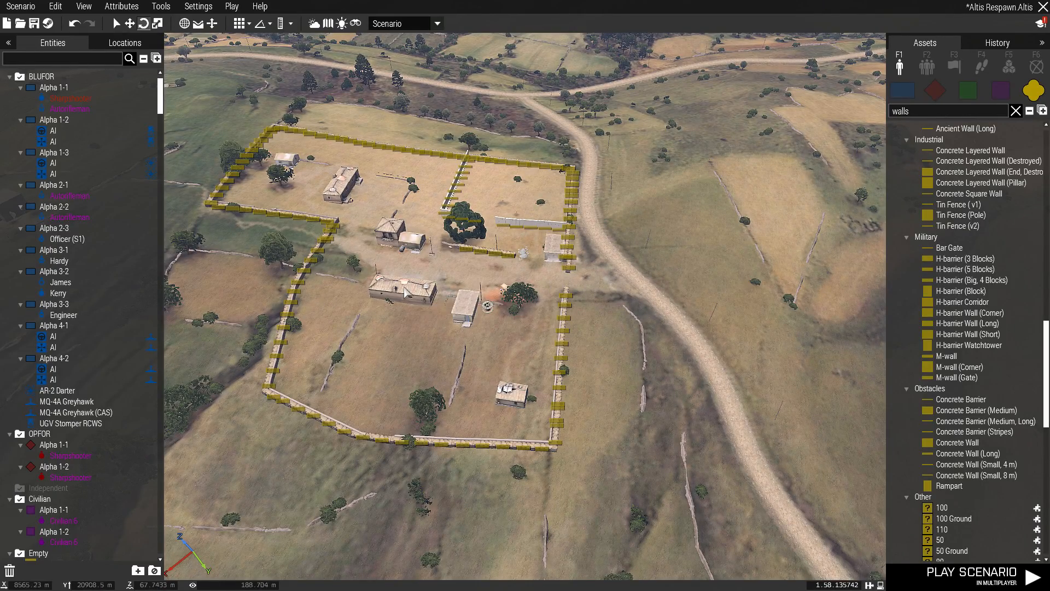
Step: Inspect the compound's interior and the field enclosed by the concrete walls up close
{"action": "key", "text": "w"}
{"action": "key", "text": "a"}
{"action": "scroll", "coordinate": [547, 308], "scroll_direction": "up", "scroll_amount": 5}
{"action": "key", "text": "w"}
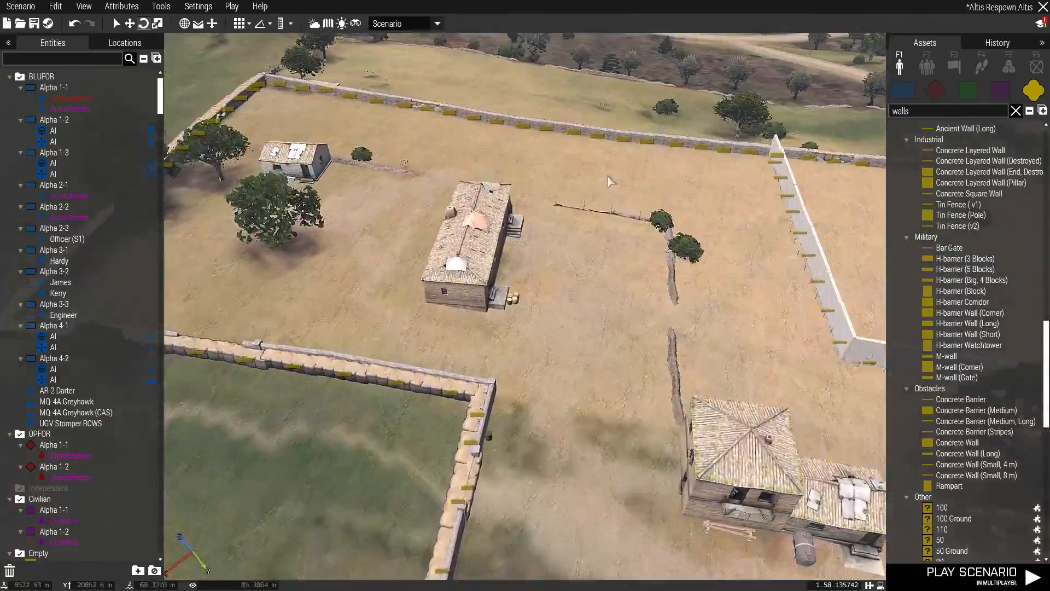
{"action": "key", "text": "w"}
{"action": "key", "text": "d"}
{"action": "key", "text": "s"}
{"action": "scroll", "coordinate": [611, 291], "scroll_direction": "down", "scroll_amount": 2}
{"action": "scroll", "coordinate": [611, 291], "scroll_direction": "up", "scroll_amount": 4}
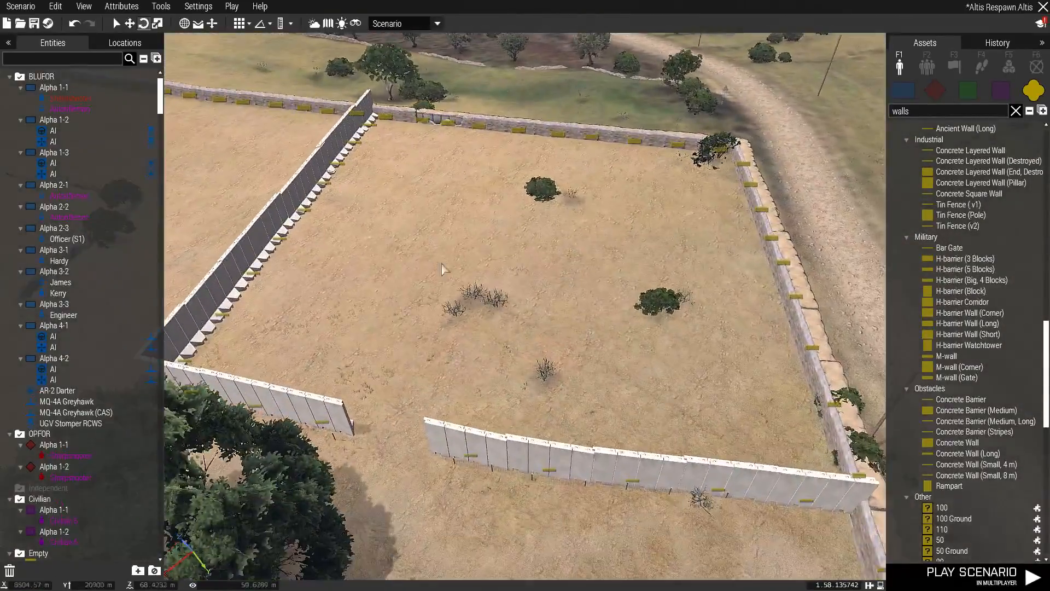
{"action": "key", "text": "w"}
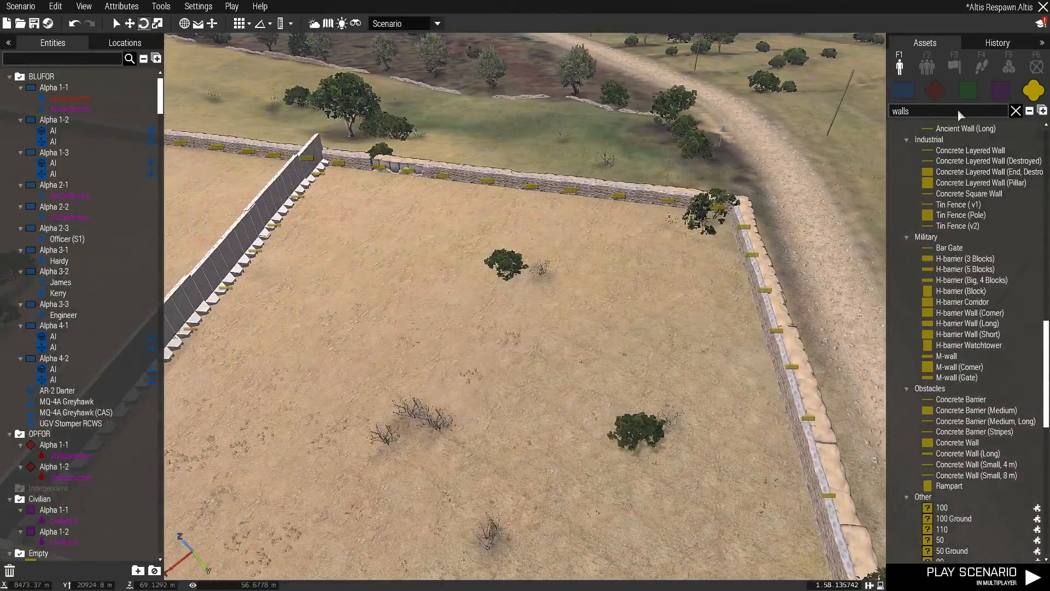
Step: Clear the asset search and expand the military structures, with the concrete-walled field's far corner in view
{"action": "key", "text": "BackSpace"}
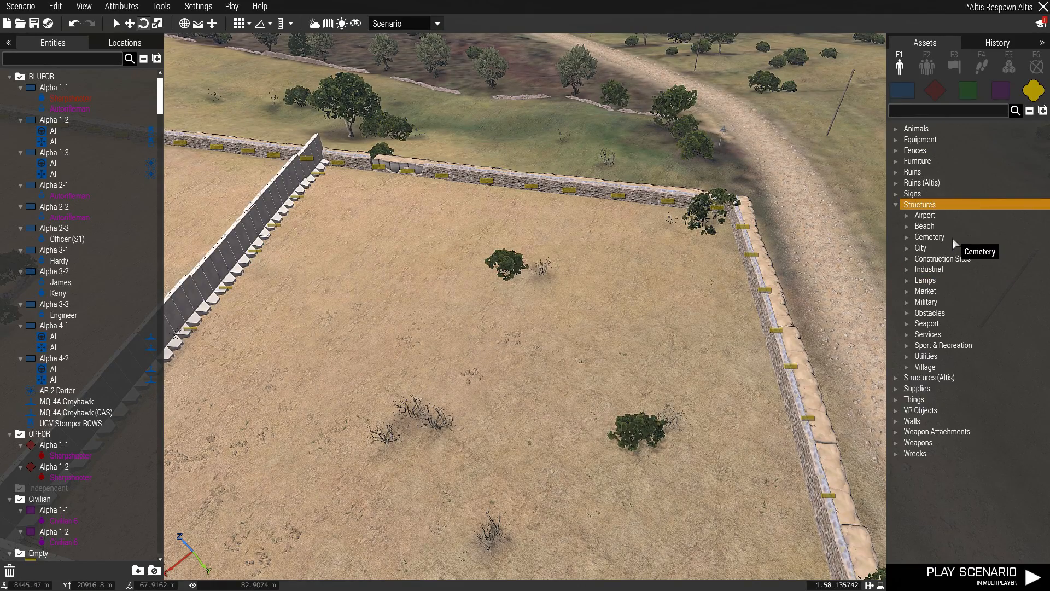
{"action": "key", "text": "w"}
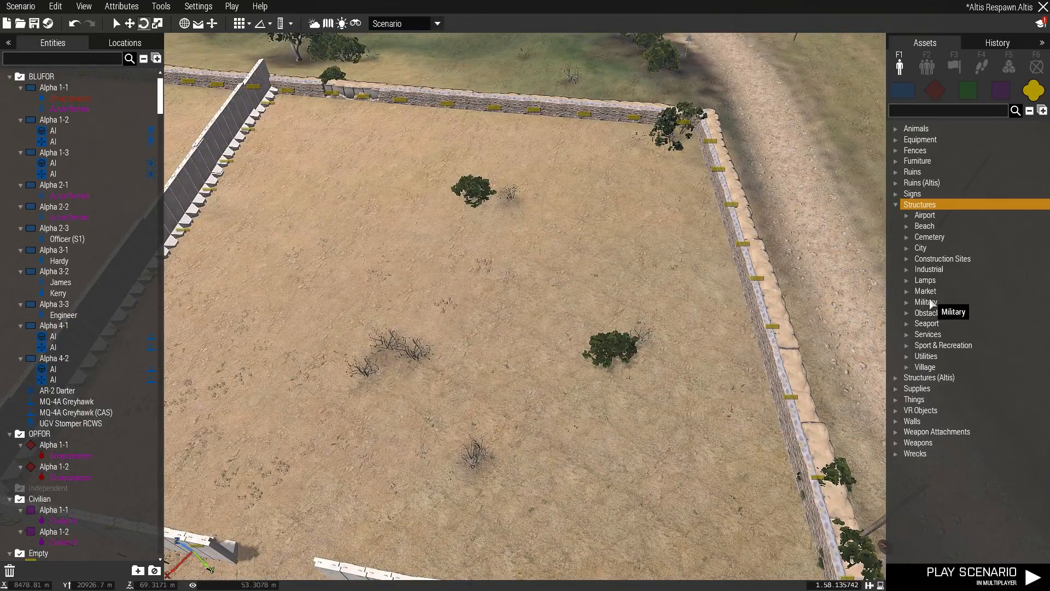
{"action": "key", "text": "w"}
{"action": "right_click_drag", "start_coordinate": [863, 282], "coordinate": [816, 280]}
{"action": "scroll", "coordinate": [939, 395], "scroll_direction": "down", "scroll_amount": 3}
{"action": "key", "text": "a"}
{"action": "key", "text": "d"}
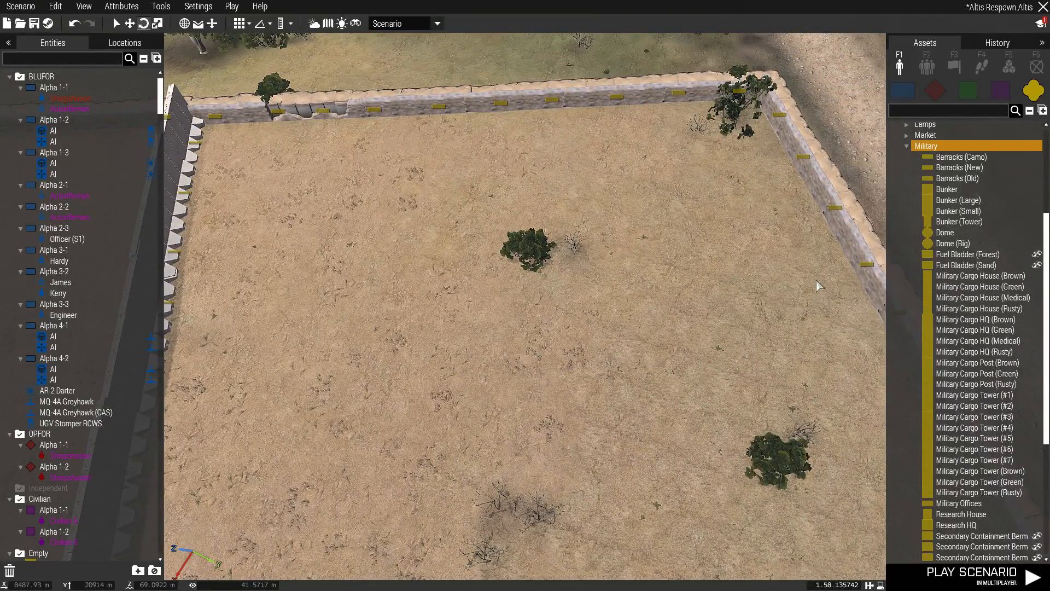
Step: Try placing a Military Cargo HQ (Green) near the corner of the concrete-walled field
{"action": "left_click", "coordinate": [1011, 332]}
{"action": "key", "text": "w"}
{"action": "left_click", "coordinate": [683, 237]}
{"action": "key", "text": "s"}
{"action": "right_click_drag", "start_coordinate": [692, 302], "coordinate": [651, 215]}
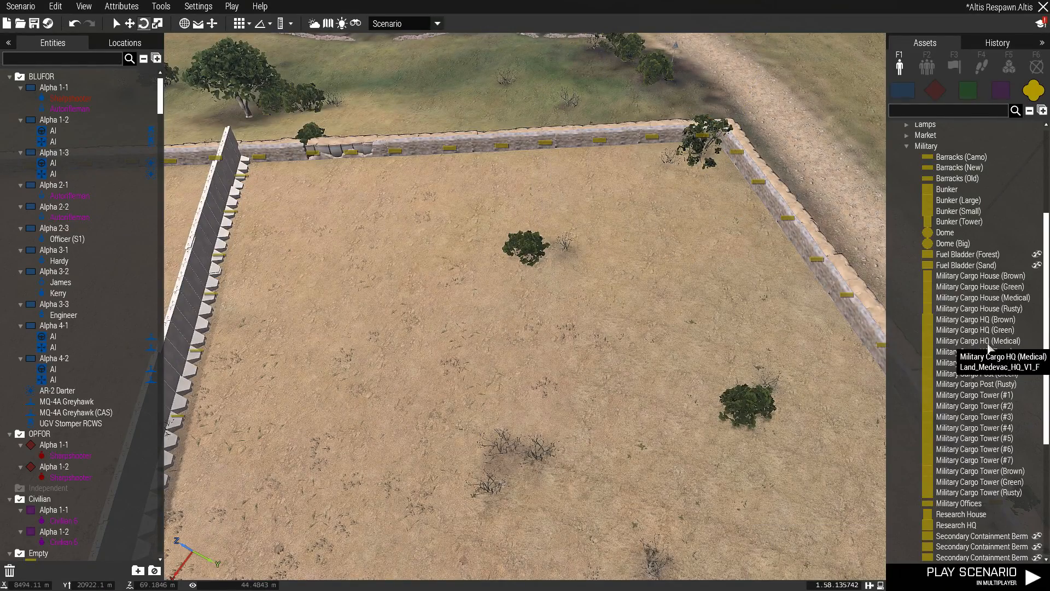
Step: Try a Military Cargo HQ (Brown) near the corner of the walled field, check its fit and delete it
{"action": "left_click", "coordinate": [1002, 322]}
{"action": "left_click", "coordinate": [653, 224]}
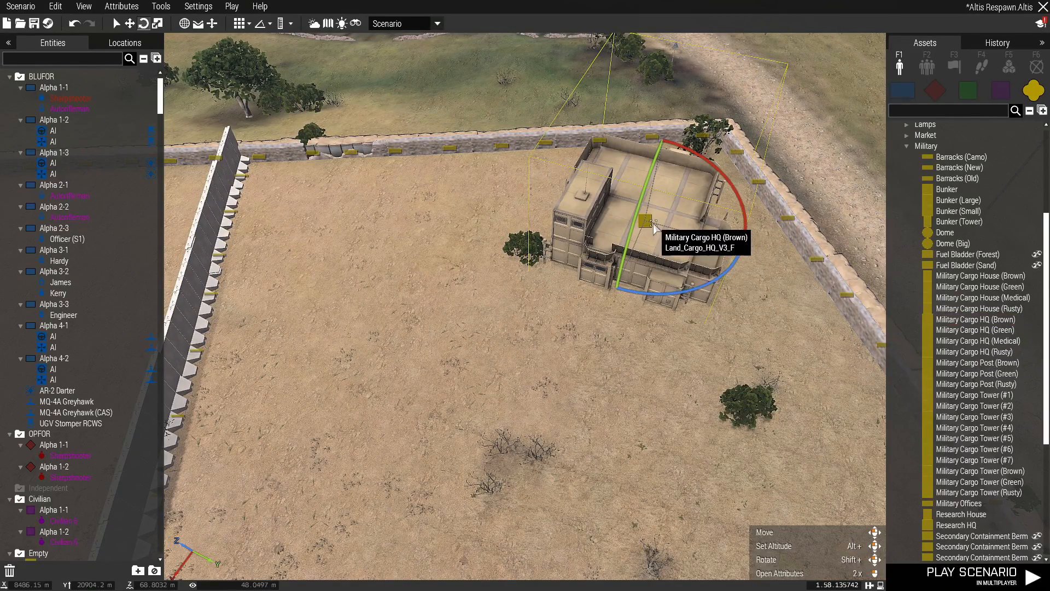
{"action": "key", "text": "a"}
{"action": "right_click_drag", "start_coordinate": [593, 320], "coordinate": [587, 393]}
{"action": "key", "text": "w"}
{"action": "key", "text": "s"}
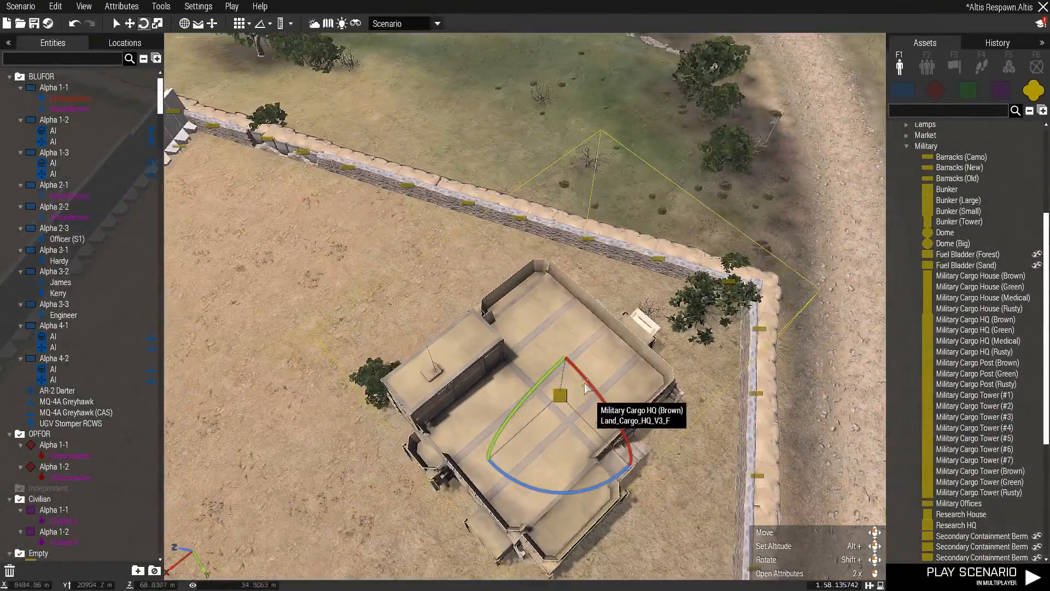
{"action": "key", "text": "Delete"}
{"action": "key", "text": "w"}
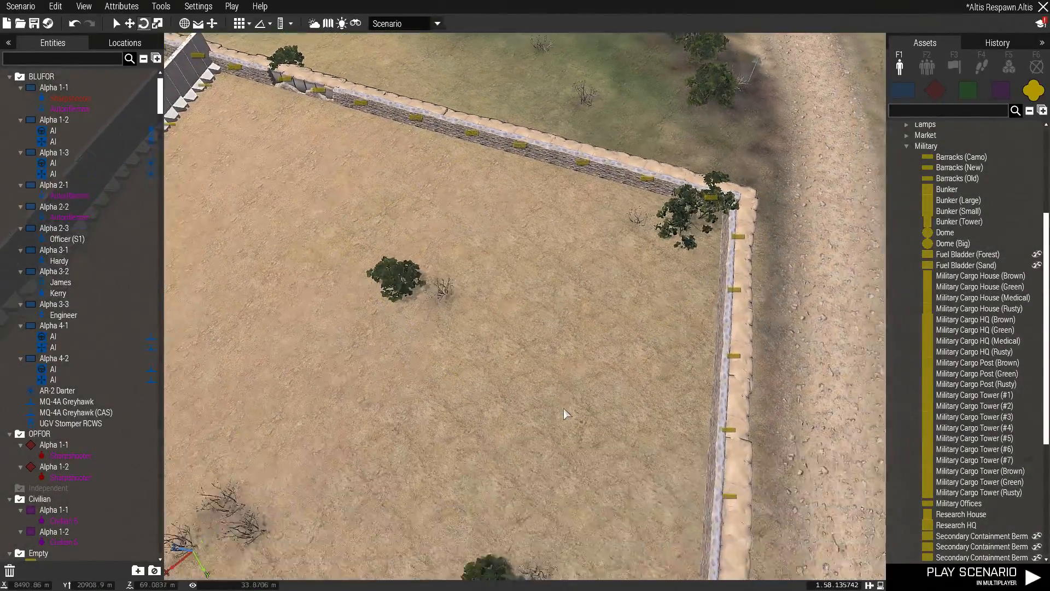
Step: Place a Military Cargo Tower (Green) near the far corner of the walled field and rotate it to suit the corner
{"action": "key", "text": "a"}
{"action": "right_click_drag", "start_coordinate": [563, 408], "coordinate": [911, 449]}
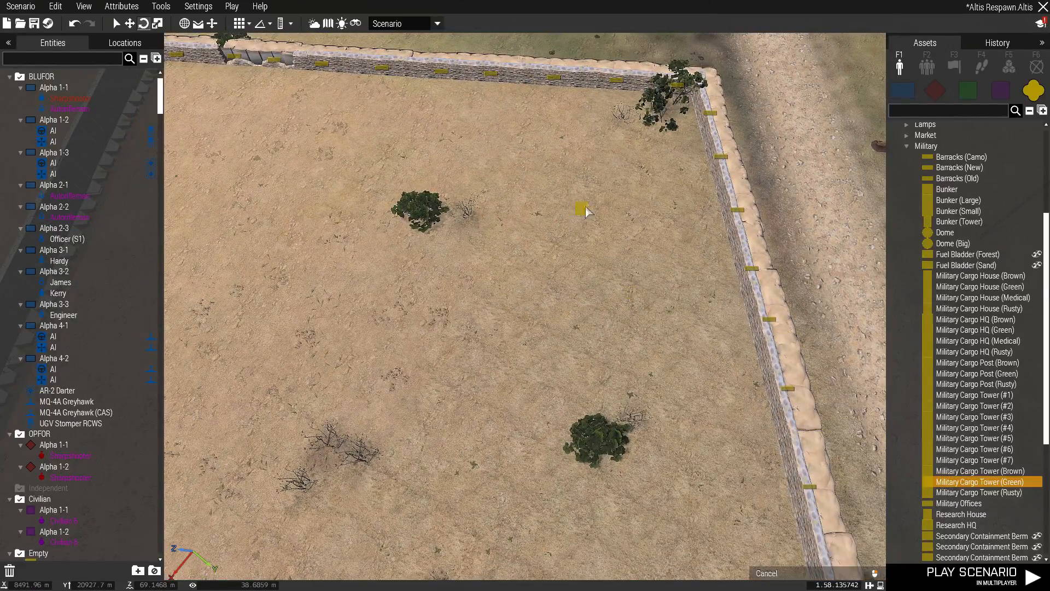
{"action": "left_click", "coordinate": [596, 153]}
{"action": "right_click_drag", "start_coordinate": [567, 273], "coordinate": [907, 235]}
{"action": "key", "text": "a"}
{"action": "key", "text": "a"}
{"action": "key", "text": "w"}
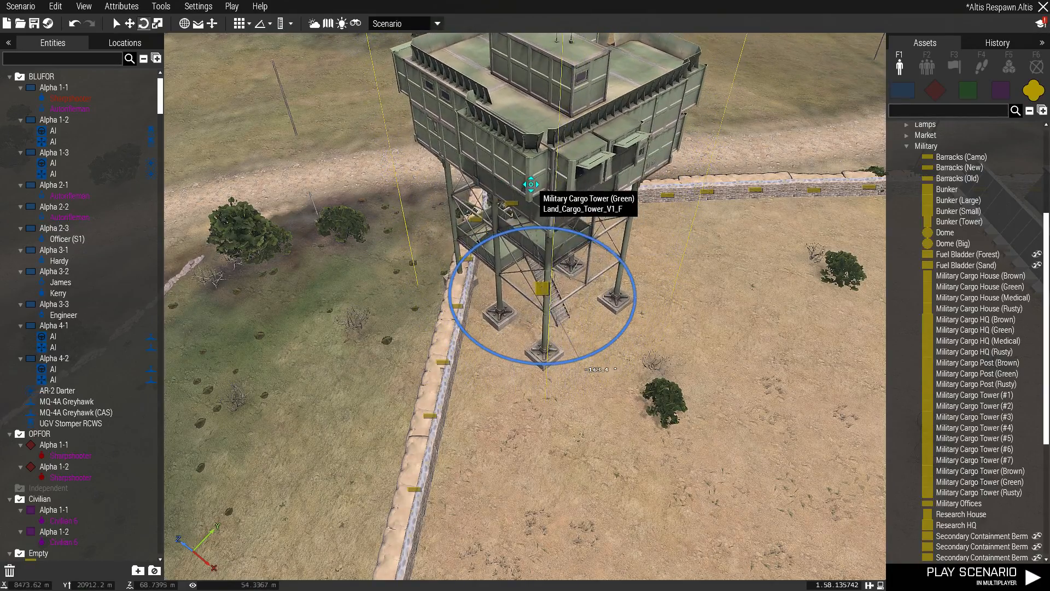
{"action": "mouse_move", "coordinate": [549, 246]}
{"action": "left_mouse_down"}
{"action": "mouse_move", "coordinate": [568, 205]}
{"action": "mouse_move", "coordinate": [565, 244]}
{"action": "left_mouse_up"}
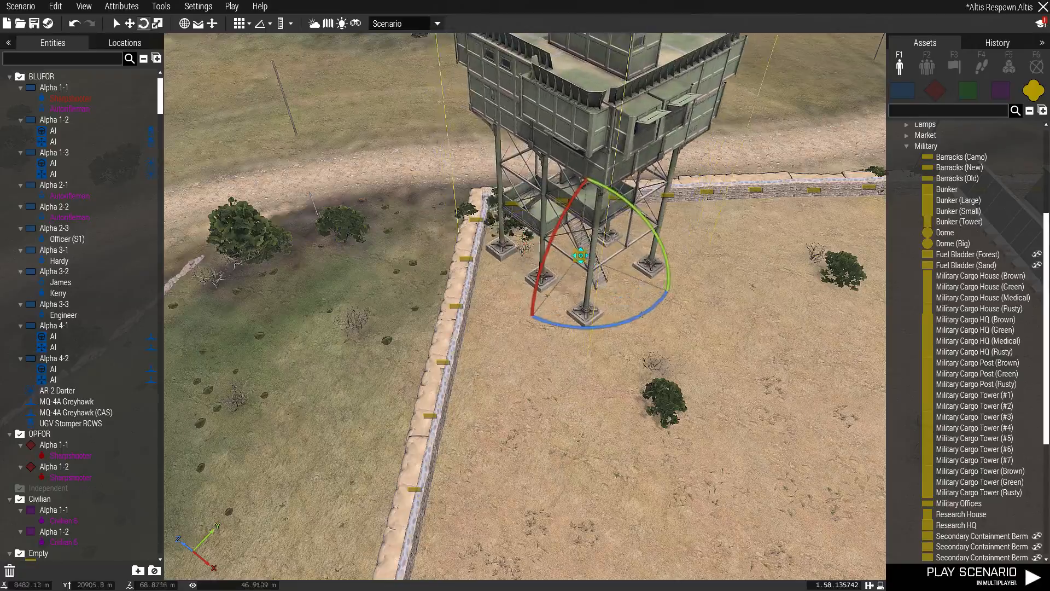
Step: Move the cargo tower against the perimeter walls at the field's corner and check its alignment from several sides
{"action": "key", "text": "d"}
{"action": "right_click_drag", "start_coordinate": [640, 340], "coordinate": [841, 372]}
{"action": "key", "text": "a"}
{"action": "key", "text": "w"}
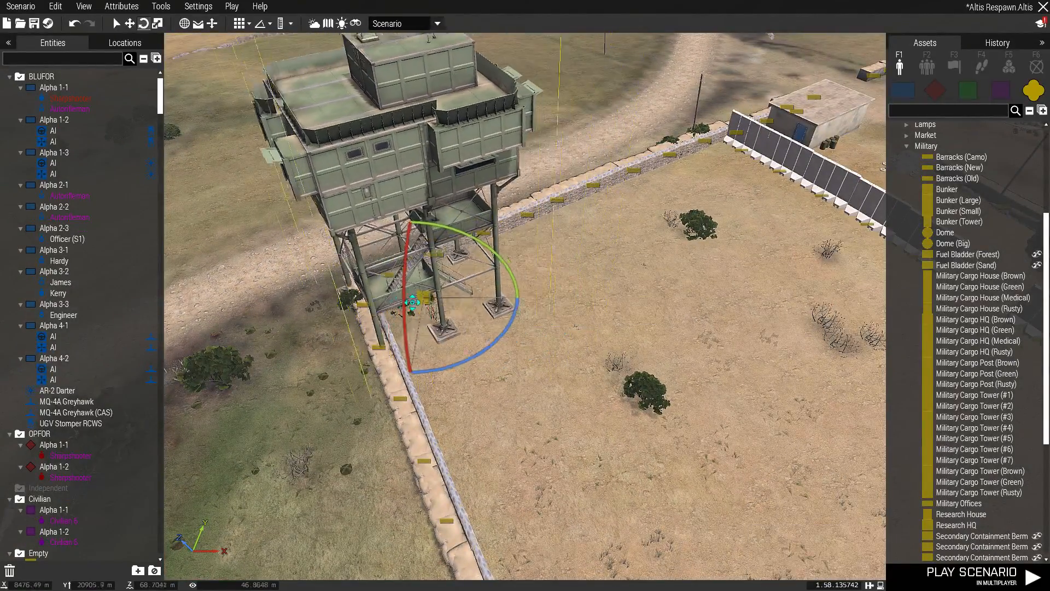
{"action": "left_click_drag", "start_coordinate": [402, 310], "coordinate": [395, 312]}
{"action": "key", "text": "s"}
{"action": "right_click_drag", "start_coordinate": [647, 393], "coordinate": [408, 405]}
{"action": "key", "text": "a"}
{"action": "key", "text": "w"}
{"action": "key", "text": "a"}
{"action": "key", "text": "w"}
{"action": "key", "text": "d"}
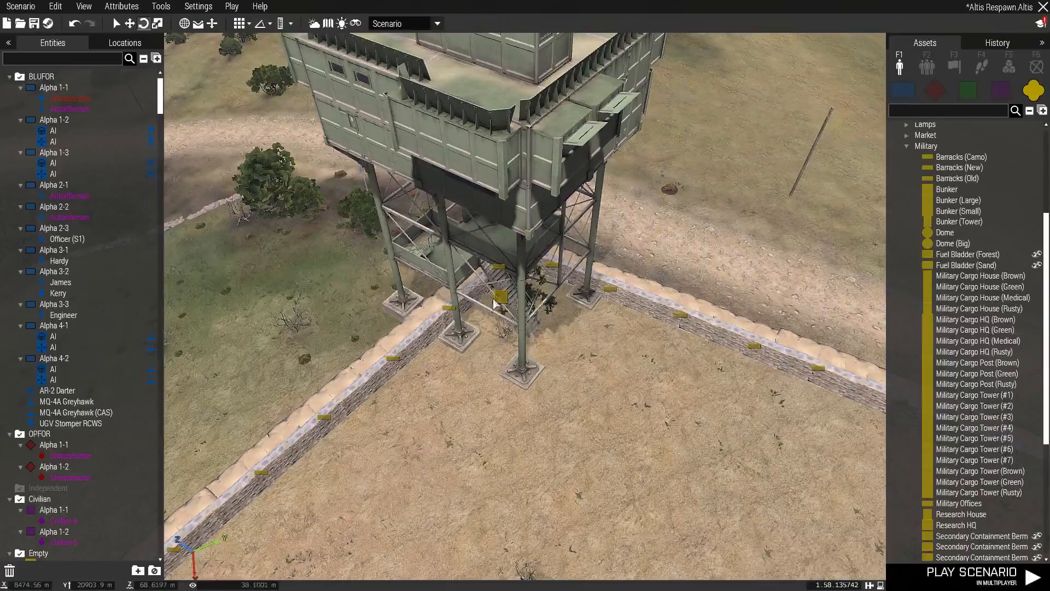
Step: Shift the cargo tower inward so its legs stand inside the corner walls, and deselect it
{"action": "left_click_drag", "start_coordinate": [541, 335], "coordinate": [661, 410]}
{"action": "right_click_drag", "start_coordinate": [661, 410], "coordinate": [653, 343]}
{"action": "key", "text": "d"}
{"action": "key", "text": "a"}
{"action": "left_click_drag", "start_coordinate": [607, 327], "coordinate": [606, 320]}
{"action": "left_click", "coordinate": [730, 378]}
Step: Inspect the corner tower's fit and the open ground between the tower and the concrete walls
{"action": "right_click_drag", "start_coordinate": [730, 379], "coordinate": [875, 312]}
{"action": "key", "text": "d"}
{"action": "key", "text": "a"}
{"action": "key", "text": "w"}
{"action": "key", "text": "s"}
{"action": "right_click_drag", "start_coordinate": [505, 339], "coordinate": [605, 343]}
{"action": "key", "text": "d"}
{"action": "key", "text": "w"}
{"action": "key", "text": "s"}
{"action": "right_click_drag", "start_coordinate": [359, 284], "coordinate": [412, 395]}
{"action": "right_click_drag", "start_coordinate": [765, 307], "coordinate": [443, 262]}
{"action": "right_click_drag", "start_coordinate": [788, 247], "coordinate": [658, 304]}
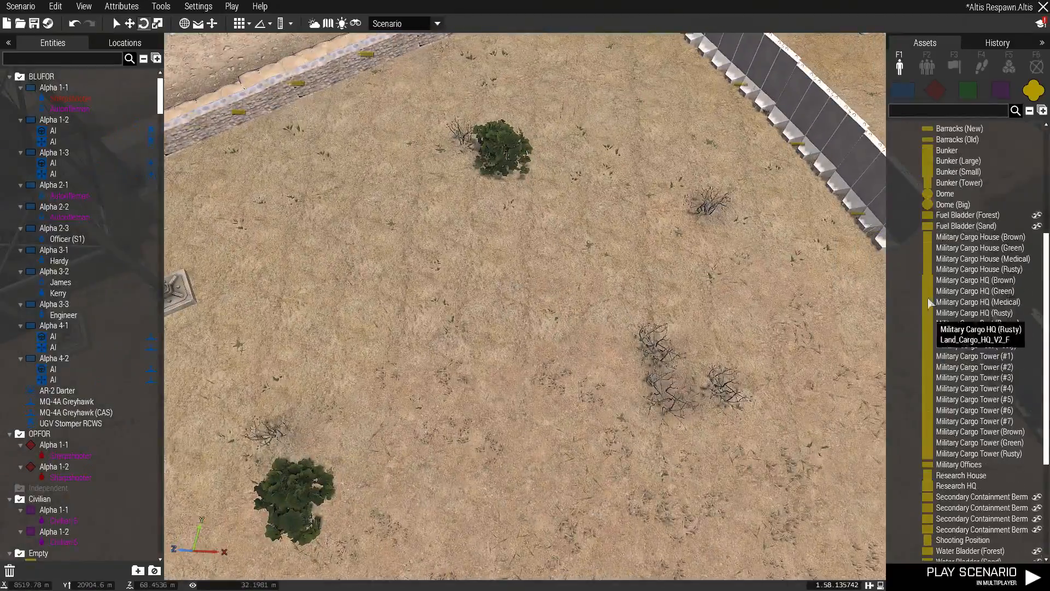
Step: Place a Bunker (Tower) at the H-barrier's open end beside the compound entrance and rotate it in line with the wall
{"action": "left_click", "coordinate": [582, 160]}
{"action": "right_click_drag", "start_coordinate": [582, 159], "coordinate": [639, 242]}
{"action": "key", "text": "w"}
{"action": "left_click_drag", "start_coordinate": [599, 235], "coordinate": [586, 308]}
{"action": "left_click_drag", "start_coordinate": [600, 392], "coordinate": [540, 330]}
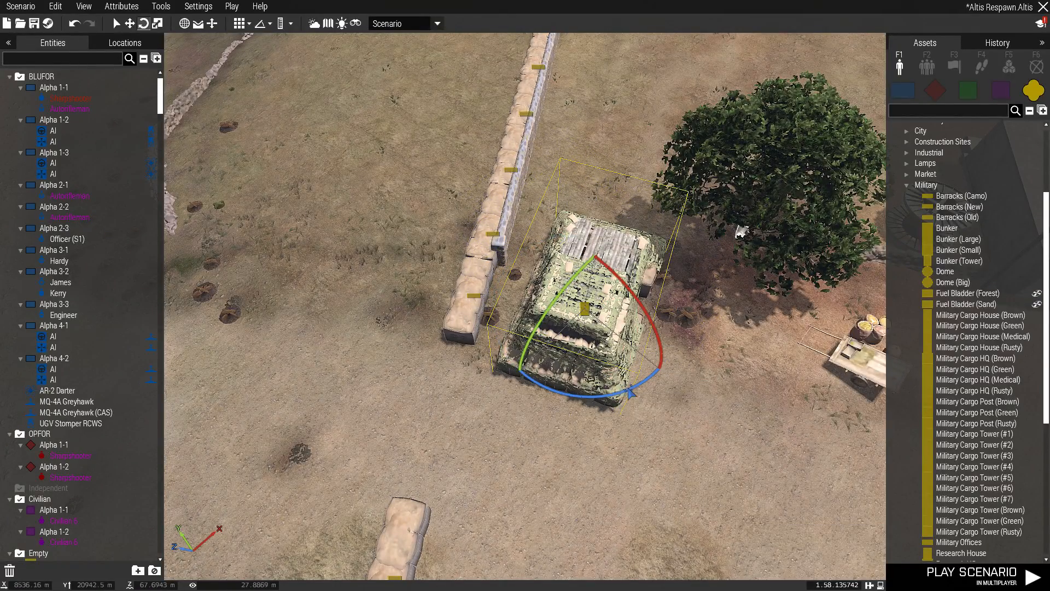
{"action": "left_click_drag", "start_coordinate": [585, 308], "coordinate": [526, 285]}
Step: Add a second Bunker (Tower) across the entrance beside the small building and rotate it to match the building
{"action": "key", "text": "d"}
{"action": "right_click_drag", "start_coordinate": [527, 285], "coordinate": [372, 338]}
{"action": "key", "text": "w"}
{"action": "key", "text": "s"}
{"action": "key", "text": "w"}
{"action": "key", "text": "s"}
{"action": "scroll", "coordinate": [392, 329], "scroll_direction": "down", "scroll_amount": 5}
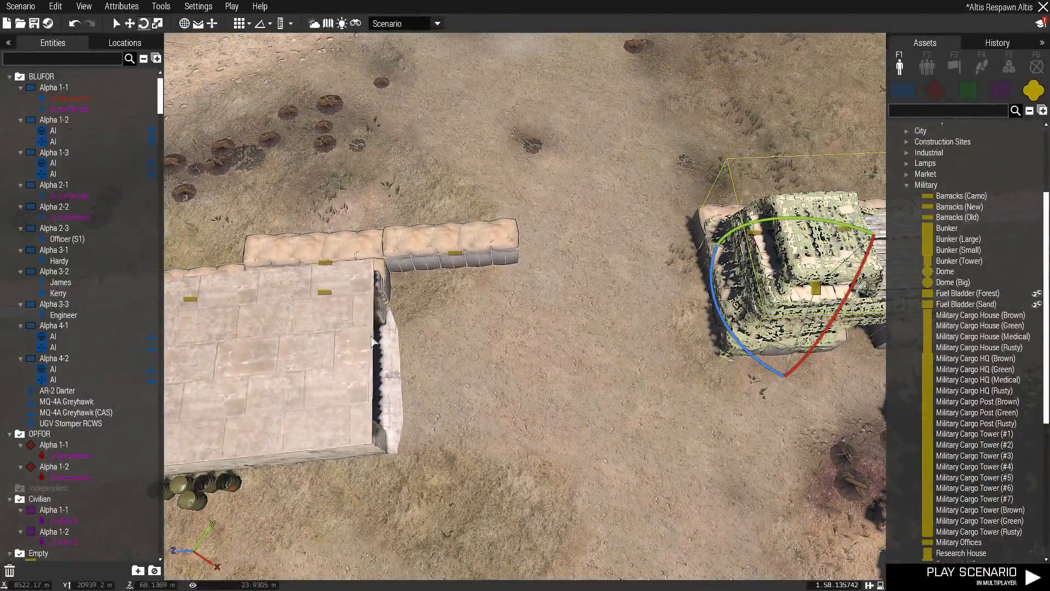
{"action": "key", "text": "d"}
{"action": "key", "text": "a"}
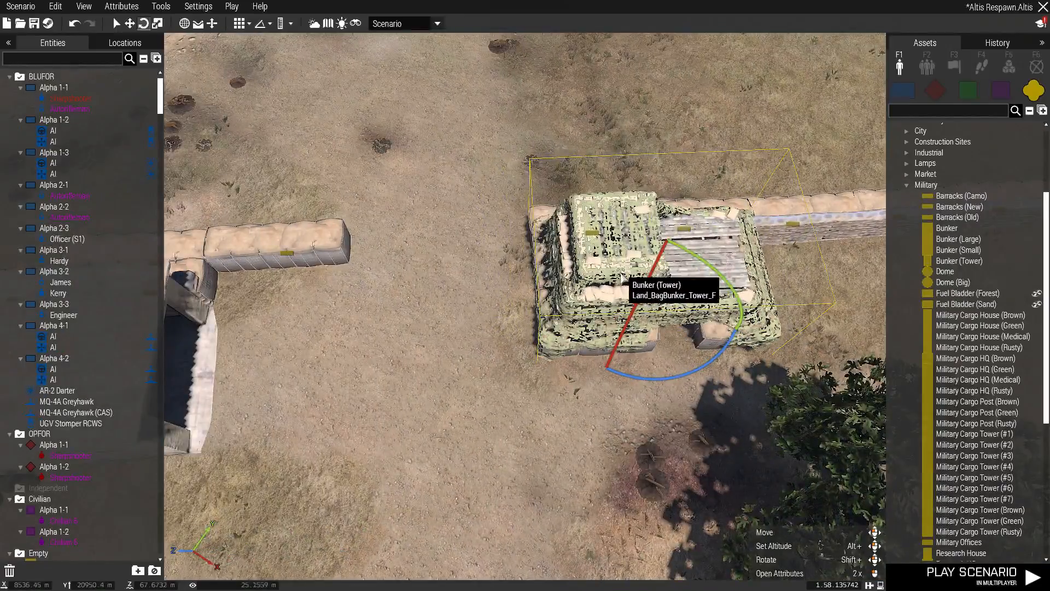
{"action": "key", "text": "a"}
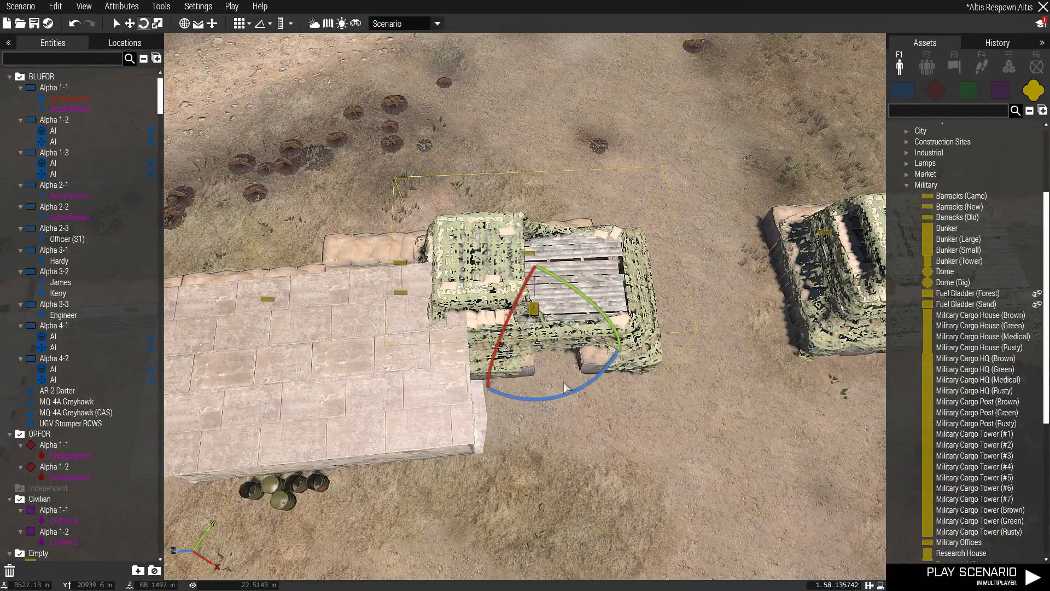
{"action": "left_click_drag", "start_coordinate": [581, 396], "coordinate": [543, 319]}
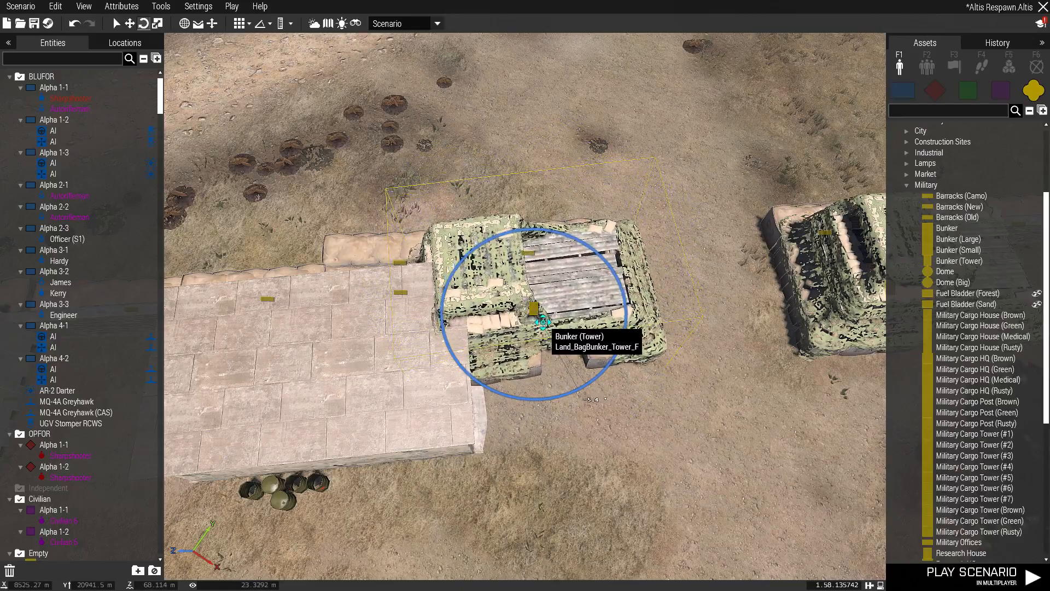
Step: Move the second Bunker (Tower) onto the small building's flat roof
{"action": "right_click_drag", "start_coordinate": [542, 324], "coordinate": [601, 287]}
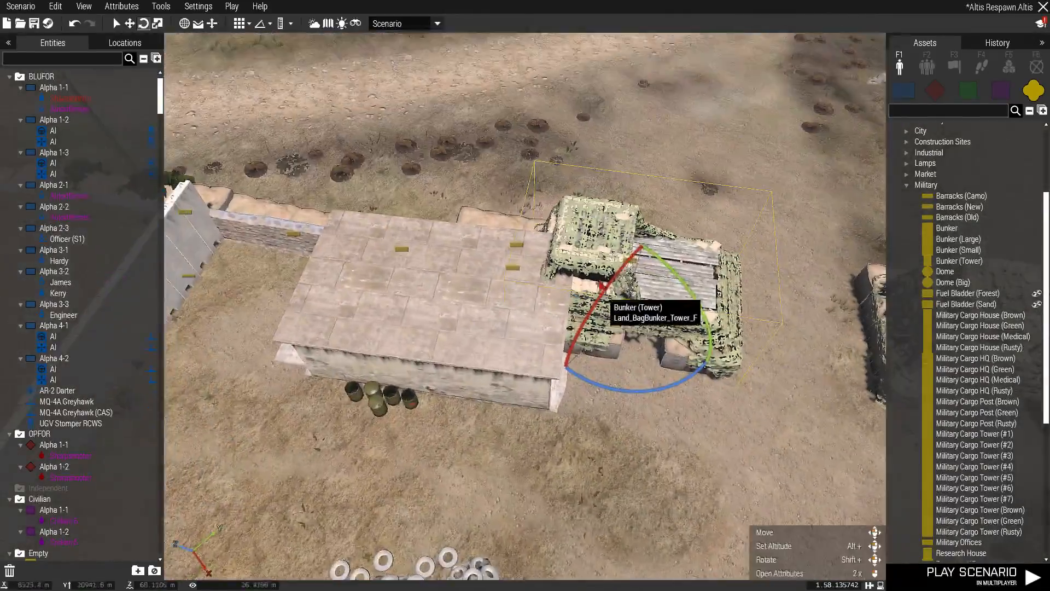
{"action": "left_click_drag", "start_coordinate": [628, 305], "coordinate": [588, 299]}
{"action": "right_click_drag", "start_coordinate": [645, 350], "coordinate": [454, 350]}
{"action": "key", "text": "w"}
{"action": "key", "text": "q"}
{"action": "key", "text": "s"}
{"action": "left_click_drag", "start_coordinate": [511, 334], "coordinate": [425, 252]}
Step: Examine the entrance bunkers from outside the compound and the rooftop bunker's seating from inside
{"action": "key", "text": "s"}
{"action": "right_click_drag", "start_coordinate": [550, 359], "coordinate": [39, 186]}
{"action": "key", "text": "d"}
{"action": "key", "text": "d"}
{"action": "key", "text": "s"}
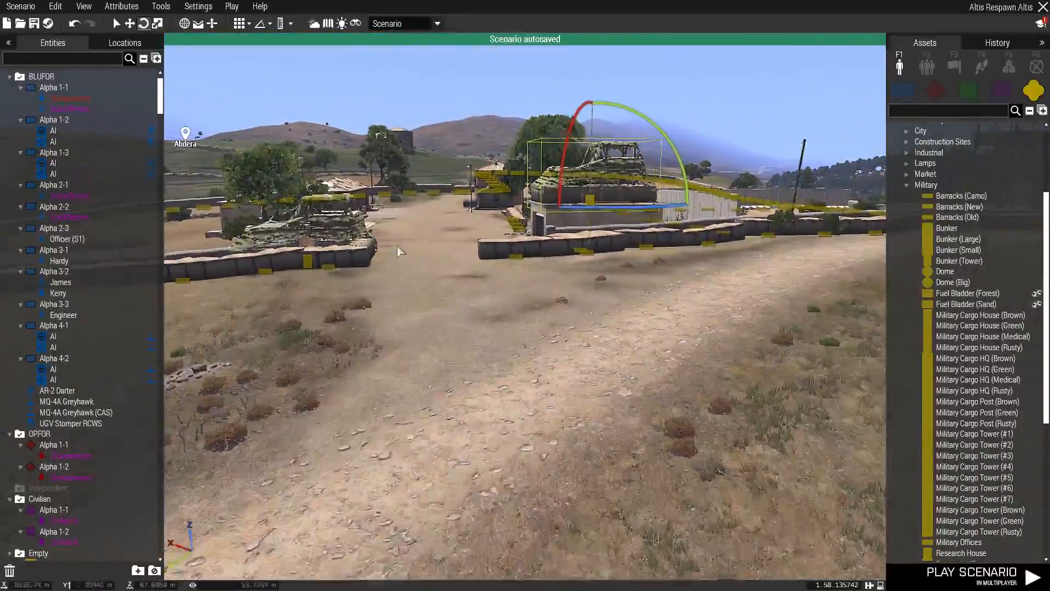
{"action": "key", "text": "w"}
{"action": "right_click_drag", "start_coordinate": [439, 260], "coordinate": [921, 328]}
{"action": "key", "text": "a"}
{"action": "key", "text": "w"}
{"action": "right_click_drag", "start_coordinate": [609, 298], "coordinate": [624, 276]}
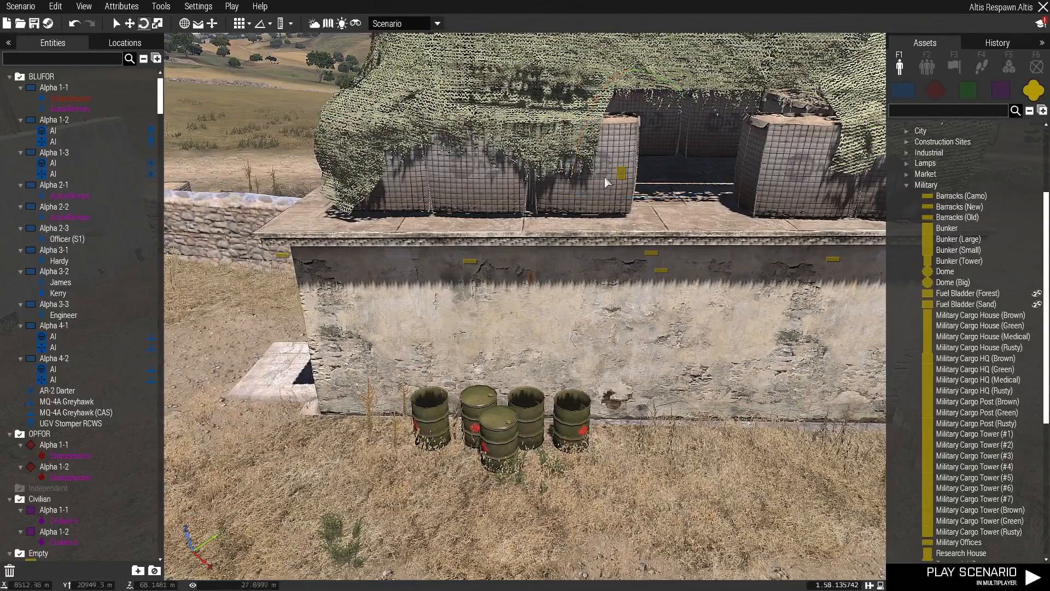
Step: Open the rooftop bunker's attributes, close them without changes, and realign the bunker on the roof
{"action": "double_click", "coordinate": [622, 173]}
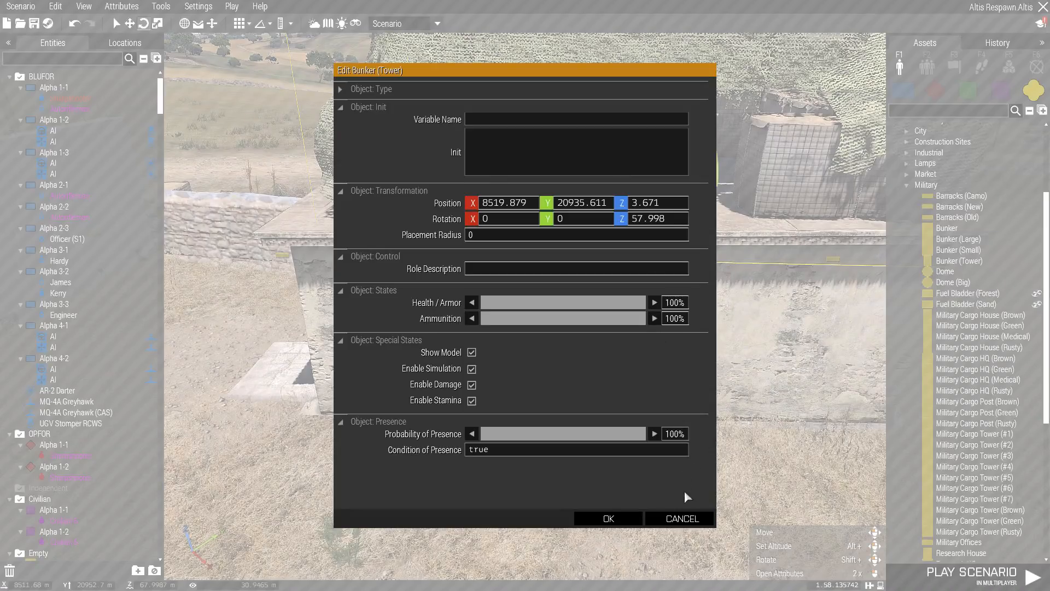
{"action": "left_click", "coordinate": [684, 518]}
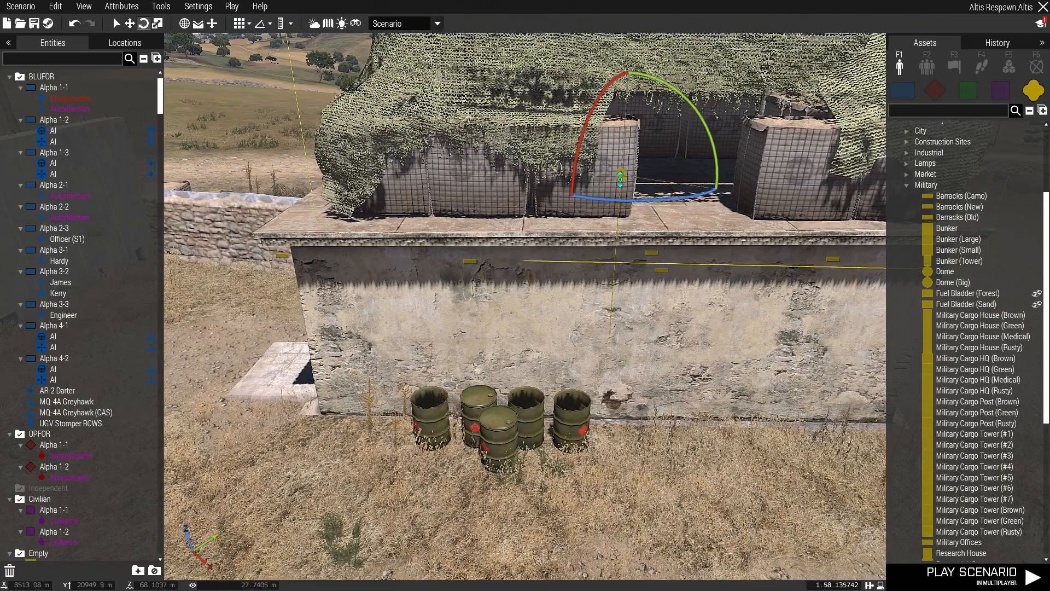
{"action": "key", "text": "s"}
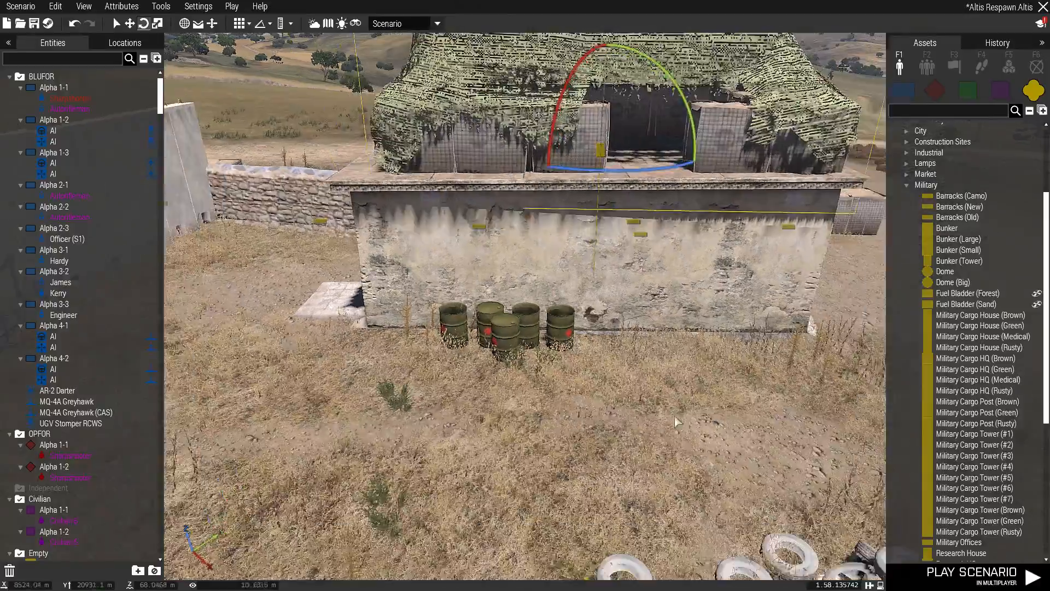
{"action": "left_click", "coordinate": [674, 417]}
Step: Search the assets for "ladder" and place a Pier Ladder in front of the small building with the rooftop bunker
{"action": "right_click_drag", "start_coordinate": [674, 417], "coordinate": [711, 424]}
{"action": "key", "text": "w"}
{"action": "key", "text": "s"}
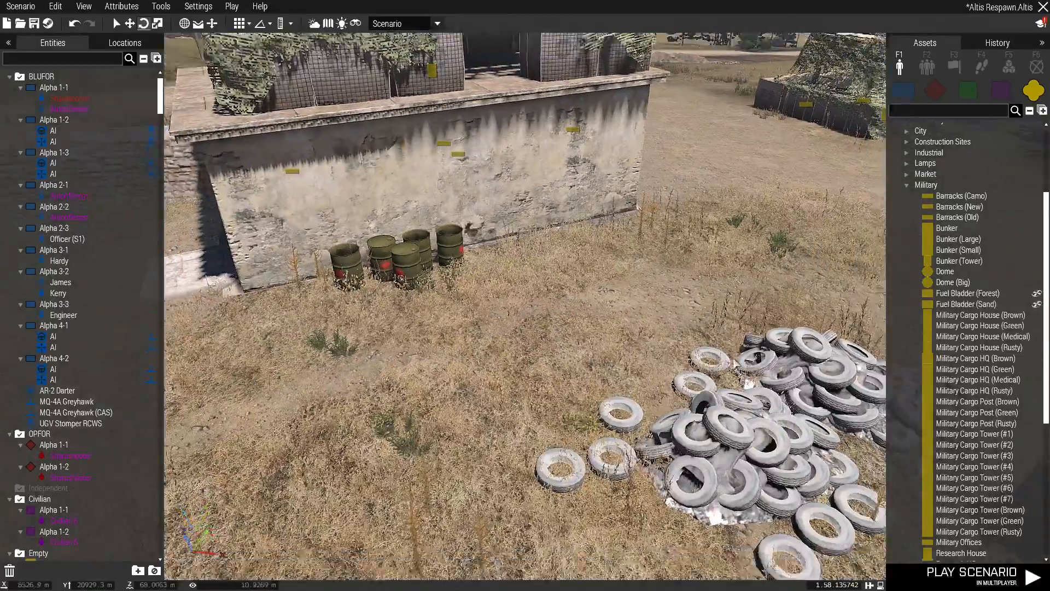
{"action": "key", "text": "d"}
{"action": "key", "text": "w"}
{"action": "right_click_drag", "start_coordinate": [653, 484], "coordinate": [765, 382]}
{"action": "key", "text": "d"}
{"action": "key", "text": "s"}
{"action": "key", "text": "d"}
{"action": "key", "text": "a"}
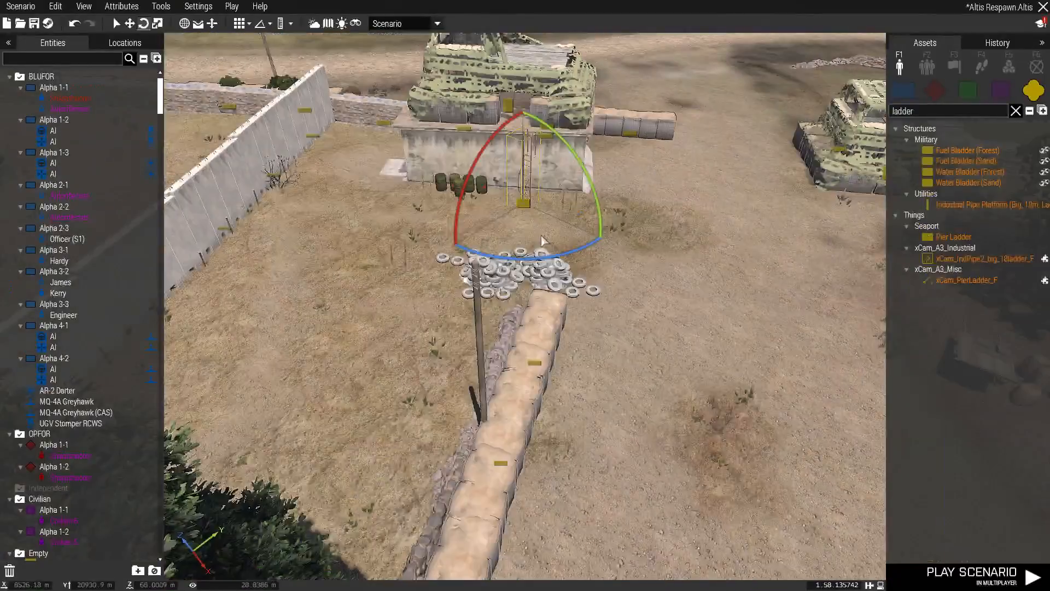
Step: Set the Pier Ladder against the small building's wall so it leads up to the rooftop bunker's opening
{"action": "right_click_drag", "start_coordinate": [540, 235], "coordinate": [573, 352]}
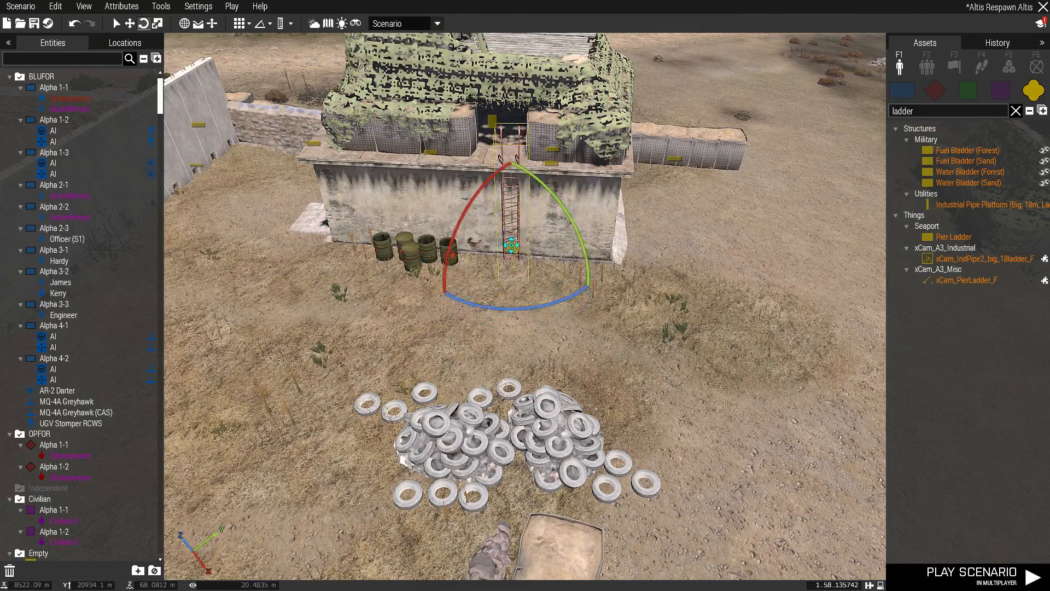
{"action": "key", "text": "w"}
{"action": "left_click_drag", "start_coordinate": [512, 246], "coordinate": [506, 273]}
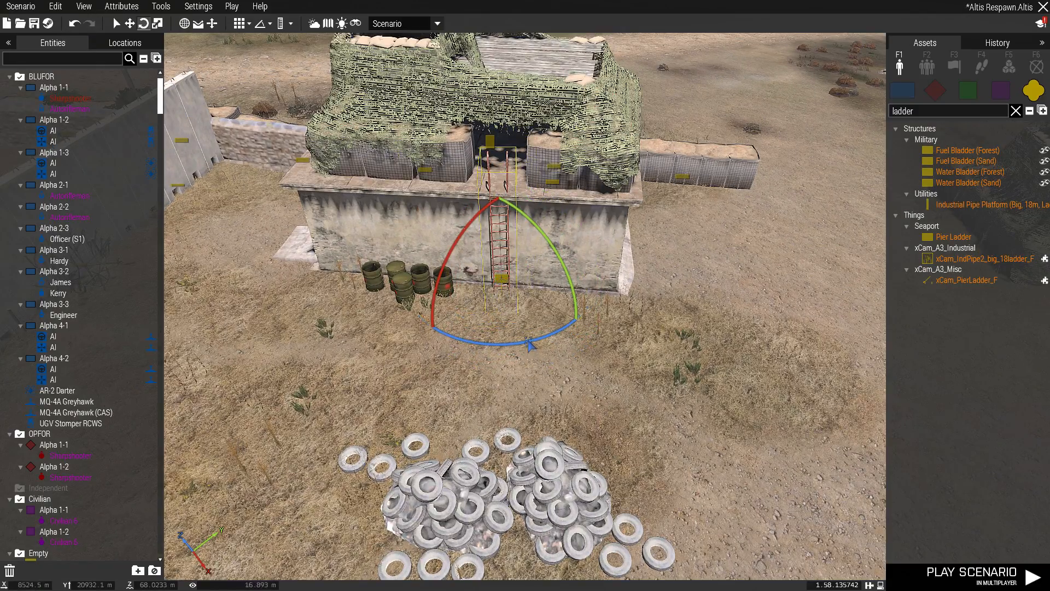
{"action": "right_click_drag", "start_coordinate": [683, 368], "coordinate": [518, 335]}
{"action": "scroll", "coordinate": [517, 339], "scroll_direction": "up", "scroll_amount": 4}
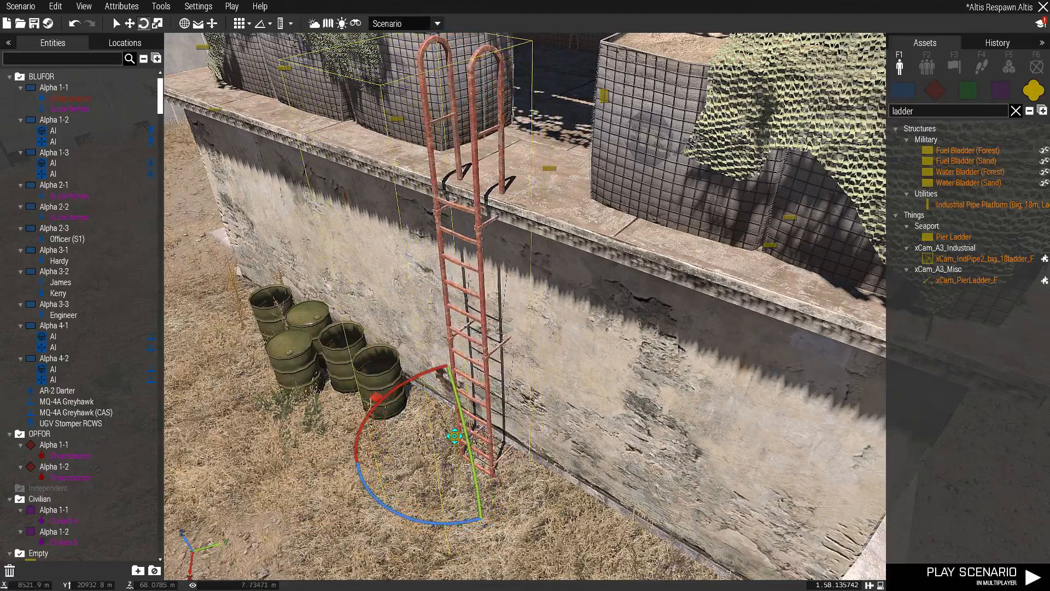
{"action": "left_click", "coordinate": [298, 529]}
Step: Review the ladder, the rooftop bunker and the opposite entrance bunker from above
{"action": "right_click_drag", "start_coordinate": [298, 529], "coordinate": [603, 477]}
{"action": "key", "text": "s"}
{"action": "key", "text": "d"}
{"action": "key", "text": "q"}
{"action": "key", "text": "s"}
{"action": "key", "text": "z"}
{"action": "key", "text": "w"}
{"action": "key", "text": "q"}
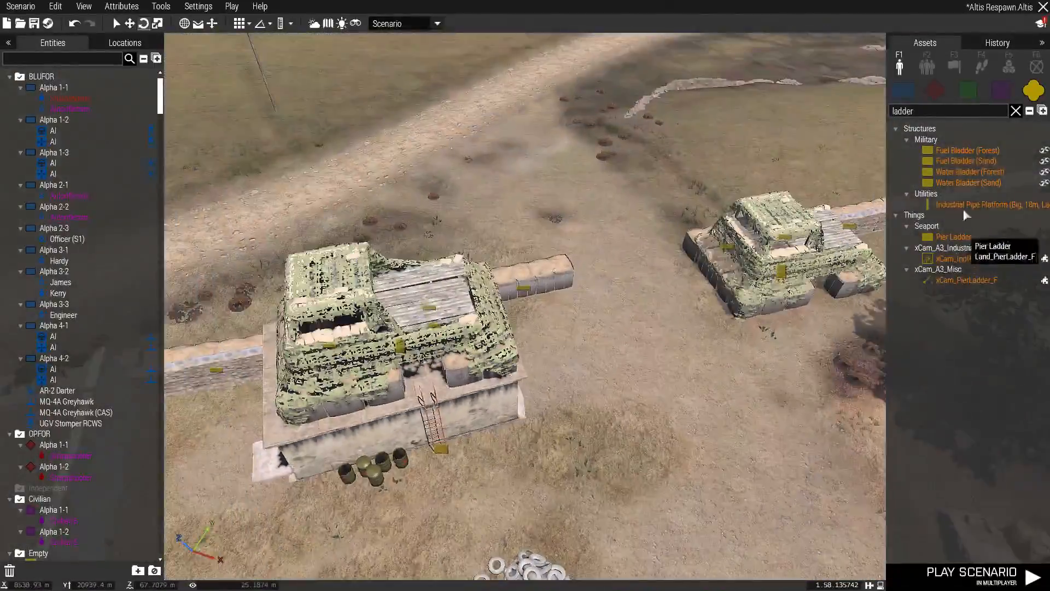
Step: Clear the asset search and place a Military Cargo House (Green) beside the concrete wall inside the field
{"action": "key", "text": "s"}
{"action": "left_click_drag", "start_coordinate": [954, 112], "coordinate": [802, 140]}
{"action": "key", "text": "BackSpace"}
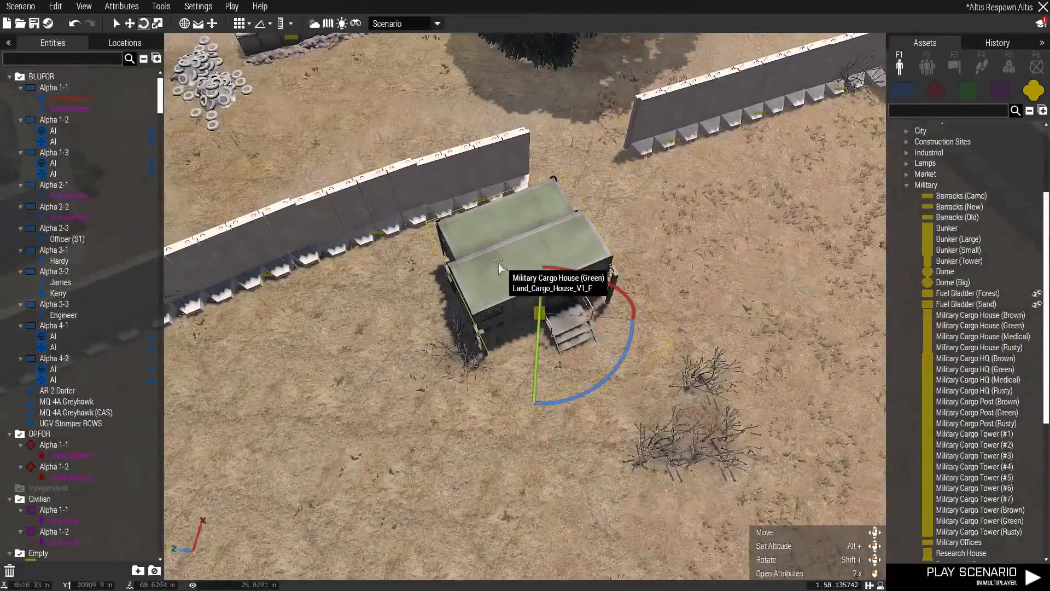
{"action": "right_click_drag", "start_coordinate": [498, 264], "coordinate": [525, 257]}
{"action": "key", "text": "d"}
{"action": "left_click_drag", "start_coordinate": [807, 213], "coordinate": [540, 307]}
Step: Fit the cargo house into the corner of the concrete walls and rotate it parallel to the wall
{"action": "key", "text": "a"}
{"action": "right_click_drag", "start_coordinate": [542, 295], "coordinate": [771, 390]}
{"action": "key", "text": "d"}
{"action": "key", "text": "d"}
{"action": "right_click_drag", "start_coordinate": [669, 324], "coordinate": [629, 141]}
{"action": "scroll", "coordinate": [381, 212], "scroll_direction": "up", "scroll_amount": 5}
{"action": "key", "text": "w"}
{"action": "right_click_drag", "start_coordinate": [487, 219], "coordinate": [512, 260]}
{"action": "scroll", "coordinate": [429, 217], "scroll_direction": "down", "scroll_amount": 5}
{"action": "key", "text": "w"}
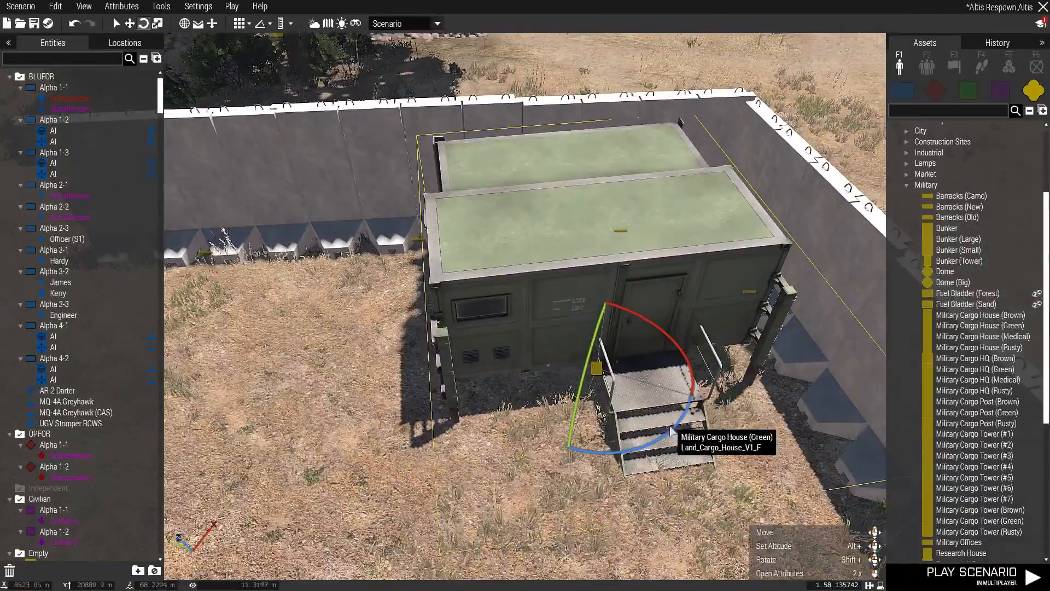
{"action": "left_click_drag", "start_coordinate": [667, 437], "coordinate": [659, 439]}
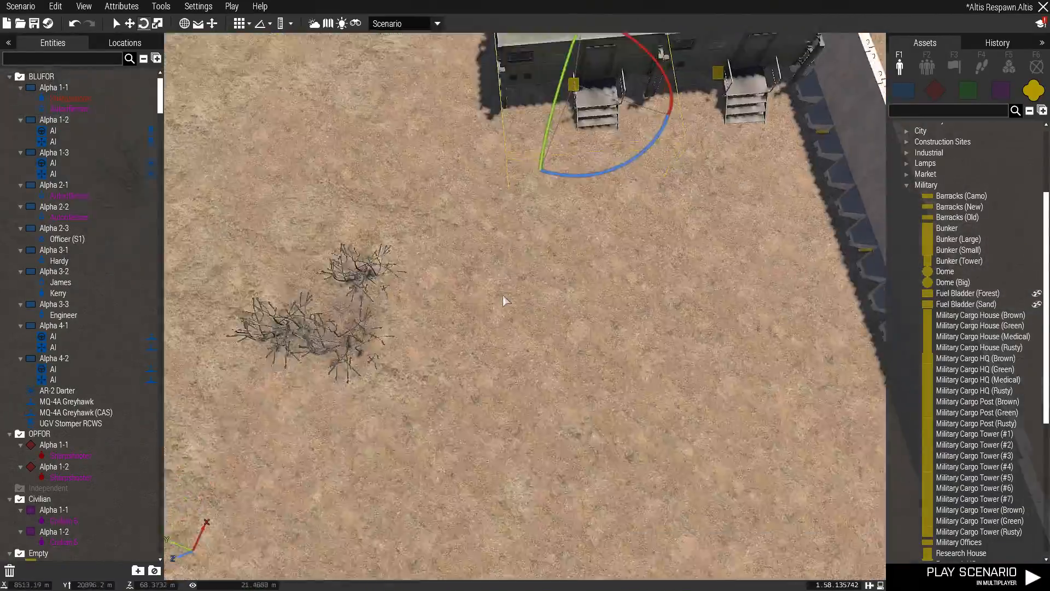
Step: Set a second Military Cargo House (Green) in line beside the corner house along the concrete wall
{"action": "right_click_drag", "start_coordinate": [502, 297], "coordinate": [491, 149]}
{"action": "scroll", "coordinate": [510, 230], "scroll_direction": "up", "scroll_amount": 3}
{"action": "left_click_drag", "start_coordinate": [446, 183], "coordinate": [424, 280]}
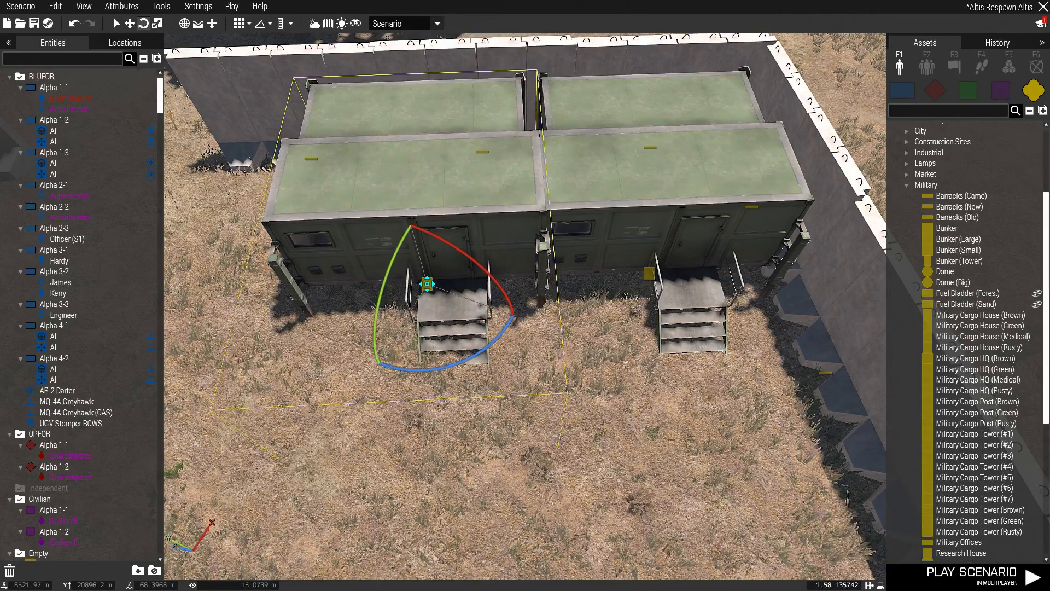
{"action": "mouse_move", "coordinate": [427, 283]}
{"action": "left_mouse_down"}
{"action": "mouse_move", "coordinate": [399, 286]}
{"action": "mouse_move", "coordinate": [410, 284]}
{"action": "left_mouse_up"}
Step: Adjust the second cargo house's position along the wall, leaving a narrow gap between the two houses
{"action": "mouse_move", "coordinate": [538, 432]}
{"action": "right_mouse_down"}
{"action": "mouse_move", "coordinate": [483, 313]}
{"action": "mouse_move", "coordinate": [520, 347]}
{"action": "mouse_move", "coordinate": [536, 423]}
{"action": "right_mouse_up"}
{"action": "key", "text": "s"}
{"action": "key", "text": "a"}
{"action": "key", "text": "w"}
{"action": "key", "text": "d"}
{"action": "key", "text": "a"}
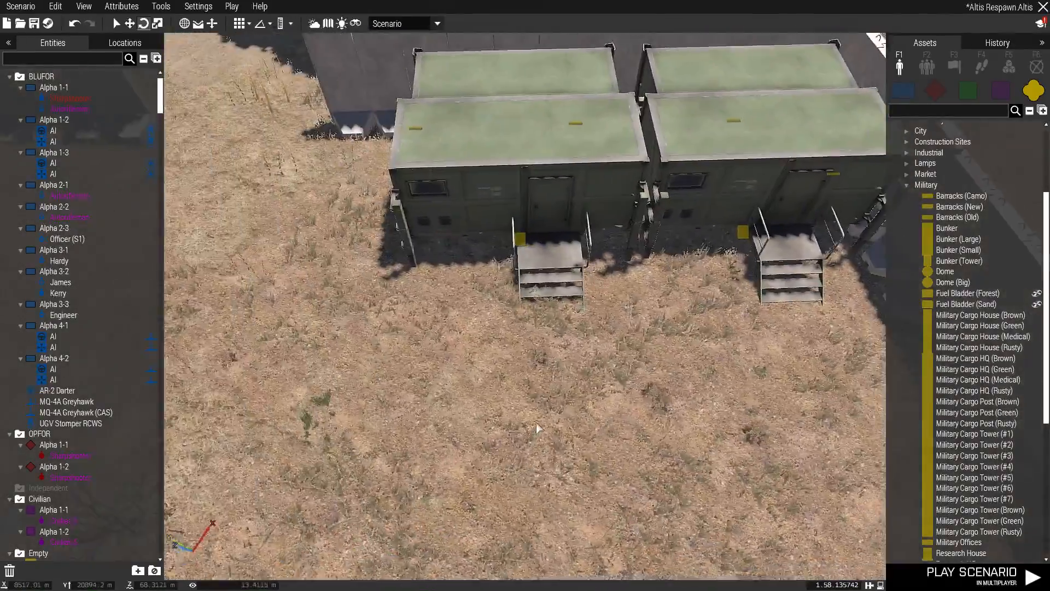
{"action": "key", "text": "w"}
{"action": "left_click_drag", "start_coordinate": [515, 373], "coordinate": [466, 372]}
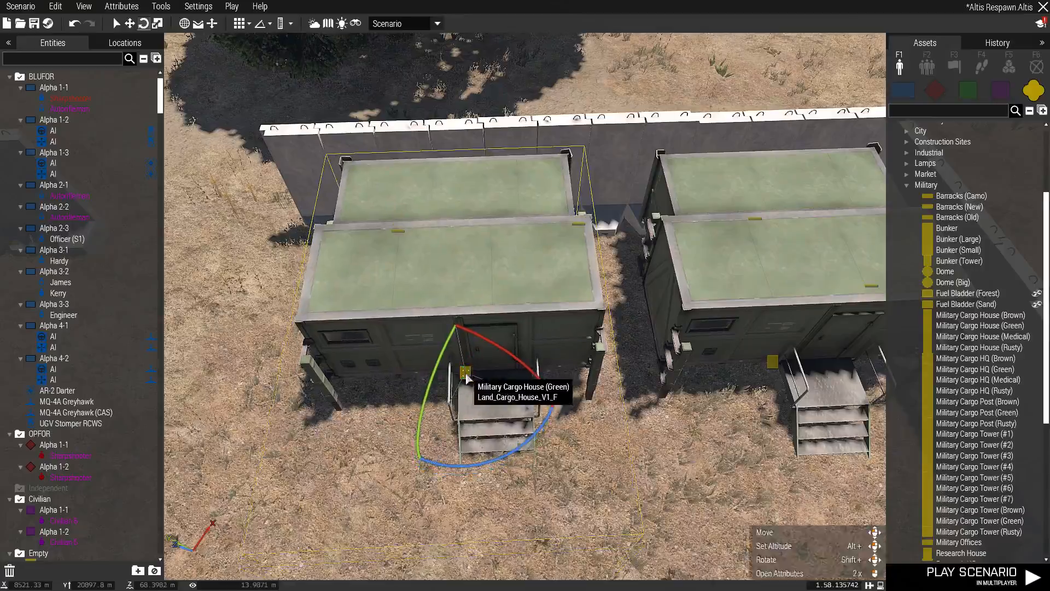
{"action": "key", "text": "s"}
{"action": "key", "text": "d"}
{"action": "key", "text": "a"}
{"action": "left_click_drag", "start_coordinate": [558, 294], "coordinate": [536, 297]}
Step: Check the two cargo houses' spacing and alignment with the concrete walls from several angles
{"action": "key", "text": "s"}
{"action": "key", "text": "d"}
{"action": "right_click_drag", "start_coordinate": [521, 350], "coordinate": [511, 415]}
{"action": "key", "text": "s"}
{"action": "key", "text": "a"}
{"action": "key", "text": "w"}
{"action": "scroll", "coordinate": [514, 402], "scroll_direction": "down", "scroll_amount": 5}
{"action": "key", "text": "s"}
{"action": "key", "text": "w"}
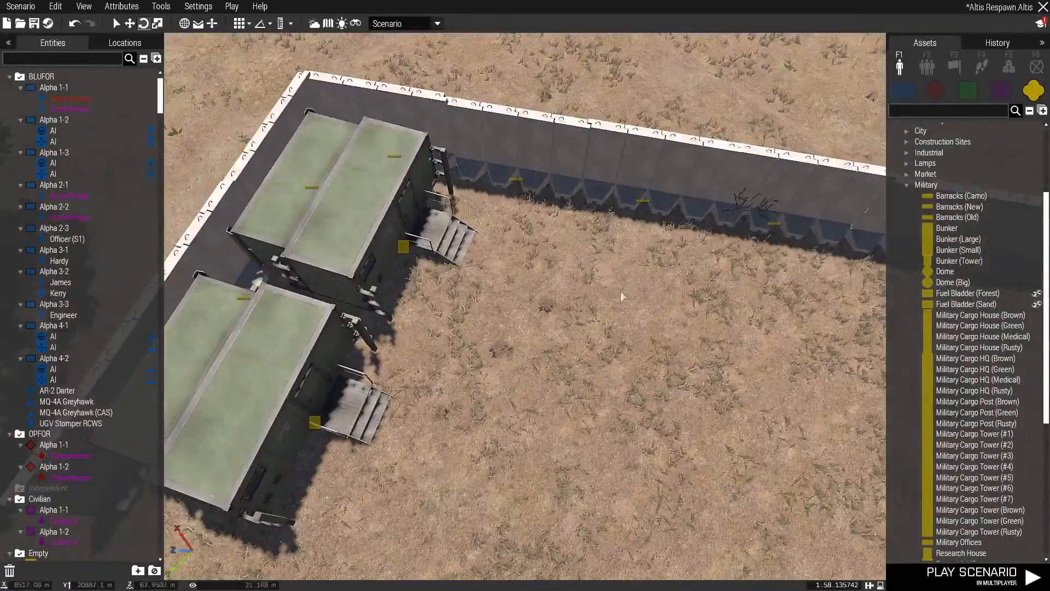
{"action": "key", "text": "s"}
{"action": "right_click_drag", "start_coordinate": [707, 351], "coordinate": [946, 393]}
{"action": "right_click_drag", "start_coordinate": [713, 310], "coordinate": [967, 353]}
{"action": "key", "text": "d"}
{"action": "right_click_drag", "start_coordinate": [704, 280], "coordinate": [952, 315]}
{"action": "key", "text": "a"}
{"action": "key", "text": "s"}
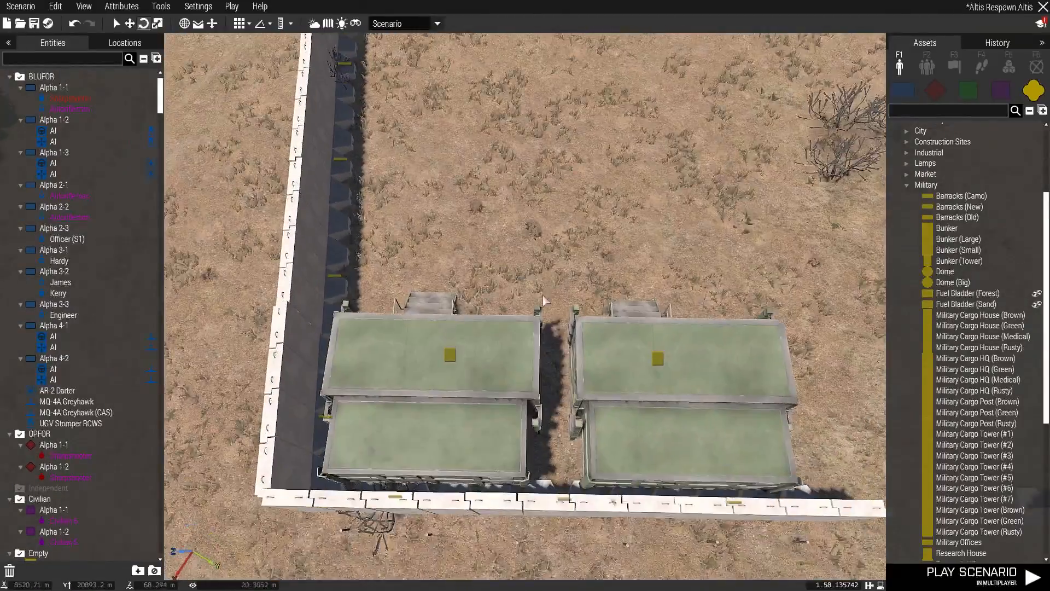
Step: Add two more Military Cargo House (Green) buildings opposite the first pair and turn them to face it
{"action": "scroll", "coordinate": [677, 339], "scroll_direction": "down", "scroll_amount": 5}
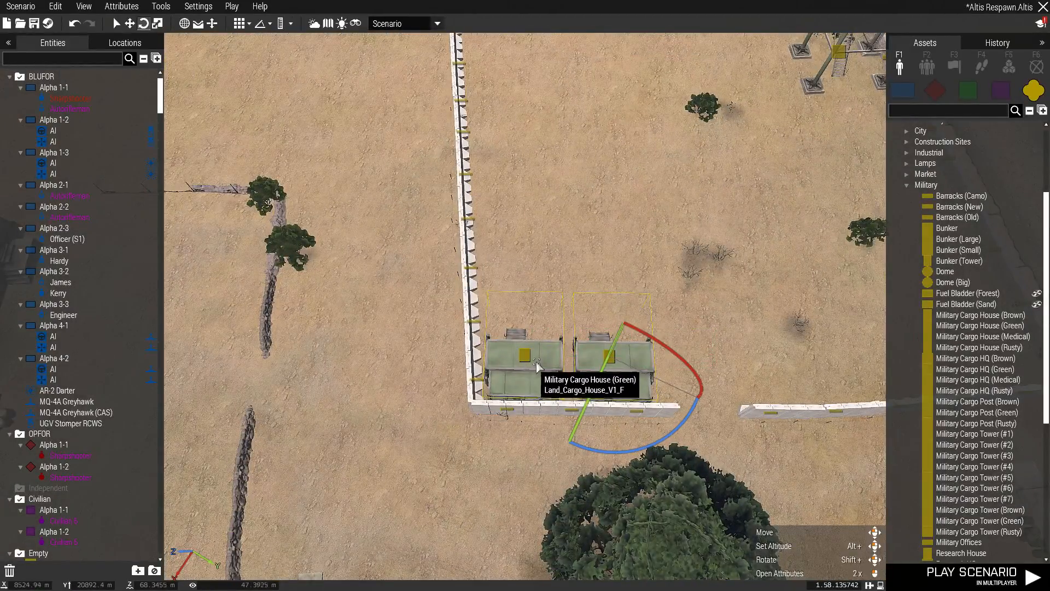
{"action": "right_click_drag", "start_coordinate": [532, 372], "coordinate": [546, 319]}
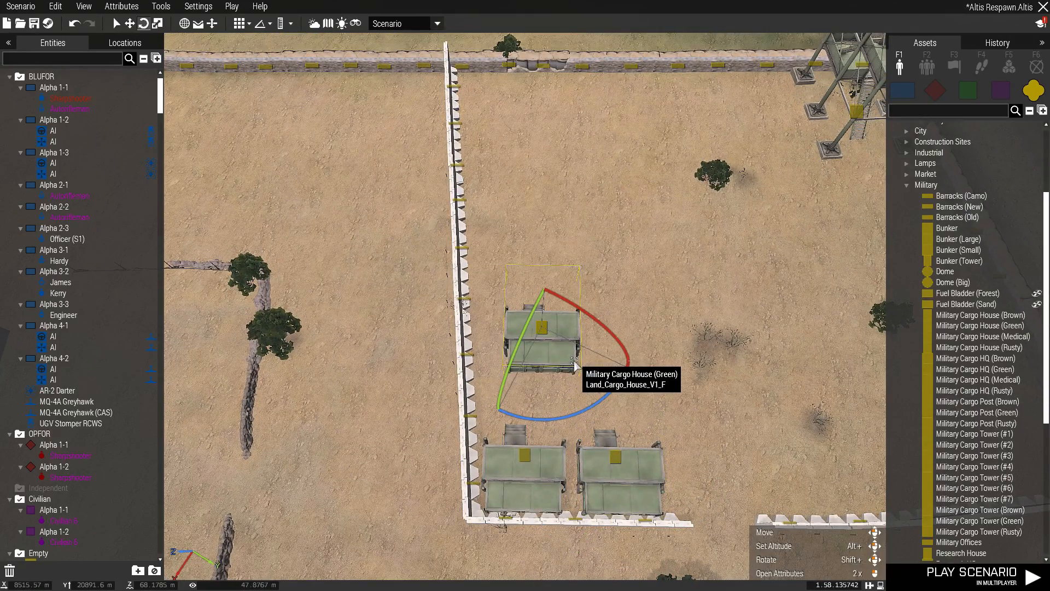
{"action": "left_click_drag", "start_coordinate": [528, 359], "coordinate": [527, 302]}
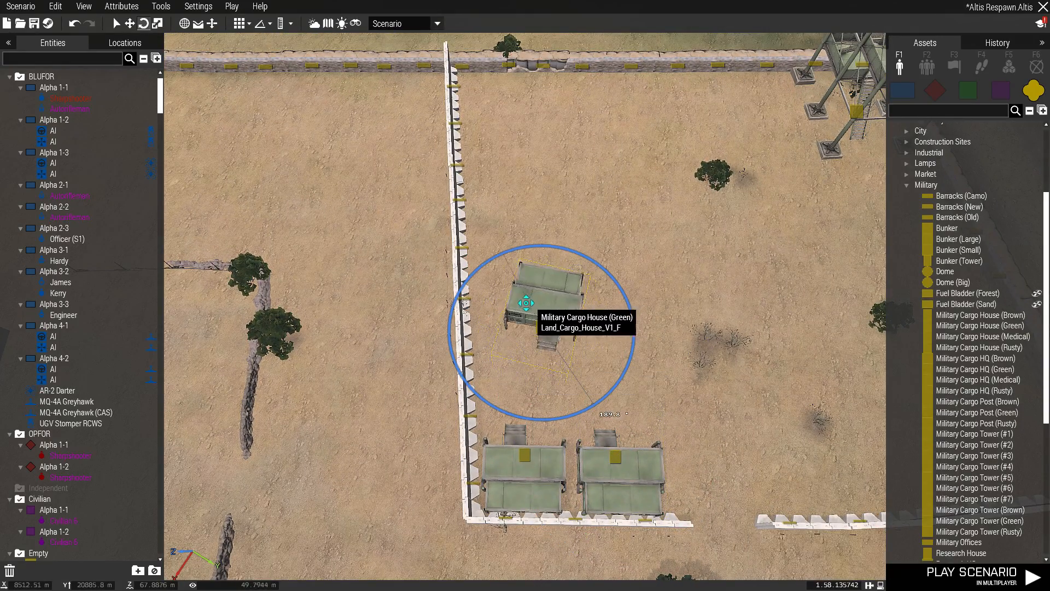
{"action": "scroll", "coordinate": [522, 300], "scroll_direction": "up", "scroll_amount": 4}
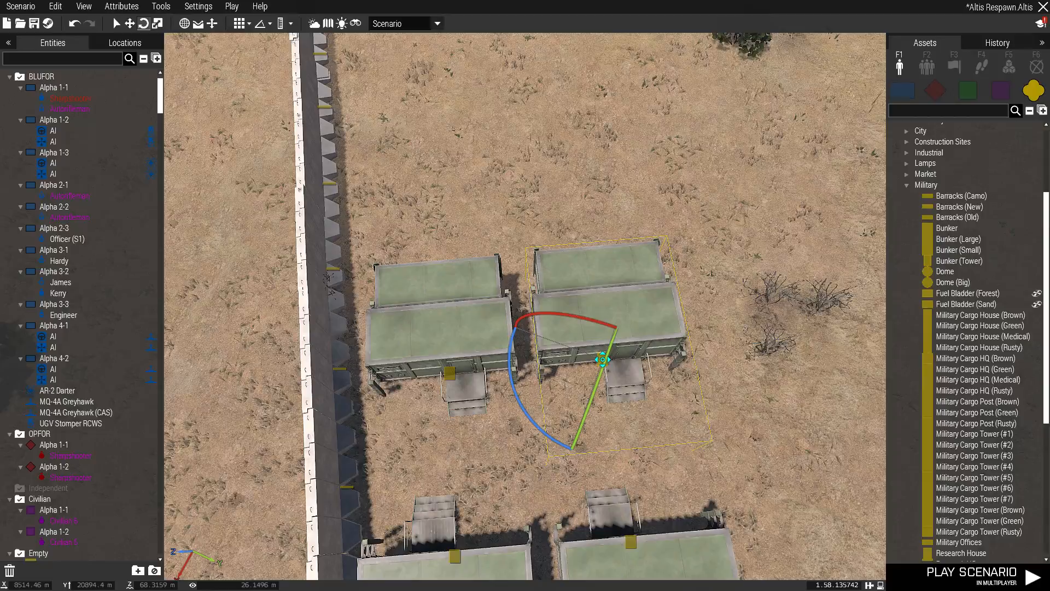
Step: Line up the last Military Cargo House (Green) with its neighbour so that both face the pair along the concrete wall
{"action": "scroll", "coordinate": [714, 363], "scroll_direction": "down", "scroll_amount": 6}
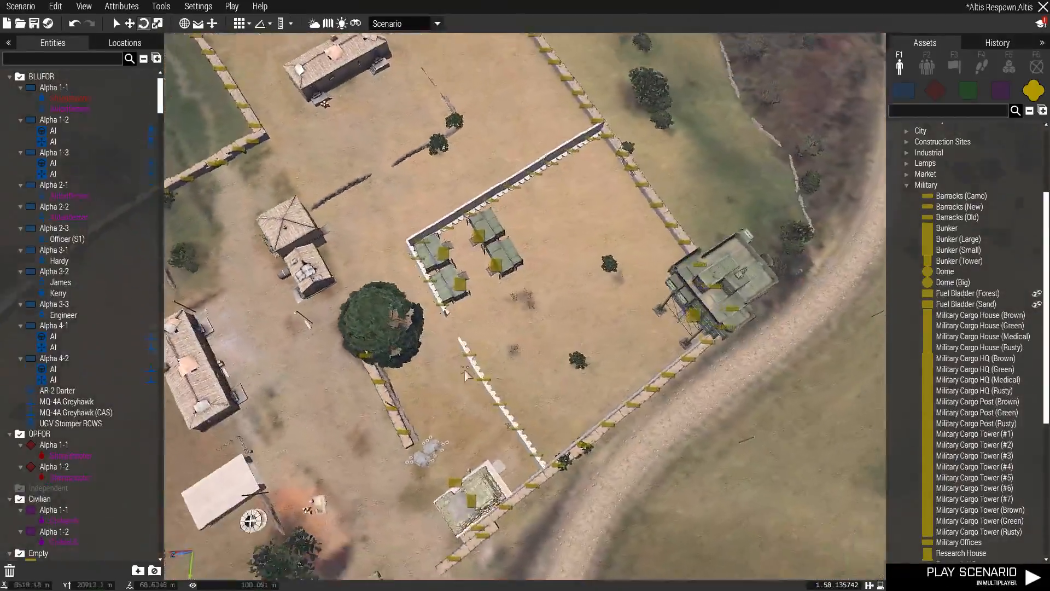
{"action": "right_click_drag", "start_coordinate": [468, 375], "coordinate": [495, 228]}
{"action": "scroll", "coordinate": [612, 367], "scroll_direction": "up", "scroll_amount": 2}
{"action": "key", "text": "d"}
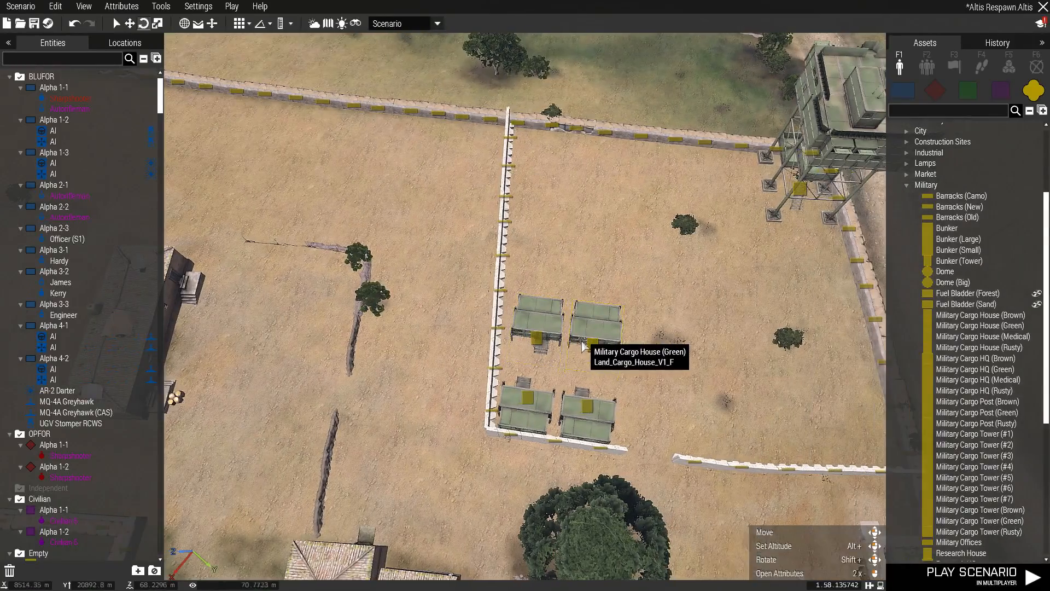
{"action": "right_click_drag", "start_coordinate": [531, 273], "coordinate": [486, 308]}
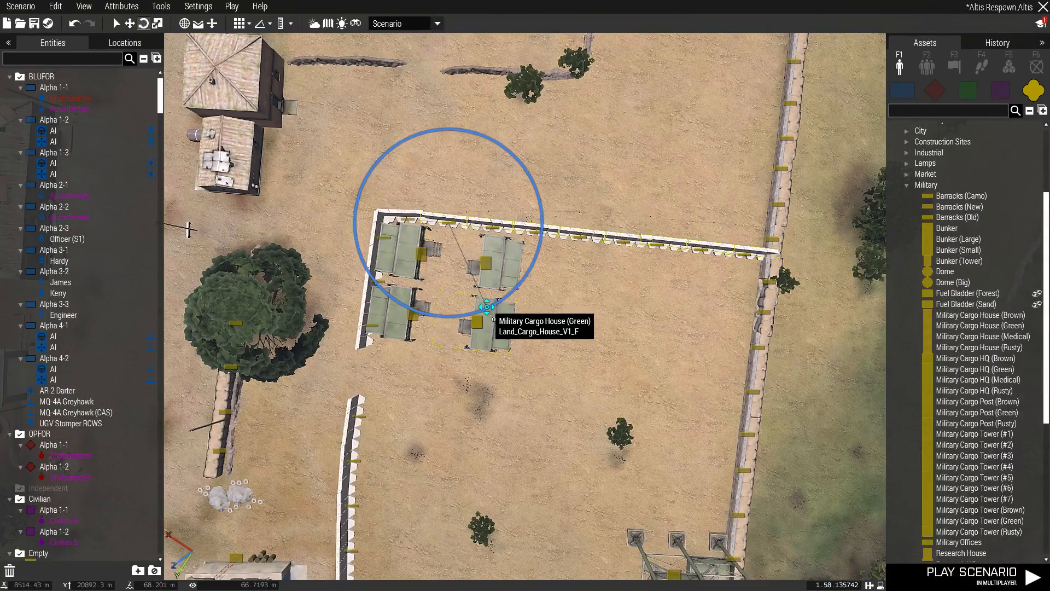
{"action": "left_click", "coordinate": [586, 331]}
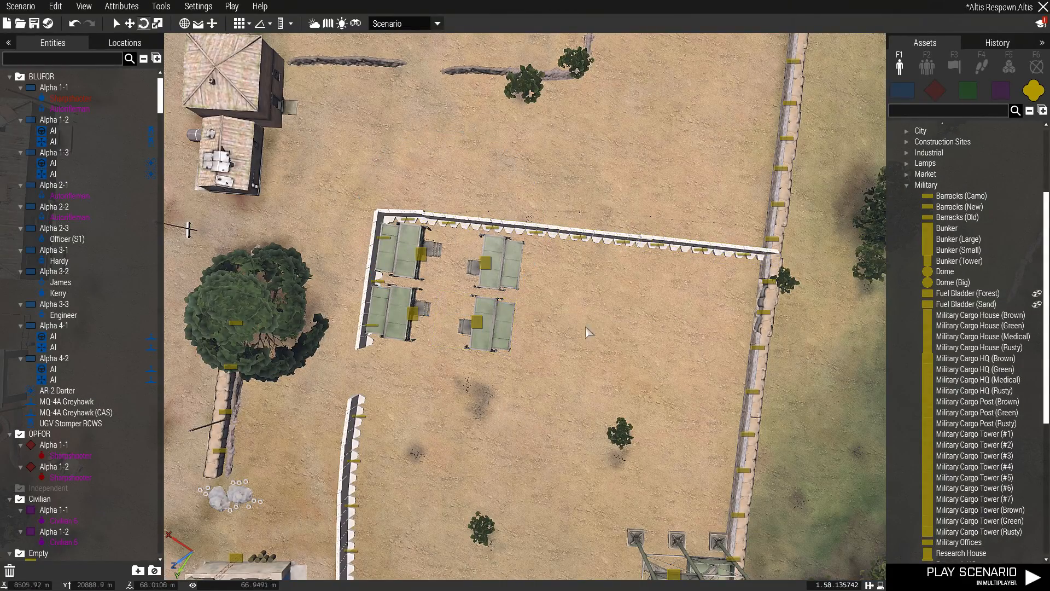
Step: Enclose the facing pair of cargo houses with a concrete wall along their back and open end
{"action": "scroll", "coordinate": [613, 314], "scroll_direction": "down", "scroll_amount": 4}
{"action": "right_click_drag", "start_coordinate": [612, 314], "coordinate": [250, 311]}
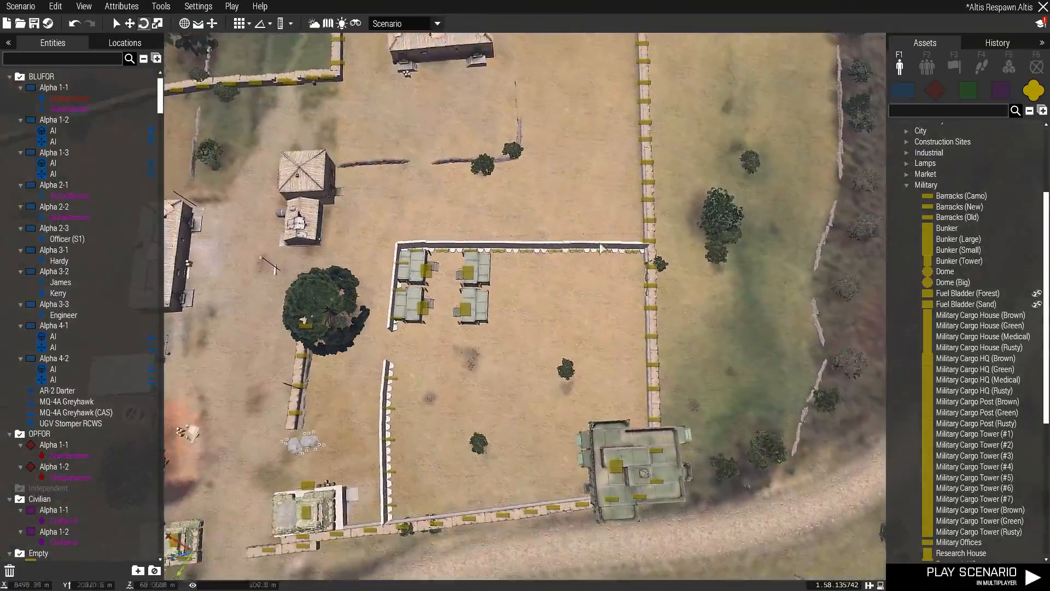
{"action": "scroll", "coordinate": [573, 223], "scroll_direction": "up", "scroll_amount": 4}
{"action": "right_click_drag", "start_coordinate": [547, 290], "coordinate": [969, 429]}
{"action": "scroll", "coordinate": [555, 282], "scroll_direction": "up", "scroll_amount": 5}
{"action": "scroll", "coordinate": [527, 287], "scroll_direction": "down", "scroll_amount": 4}
{"action": "scroll", "coordinate": [782, 317], "scroll_direction": "down", "scroll_amount": 4}
{"action": "scroll", "coordinate": [669, 297], "scroll_direction": "up", "scroll_amount": 3}
{"action": "scroll", "coordinate": [973, 437], "scroll_direction": "down", "scroll_amount": 5}
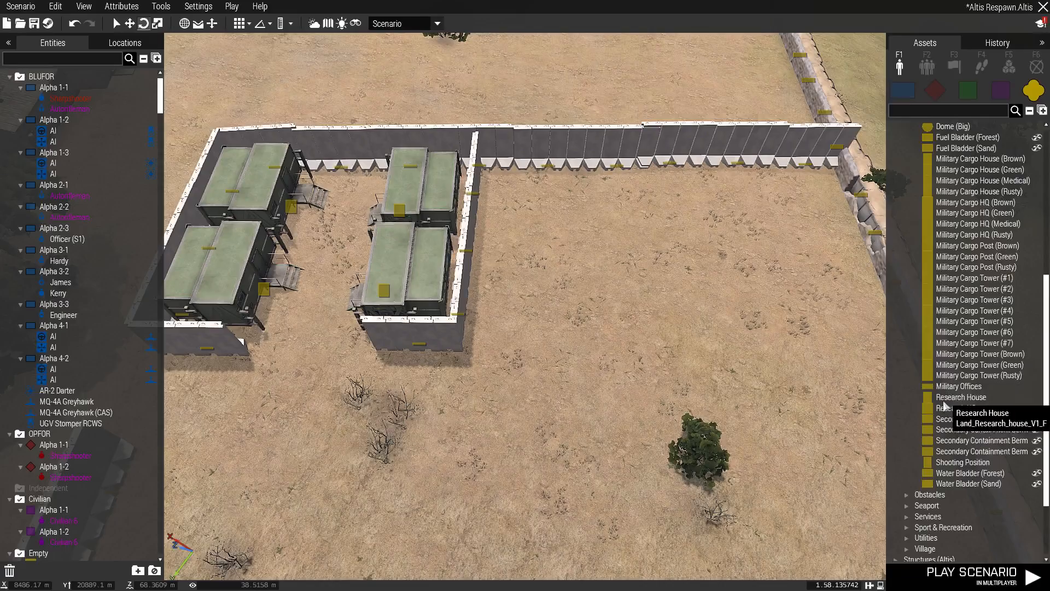
{"action": "left_click", "coordinate": [650, 302]}
{"action": "right_click_drag", "start_coordinate": [678, 349], "coordinate": [606, 277]}
{"action": "key", "text": "Delete"}
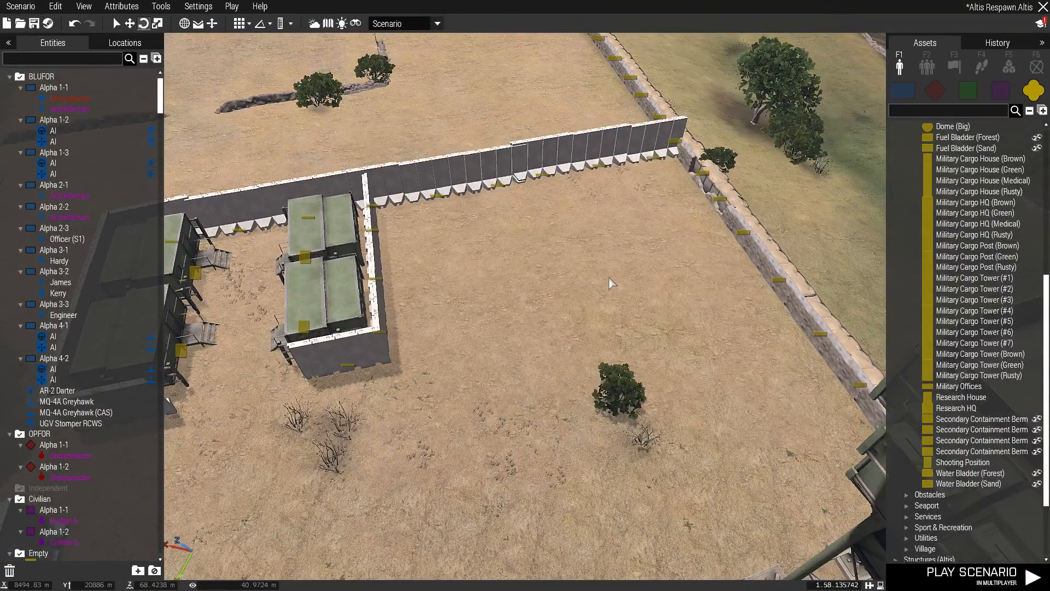
{"action": "left_click", "coordinate": [967, 420]}
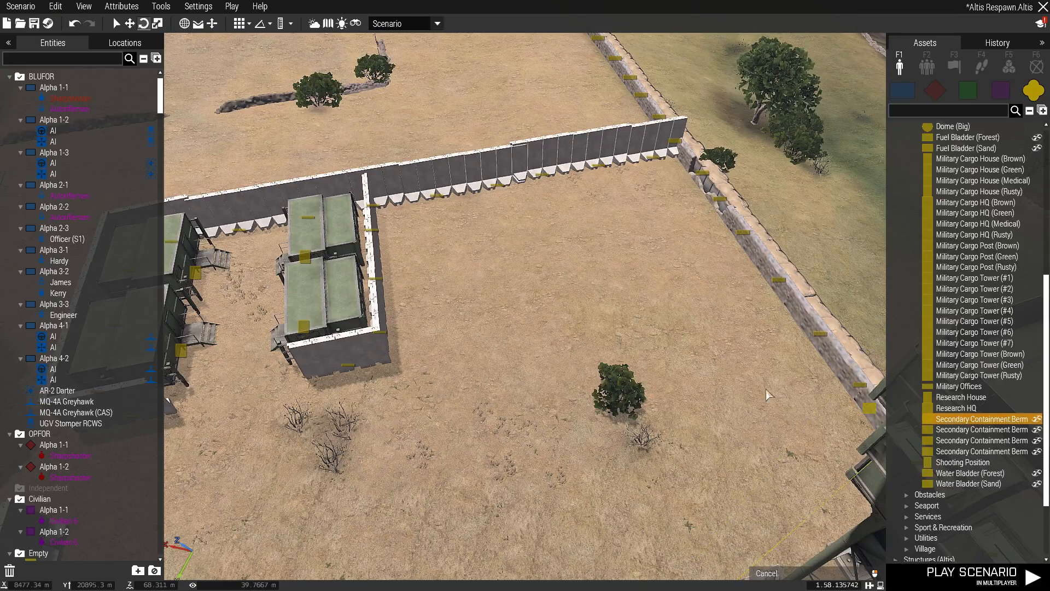
{"action": "left_click", "coordinate": [620, 331]}
{"action": "key", "text": "Delete"}
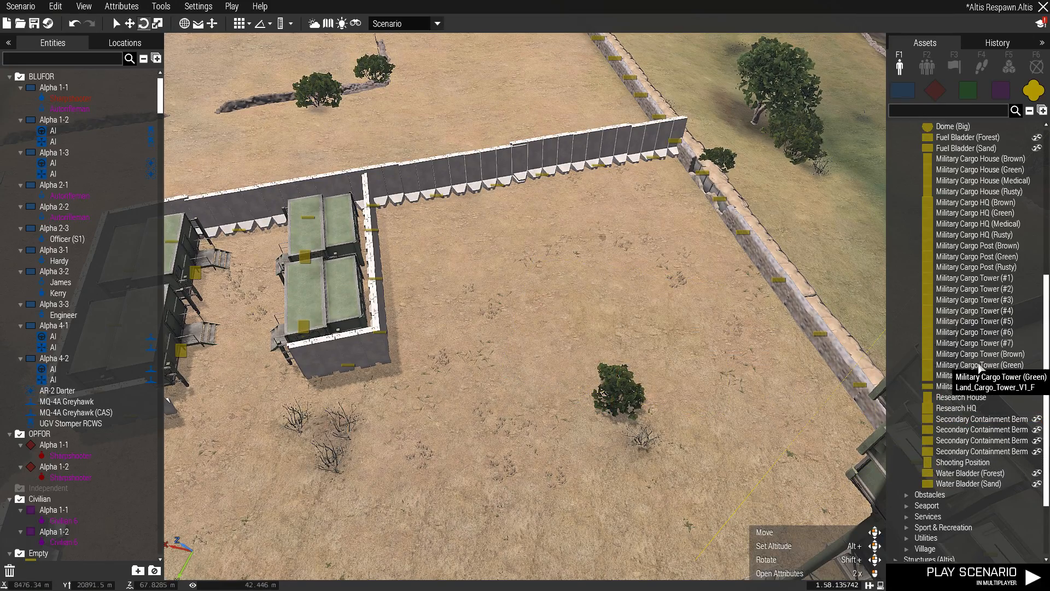
{"action": "scroll", "coordinate": [981, 332], "scroll_direction": "up", "scroll_amount": 3}
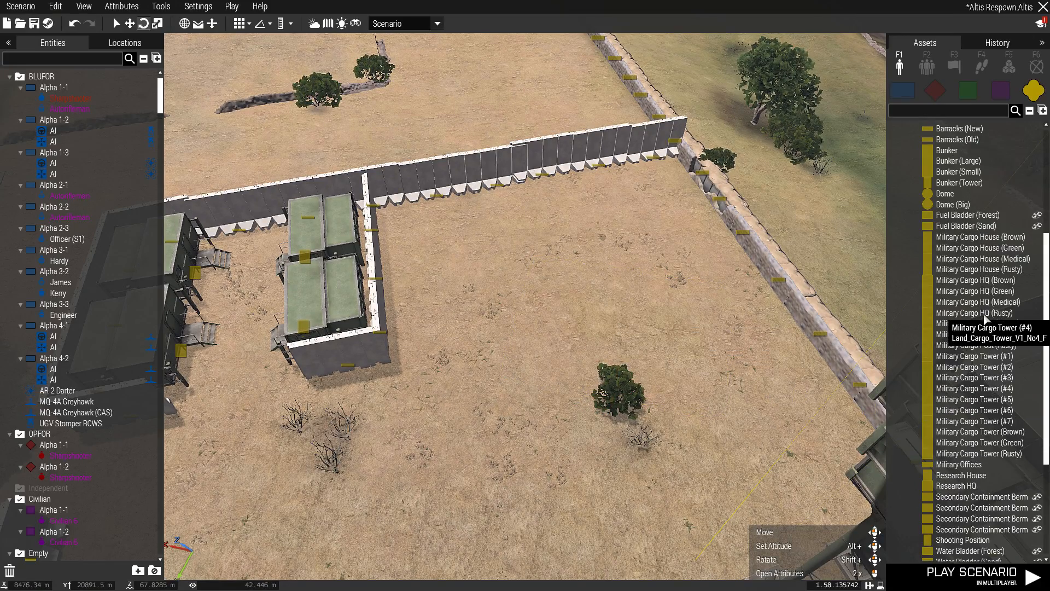
{"action": "left_click", "coordinate": [960, 236]}
{"action": "left_click", "coordinate": [569, 267]}
{"action": "key", "text": "Delete"}
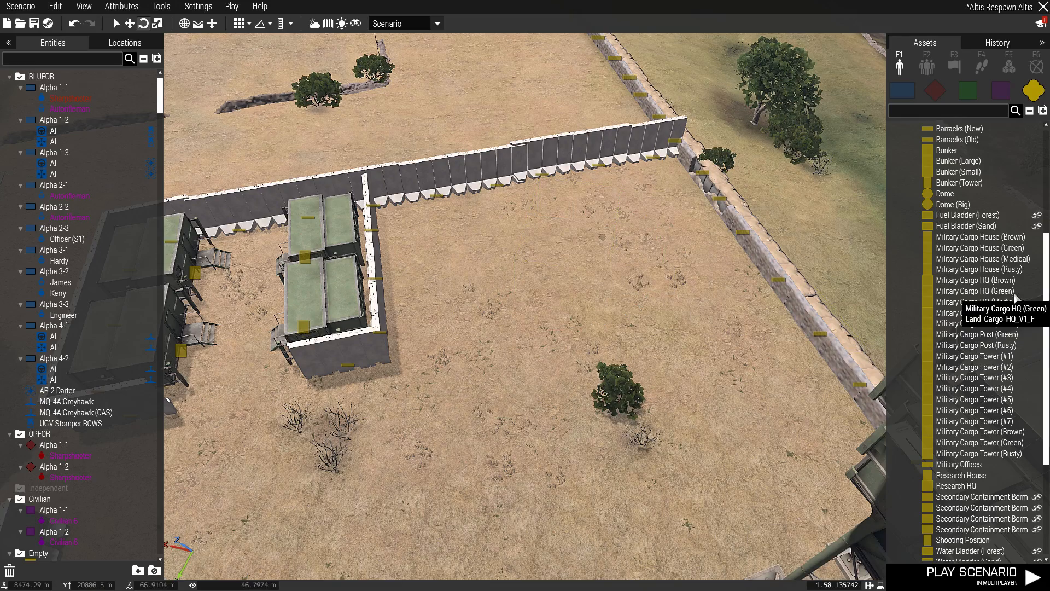
Step: Place a Military Cargo HQ (Green) in the inner yard, turned and moved into the corner of the concrete wall and H-barrier
{"action": "left_click", "coordinate": [575, 273]}
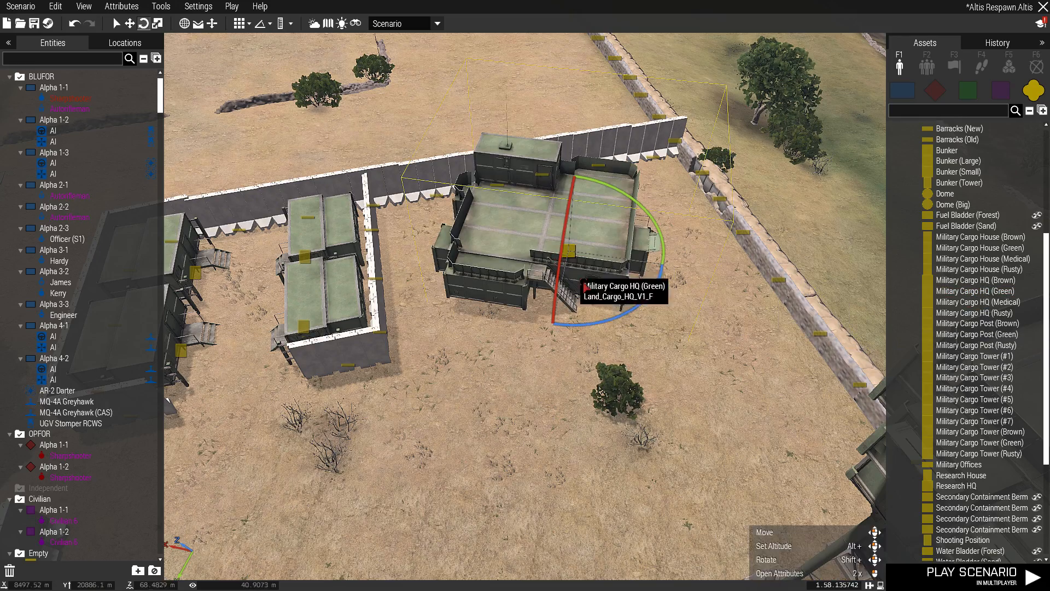
{"action": "left_click_drag", "start_coordinate": [536, 276], "coordinate": [548, 276], "text": "shift"}
{"action": "mouse_move", "coordinate": [564, 328]}
{"action": "right_mouse_down"}
{"action": "mouse_move", "coordinate": [625, 378]}
{"action": "mouse_move", "coordinate": [574, 320]}
{"action": "right_mouse_up"}
{"action": "left_click_drag", "start_coordinate": [575, 293], "coordinate": [629, 211]}
{"action": "key", "text": "d"}
{"action": "right_click_drag", "start_coordinate": [635, 262], "coordinate": [551, 343]}
{"action": "left_click_drag", "start_coordinate": [560, 313], "coordinate": [552, 316]}
Step: Adjust the cargo HQ's position so it sits close inside the H-barrier perimeter
{"action": "key", "text": "d"}
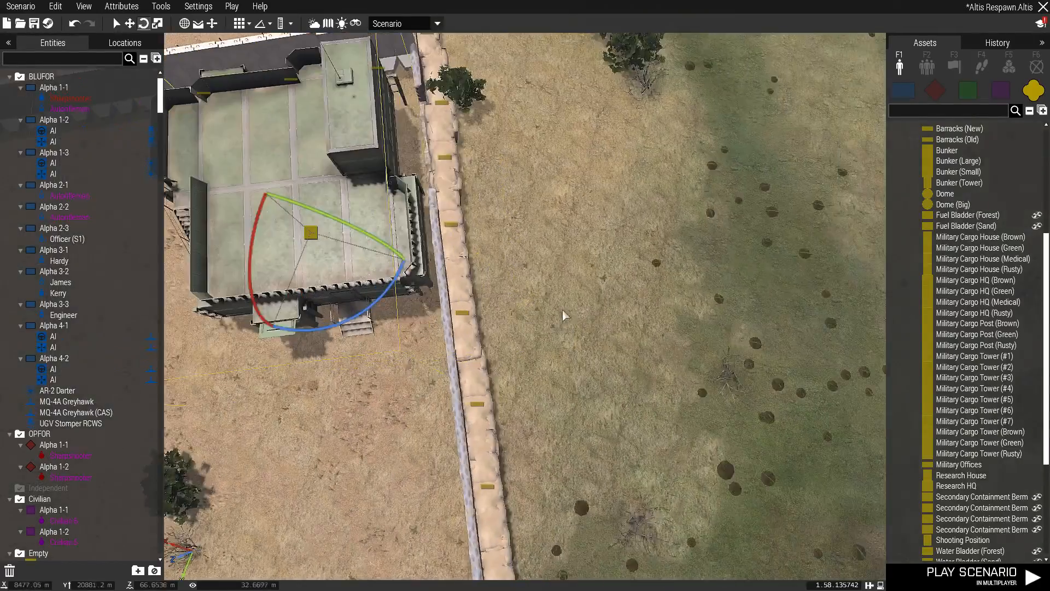
{"action": "key", "text": "a"}
{"action": "left_click_drag", "start_coordinate": [505, 206], "coordinate": [469, 218]}
{"action": "right_click_drag", "start_coordinate": [560, 299], "coordinate": [390, 272]}
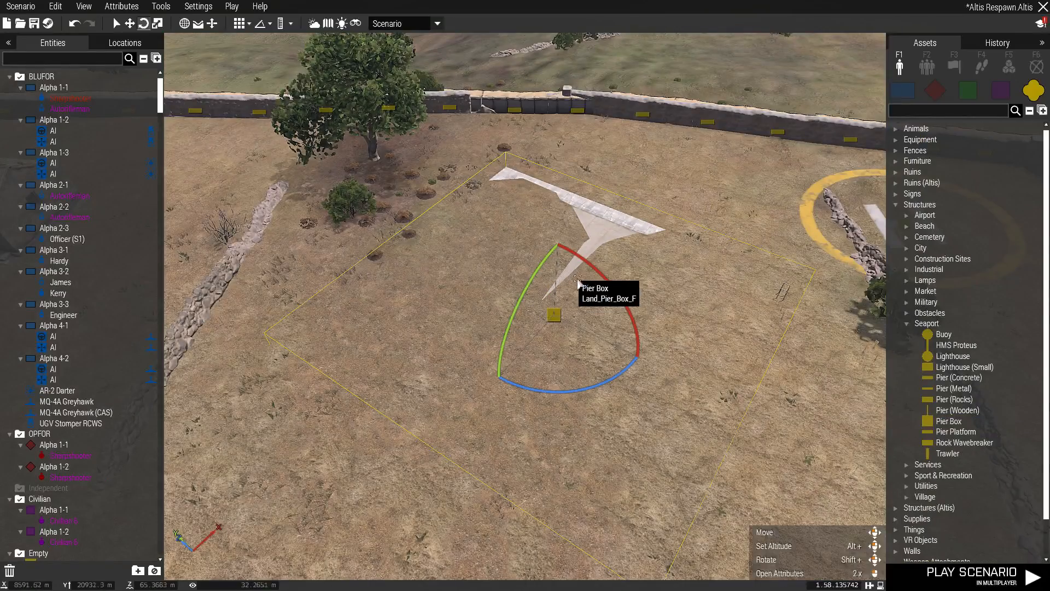
Step: Raise the Pier Box out of the ground and square it up as a concrete platform above the grass
{"action": "left_click_drag", "start_coordinate": [555, 301], "coordinate": [555, 296], "text": "alt"}
{"action": "right_click_drag", "start_coordinate": [506, 351], "coordinate": [545, 334]}
{"action": "left_click_drag", "start_coordinate": [636, 323], "coordinate": [673, 307]}
{"action": "right_click_drag", "start_coordinate": [640, 388], "coordinate": [651, 464]}
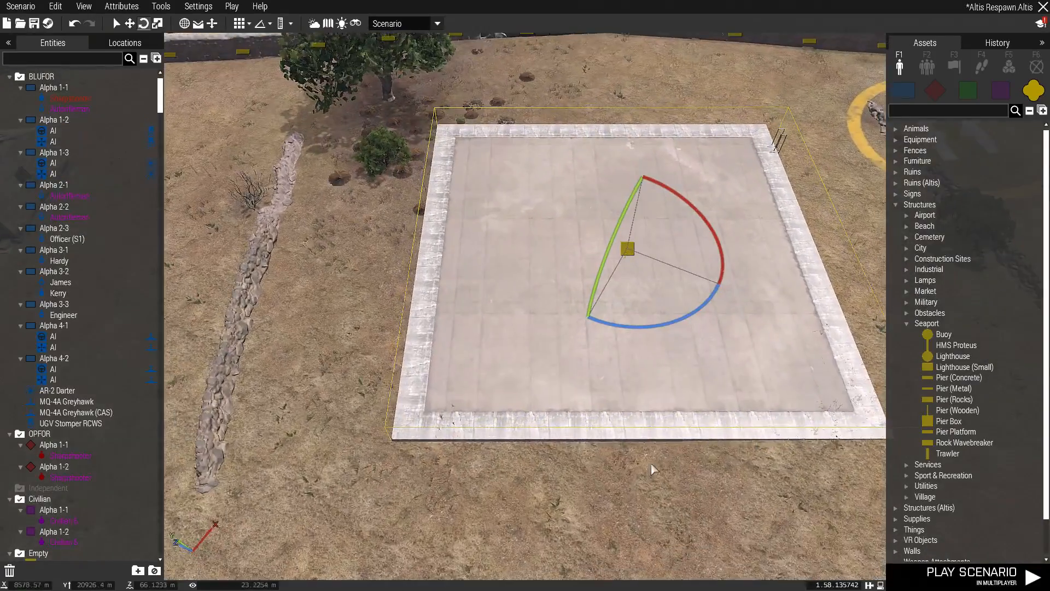
{"action": "left_click_drag", "start_coordinate": [642, 329], "coordinate": [648, 328]}
{"action": "key", "text": "d"}
{"action": "key", "text": "a"}
Step: Reposition the Pier Box in the field between the two stone walls, clear of the H-barrier perimeter
{"action": "left_click_drag", "start_coordinate": [567, 358], "coordinate": [615, 210]}
{"action": "key", "text": "w"}
{"action": "right_click_drag", "start_coordinate": [616, 215], "coordinate": [614, 317]}
{"action": "key", "text": "s"}
{"action": "key", "text": "w"}
{"action": "key", "text": "d"}
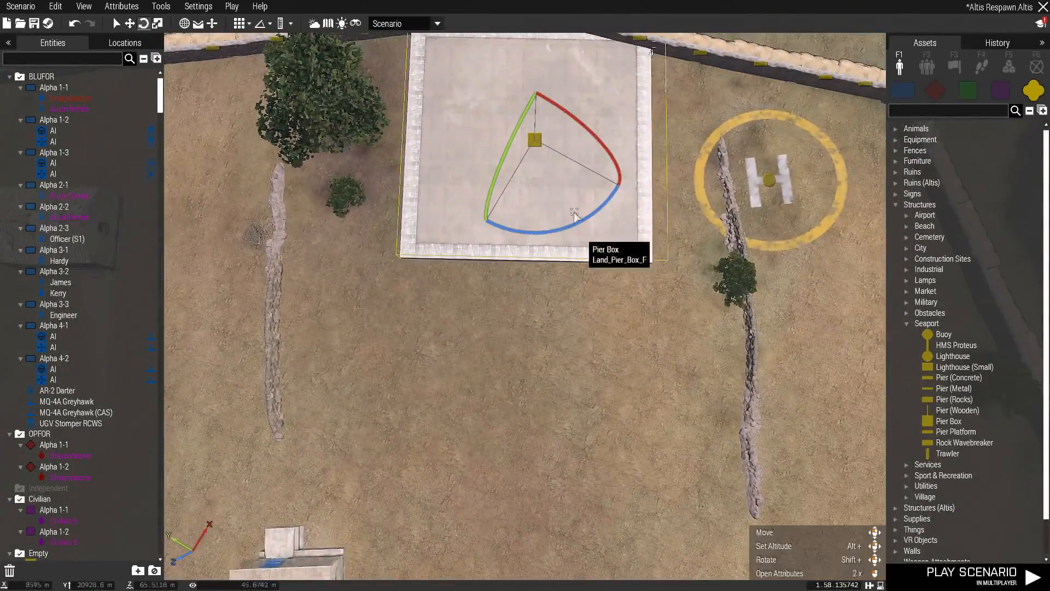
{"action": "left_click_drag", "start_coordinate": [536, 148], "coordinate": [522, 288]}
{"action": "left_click_drag", "start_coordinate": [644, 193], "coordinate": [647, 187]}
Step: Adjust the Pier Box's altitude relative to the surrounding ground, checking its edges
{"action": "right_click_drag", "start_coordinate": [566, 314], "coordinate": [578, 149]}
{"action": "right_click_drag", "start_coordinate": [560, 193], "coordinate": [579, 291]}
{"action": "key", "text": "a"}
{"action": "left_click_drag", "start_coordinate": [570, 205], "coordinate": [547, 153], "text": "alt"}
{"action": "key", "text": "d"}
{"action": "right_click_drag", "start_coordinate": [595, 216], "coordinate": [632, 300]}
{"action": "key", "text": "a"}
{"action": "key", "text": "s"}
Step: Search the assets for "stairs" and fit Canal Wall (Stairs) against the Pier Box's front edge at platform height
{"action": "scroll", "coordinate": [623, 311], "scroll_direction": "up", "scroll_amount": 5}
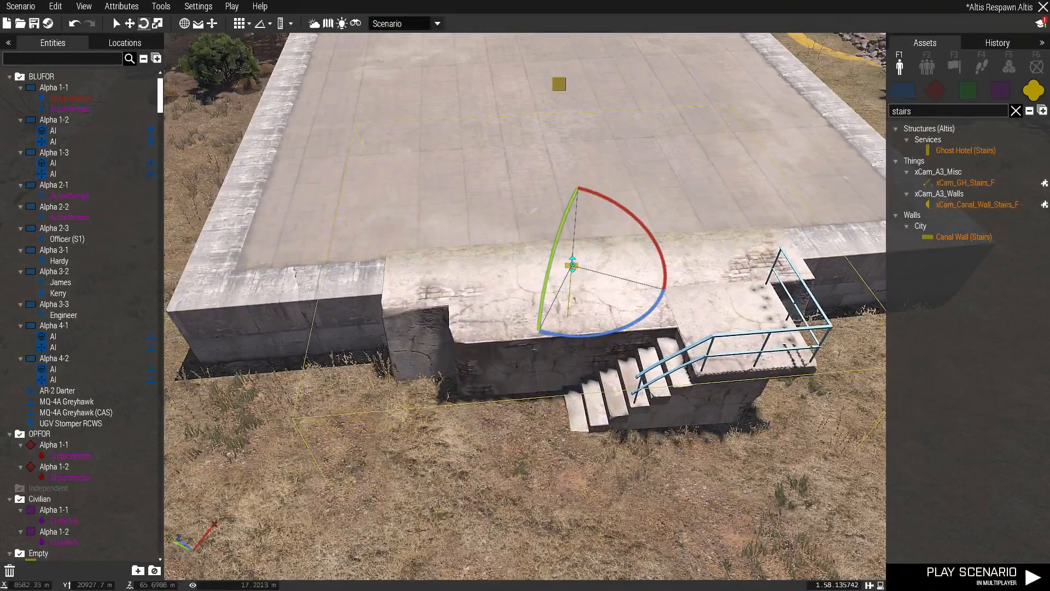
{"action": "left_click_drag", "start_coordinate": [572, 264], "coordinate": [574, 270], "text": "alt"}
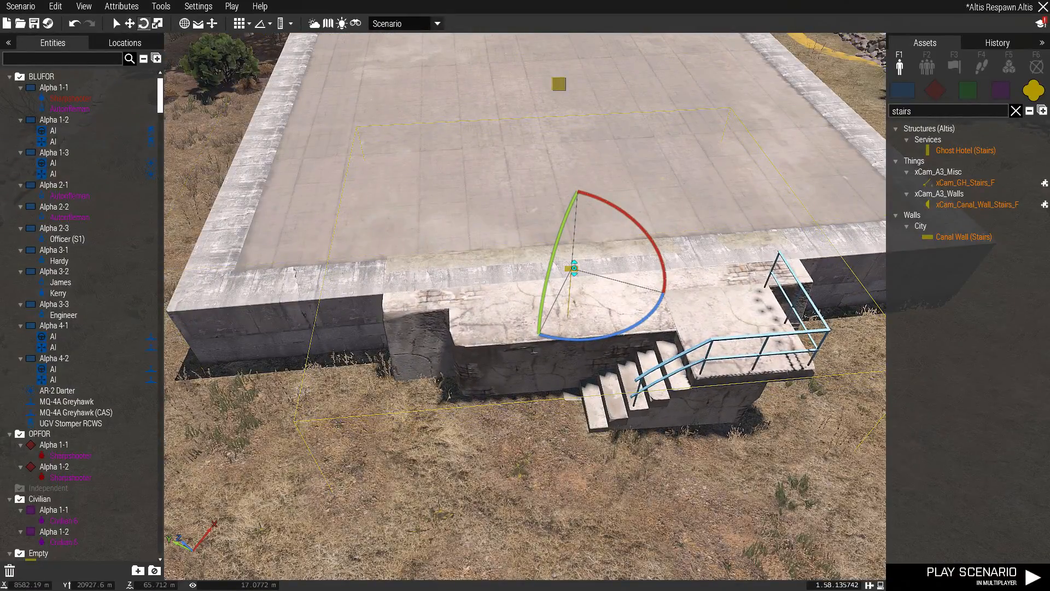
{"action": "key", "text": "s"}
{"action": "left_click", "coordinate": [557, 330]}
{"action": "key", "text": "a"}
{"action": "right_click_drag", "start_coordinate": [558, 331], "coordinate": [531, 328]}
Step: Try to put the circular helipad on top of the Pier Box by moving it over the platform and raising it
{"action": "key", "text": "w"}
{"action": "key", "text": "d"}
{"action": "key", "text": "s"}
{"action": "key", "text": "a"}
{"action": "key", "text": "w"}
{"action": "key", "text": "d"}
{"action": "left_click_drag", "start_coordinate": [607, 229], "coordinate": [443, 360]}
{"action": "key", "text": "a"}
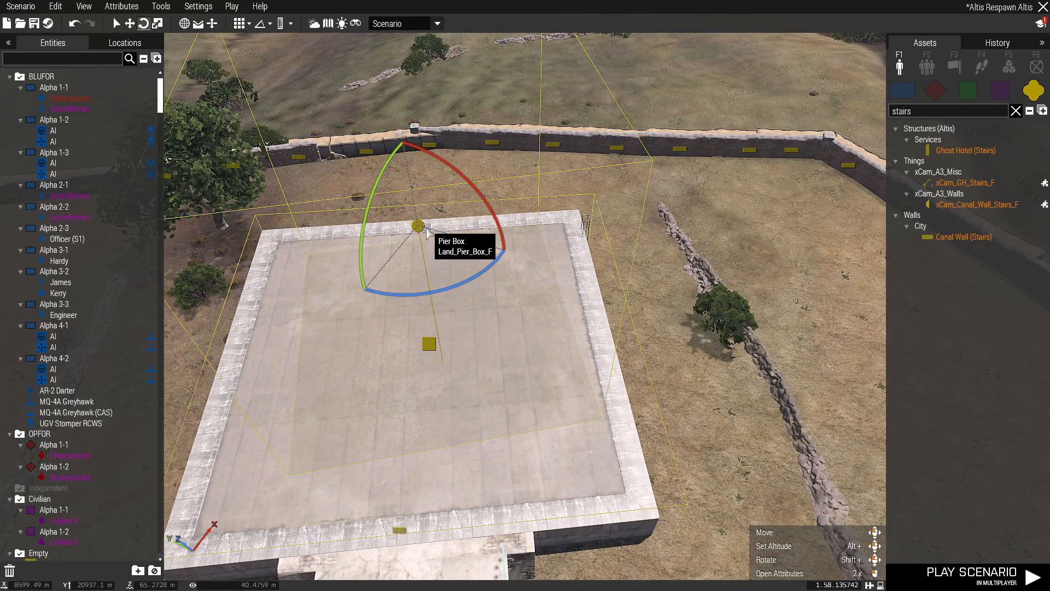
{"action": "key", "text": "a"}
{"action": "left_click_drag", "start_coordinate": [608, 233], "coordinate": [605, 168], "text": "alt"}
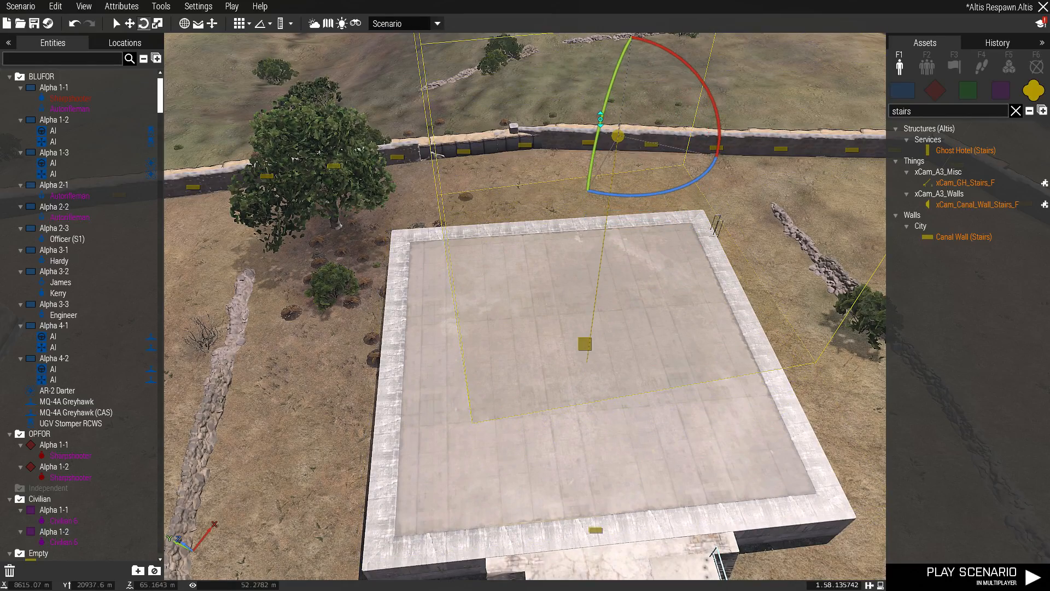
{"action": "key", "text": "d"}
{"action": "left_click_drag", "start_coordinate": [601, 119], "coordinate": [729, 196]}
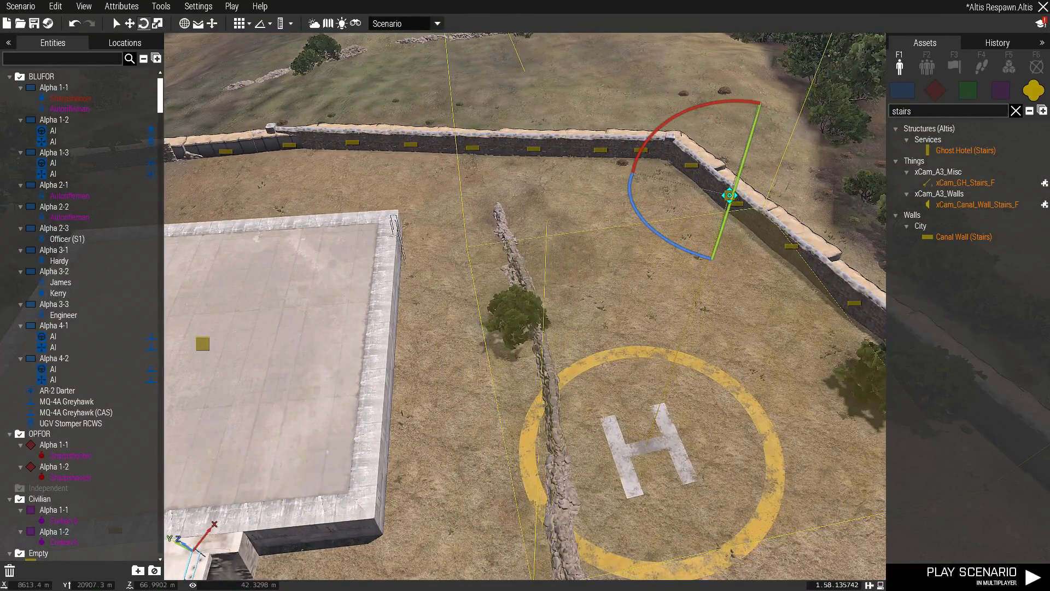
Step: Search the assets for "heli", move the circular helipad away from the platform and delete it
{"action": "left_click_drag", "start_coordinate": [692, 425], "coordinate": [683, 452]}
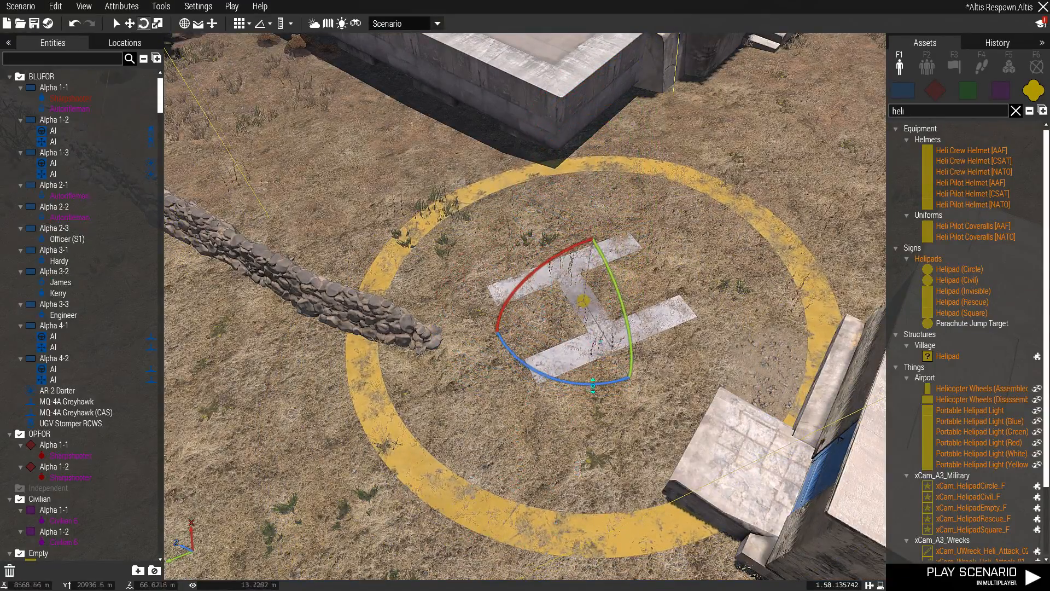
{"action": "left_click_drag", "start_coordinate": [572, 367], "coordinate": [453, 436]}
{"action": "scroll", "coordinate": [363, 405], "scroll_direction": "down", "scroll_amount": 5}
{"action": "key", "text": "a"}
{"action": "scroll", "coordinate": [492, 465], "scroll_direction": "down", "scroll_amount": 5}
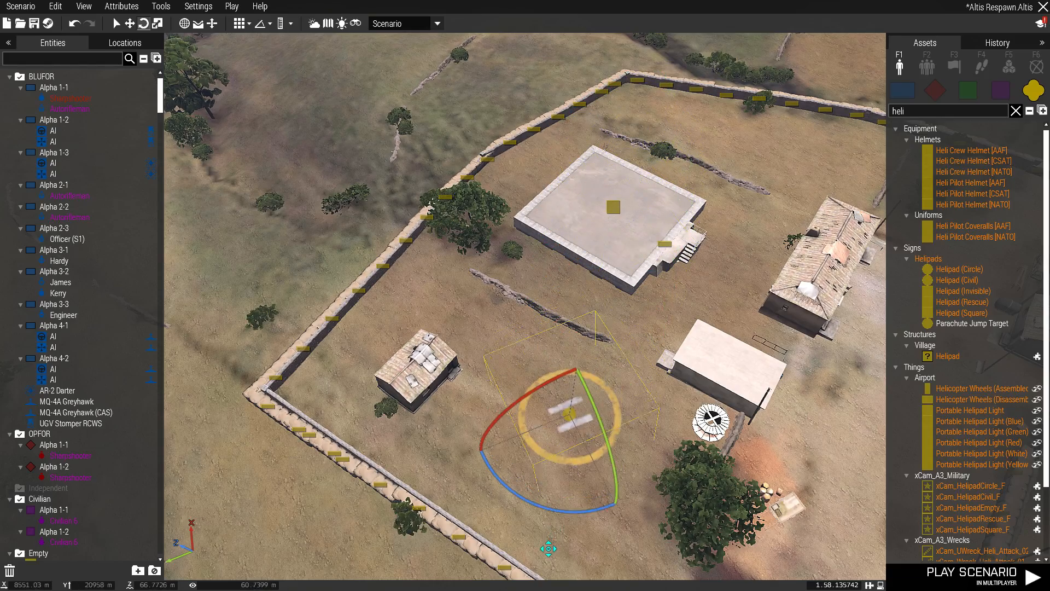
{"action": "key", "text": "Delete"}
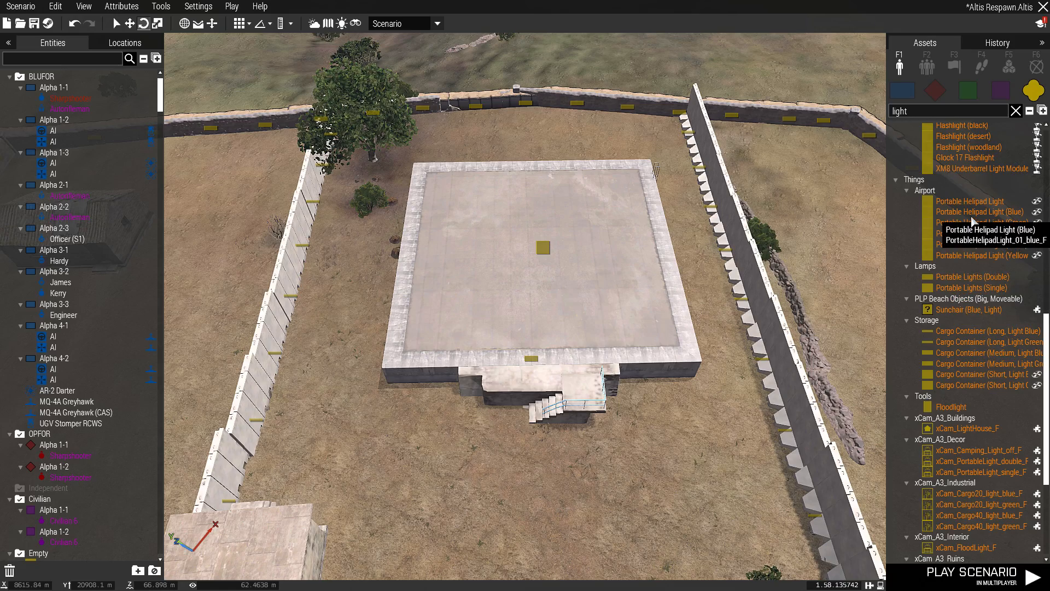
Step: Search the assets for "light" and place a Portable Helipad Light (Red) on a front corner of the platform
{"action": "scroll", "coordinate": [708, 356], "scroll_direction": "up", "scroll_amount": 10}
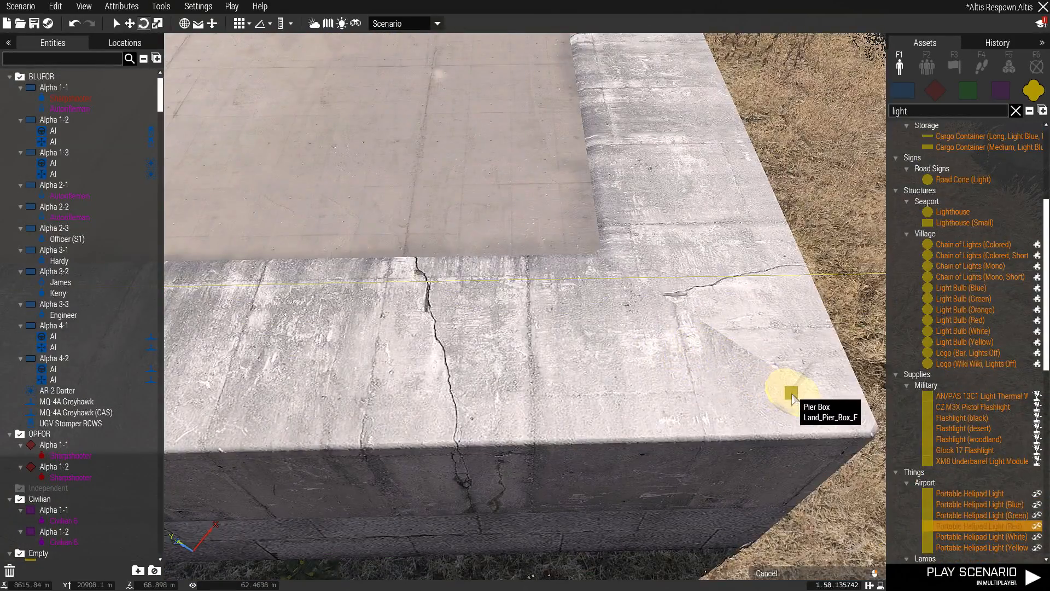
{"action": "left_click", "coordinate": [603, 260]}
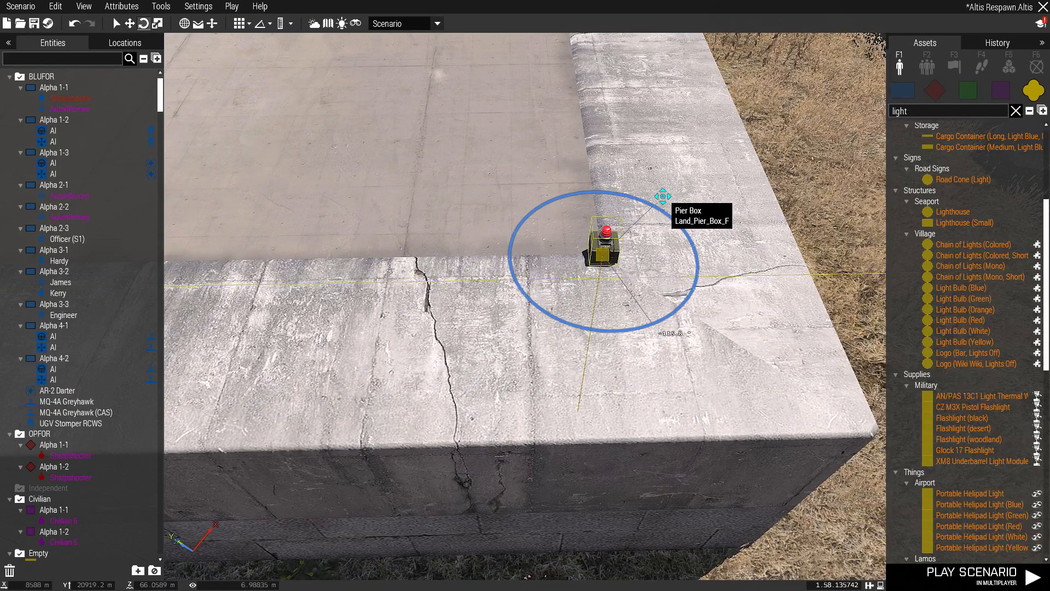
{"action": "key", "text": "w"}
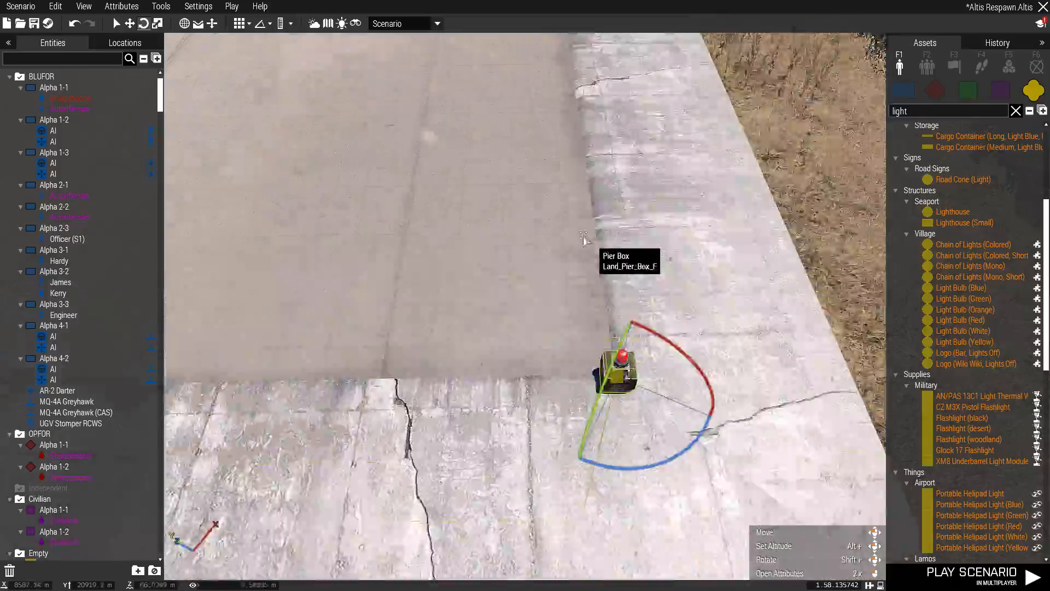
Step: Add red portable helipad lights at the other corners of the Pier Box platform
{"action": "key", "text": "w"}
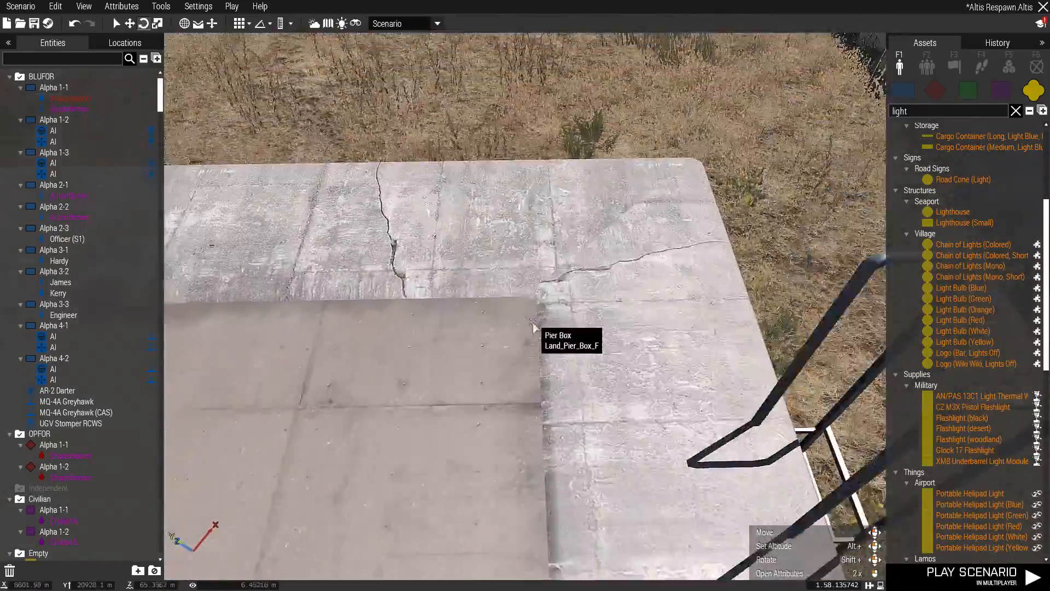
{"action": "key", "text": "a"}
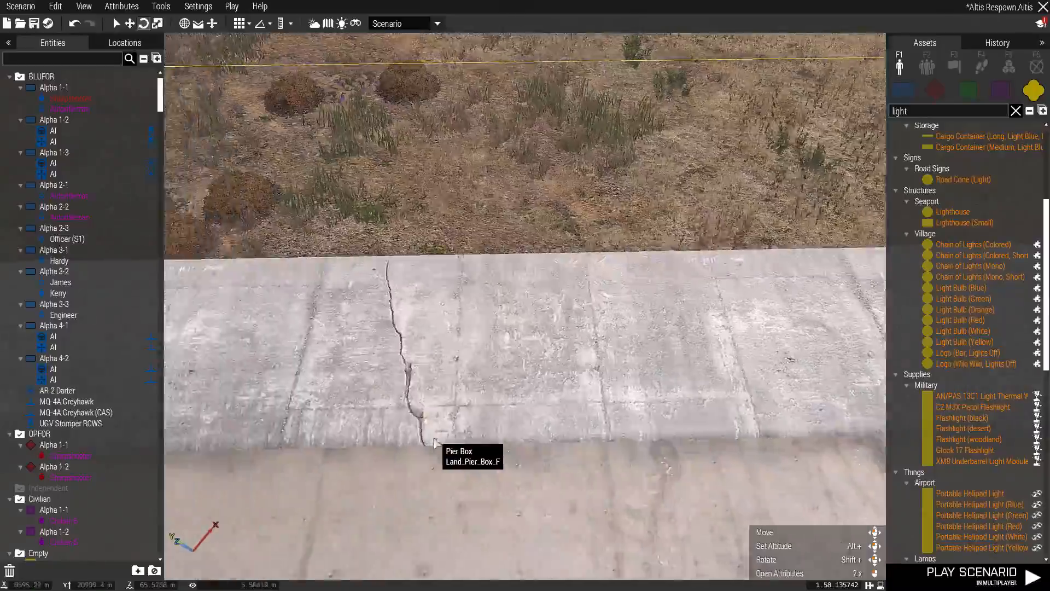
{"action": "right_click_drag", "start_coordinate": [434, 441], "coordinate": [474, 476]}
{"action": "mouse_move", "coordinate": [658, 477]}
{"action": "right_mouse_down"}
{"action": "mouse_move", "coordinate": [621, 429]}
{"action": "mouse_move", "coordinate": [566, 414]}
{"action": "mouse_move", "coordinate": [573, 354]}
{"action": "right_mouse_up"}
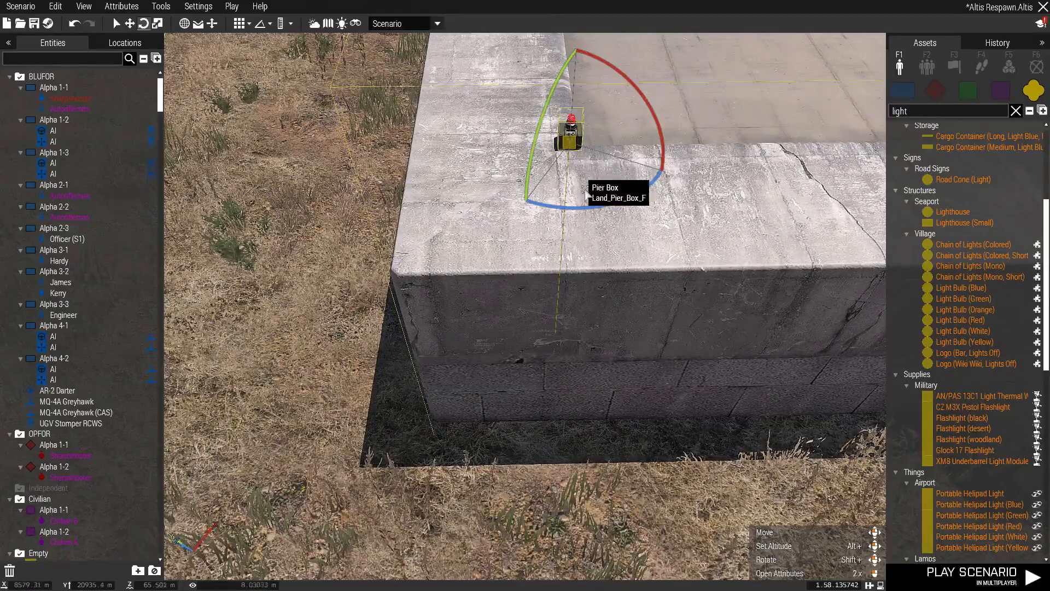
{"action": "right_click_drag", "start_coordinate": [582, 186], "coordinate": [615, 468]}
{"action": "scroll", "coordinate": [615, 469], "scroll_direction": "down", "scroll_amount": 10}
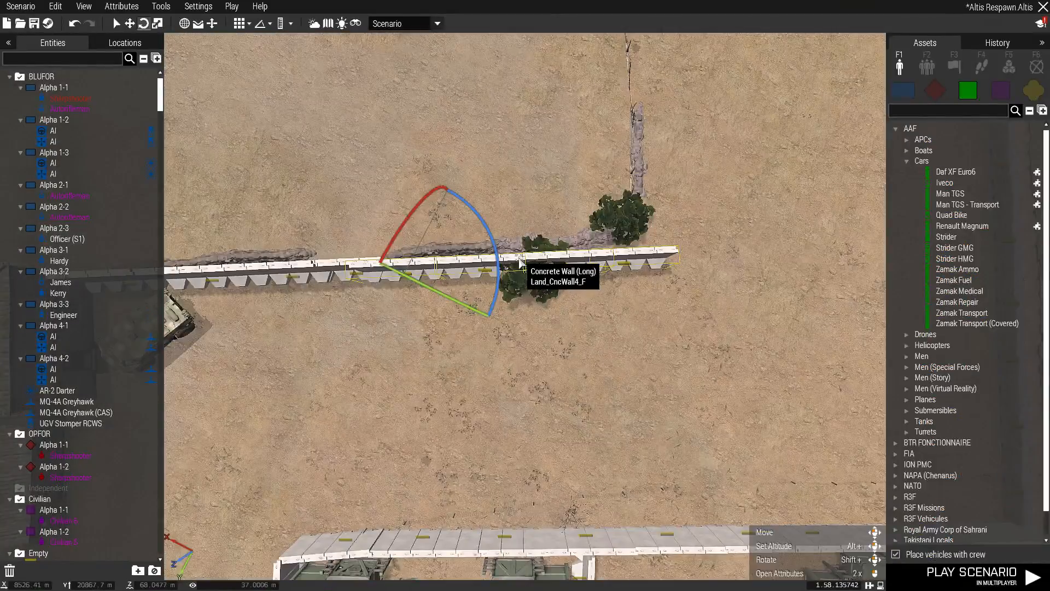
Step: Continue the outer concrete wall towards the H-barrier with further Concrete Wall (Long) sections
{"action": "mouse_move", "coordinate": [519, 263]}
{"action": "left_mouse_down"}
{"action": "mouse_move", "coordinate": [544, 256]}
{"action": "mouse_move", "coordinate": [515, 265]}
{"action": "left_mouse_up"}
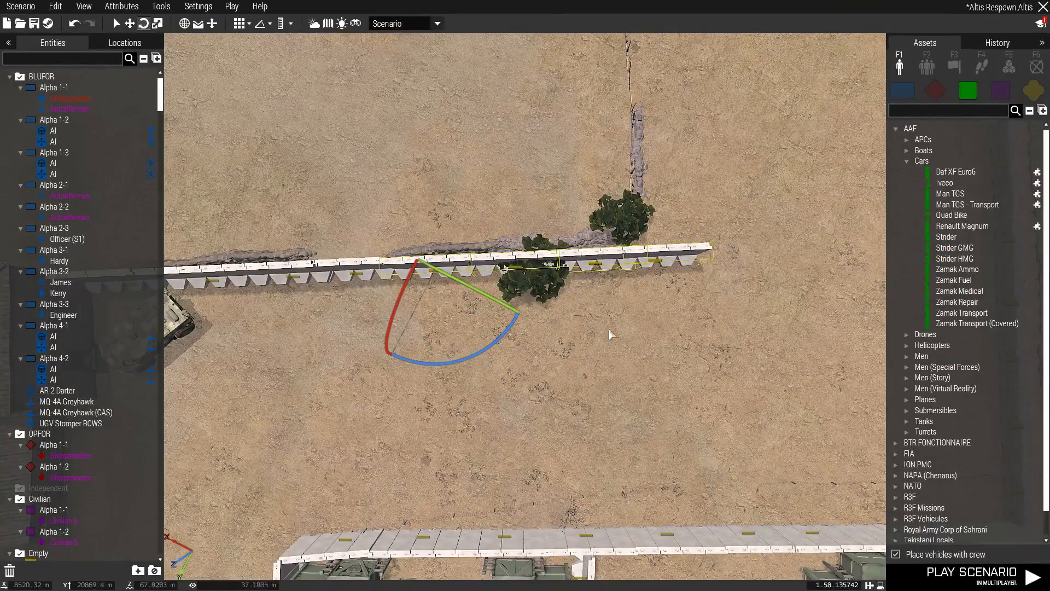
{"action": "left_click", "coordinate": [595, 325]}
{"action": "key", "text": "d"}
{"action": "left_click_drag", "start_coordinate": [514, 250], "coordinate": [561, 262]}
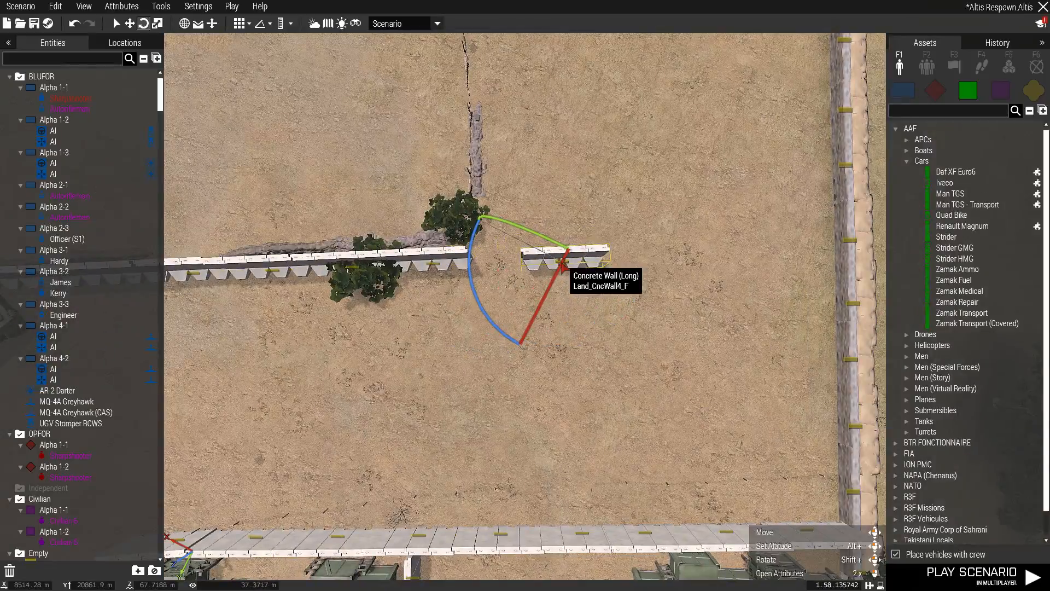
{"action": "right_click_drag", "start_coordinate": [513, 372], "coordinate": [580, 215]}
Step: Join the loose Concrete Wall (Long) section to the end of the outer wall row and inspect the line
{"action": "key", "text": "a"}
{"action": "scroll", "coordinate": [393, 334], "scroll_direction": "down", "scroll_amount": 3}
{"action": "scroll", "coordinate": [579, 215], "scroll_direction": "up", "scroll_amount": 5}
{"action": "key", "text": "a"}
{"action": "key", "text": "w"}
{"action": "key", "text": "d"}
{"action": "left_click_drag", "start_coordinate": [419, 213], "coordinate": [514, 300]}
{"action": "left_click", "coordinate": [552, 320]}
Step: Park two AAF Strider vehicles side by side in front of the concrete wall, both facing away from it
{"action": "key", "text": "s"}
{"action": "right_click_drag", "start_coordinate": [553, 320], "coordinate": [688, 282]}
{"action": "key", "text": "a"}
{"action": "key", "text": "w"}
{"action": "key", "text": "w"}
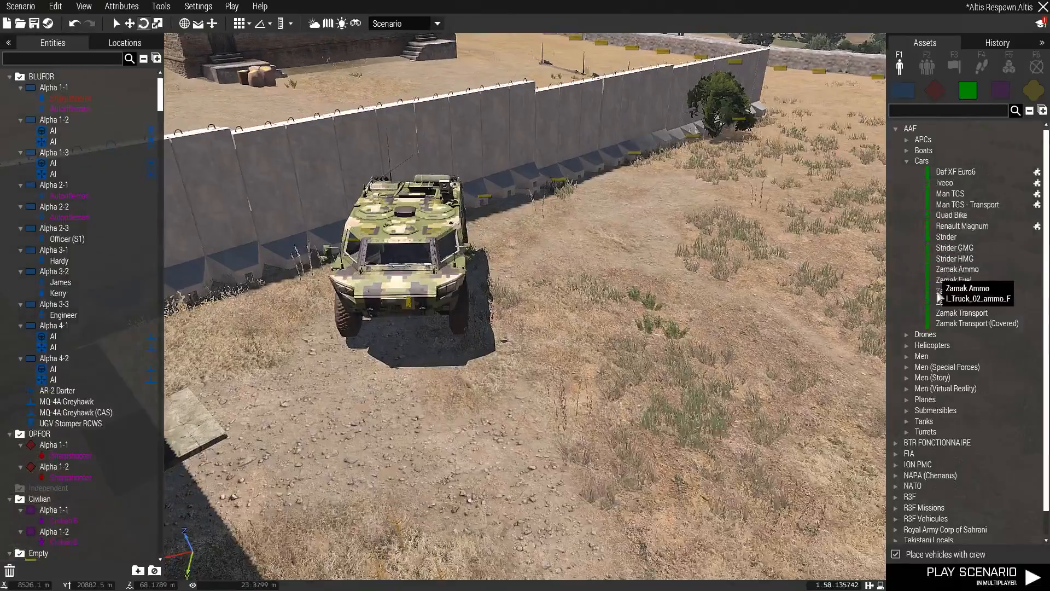
{"action": "key", "text": "d"}
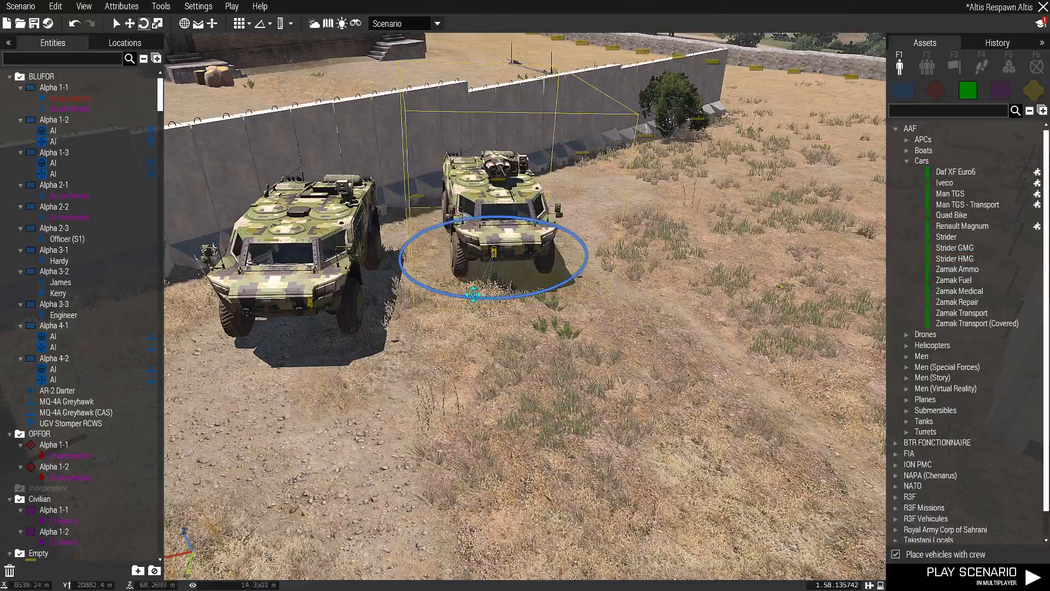
Step: Rotate and shift the Strider HMG so it stands parallel to the first Strider in front of the concrete wall
{"action": "key", "text": "w"}
{"action": "right_click_drag", "start_coordinate": [546, 306], "coordinate": [537, 424]}
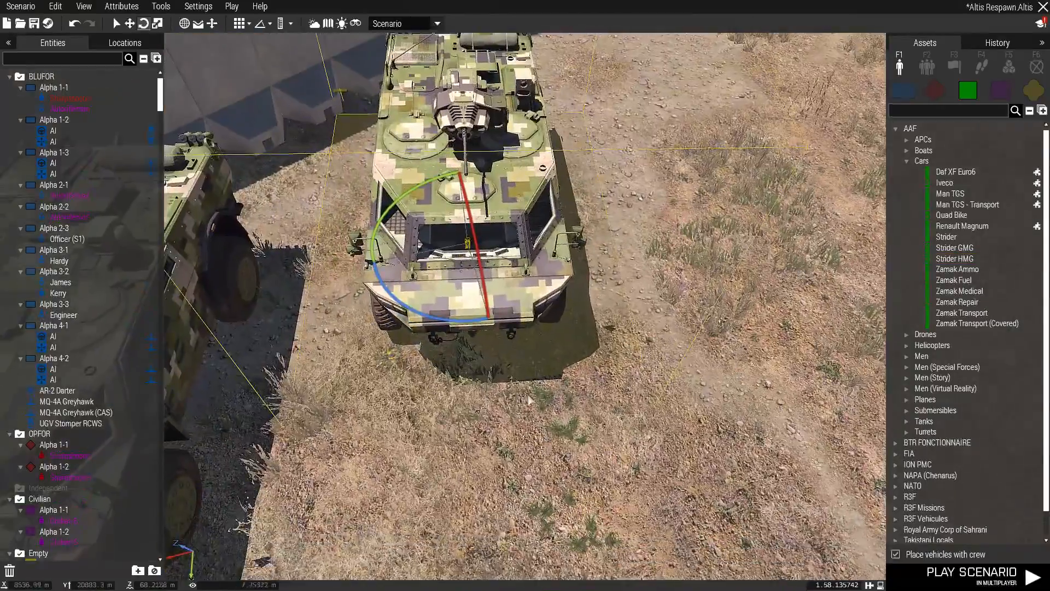
{"action": "left_click_drag", "start_coordinate": [524, 278], "coordinate": [547, 232]}
{"action": "key", "text": "d"}
{"action": "right_click_drag", "start_coordinate": [547, 232], "coordinate": [238, 319]}
{"action": "key", "text": "w"}
{"action": "left_click_drag", "start_coordinate": [498, 387], "coordinate": [477, 361]}
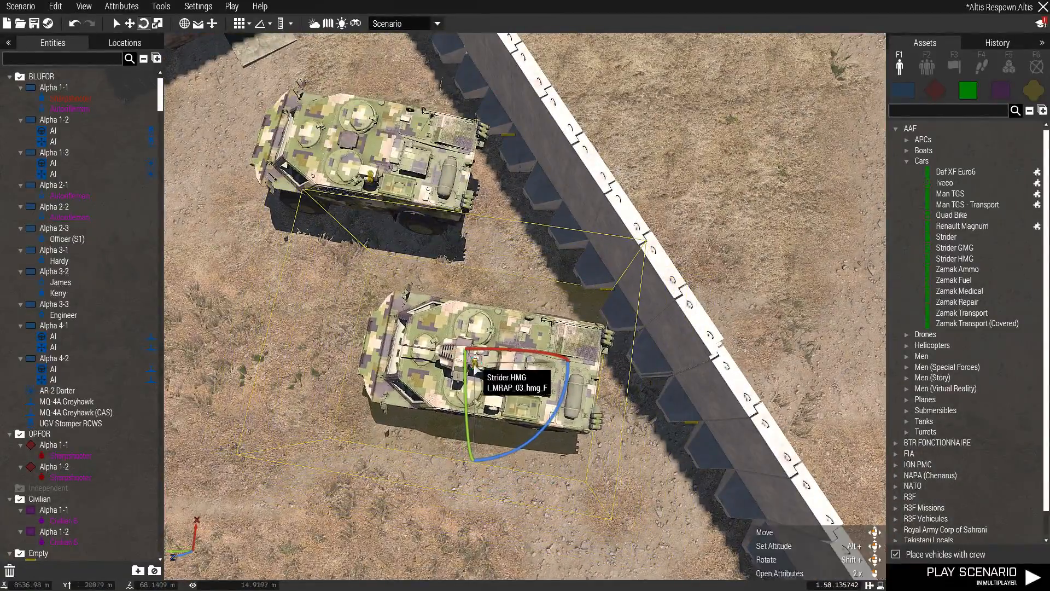
{"action": "key", "text": "a"}
{"action": "left_click", "coordinate": [417, 341]}
Step: Try parking an AAF Zamak Transport beside the Strider HMG, and delete it again
{"action": "right_click_drag", "start_coordinate": [416, 341], "coordinate": [620, 215]}
{"action": "key", "text": "d"}
{"action": "key", "text": "a"}
{"action": "key", "text": "d"}
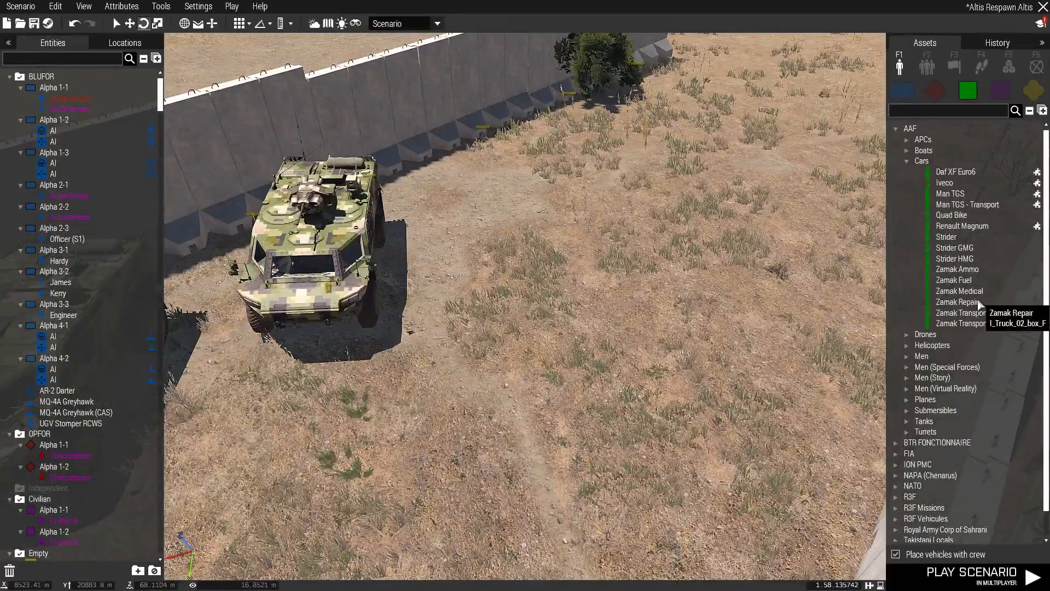
{"action": "key", "text": "w"}
{"action": "key", "text": "a"}
{"action": "key", "text": "d"}
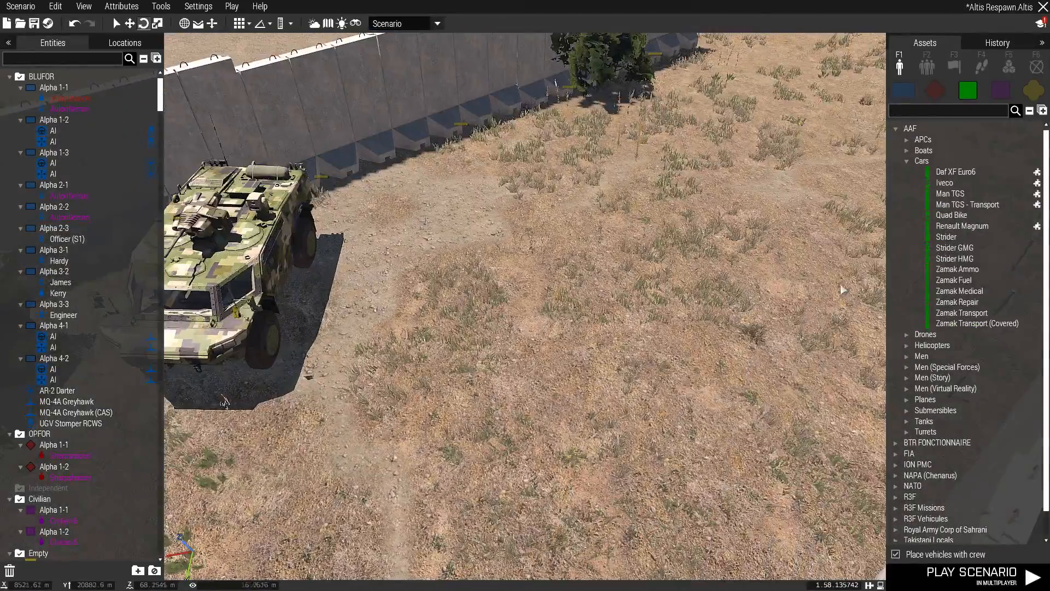
{"action": "key", "text": "a"}
{"action": "key", "text": "d"}
{"action": "key", "text": "a"}
{"action": "key", "text": "d"}
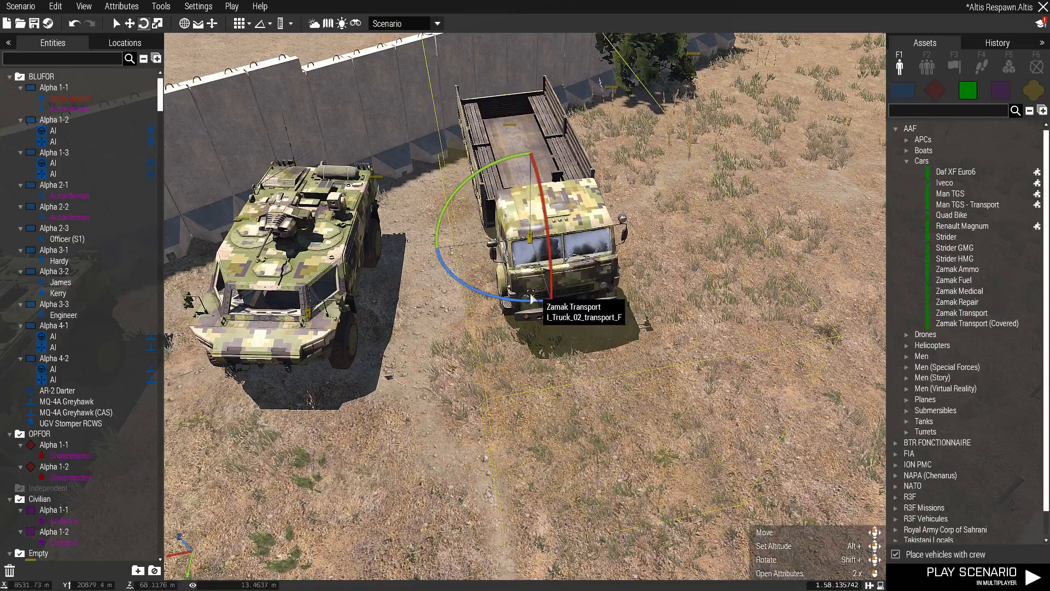
{"action": "left_click_drag", "start_coordinate": [503, 287], "coordinate": [505, 287]}
{"action": "key", "text": "s"}
{"action": "right_click_drag", "start_coordinate": [688, 275], "coordinate": [688, 275]}
{"action": "key", "text": "w"}
{"action": "key", "text": "w"}
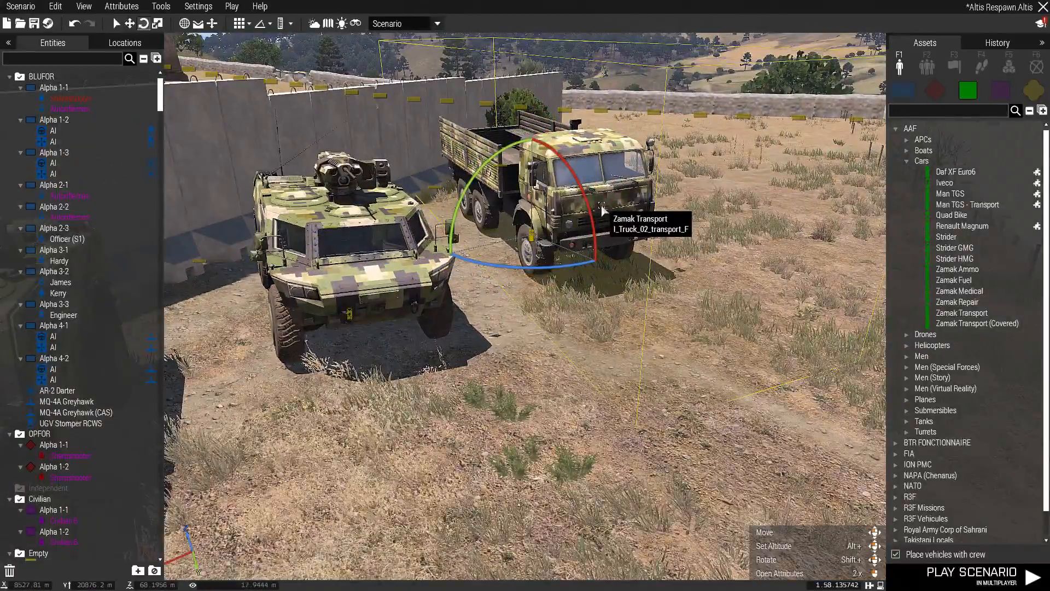
{"action": "key", "text": "Delete"}
Step: Place a Zamak Transport (Covered) beside the Strider HMG and turn its front away from the wall
{"action": "key", "text": "q"}
{"action": "key", "text": "d"}
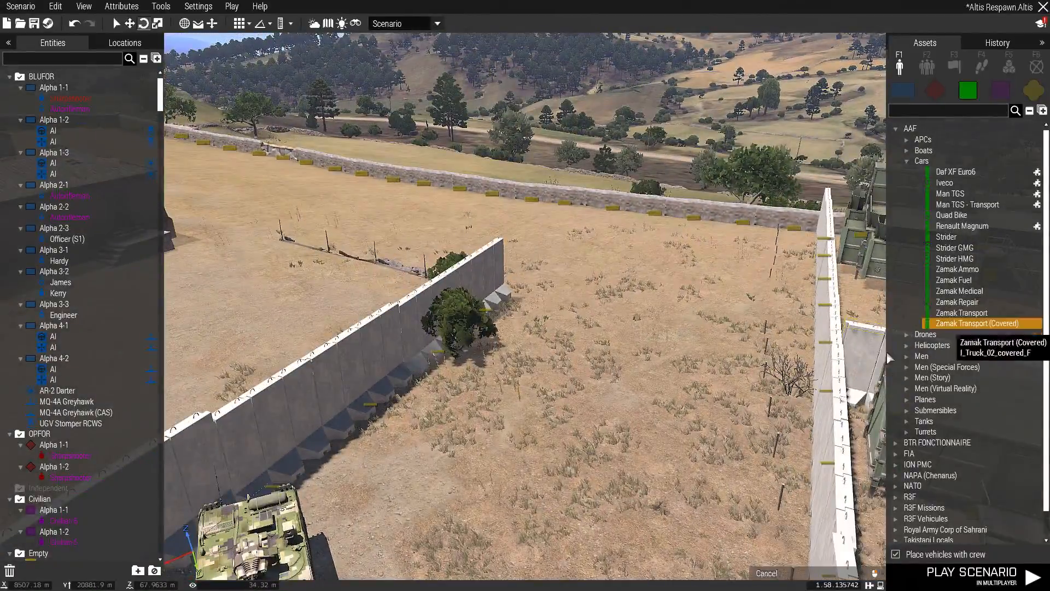
{"action": "key", "text": "s"}
{"action": "right_click_drag", "start_coordinate": [444, 496], "coordinate": [495, 466]}
{"action": "key", "text": "w"}
{"action": "key", "text": "z"}
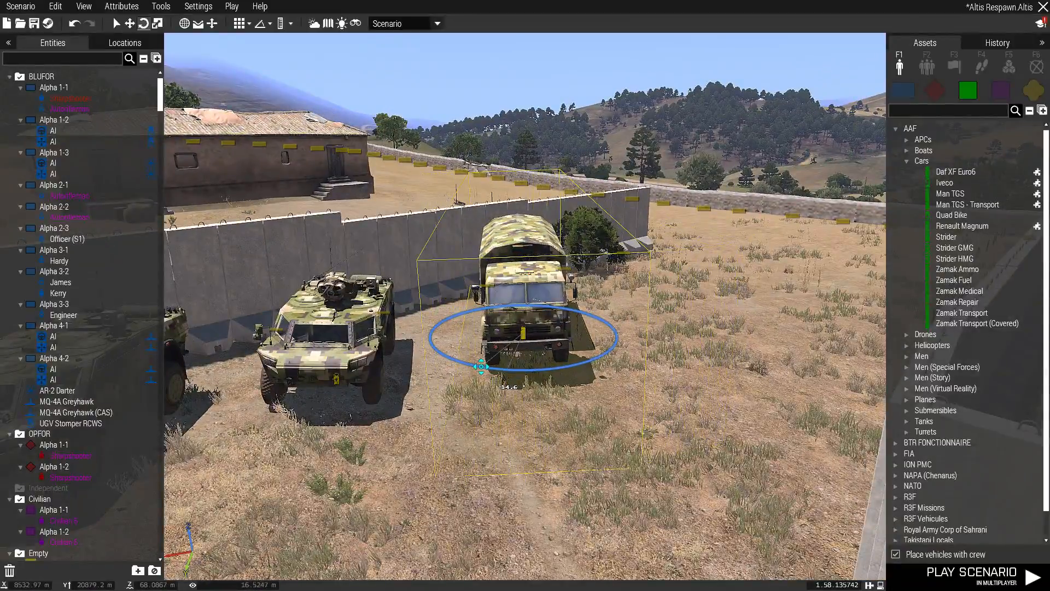
{"action": "left_click_drag", "start_coordinate": [480, 366], "coordinate": [444, 330]}
Step: Move the covered Zamak closer to the concrete wall and align it parallel with the two Striders
{"action": "key", "text": "s"}
{"action": "key", "text": "w"}
{"action": "right_click_drag", "start_coordinate": [447, 391], "coordinate": [476, 552]}
{"action": "key", "text": "a"}
{"action": "left_click_drag", "start_coordinate": [631, 372], "coordinate": [612, 379]}
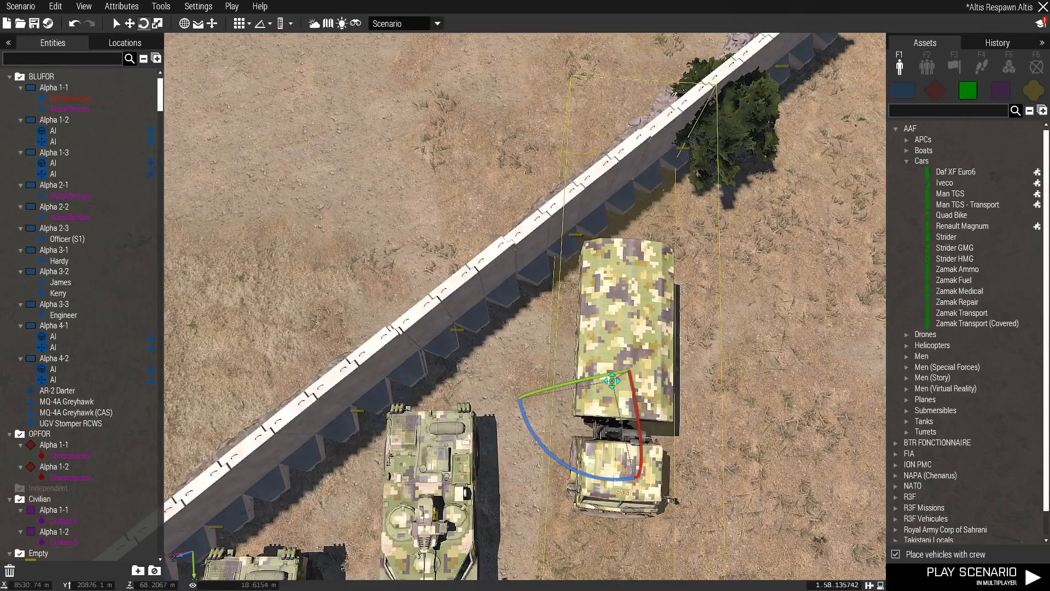
{"action": "right_click_drag", "start_coordinate": [600, 481], "coordinate": [765, 347]}
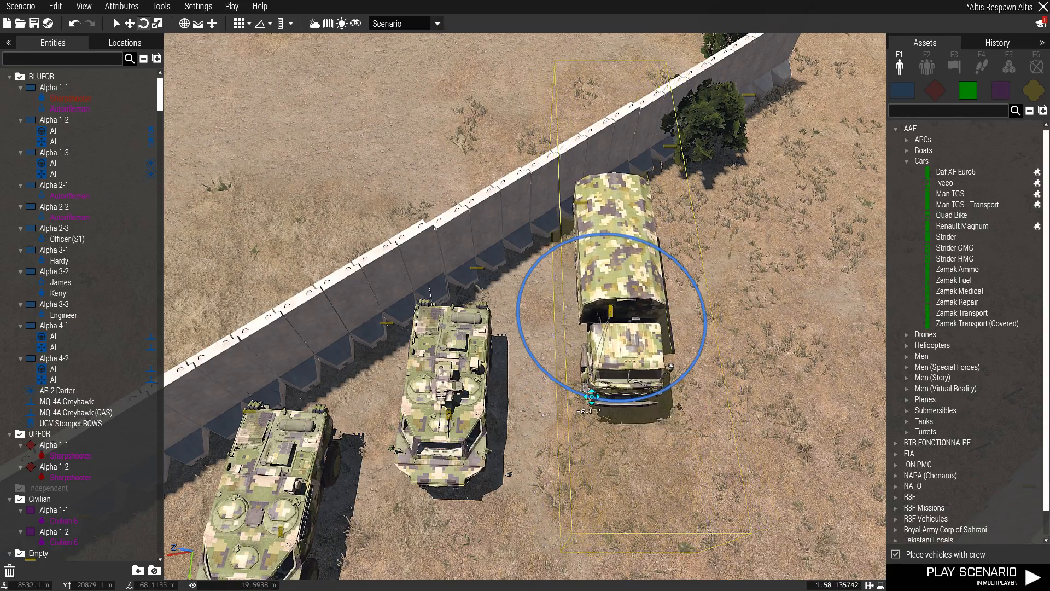
{"action": "left_click", "coordinate": [752, 364]}
{"action": "scroll", "coordinate": [755, 350], "scroll_direction": "down", "scroll_amount": 5}
{"action": "right_click_drag", "start_coordinate": [762, 330], "coordinate": [694, 363]}
{"action": "scroll", "coordinate": [756, 303], "scroll_direction": "up", "scroll_amount": 5}
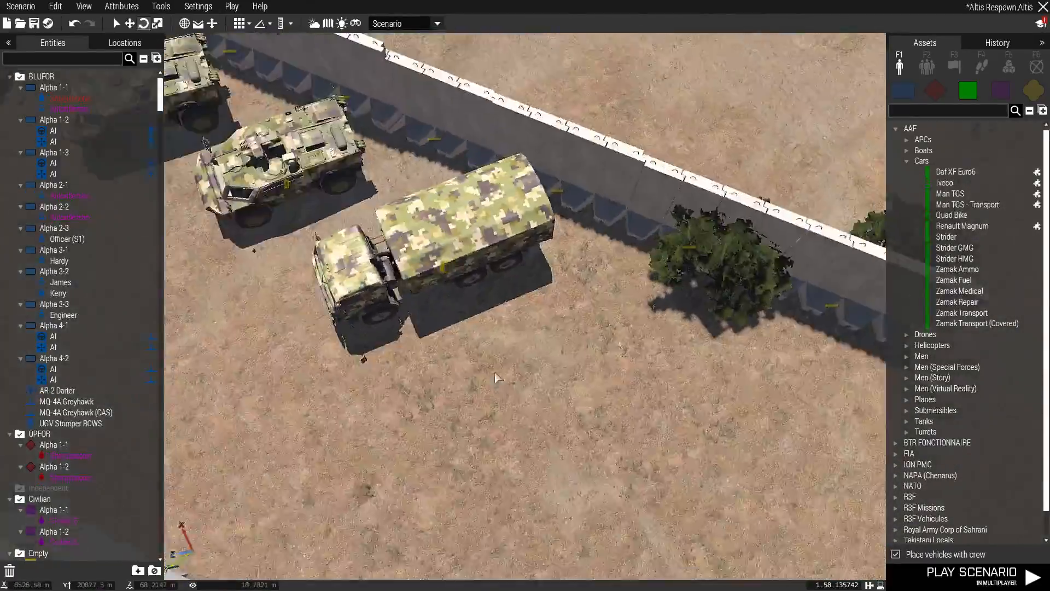
{"action": "key", "text": "a"}
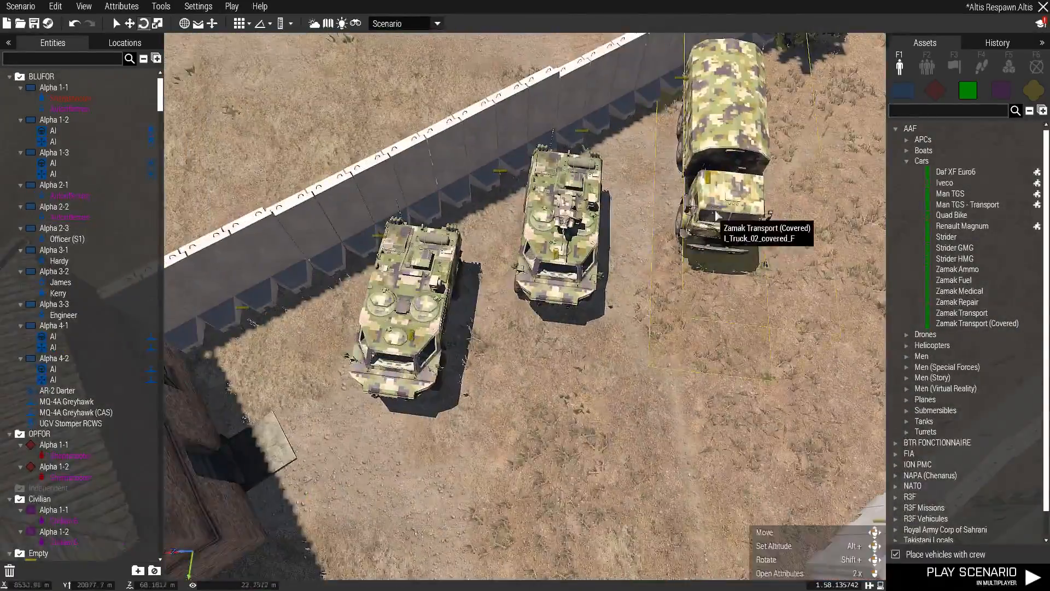
{"action": "key", "text": "d"}
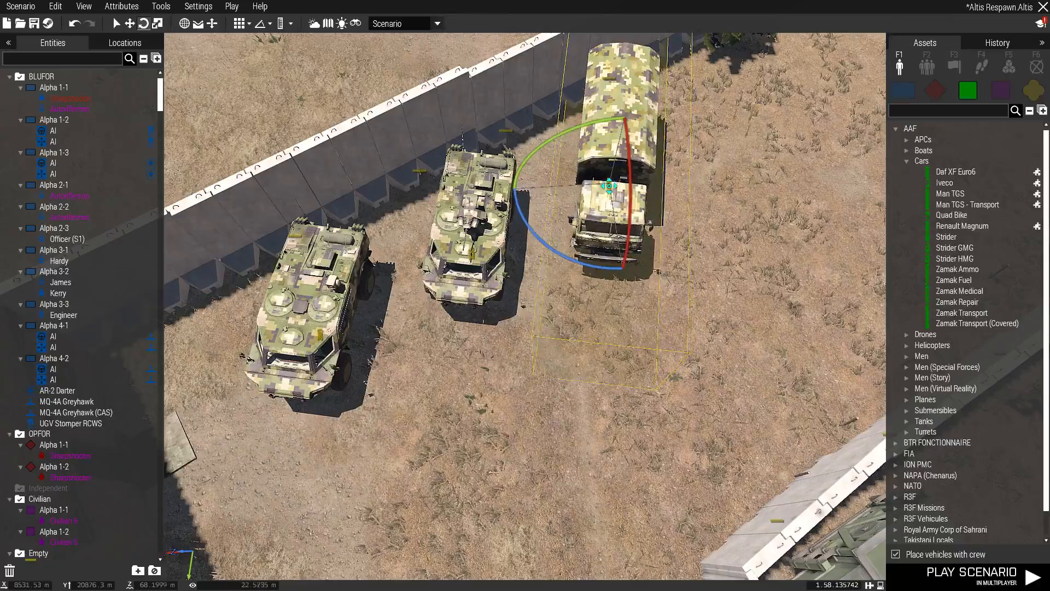
Step: Park a second Zamak truck, the one with the windowed body, next to the covered Zamak and facing the same way
{"action": "right_click_drag", "start_coordinate": [760, 207], "coordinate": [850, 282]}
{"action": "key", "text": "a"}
{"action": "left_click", "coordinate": [803, 311]}
{"action": "key", "text": "s"}
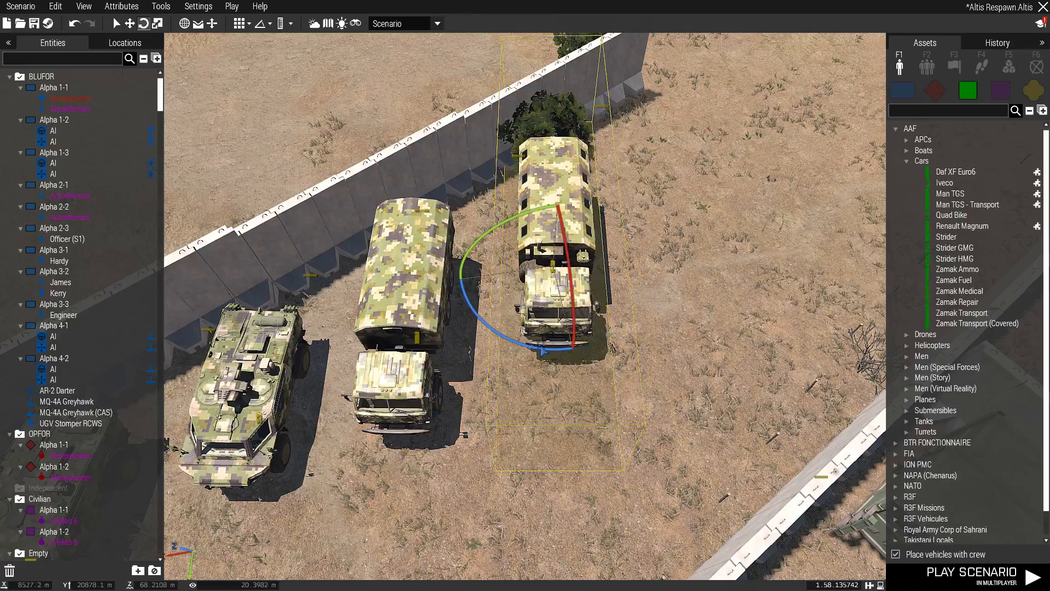
{"action": "right_click_drag", "start_coordinate": [550, 243], "coordinate": [713, 294]}
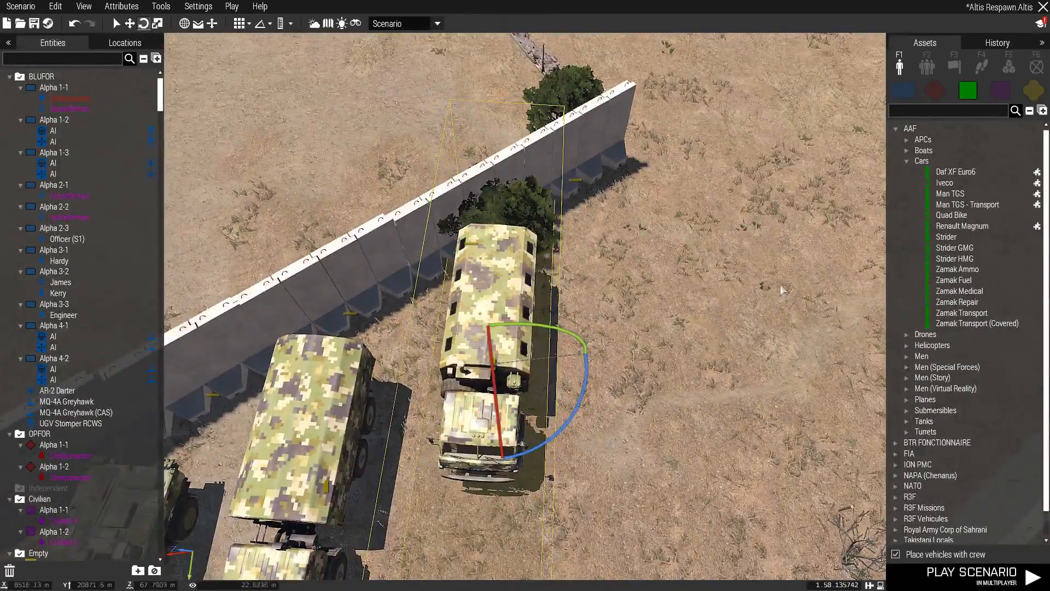
Step: Place a Quad Bike beside the windowed Zamak, close to the concrete wall and facing away from it
{"action": "key", "text": "d"}
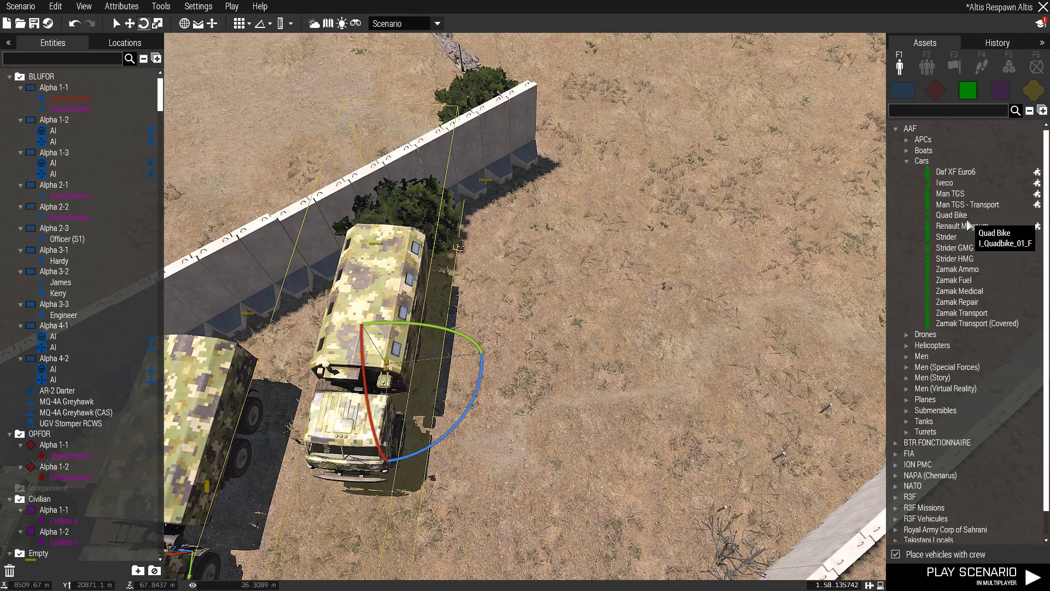
{"action": "left_click_drag", "start_coordinate": [539, 331], "coordinate": [543, 335]}
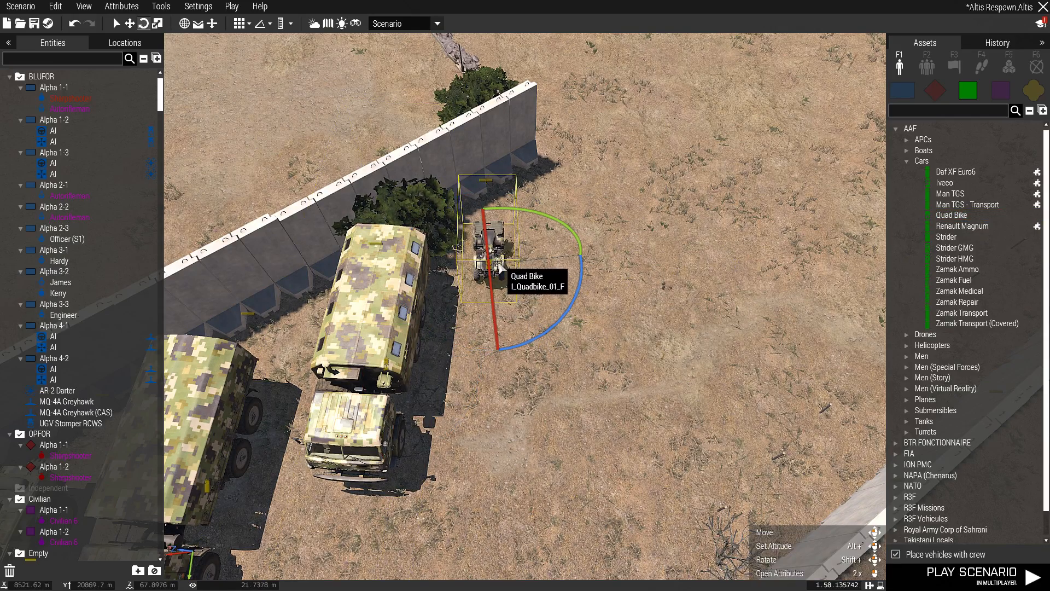
{"action": "key", "text": "d"}
{"action": "key", "text": "w"}
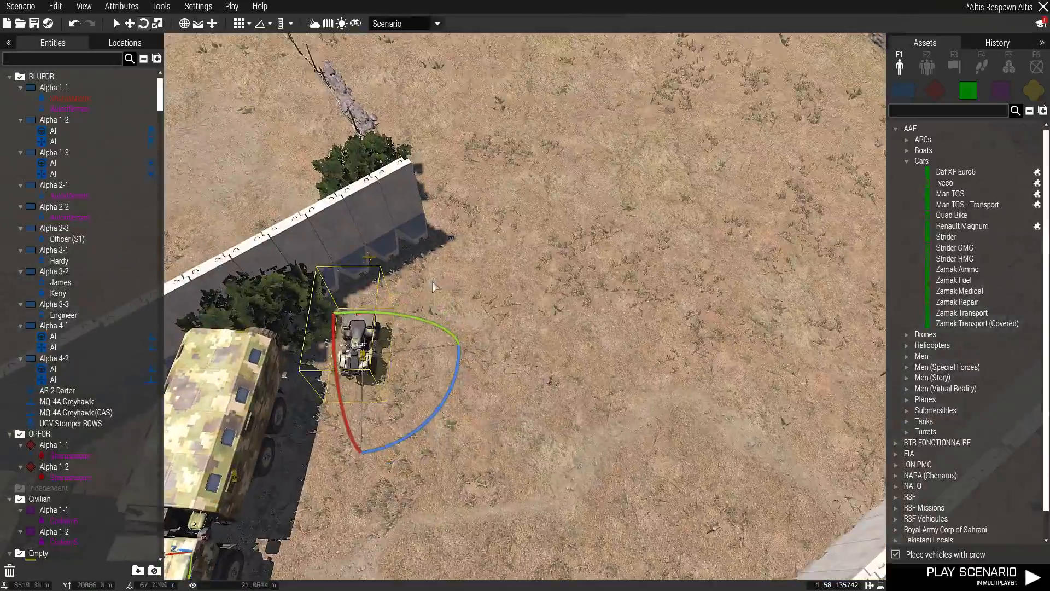
{"action": "key", "text": "s"}
Step: Add a second Quad Bike next to the first one near the end of the concrete wall
{"action": "right_click_drag", "start_coordinate": [481, 300], "coordinate": [812, 368]}
{"action": "key", "text": "z"}
{"action": "key", "text": "d"}
{"action": "key", "text": "s"}
{"action": "key", "text": "q"}
{"action": "key", "text": "w"}
{"action": "right_click_drag", "start_coordinate": [533, 51], "coordinate": [628, 223]}
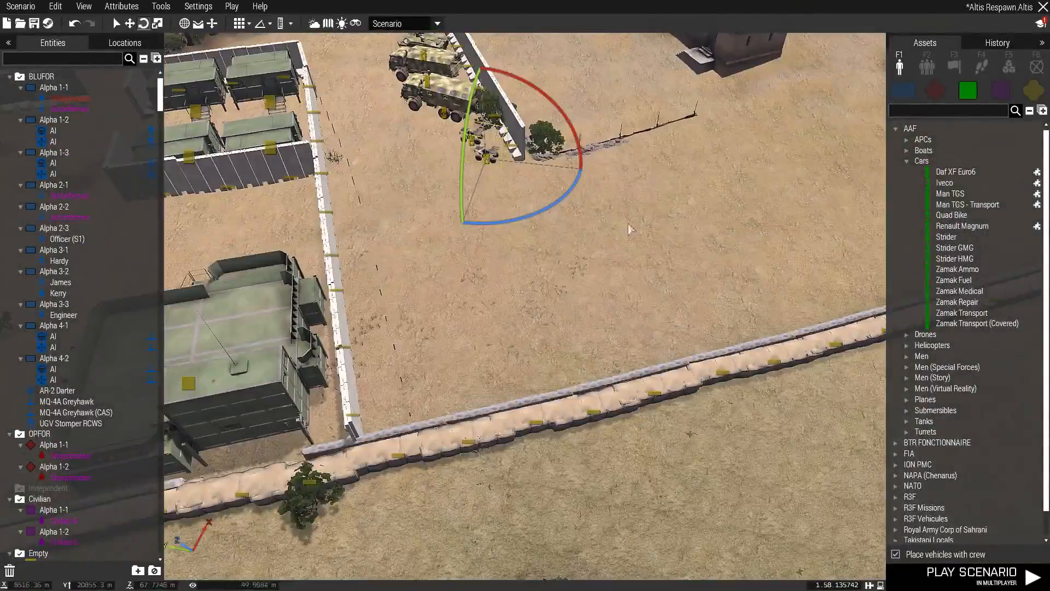
Step: Close the open end of the vehicle park beside the quad bikes with a row of Concrete Wall (Long) sections
{"action": "right_click_drag", "start_coordinate": [465, 166], "coordinate": [513, 94]}
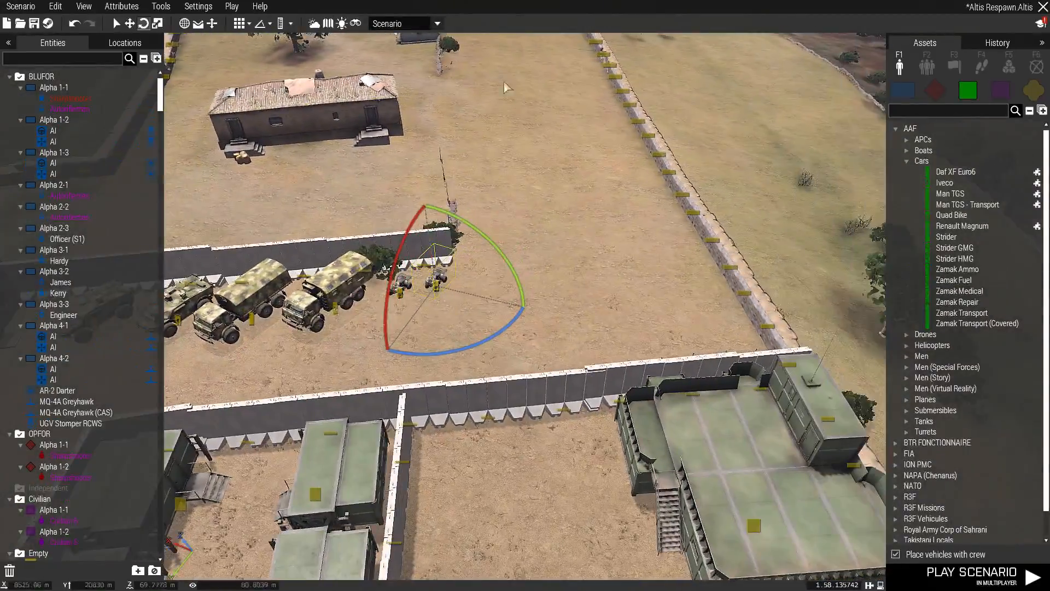
{"action": "key", "text": "w"}
{"action": "key", "text": "s"}
{"action": "right_click_drag", "start_coordinate": [570, 348], "coordinate": [512, 271]}
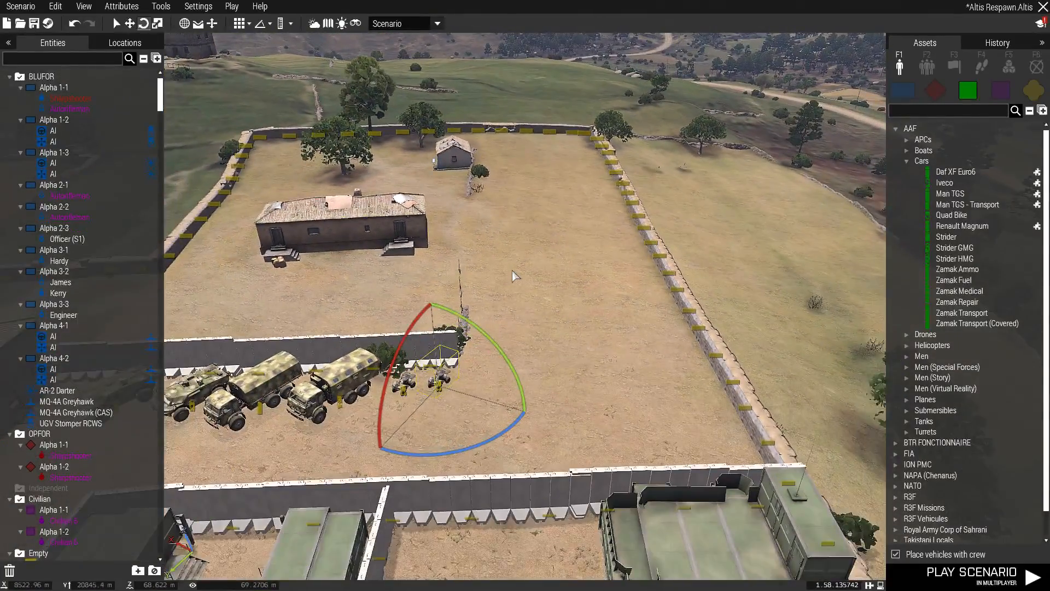
{"action": "key", "text": "s"}
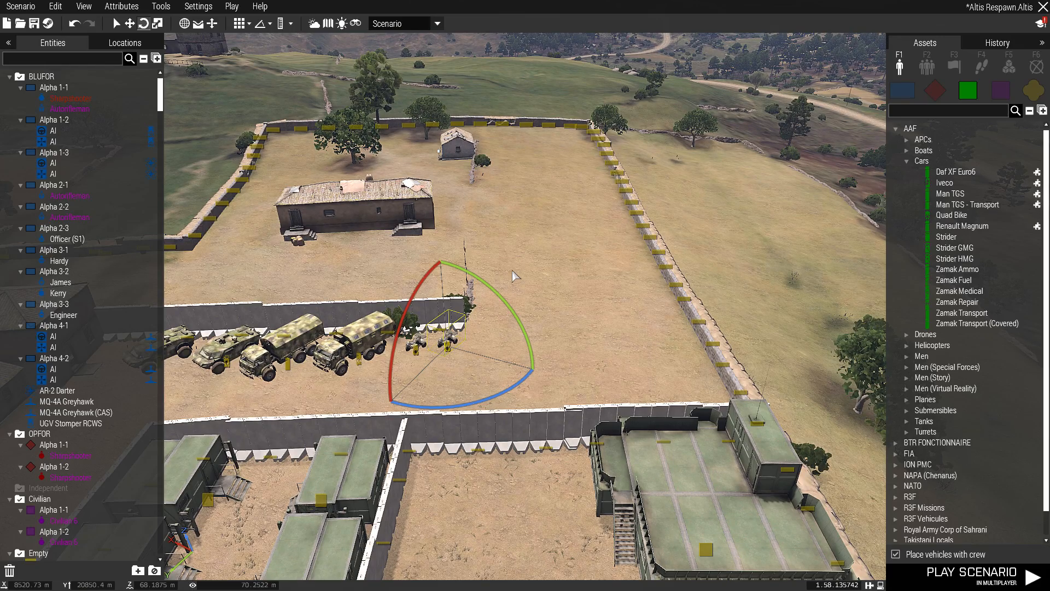
{"action": "right_click_drag", "start_coordinate": [591, 294], "coordinate": [592, 413]}
{"action": "key", "text": "w"}
{"action": "left_click", "coordinate": [592, 413]}
{"action": "right_click_drag", "start_coordinate": [631, 260], "coordinate": [451, 355]}
{"action": "key", "text": "q"}
{"action": "key", "text": "a"}
{"action": "key", "text": "w"}
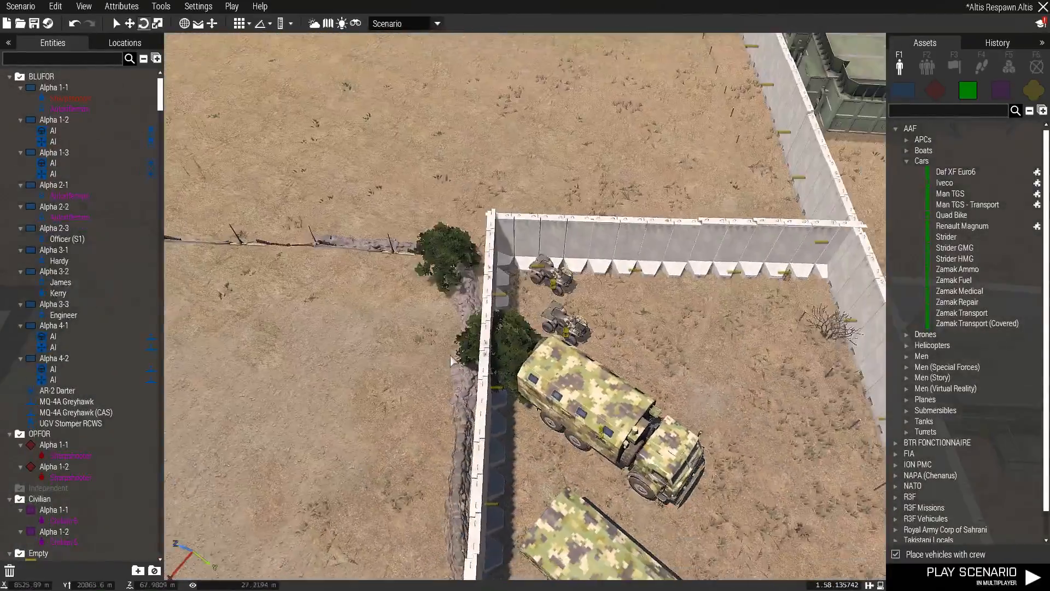
Step: Inspect the parked vehicle row and the concrete walls enclosing it from above
{"action": "key", "text": "s"}
{"action": "key", "text": "s"}
{"action": "key", "text": "w"}
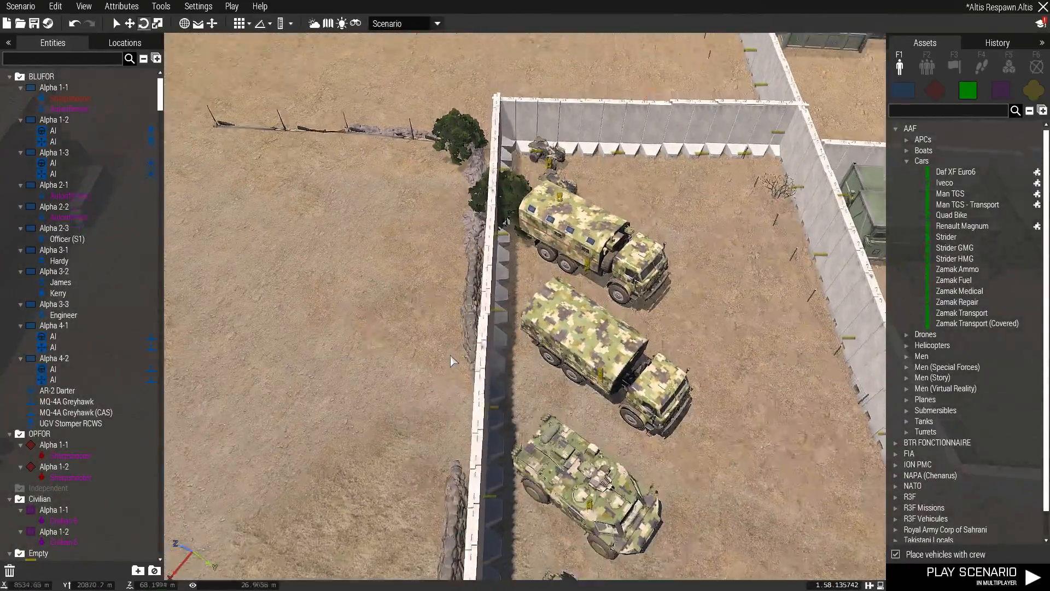
{"action": "scroll", "coordinate": [497, 306], "scroll_direction": "up", "scroll_amount": 5}
{"action": "key", "text": "w"}
{"action": "key", "text": "s"}
{"action": "right_click_drag", "start_coordinate": [485, 315], "coordinate": [555, 298]}
{"action": "key", "text": "w"}
{"action": "key", "text": "a"}
{"action": "key", "text": "w"}
{"action": "key", "text": "s"}
Step: Place a Military Cargo Post (Green) between the raised helipad platform and the H-barrier wall
{"action": "right_click_drag", "start_coordinate": [517, 258], "coordinate": [341, 348]}
{"action": "key", "text": "d"}
{"action": "key", "text": "a"}
{"action": "key", "text": "w"}
{"action": "key", "text": "s"}
{"action": "key", "text": "d"}
{"action": "key", "text": "d"}
{"action": "key", "text": "s"}
{"action": "key", "text": "s"}
{"action": "key", "text": "a"}
{"action": "key", "text": "w"}
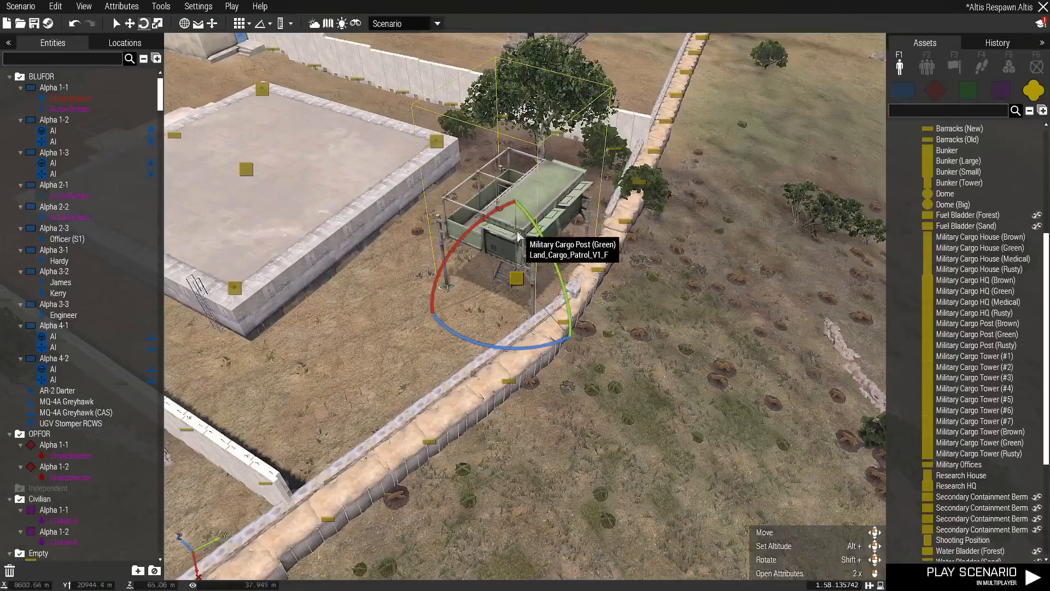
Step: Rotate and move the Military Cargo Post (Green) so that it straddles the H-barrier wall
{"action": "left_click_drag", "start_coordinate": [462, 295], "coordinate": [519, 312]}
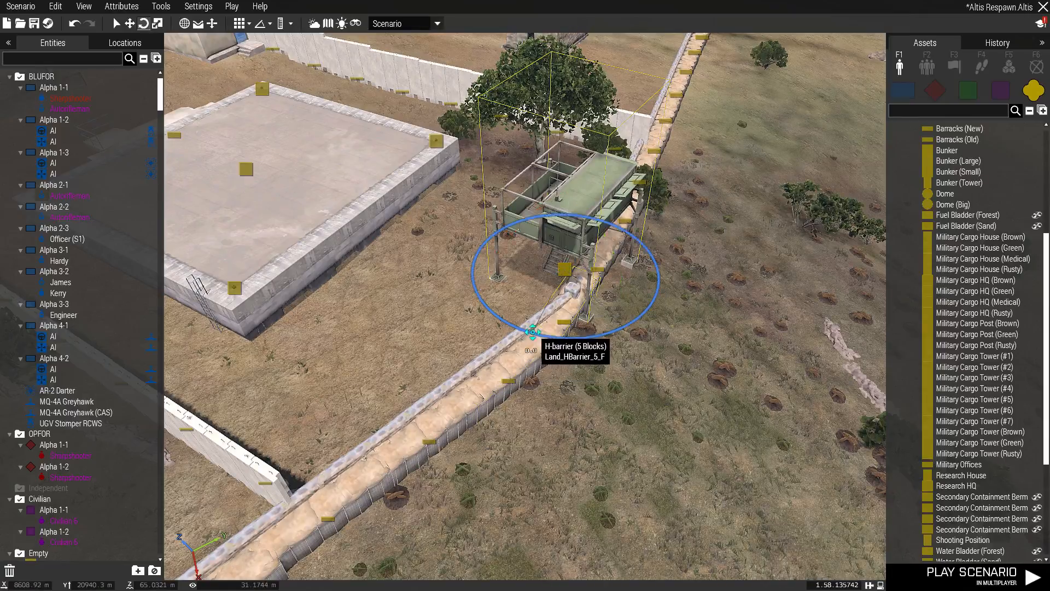
{"action": "left_click", "coordinate": [493, 305]}
{"action": "key", "text": "a"}
{"action": "right_click_drag", "start_coordinate": [492, 305], "coordinate": [523, 253]}
{"action": "key", "text": "w"}
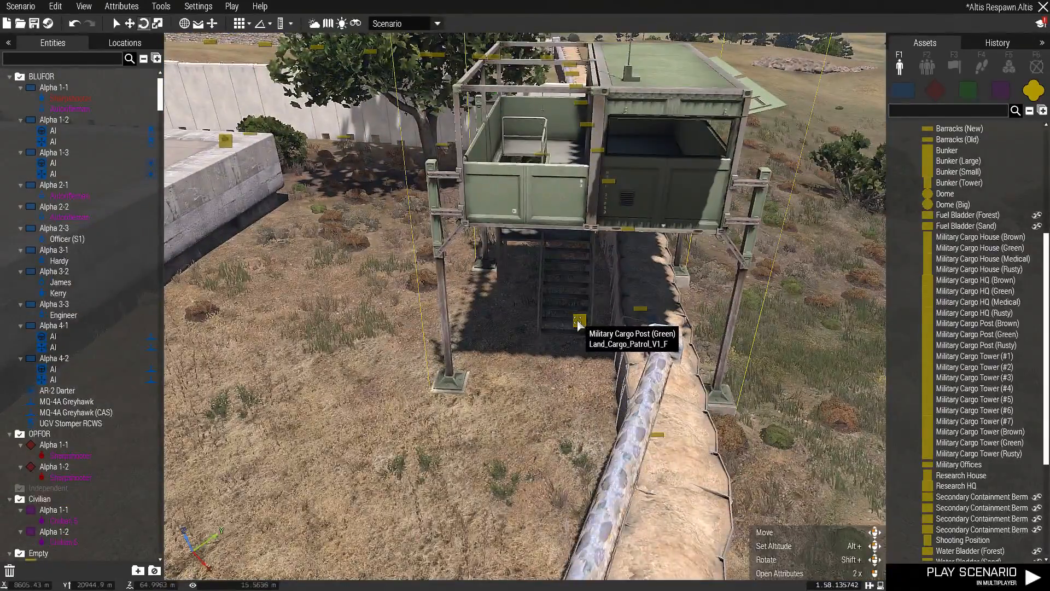
{"action": "left_click", "coordinate": [579, 321]}
{"action": "left_click", "coordinate": [491, 414]}
Step: Survey the whole compound, from the cargo post and helipad platform to the vehicle park, cargo houses and HQ
{"action": "key", "text": "s"}
{"action": "key", "text": "a"}
{"action": "right_click_drag", "start_coordinate": [492, 414], "coordinate": [38, 386]}
{"action": "key", "text": "q"}
{"action": "key", "text": "s"}
{"action": "key", "text": "w"}
{"action": "key", "text": "d"}
{"action": "key", "text": "q"}
{"action": "key", "text": "s"}
{"action": "right_click_drag", "start_coordinate": [400, 408], "coordinate": [466, 505]}
{"action": "key", "text": "w"}
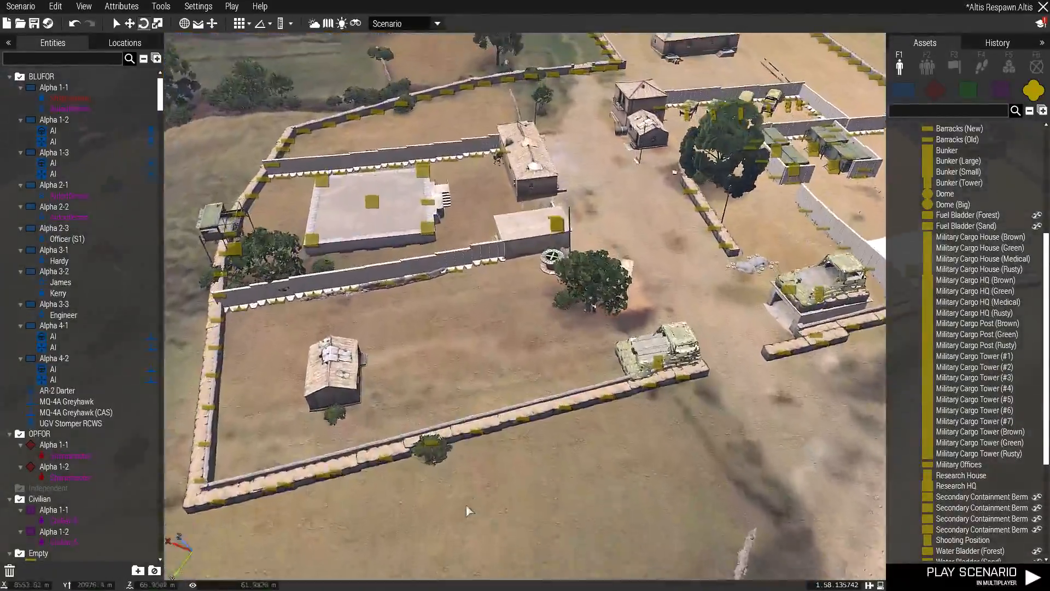
{"action": "key", "text": "d"}
{"action": "key", "text": "d"}
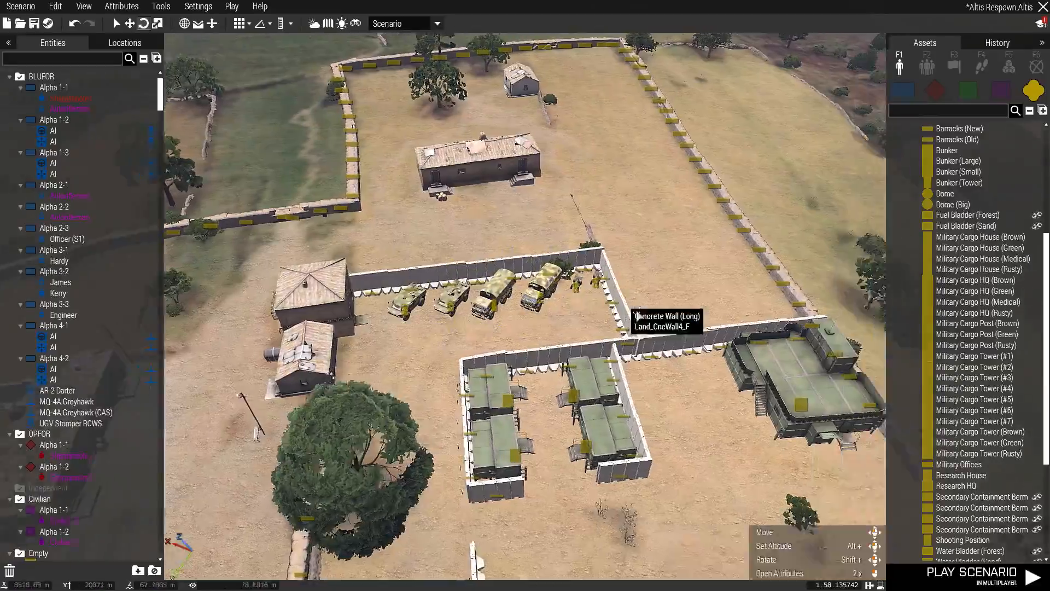
{"action": "key", "text": "w"}
{"action": "key", "text": "d"}
{"action": "right_click_drag", "start_coordinate": [704, 299], "coordinate": [505, 282]}
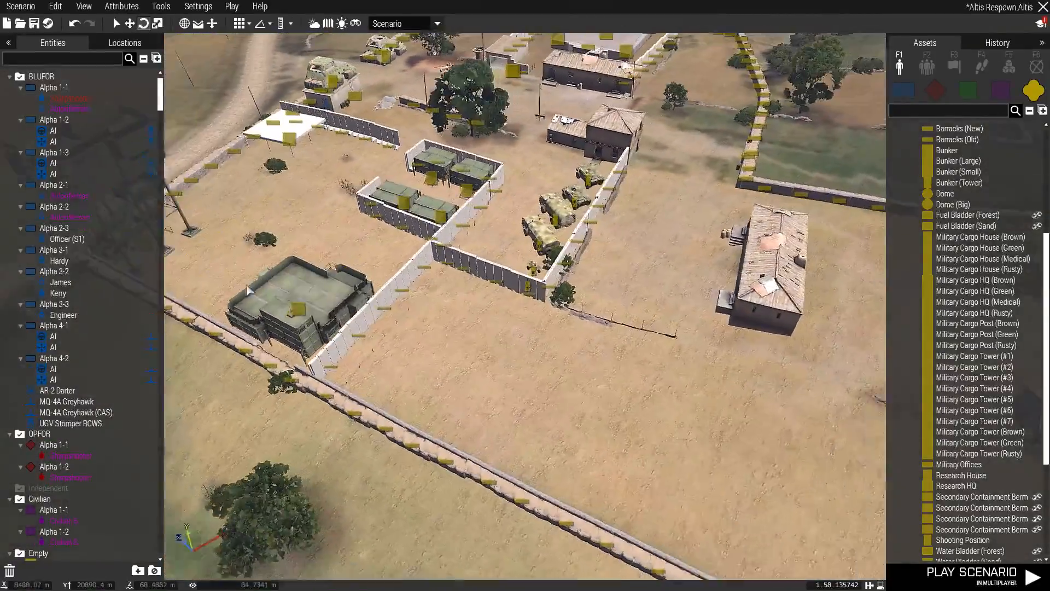
{"action": "key", "text": "a"}
{"action": "right_click_drag", "start_coordinate": [487, 345], "coordinate": [208, 246]}
{"action": "key", "text": "a"}
Step: Set up a concrete-walled shooting range beyond the vehicle park's end wall, with rows of target stands inside
{"action": "scroll", "coordinate": [822, 318], "scroll_direction": "up", "scroll_amount": 3}
{"action": "key", "text": "w"}
{"action": "key", "text": "d"}
{"action": "key", "text": "d"}
{"action": "key", "text": "w"}
{"action": "key", "text": "w"}
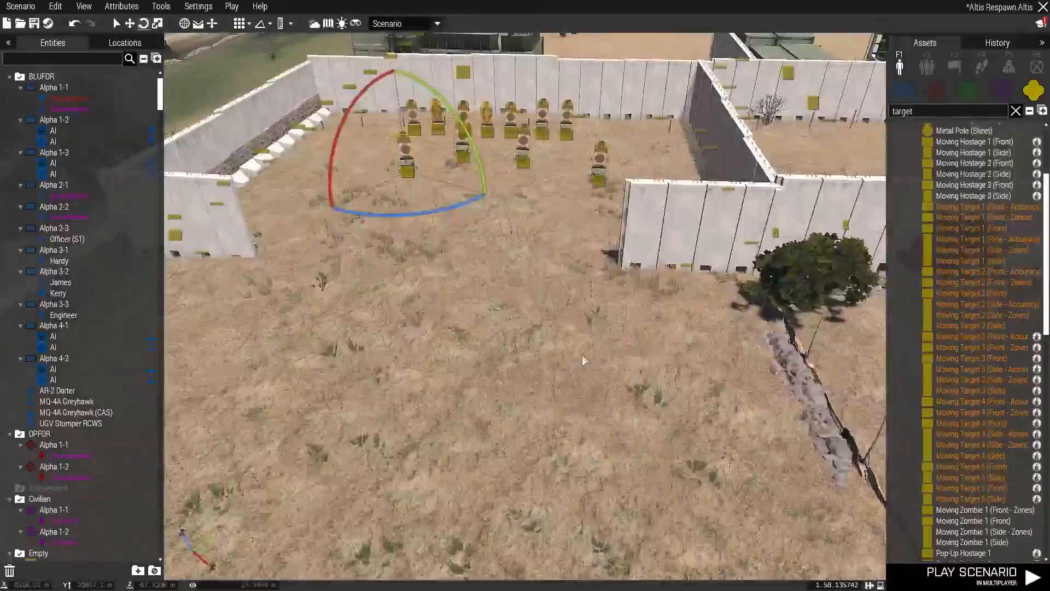
{"action": "key", "text": "s"}
{"action": "right_click_drag", "start_coordinate": [582, 356], "coordinate": [693, 382]}
{"action": "scroll", "coordinate": [634, 371], "scroll_direction": "up", "scroll_amount": 4}
{"action": "scroll", "coordinate": [694, 382], "scroll_direction": "down", "scroll_amount": 4}
{"action": "scroll", "coordinate": [693, 378], "scroll_direction": "up", "scroll_amount": 5}
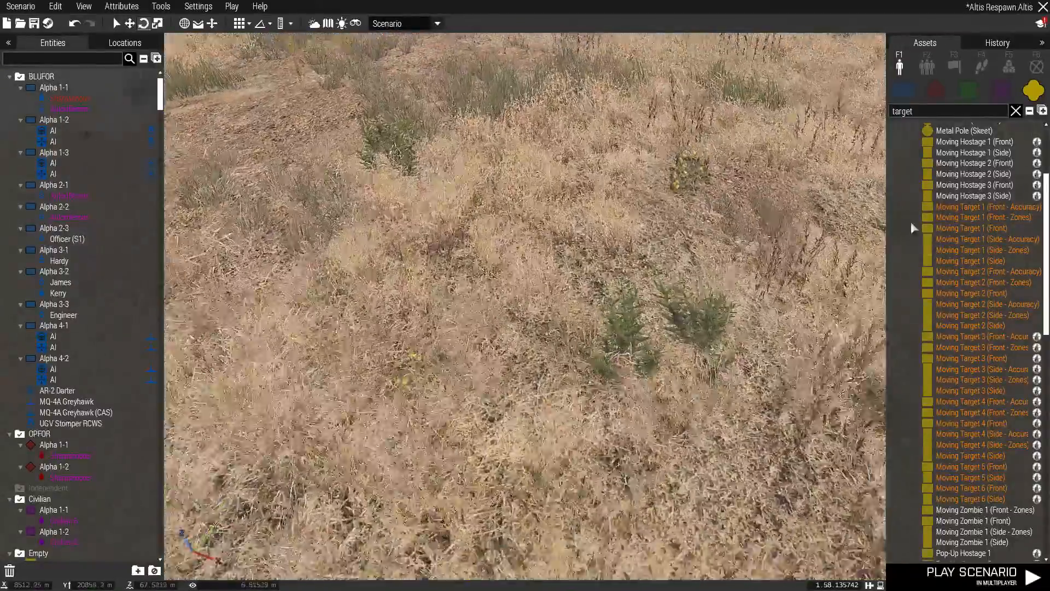
{"action": "scroll", "coordinate": [918, 219], "scroll_direction": "up", "scroll_amount": 3}
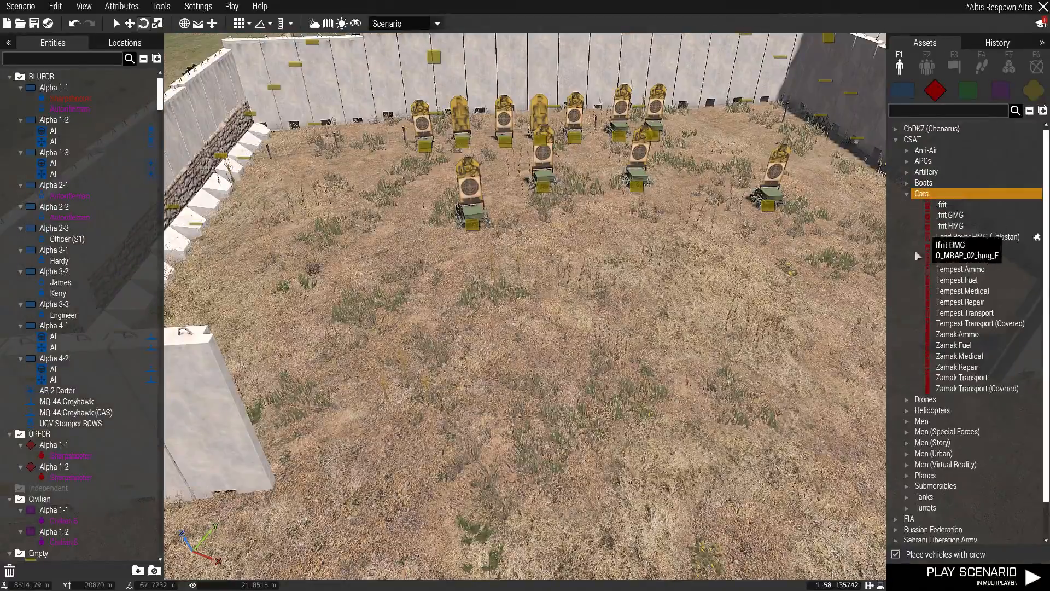
Step: Survey the extended base, including the radar dome, cargo tower, shooting range, helipad platform and Industrial Shed
{"action": "key", "text": "s"}
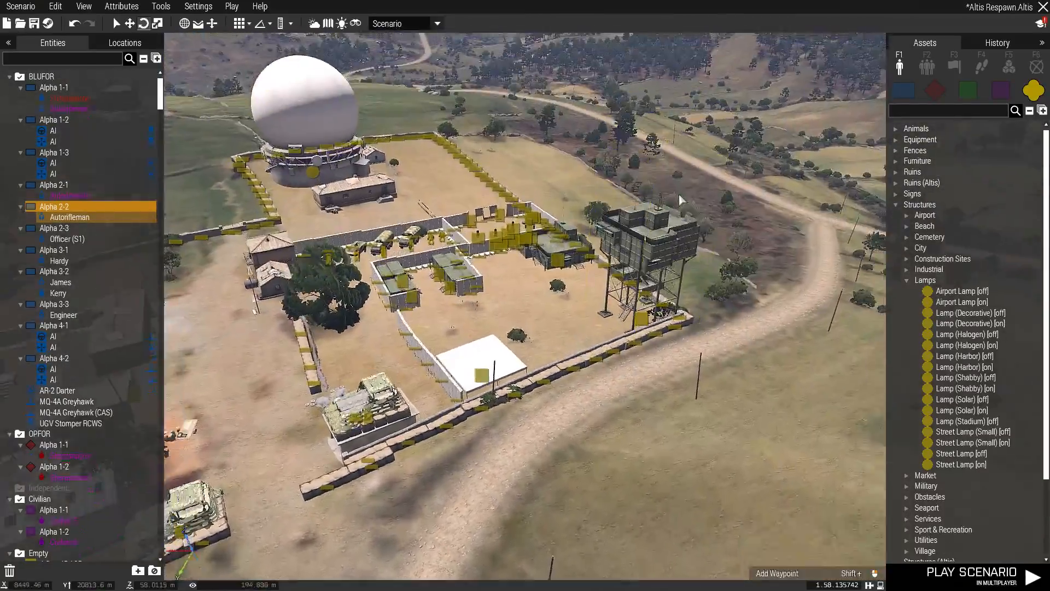
{"action": "key", "text": "s"}
{"action": "key", "text": "d"}
{"action": "right_click_drag", "start_coordinate": [680, 200], "coordinate": [241, 263]}
{"action": "key", "text": "a"}
{"action": "right_click_drag", "start_coordinate": [313, 325], "coordinate": [528, 393]}
{"action": "key", "text": "a"}
{"action": "key", "text": "w"}
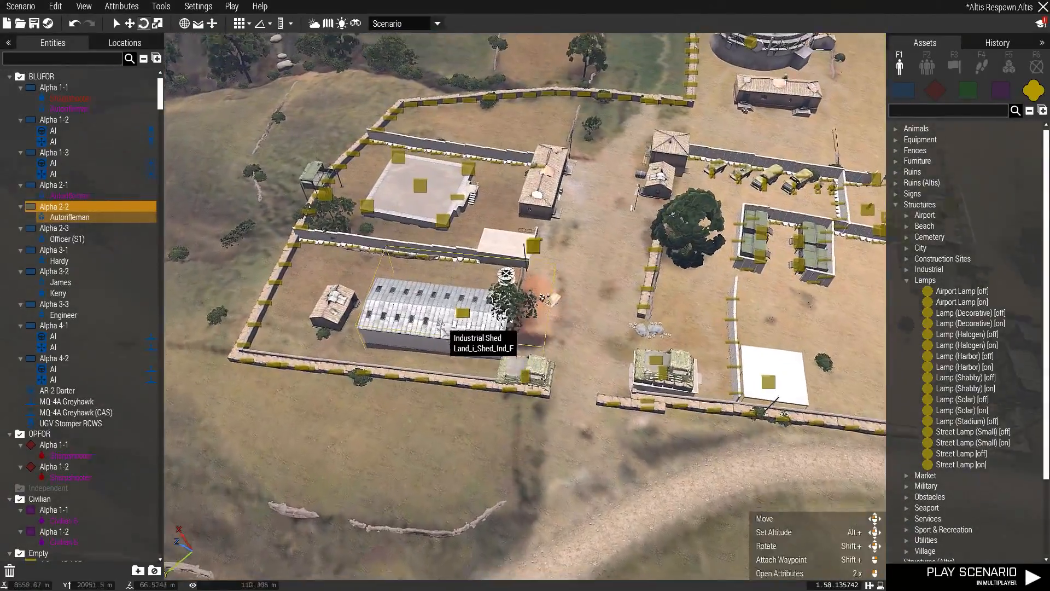
Step: Examine the concrete-walled shooting range up close, including its wooden firing barriers, ground mats and rows of target stands
{"action": "scroll", "coordinate": [446, 320], "scroll_direction": "up", "scroll_amount": 3}
{"action": "key", "text": "w"}
{"action": "key", "text": "a"}
{"action": "key", "text": "s"}
{"action": "right_click_drag", "start_coordinate": [383, 383], "coordinate": [480, 370]}
{"action": "scroll", "coordinate": [480, 375], "scroll_direction": "down", "scroll_amount": 3}
{"action": "key", "text": "d"}
{"action": "key", "text": "w"}
{"action": "key", "text": "a"}
{"action": "right_click_drag", "start_coordinate": [499, 416], "coordinate": [1028, 383]}
{"action": "key", "text": "a"}
{"action": "key", "text": "w"}
{"action": "key", "text": "w"}
{"action": "key", "text": "a"}
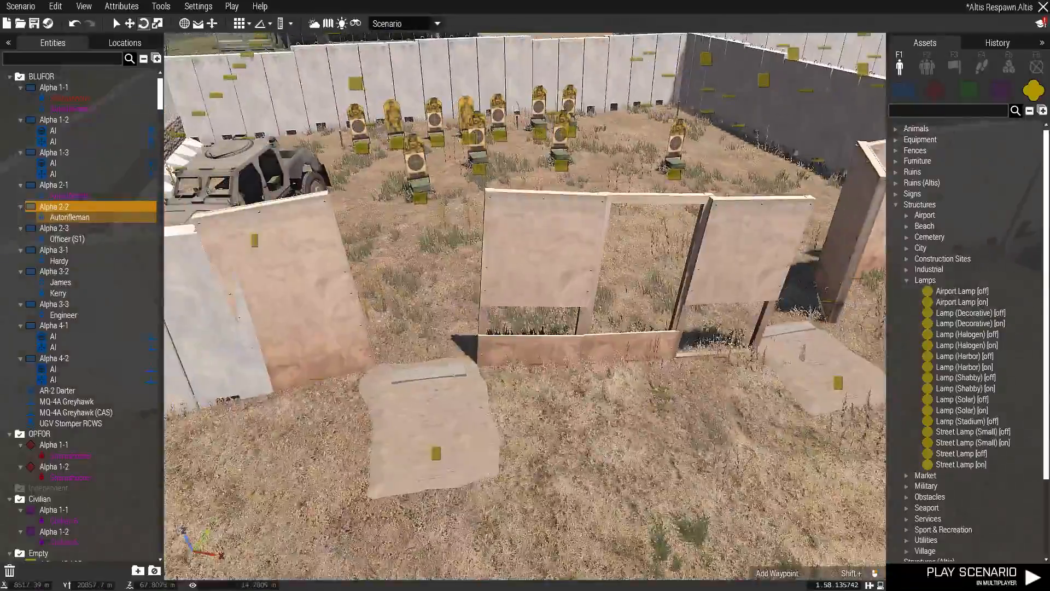
{"action": "key", "text": "s"}
{"action": "key", "text": "d"}
{"action": "right_click_drag", "start_coordinate": [566, 273], "coordinate": [611, 418]}
{"action": "key", "text": "w"}
{"action": "right_click_drag", "start_coordinate": [640, 332], "coordinate": [460, 281]}
{"action": "key", "text": "d"}
{"action": "right_click_drag", "start_coordinate": [624, 309], "coordinate": [585, 349]}
{"action": "key", "text": "s"}
{"action": "key", "text": "d"}
{"action": "key", "text": "a"}
{"action": "mouse_move", "coordinate": [456, 347]}
{"action": "right_mouse_down"}
{"action": "mouse_move", "coordinate": [711, 353]}
{"action": "mouse_move", "coordinate": [760, 347]}
{"action": "mouse_move", "coordinate": [790, 313]}
{"action": "mouse_move", "coordinate": [687, 321]}
{"action": "mouse_move", "coordinate": [508, 262]}
{"action": "mouse_move", "coordinate": [572, 284]}
{"action": "mouse_move", "coordinate": [809, 290]}
{"action": "mouse_move", "coordinate": [532, 261]}
{"action": "mouse_move", "coordinate": [140, 270]}
{"action": "mouse_move", "coordinate": [192, 250]}
{"action": "mouse_move", "coordinate": [157, 250]}
{"action": "mouse_move", "coordinate": [1, 286]}
{"action": "mouse_move", "coordinate": [38, 227]}
{"action": "right_mouse_up"}
Step: Search the assets for "table", place a Wooden table (Large) by the stone wall and rotate it parallel to the wall
{"action": "key", "text": "s"}
{"action": "key", "text": "a"}
{"action": "key", "text": "w"}
{"action": "key", "text": "d"}
{"action": "key", "text": "s"}
{"action": "key", "text": "w"}
{"action": "key", "text": "w"}
{"action": "key", "text": "w"}
{"action": "left_click", "coordinate": [925, 160]}
{"action": "right_click_drag", "start_coordinate": [481, 364], "coordinate": [475, 395]}
{"action": "key", "text": "w"}
{"action": "key", "text": "s"}
{"action": "key", "text": "w"}
{"action": "left_click", "coordinate": [943, 112]}
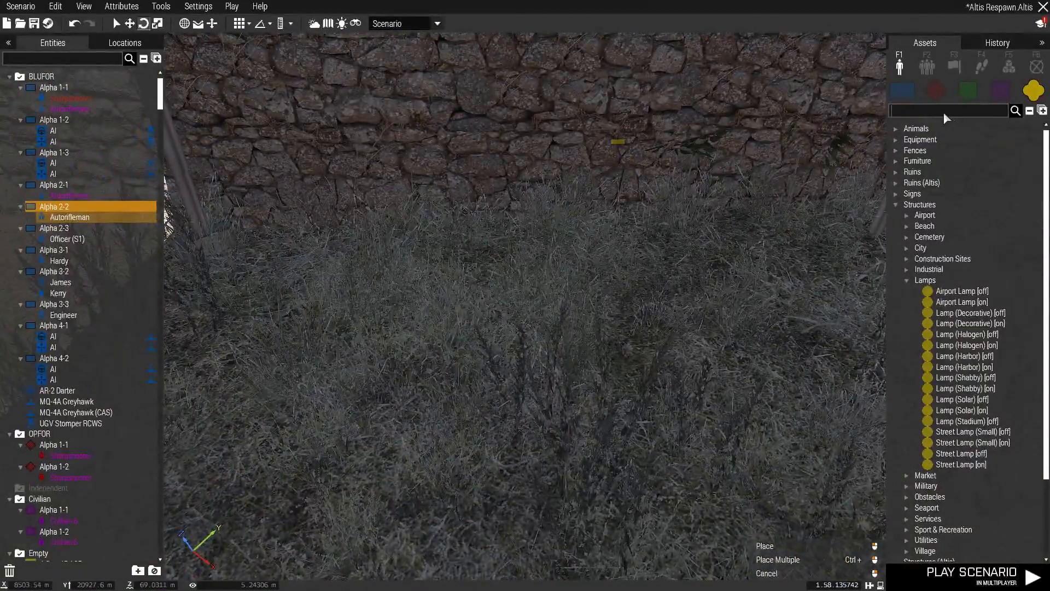
{"action": "type", "text": "table"}
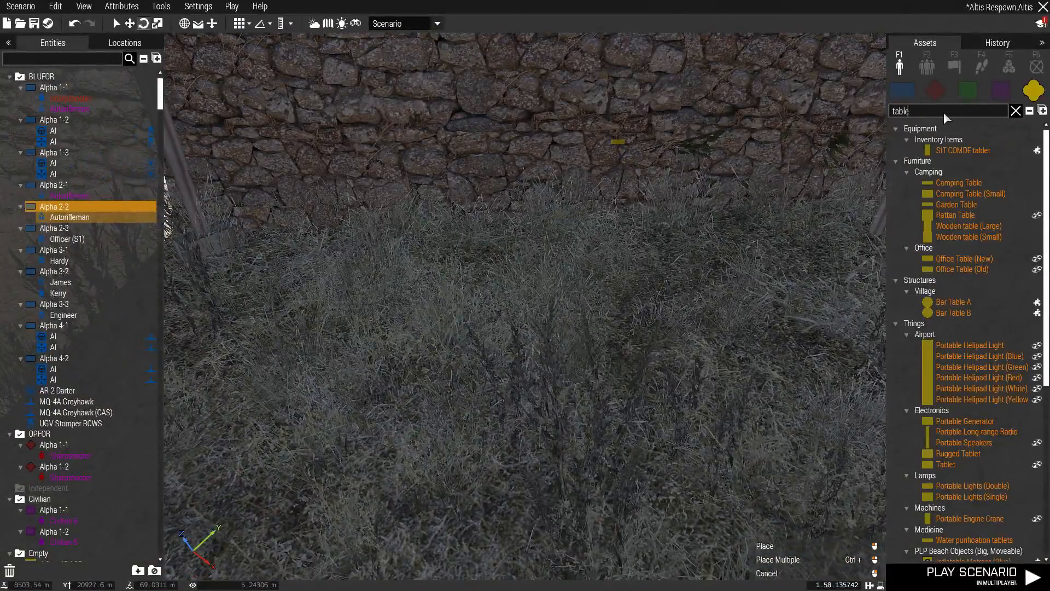
{"action": "left_click", "coordinate": [968, 226]}
{"action": "left_click", "coordinate": [428, 285]}
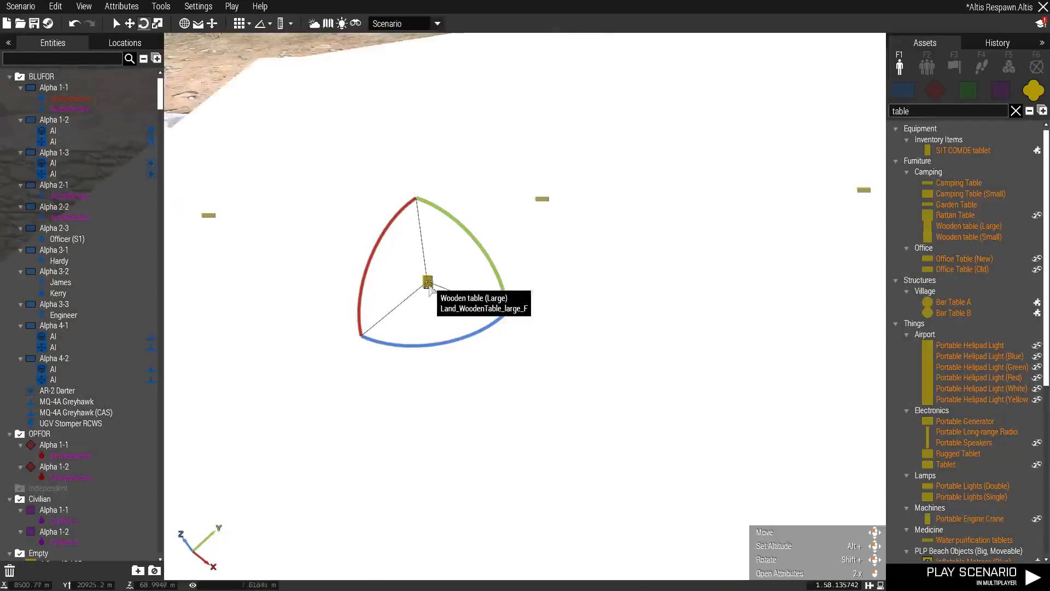
{"action": "left_click_drag", "start_coordinate": [492, 324], "coordinate": [456, 275]}
Step: Duplicate the large wooden table and line up both tables end to end along the stone wall
{"action": "key", "text": "ctrl+c"}
{"action": "key", "text": "d"}
{"action": "key", "text": "ctrl+v"}
{"action": "left_click_drag", "start_coordinate": [595, 260], "coordinate": [637, 281]}
{"action": "right_click_drag", "start_coordinate": [443, 372], "coordinate": [587, 350]}
{"action": "key", "text": "a"}
{"action": "key", "text": "d"}
{"action": "right_click_drag", "start_coordinate": [516, 295], "coordinate": [538, 319]}
{"action": "right_click_drag", "start_coordinate": [511, 223], "coordinate": [300, 324]}
{"action": "key", "text": "a"}
{"action": "key", "text": "w"}
{"action": "key", "text": "d"}
{"action": "key", "text": "s"}
{"action": "left_click_drag", "start_coordinate": [421, 206], "coordinate": [509, 316]}
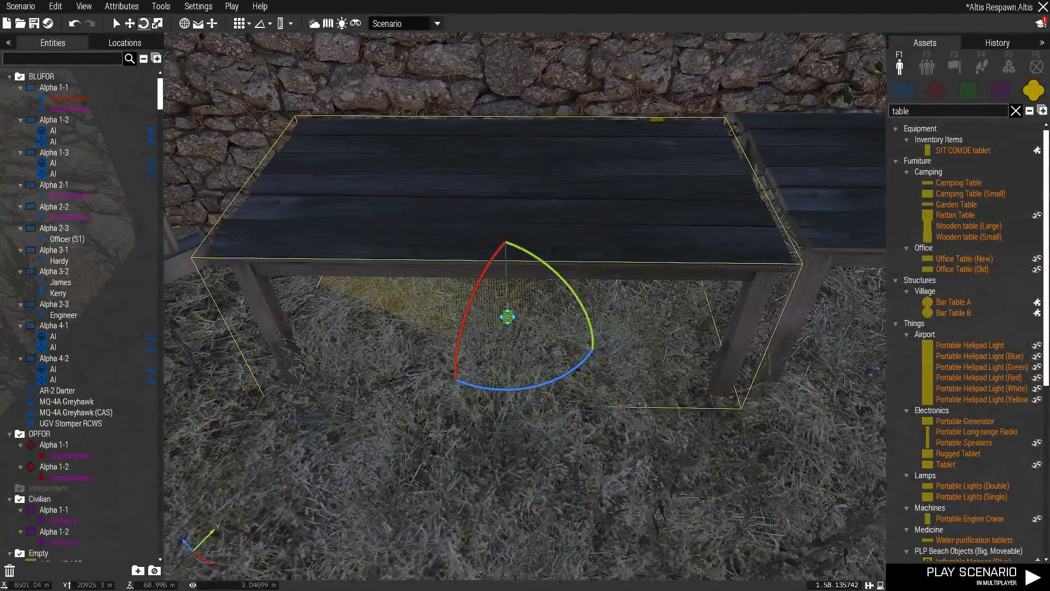
{"action": "left_click", "coordinate": [471, 405]}
{"action": "key", "text": "s"}
{"action": "key", "text": "w"}
{"action": "key", "text": "a"}
{"action": "key", "text": "w"}
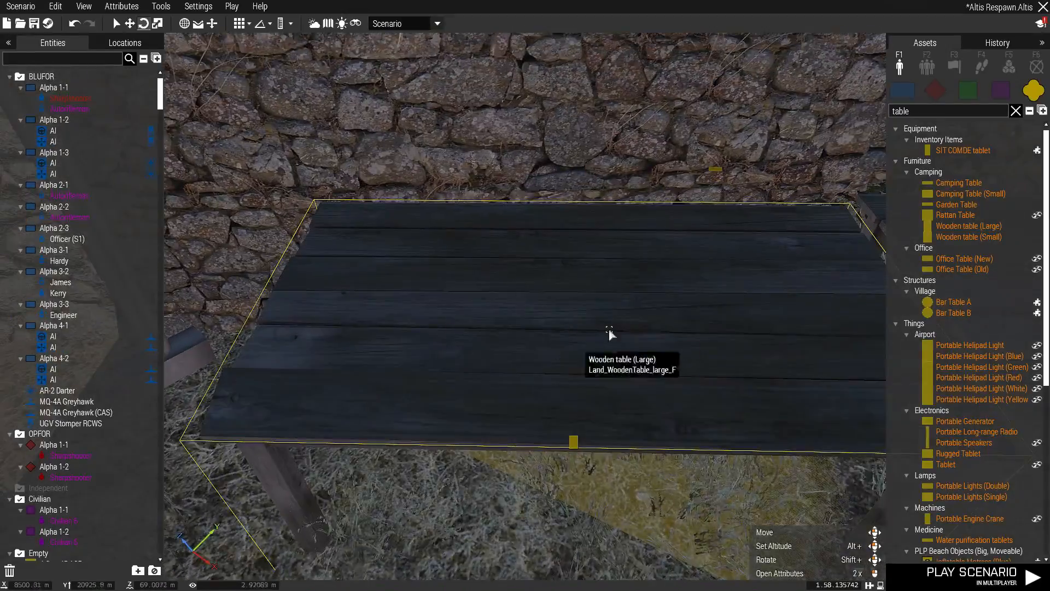
{"action": "key", "text": "d"}
{"action": "key", "text": "s"}
{"action": "key", "text": "w"}
{"action": "key", "text": "a"}
{"action": "key", "text": "a"}
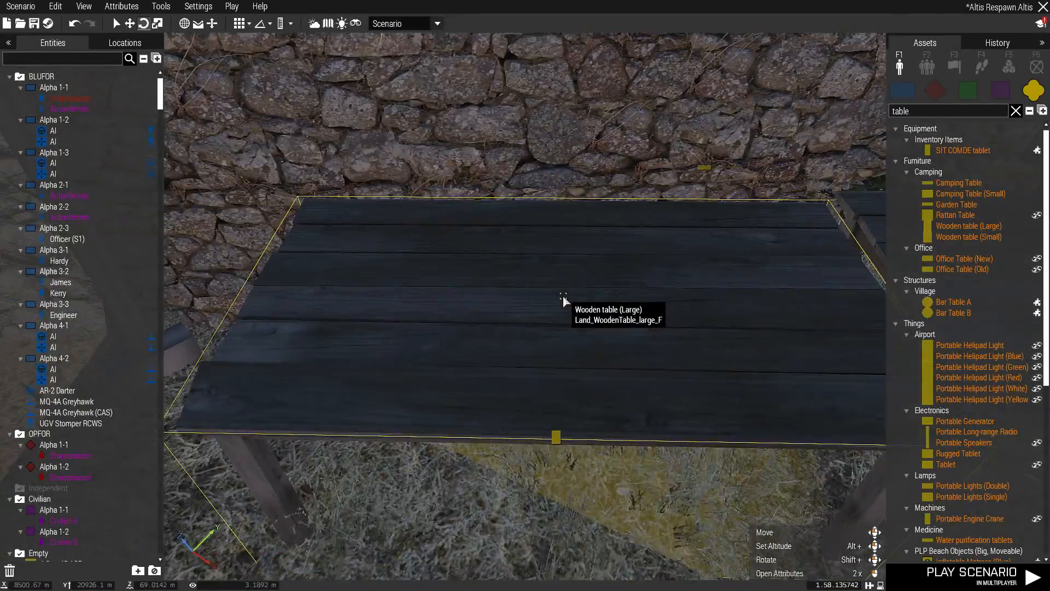
{"action": "key", "text": "w"}
{"action": "key", "text": "s"}
{"action": "key", "text": "w"}
{"action": "key", "text": "s"}
{"action": "key", "text": "w"}
{"action": "key", "text": "s"}
{"action": "key", "text": "w"}
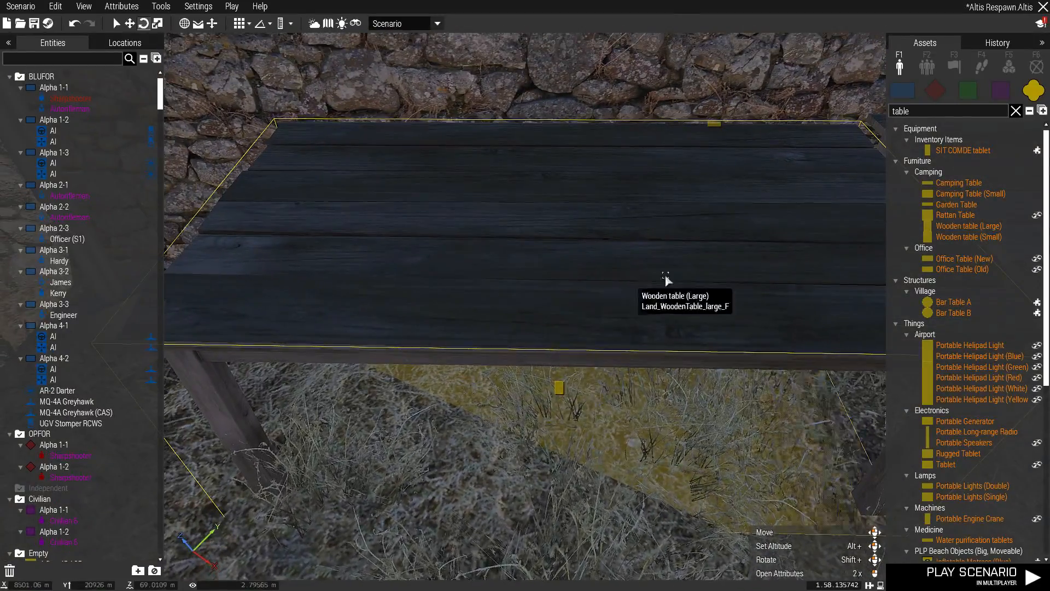
Step: Clear the asset search and lay a TRG-20 5.56 mm assault rifle along the wall side of the wooden table
{"action": "key", "text": "d"}
{"action": "key", "text": "BackSpace"}
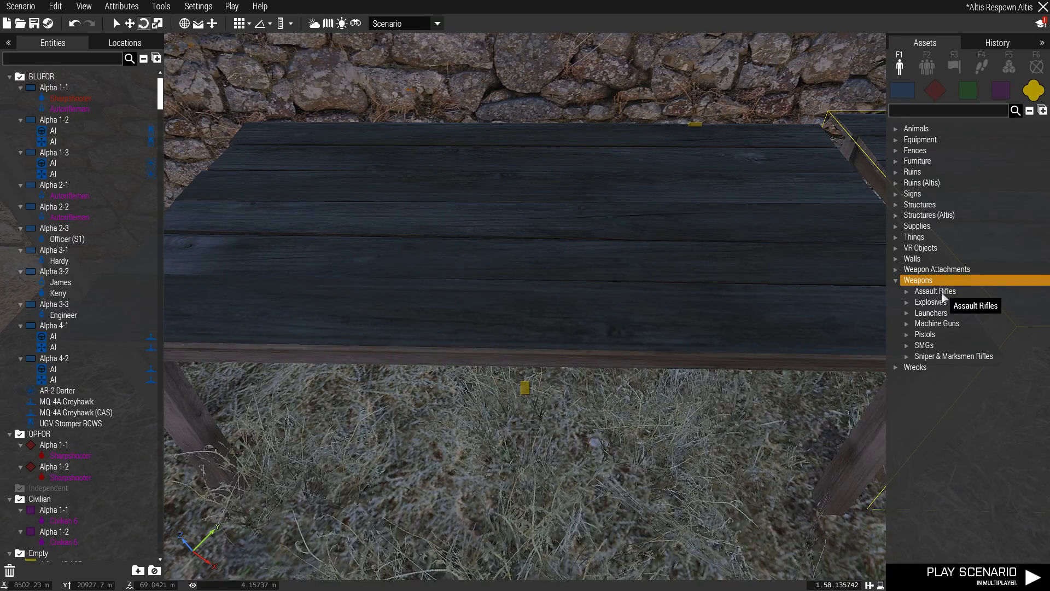
{"action": "left_click", "coordinate": [943, 295]}
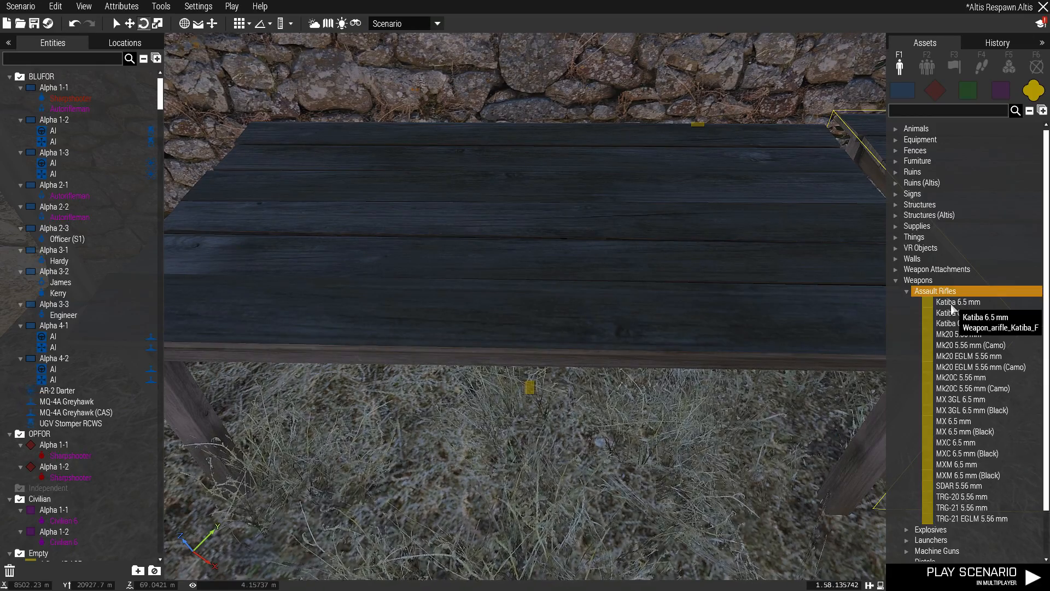
{"action": "left_click_drag", "start_coordinate": [957, 499], "coordinate": [377, 233]}
{"action": "left_click_drag", "start_coordinate": [398, 285], "coordinate": [418, 229]}
{"action": "left_click_drag", "start_coordinate": [447, 285], "coordinate": [460, 275]}
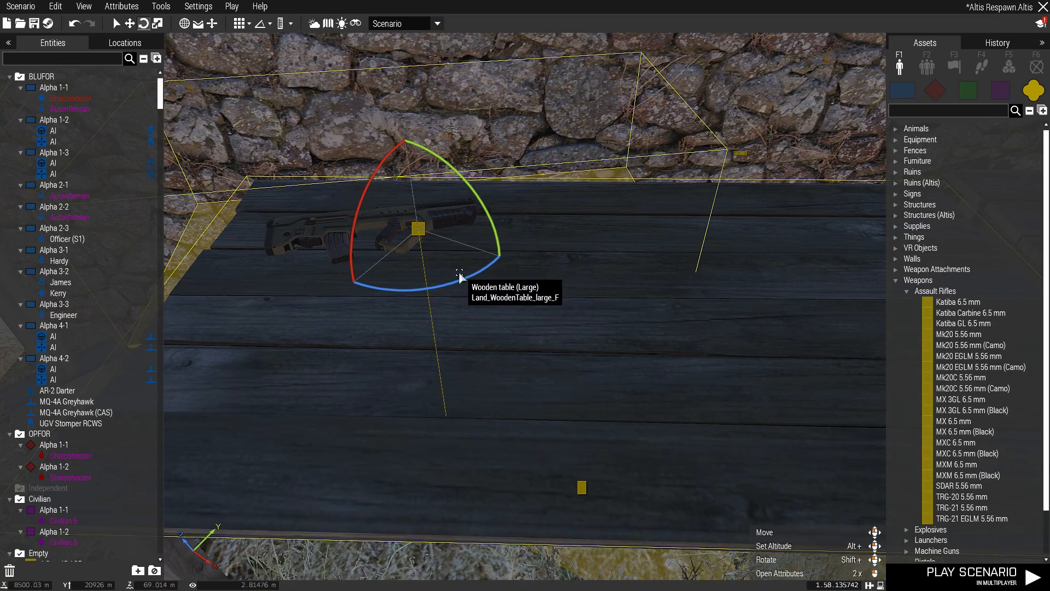
Step: Lay a TRG-21 EGLM 5.56 mm rifle on the table in front of the first rifle
{"action": "left_click_drag", "start_coordinate": [964, 520], "coordinate": [413, 388]}
{"action": "left_click_drag", "start_coordinate": [344, 360], "coordinate": [347, 327]}
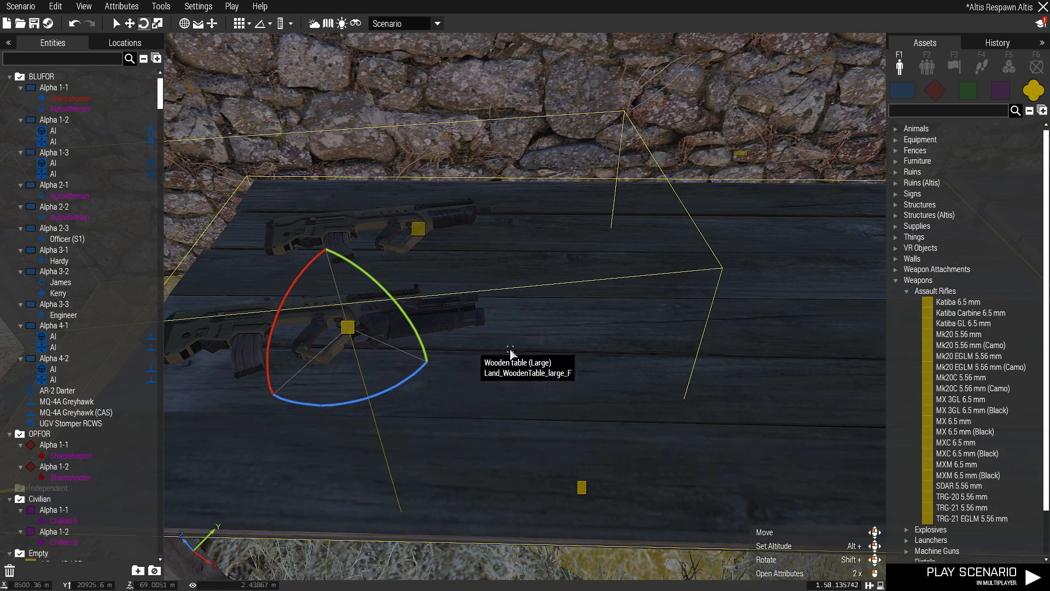
{"action": "key", "text": "d"}
{"action": "key", "text": "s"}
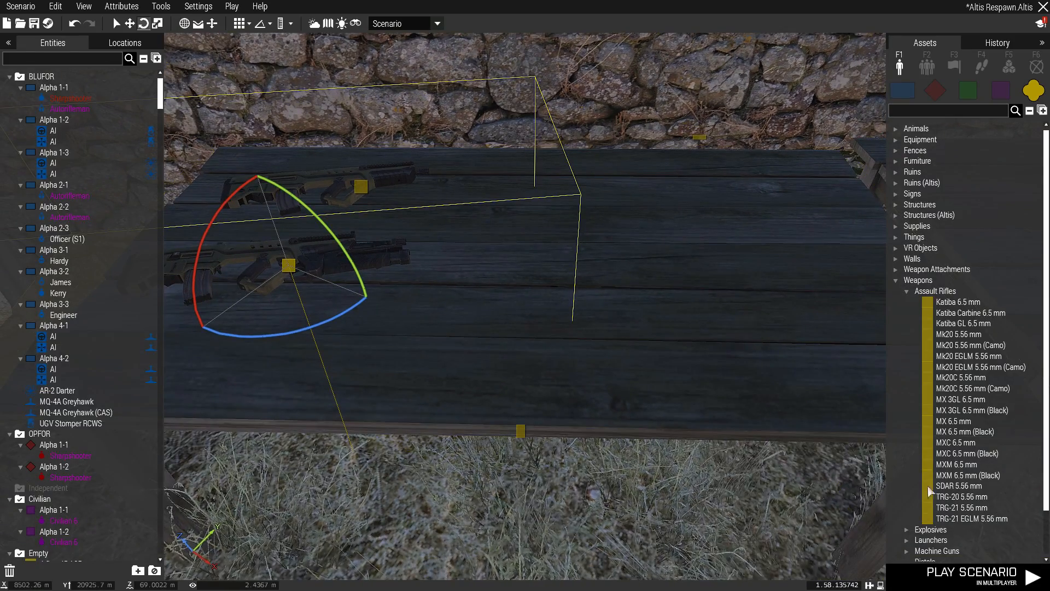
Step: Place a TRG-21 5.56 mm rifle beside the first one and move it into line along the table's wall side
{"action": "left_click", "coordinate": [954, 507]}
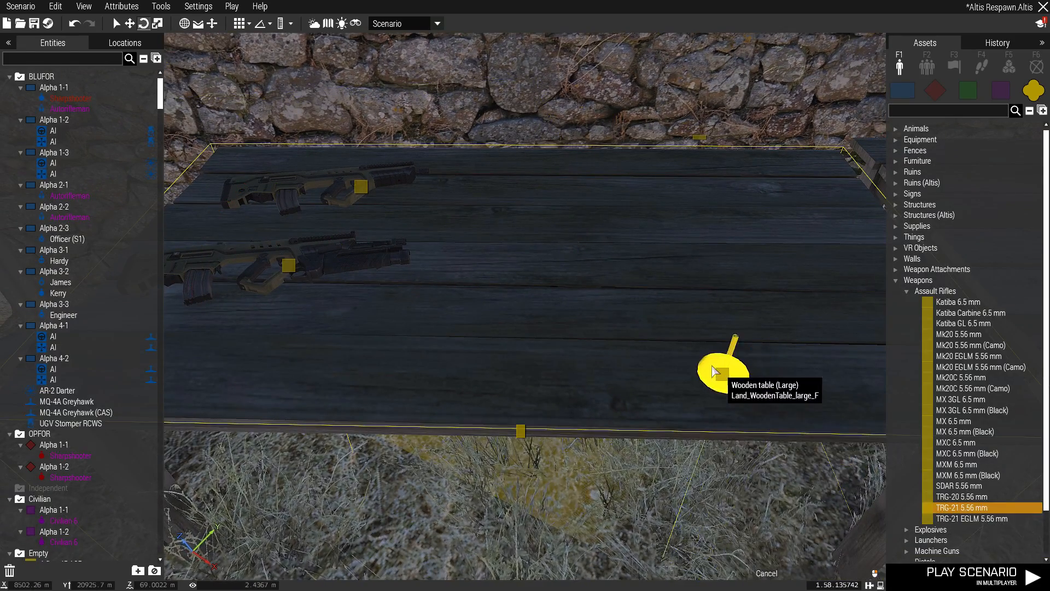
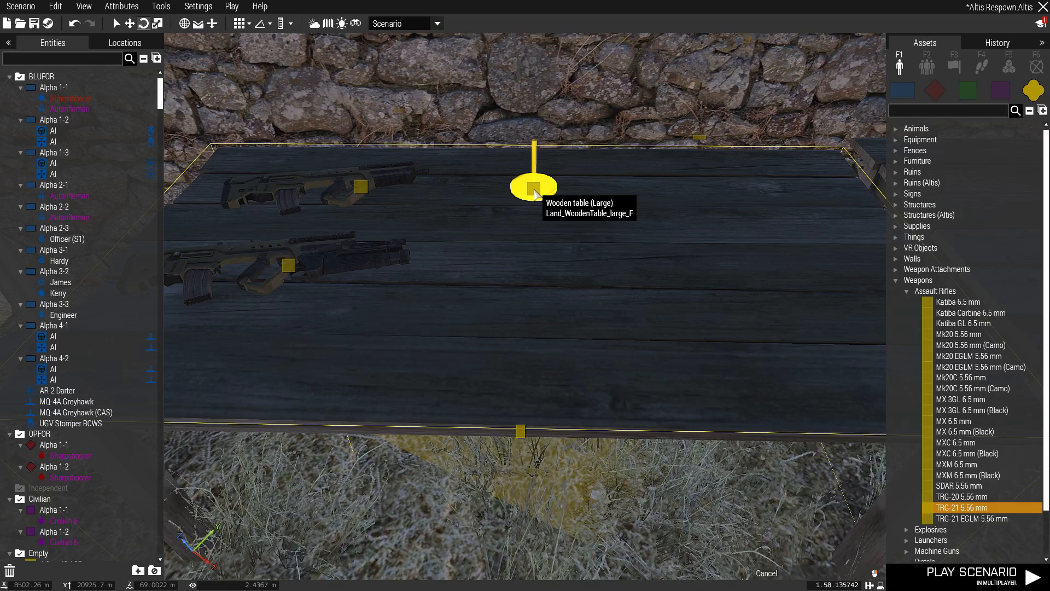
{"action": "left_click", "coordinate": [534, 189]}
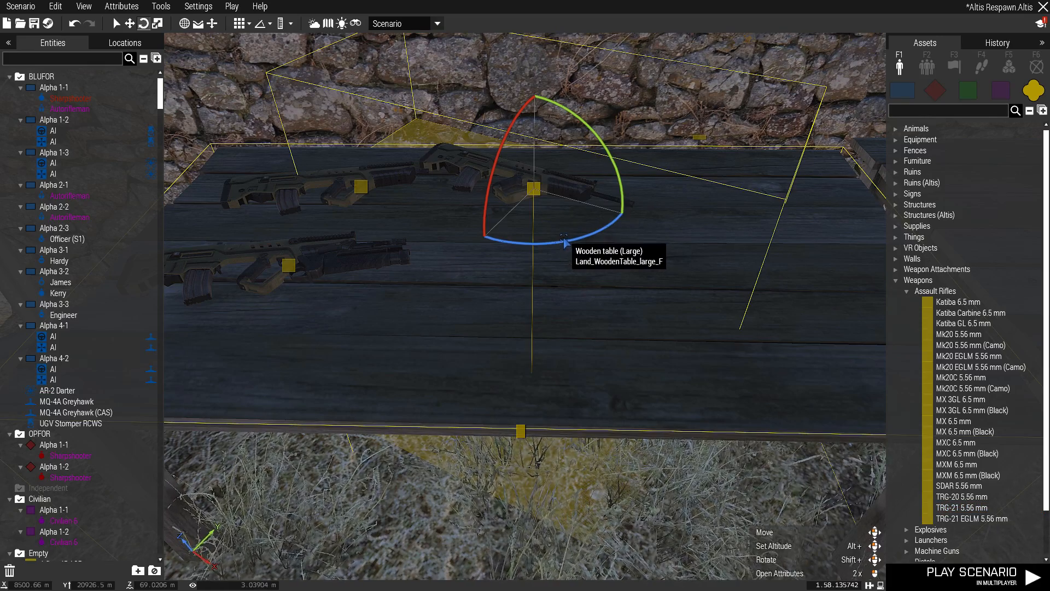
{"action": "left_click_drag", "start_coordinate": [562, 245], "coordinate": [565, 172]}
{"action": "left_click", "coordinate": [604, 335]}
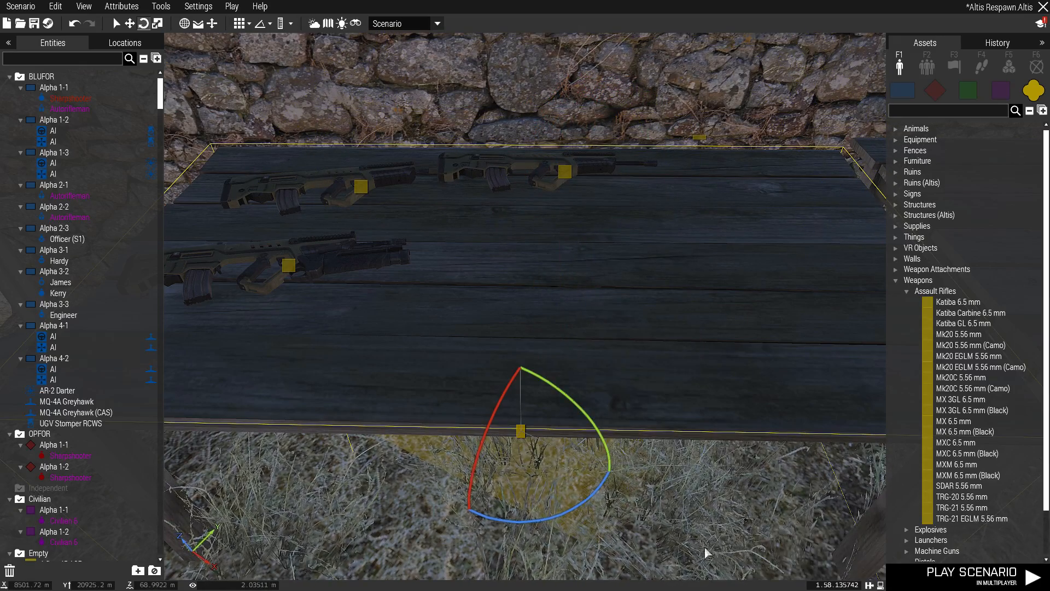
Step: Close the Assault Rifles assets and look through the Explosives assets for items to put on the table
{"action": "key", "text": "s"}
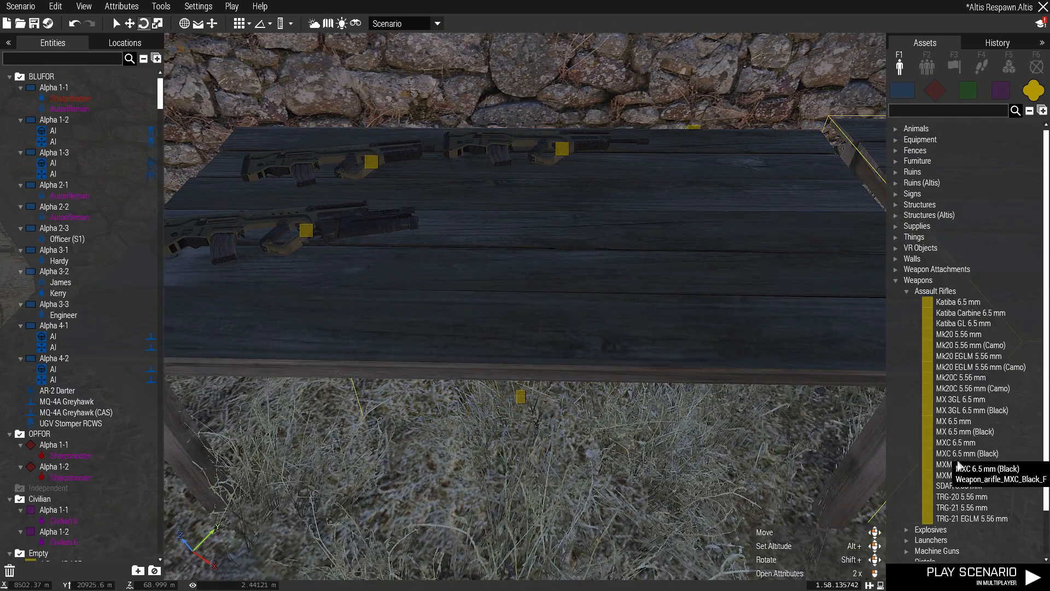
{"action": "left_click", "coordinate": [930, 291]}
{"action": "key", "text": "s"}
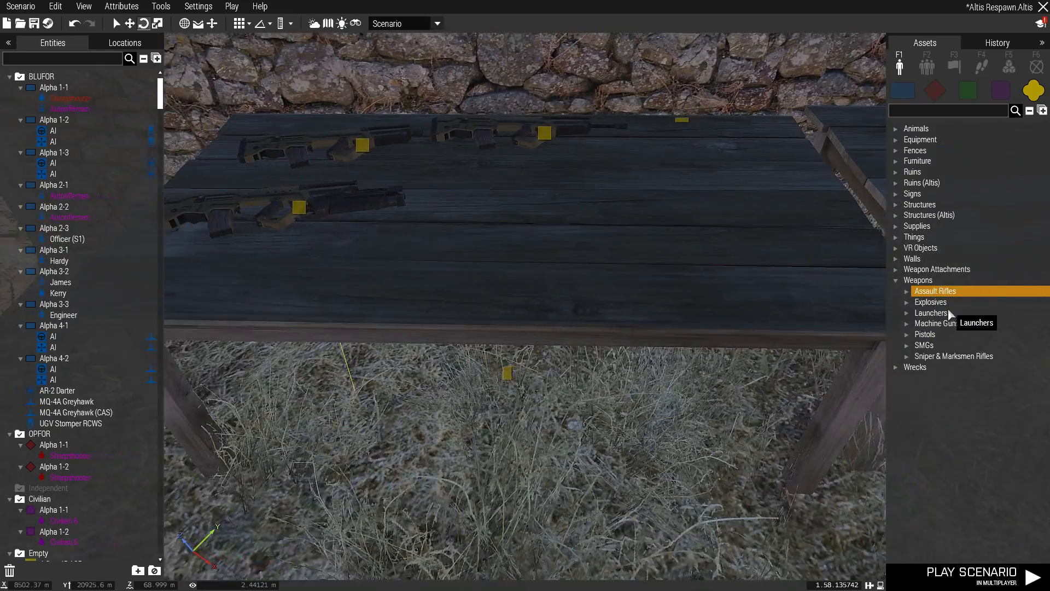
{"action": "key", "text": "d"}
{"action": "double_click", "coordinate": [942, 303]}
{"action": "key", "text": "w"}
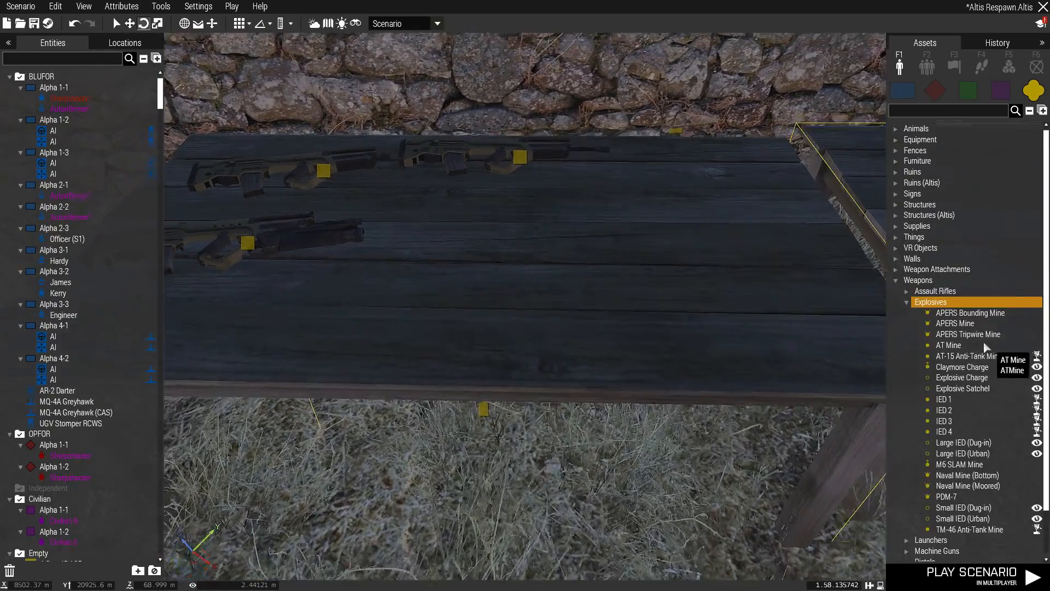
{"action": "key", "text": "w"}
{"action": "key", "text": "s"}
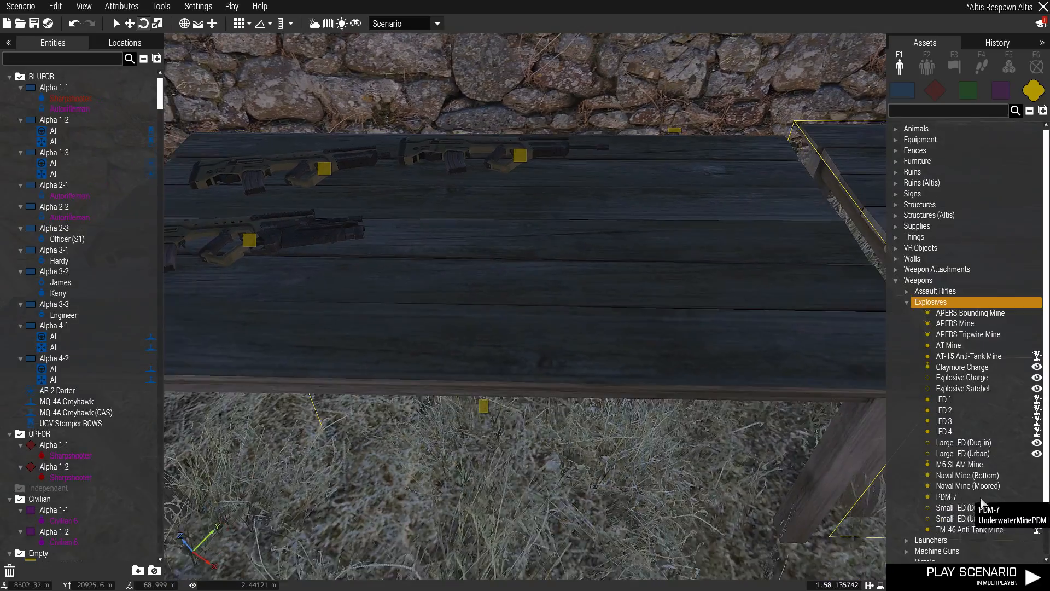
{"action": "scroll", "coordinate": [980, 528], "scroll_direction": "down", "scroll_amount": 2}
{"action": "key", "text": "w"}
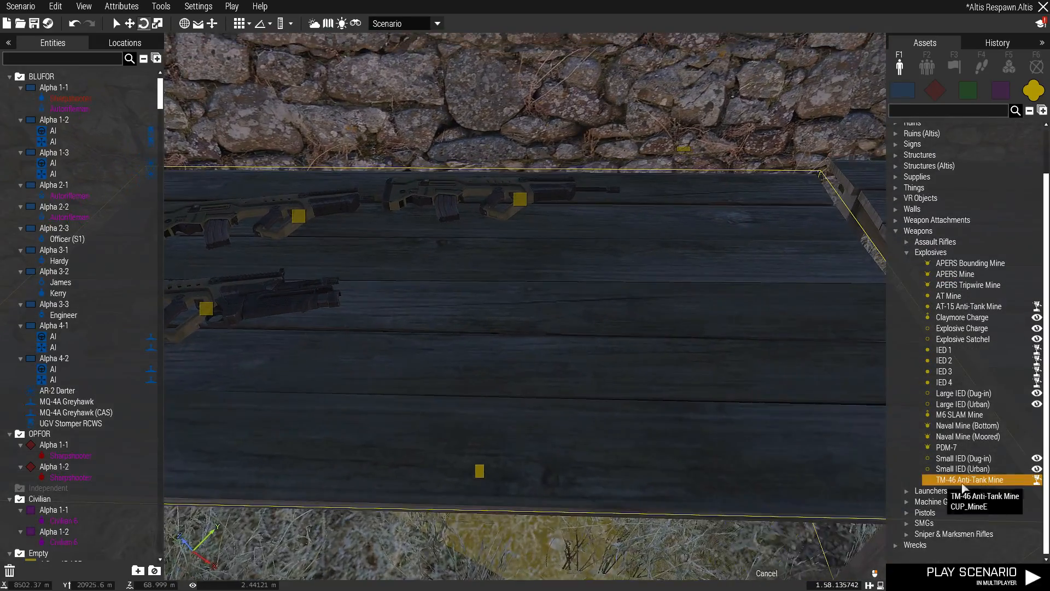
{"action": "key", "text": "s"}
{"action": "right_click", "coordinate": [981, 459]}
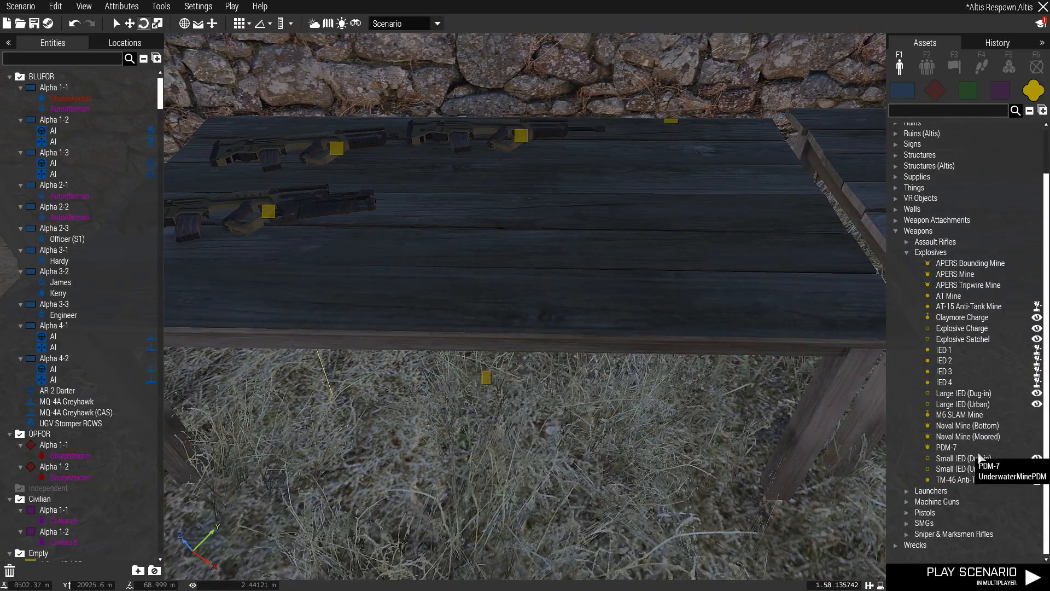
Step: Try an M6 SLAM Mine and a PDM-7 mine on the table, and delete them
{"action": "left_click", "coordinate": [972, 415]}
{"action": "key", "text": "w"}
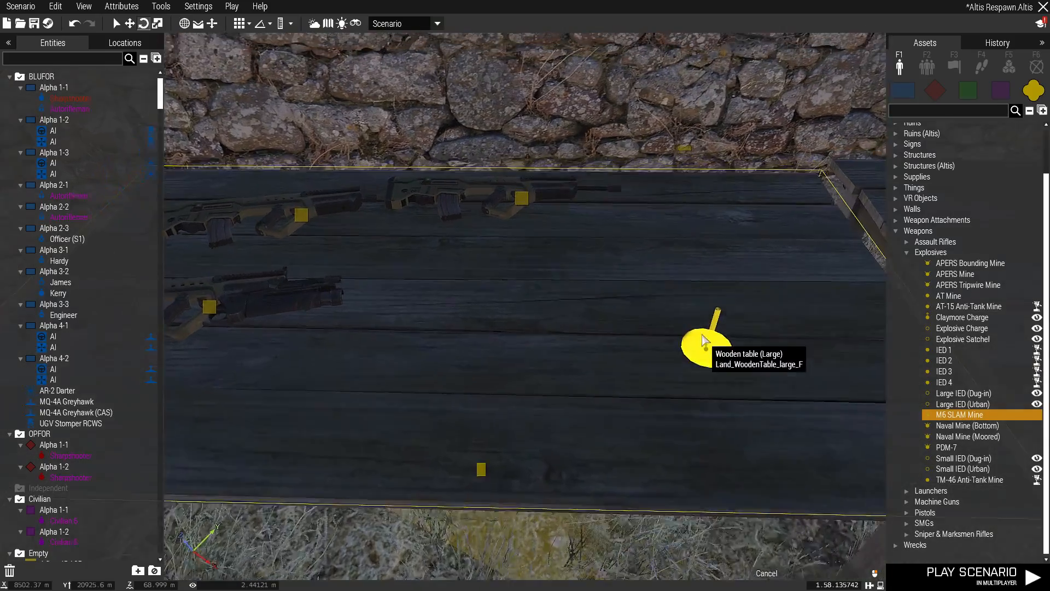
{"action": "left_click", "coordinate": [703, 283]}
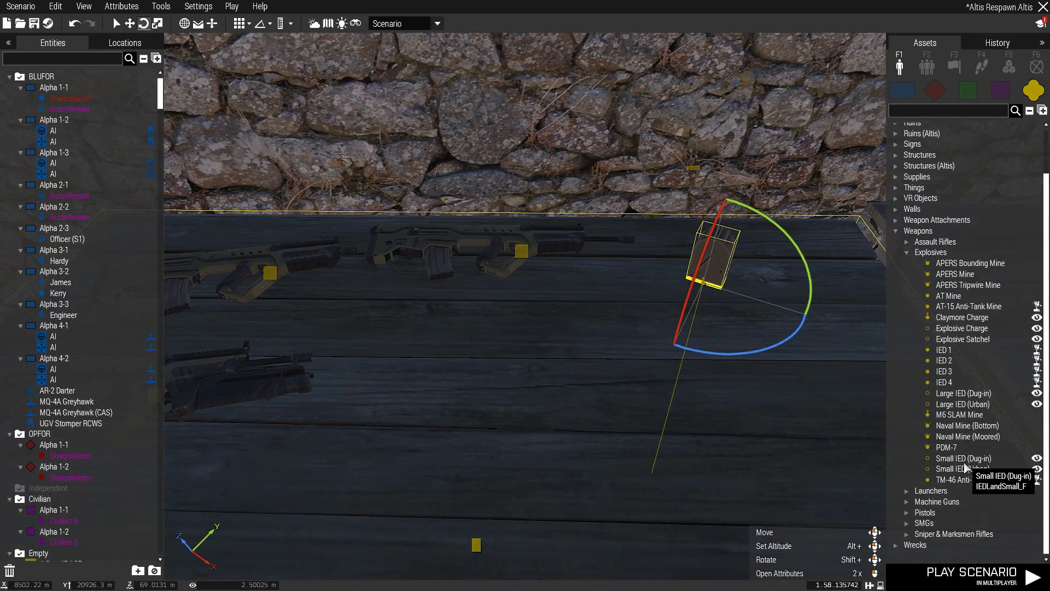
{"action": "left_click_drag", "start_coordinate": [946, 447], "coordinate": [746, 416]}
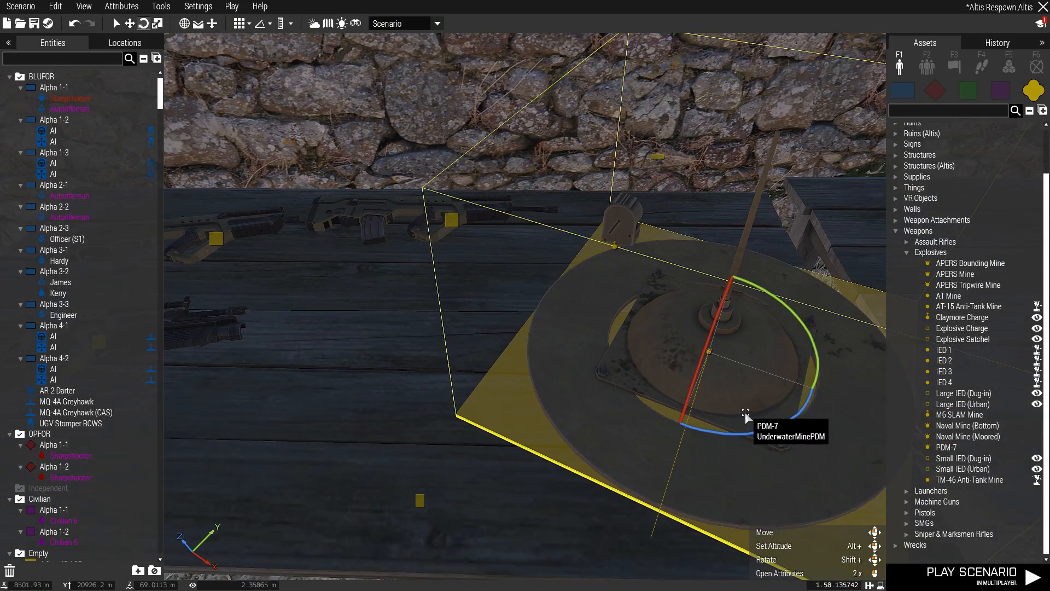
{"action": "key", "text": "Delete"}
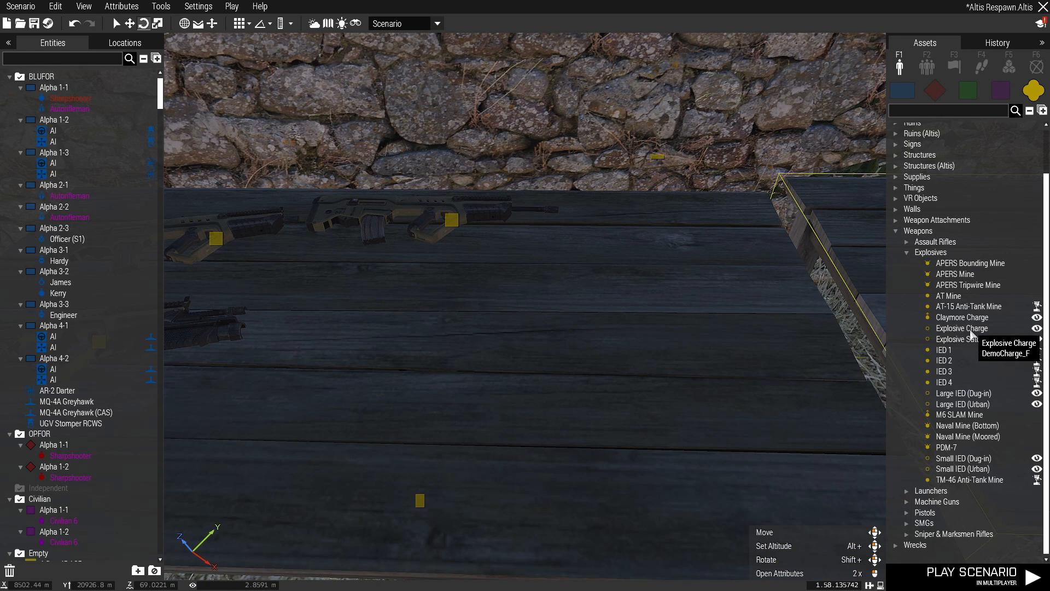
Step: Place two Explosive Charges side by side on the table, next to the rifles
{"action": "left_click", "coordinate": [674, 275]}
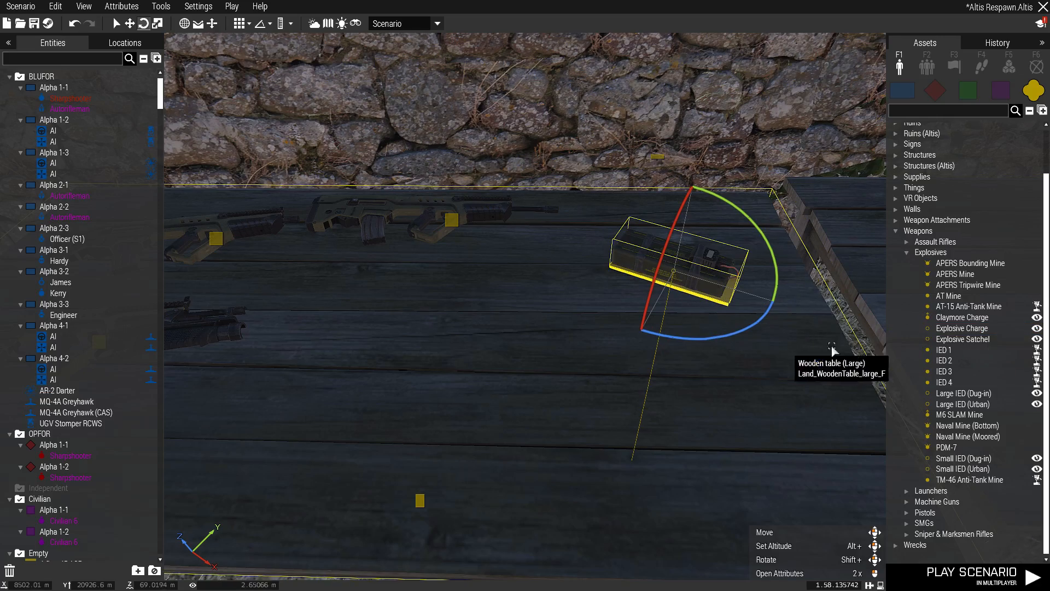
{"action": "left_click", "coordinate": [962, 332]}
{"action": "left_click", "coordinate": [528, 285]}
{"action": "key", "text": "s"}
{"action": "key", "text": "a"}
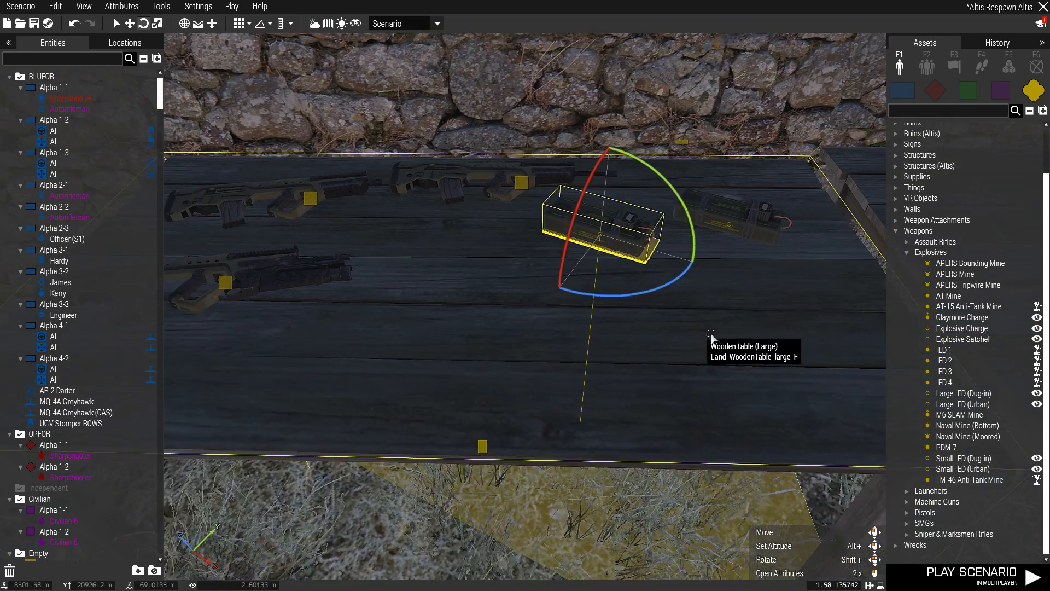
{"action": "key", "text": "a"}
Step: Place an ACP-C2 .45 ACP pistol on the table, rotate it and move it close to the explosive charges
{"action": "left_click", "coordinate": [932, 255]}
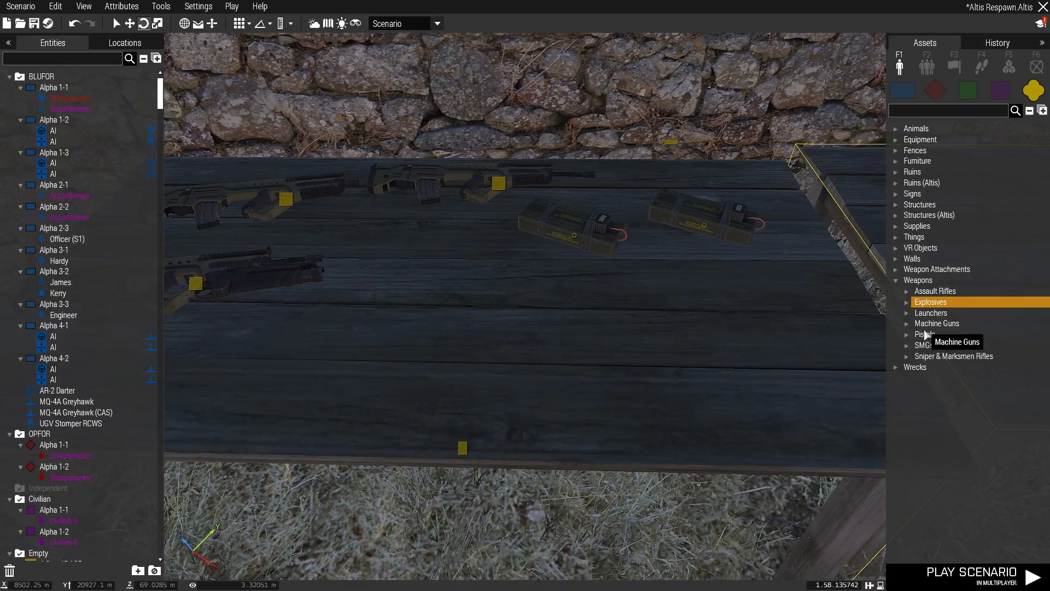
{"action": "key", "text": "d"}
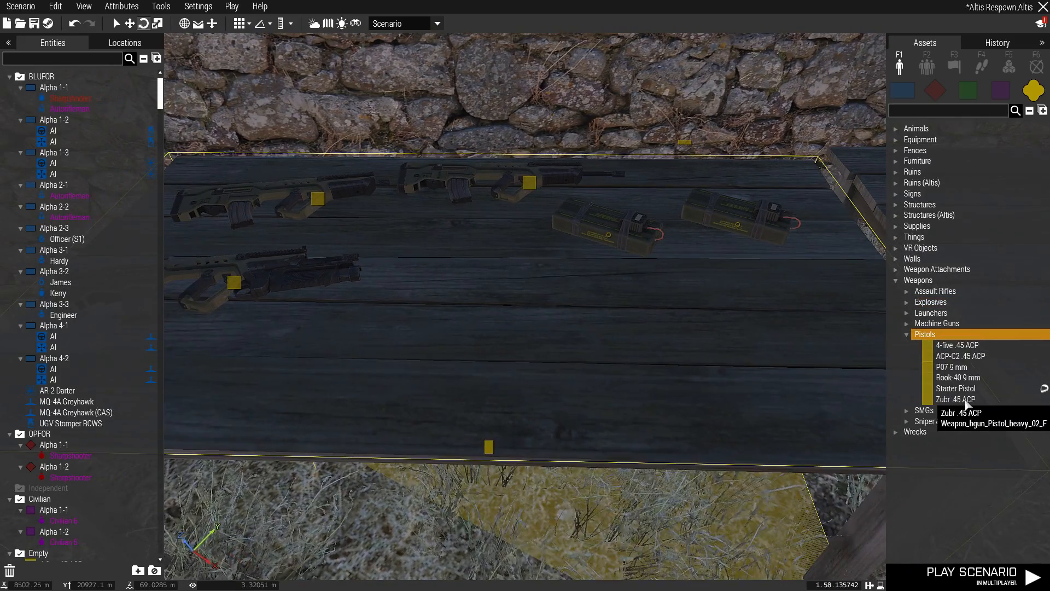
{"action": "left_click_drag", "start_coordinate": [957, 356], "coordinate": [710, 362]}
{"action": "left_click_drag", "start_coordinate": [755, 391], "coordinate": [828, 360]}
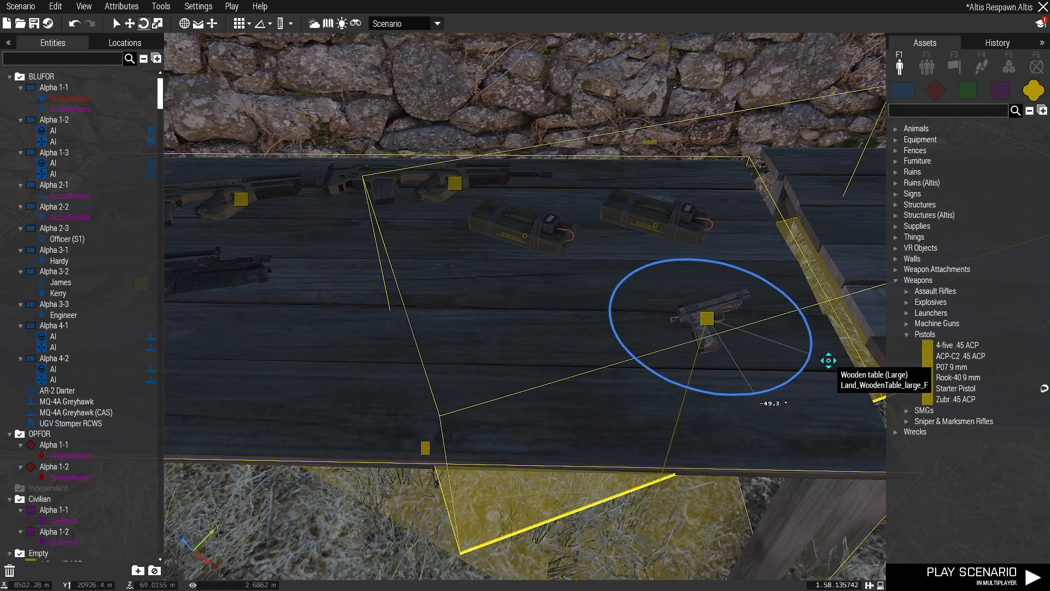
{"action": "left_click_drag", "start_coordinate": [706, 315], "coordinate": [691, 276]}
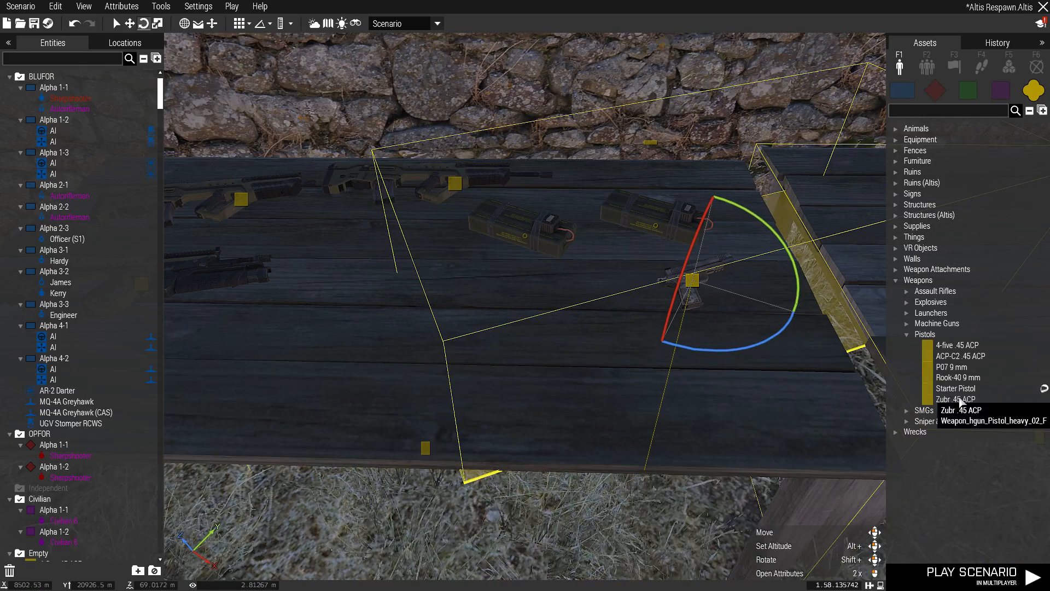
Step: Add a second ACP-C2 .45 ACP pistol in front of the first and rotate it to a similar angle
{"action": "left_click_drag", "start_coordinate": [960, 356], "coordinate": [785, 376]}
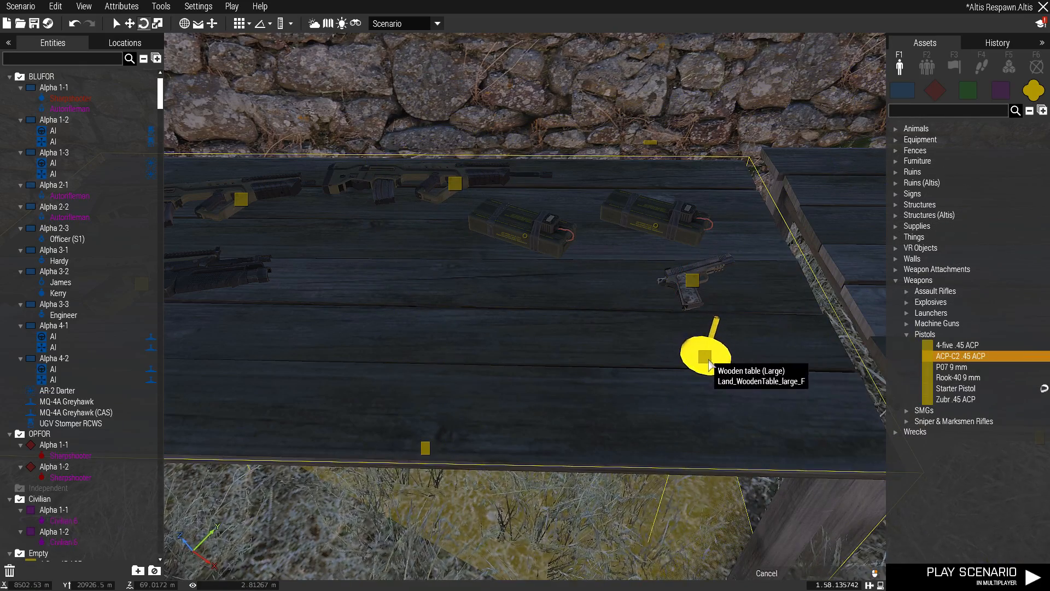
{"action": "left_click", "coordinate": [718, 366]}
{"action": "left_click_drag", "start_coordinate": [772, 450], "coordinate": [843, 400]}
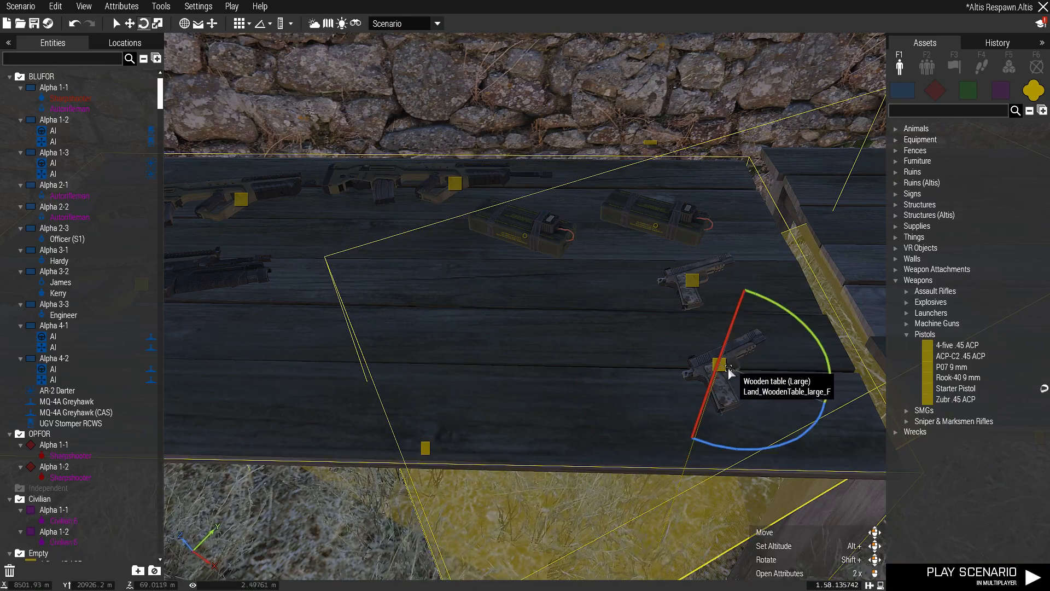
Step: Move the second ACP-C2 .45 ACP pistol closer to the first one on the table
{"action": "key", "text": "d"}
{"action": "left_click_drag", "start_coordinate": [677, 366], "coordinate": [689, 331]}
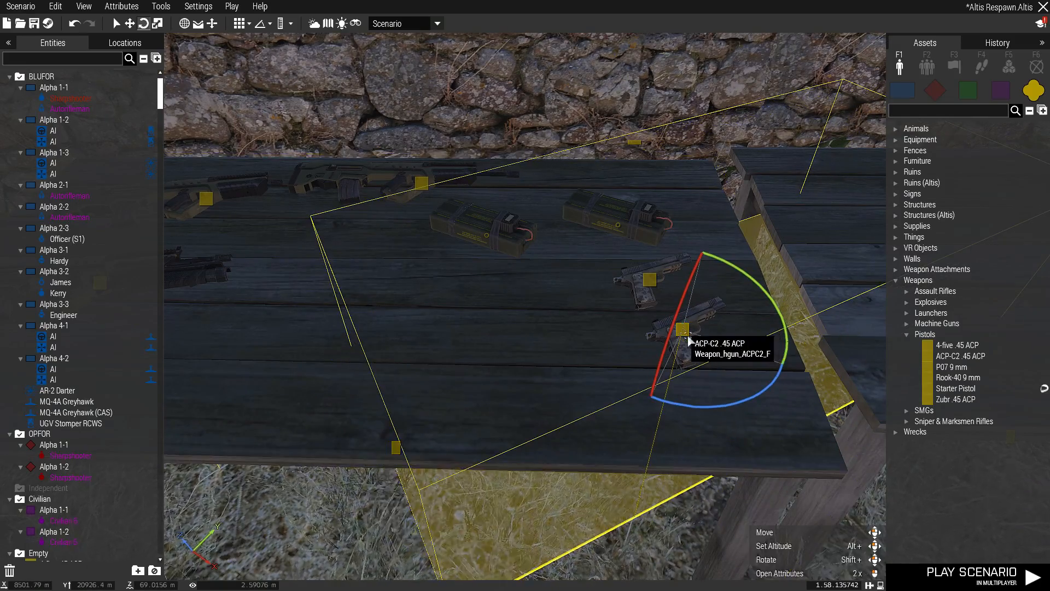
{"action": "key", "text": "s"}
{"action": "scroll", "coordinate": [688, 365], "scroll_direction": "up", "scroll_amount": 3}
{"action": "scroll", "coordinate": [688, 362], "scroll_direction": "up", "scroll_amount": 4}
{"action": "right_click_drag", "start_coordinate": [687, 352], "coordinate": [717, 403]}
{"action": "key", "text": "a"}
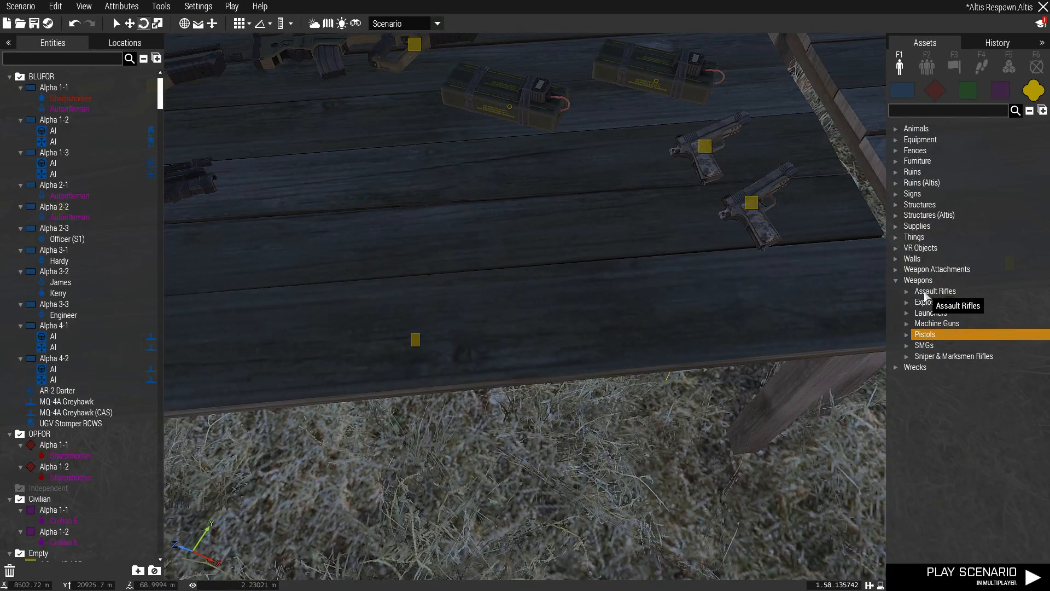
Step: Search the assets for "mag" and place four Magazine (Rifle) objects on the table around the rifles
{"action": "type", "text": "mags"}
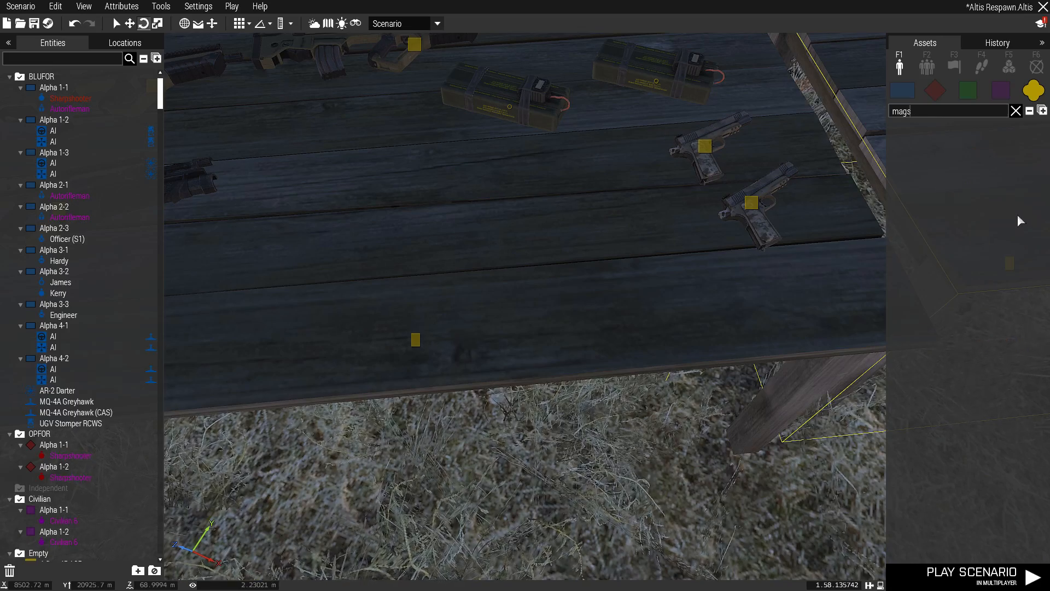
{"action": "key", "text": "BackSpace"}
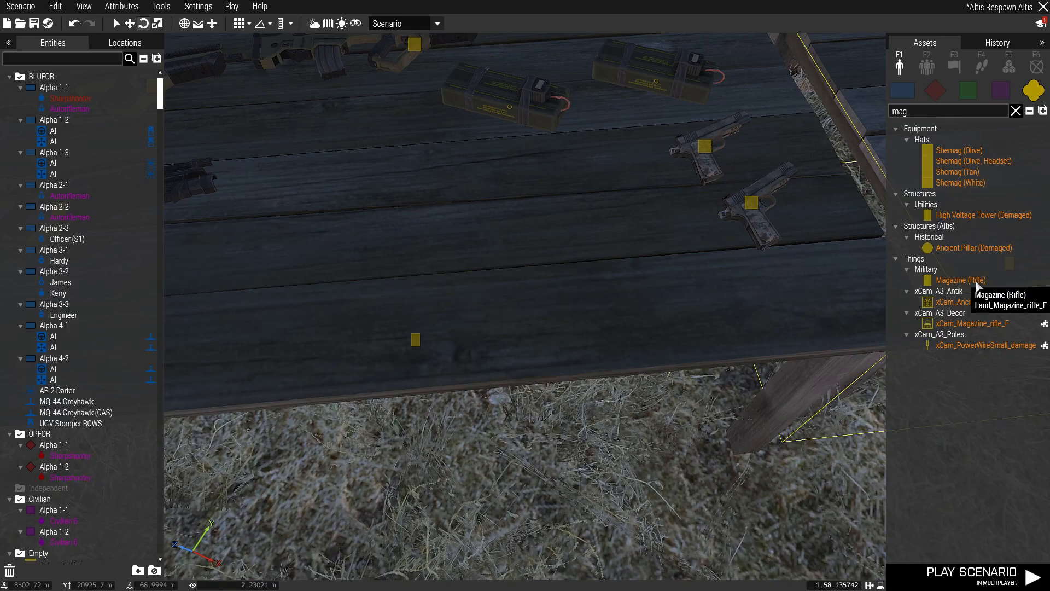
{"action": "left_click_drag", "start_coordinate": [977, 285], "coordinate": [492, 223]}
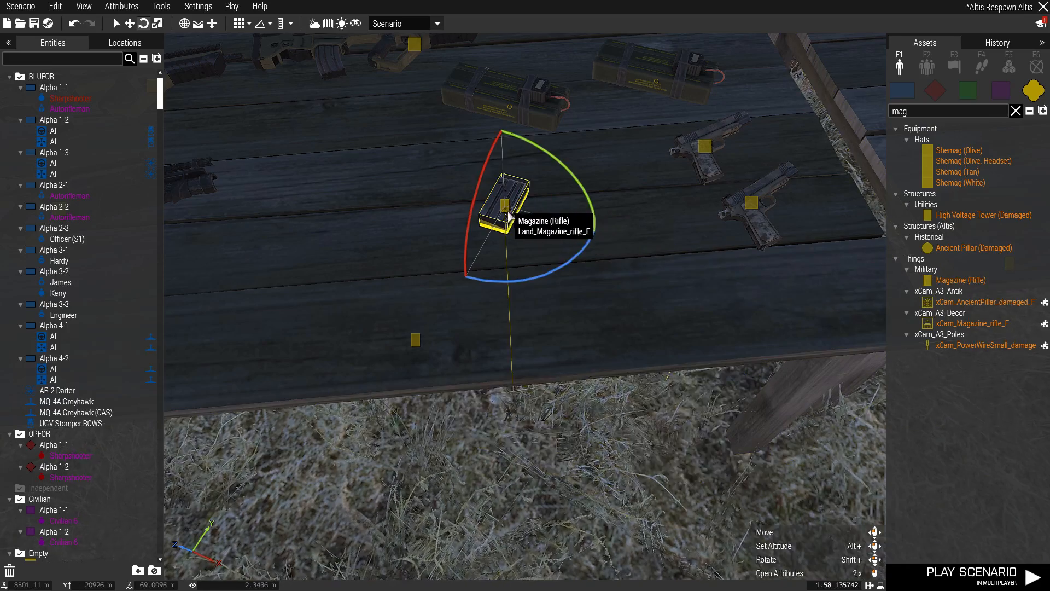
{"action": "left_click_drag", "start_coordinate": [1003, 282], "coordinate": [520, 97]}
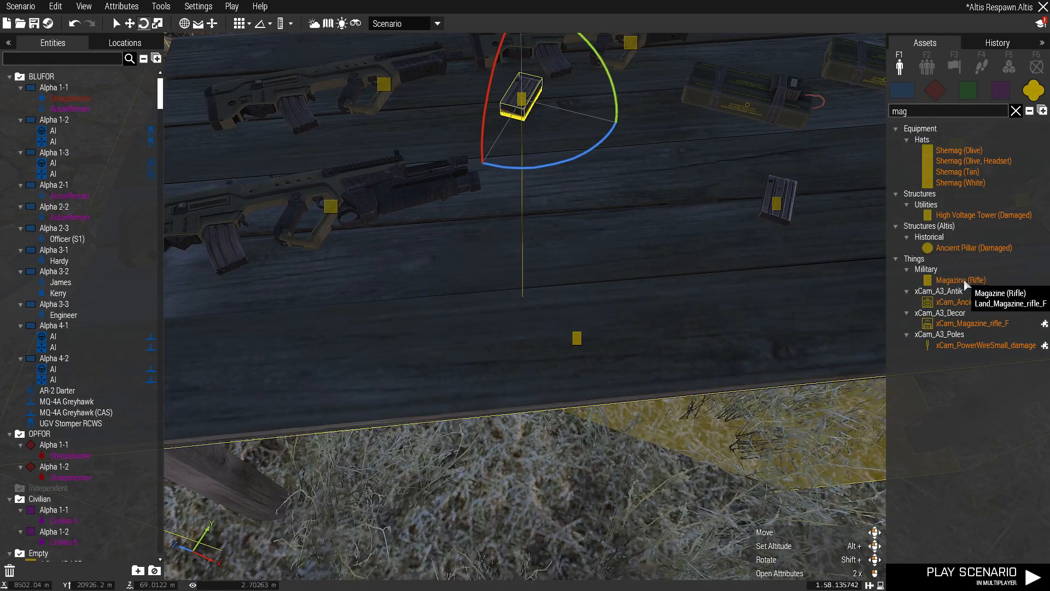
{"action": "mouse_move", "coordinate": [964, 280]}
{"action": "left_mouse_down"}
{"action": "mouse_move", "coordinate": [625, 296]}
{"action": "mouse_move", "coordinate": [546, 276]}
{"action": "left_mouse_up"}
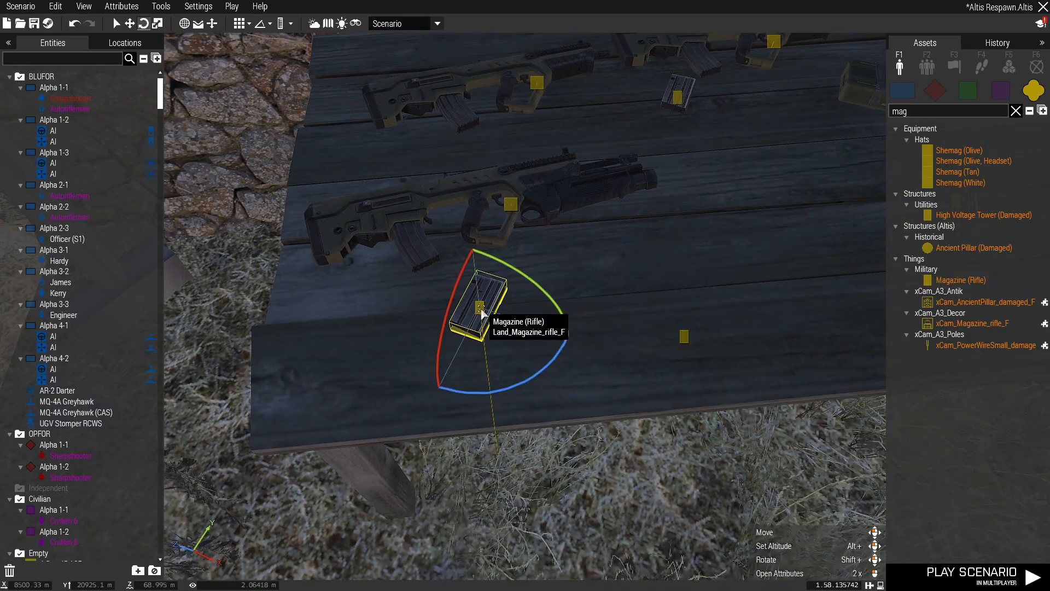
{"action": "left_click_drag", "start_coordinate": [956, 290], "coordinate": [421, 147]}
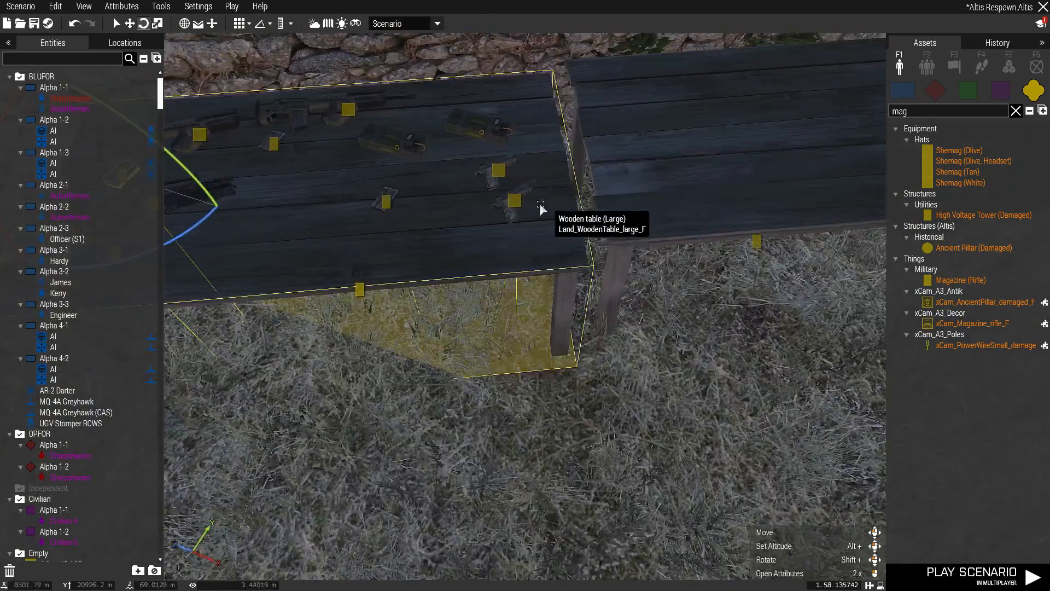
Step: Move the magazine lying in the middle of the table closer to the rifles and deselect it
{"action": "key", "text": "a"}
{"action": "left_click_drag", "start_coordinate": [672, 203], "coordinate": [535, 179]}
{"action": "key", "text": "d"}
{"action": "key", "text": "a"}
{"action": "left_click", "coordinate": [630, 468]}
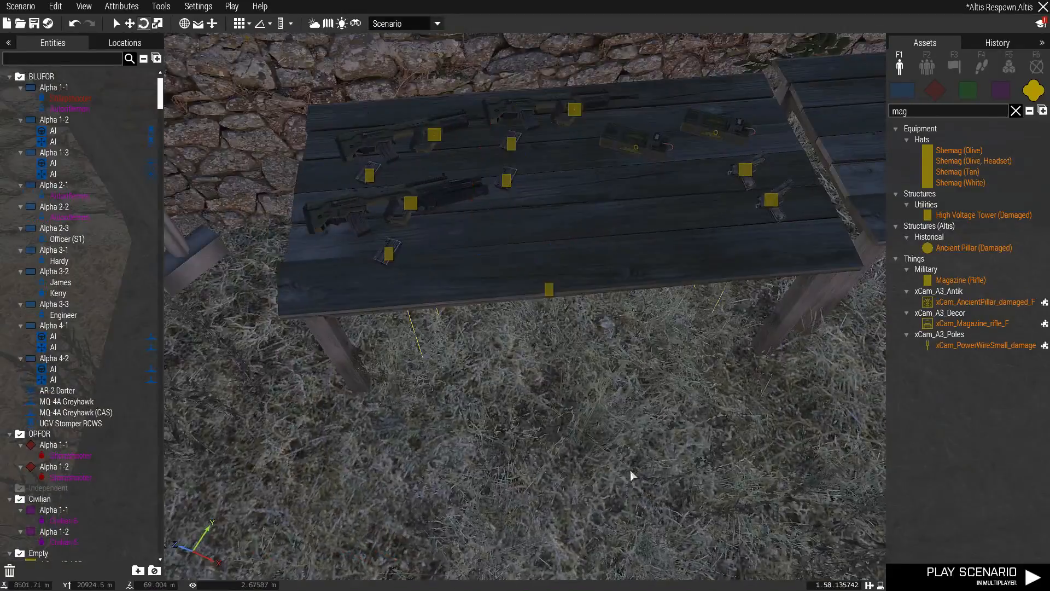
Step: Clear the asset search and place a MAR-10 .338 (Sand) from the sniper and marksmen rifles on the second table
{"action": "key", "text": "d"}
{"action": "key", "text": "w"}
{"action": "key", "text": "s"}
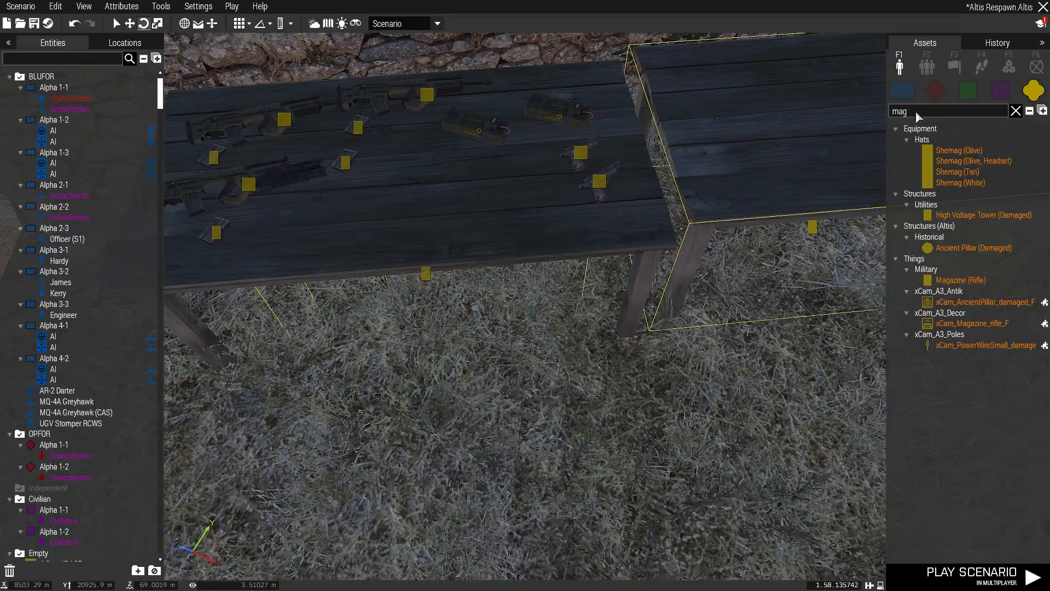
{"action": "left_click_drag", "start_coordinate": [915, 112], "coordinate": [862, 113]}
{"action": "key", "text": "BackSpace"}
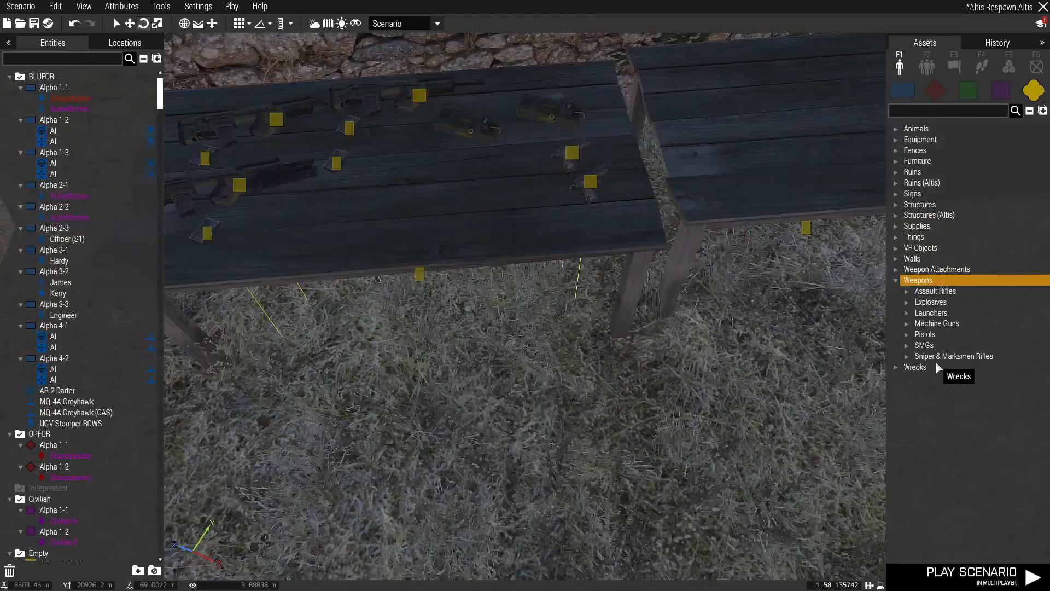
{"action": "left_click", "coordinate": [939, 356]}
{"action": "scroll", "coordinate": [957, 430], "scroll_direction": "down", "scroll_amount": 3}
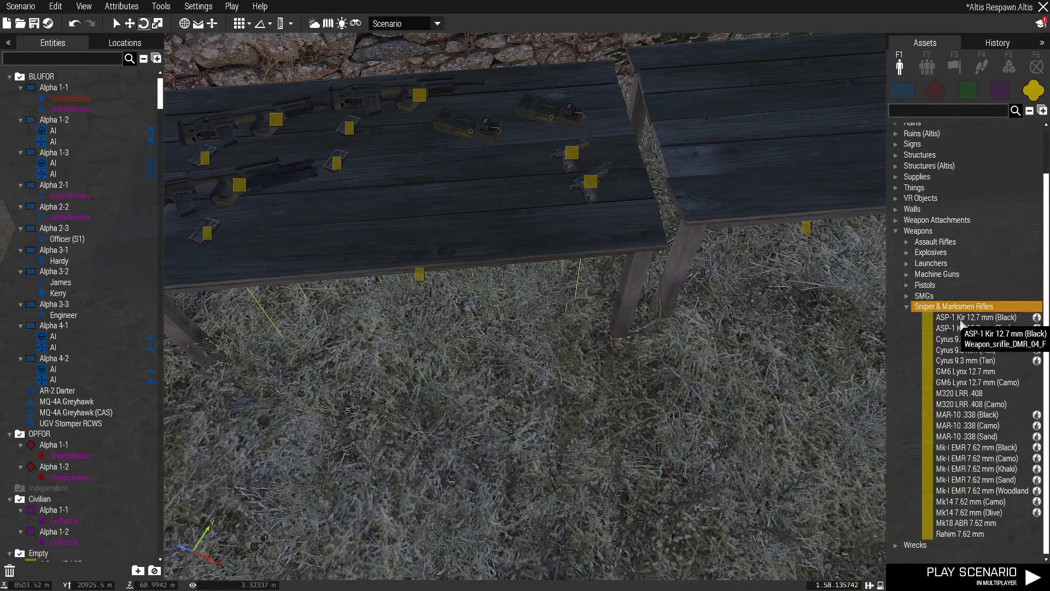
{"action": "key", "text": "a"}
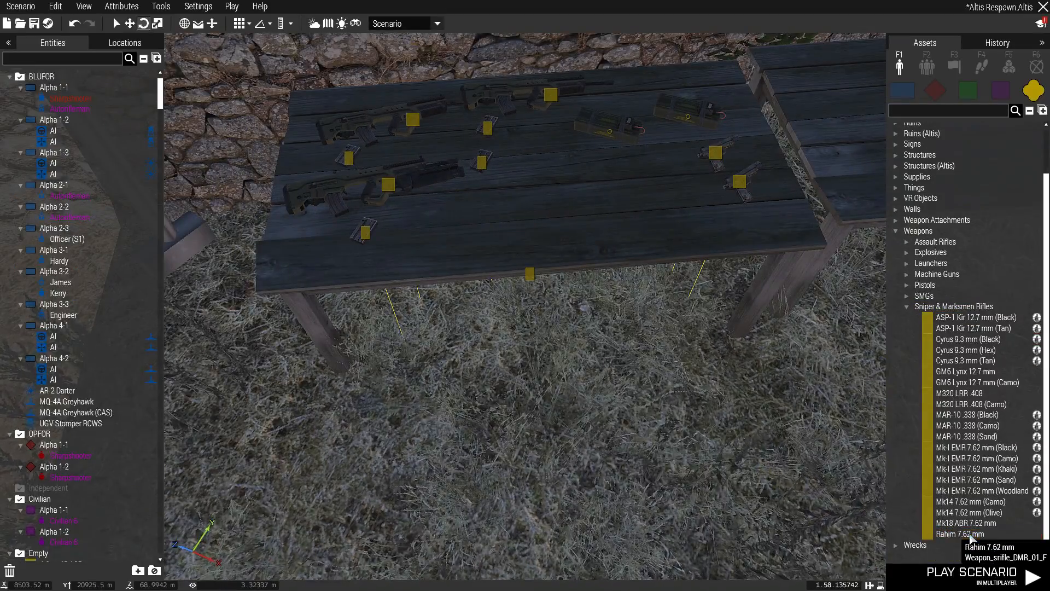
{"action": "left_click", "coordinate": [969, 438]}
{"action": "key", "text": "w"}
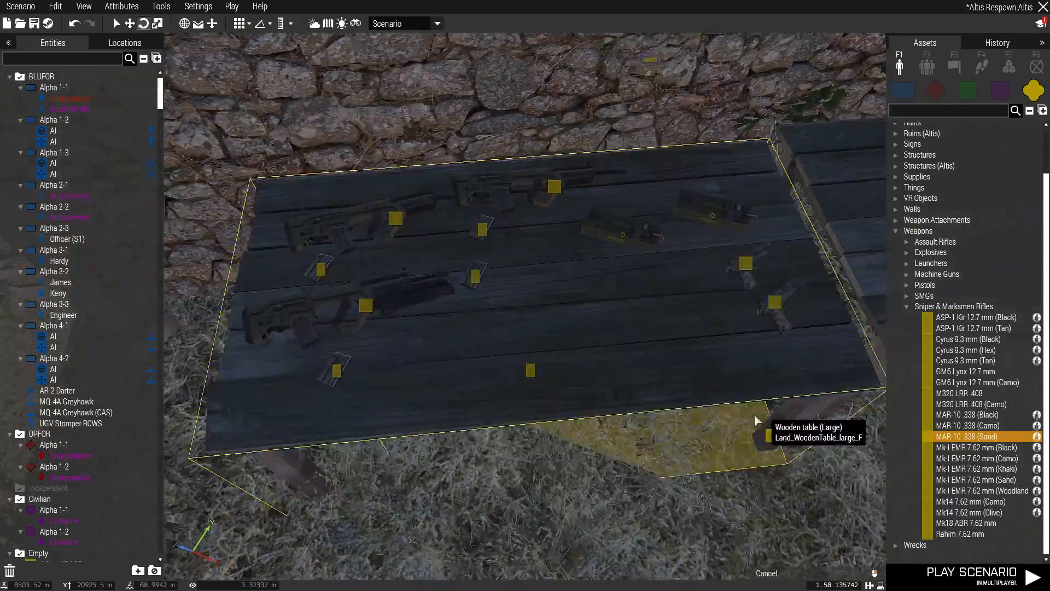
{"action": "key", "text": "d"}
{"action": "key", "text": "s"}
{"action": "key", "text": "w"}
{"action": "left_click", "coordinate": [523, 308]}
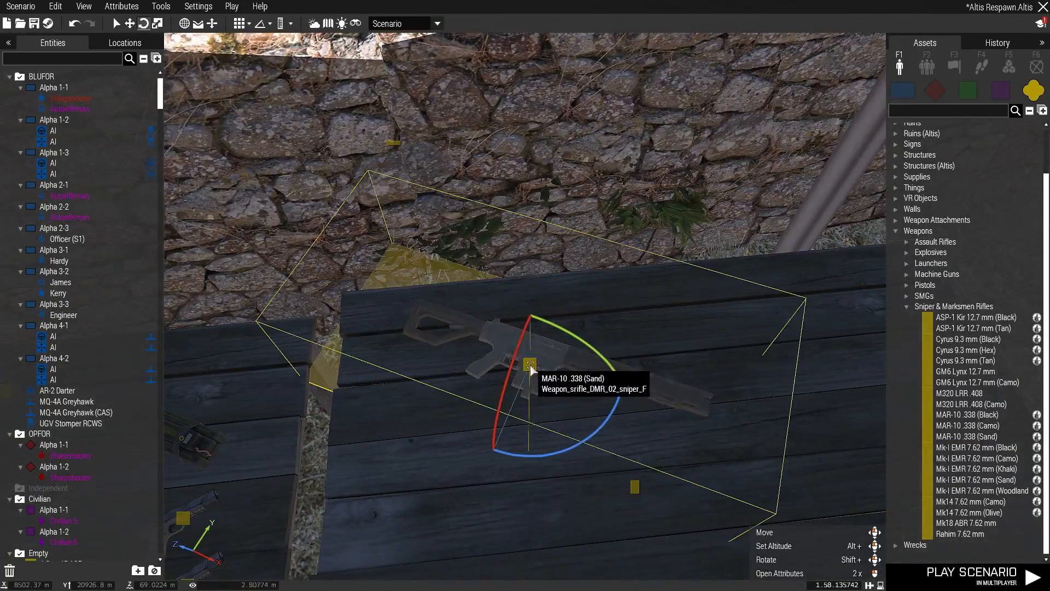
Step: Rotate the MAR-10 rifle to lie along the second table and move it towards the front edge
{"action": "left_click_drag", "start_coordinate": [582, 450], "coordinate": [621, 410]}
{"action": "left_click_drag", "start_coordinate": [532, 364], "coordinate": [547, 204]}
{"action": "key", "text": "s"}
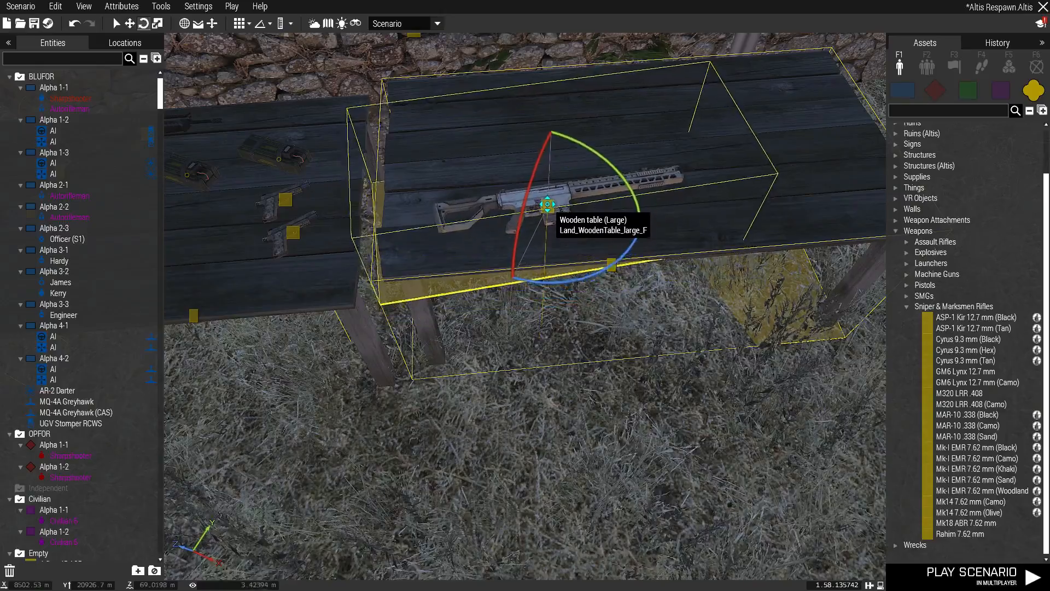
{"action": "key", "text": "s"}
{"action": "left_click", "coordinate": [549, 371]}
{"action": "right_click_drag", "start_coordinate": [549, 371], "coordinate": [614, 409]}
{"action": "key", "text": "w"}
{"action": "key", "text": "a"}
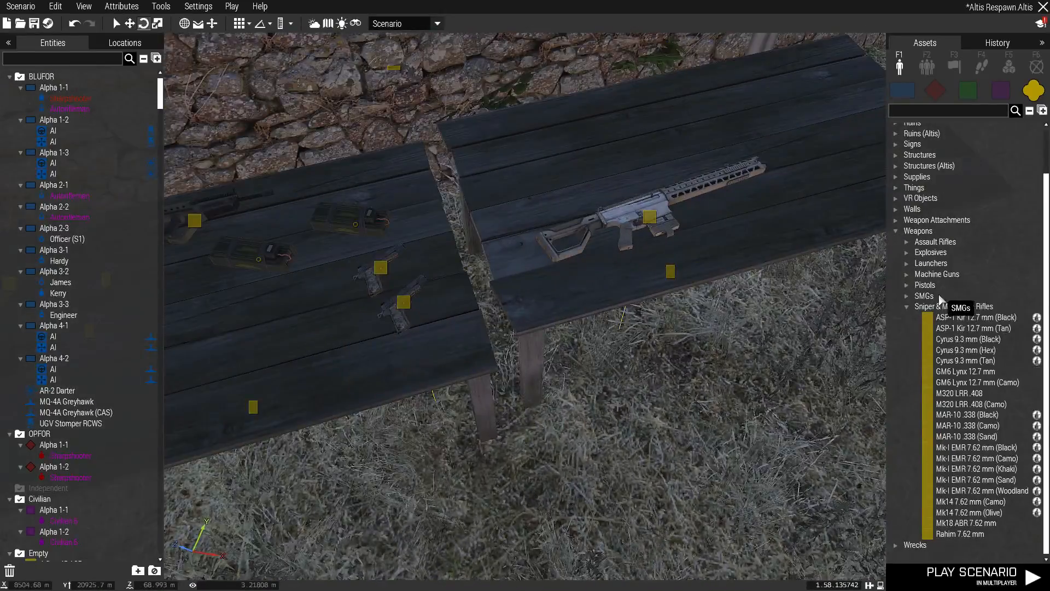
Step: Place a PCML launcher on the second table behind the sniper rifle and rotate it by about 43 degrees
{"action": "double_click", "coordinate": [936, 306]}
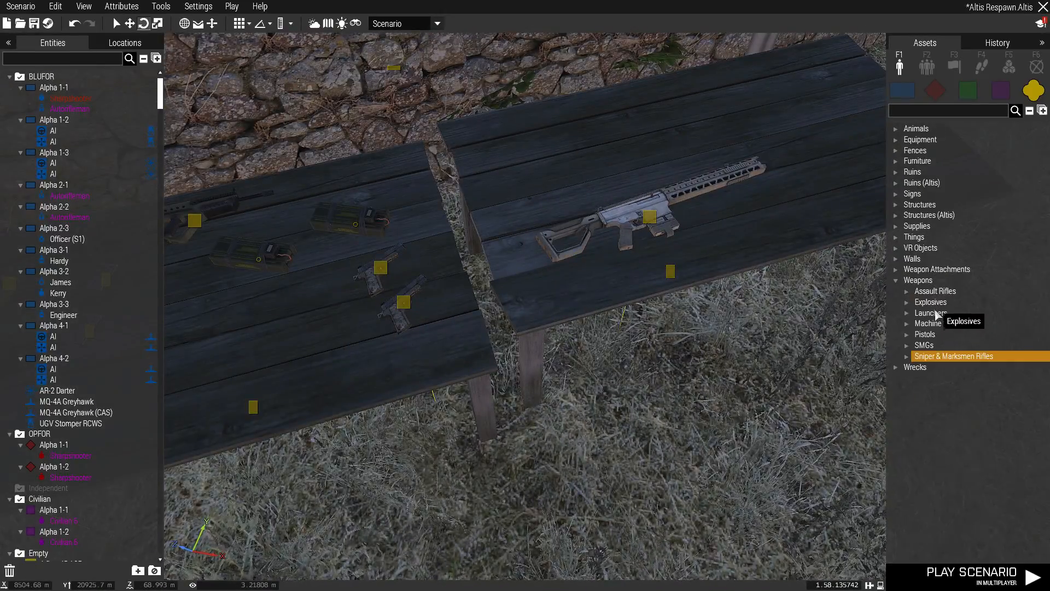
{"action": "left_click", "coordinate": [948, 324]}
{"action": "key", "text": "w"}
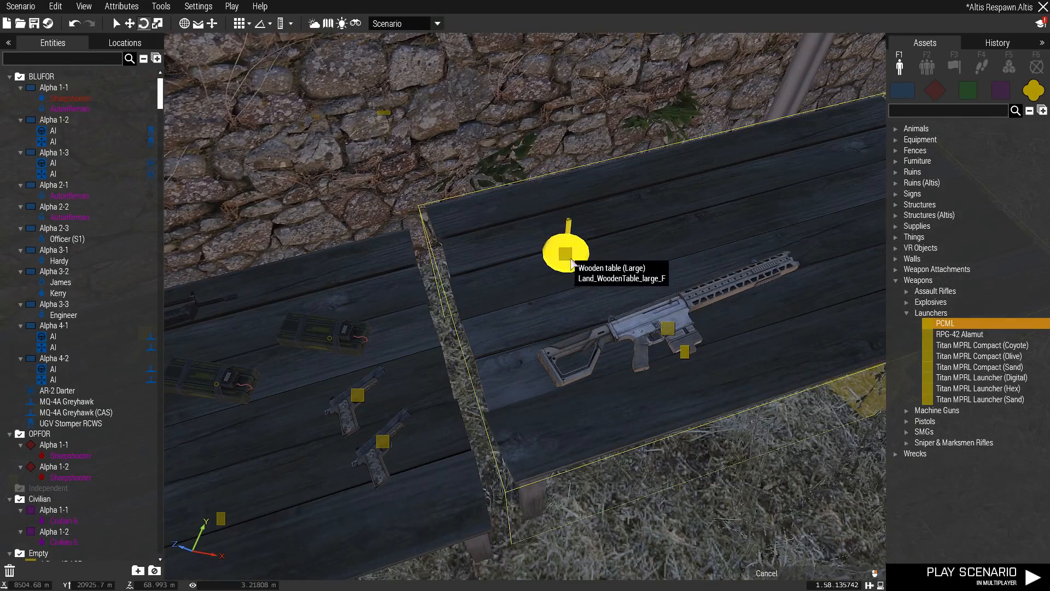
{"action": "key", "text": "d"}
{"action": "key", "text": "a"}
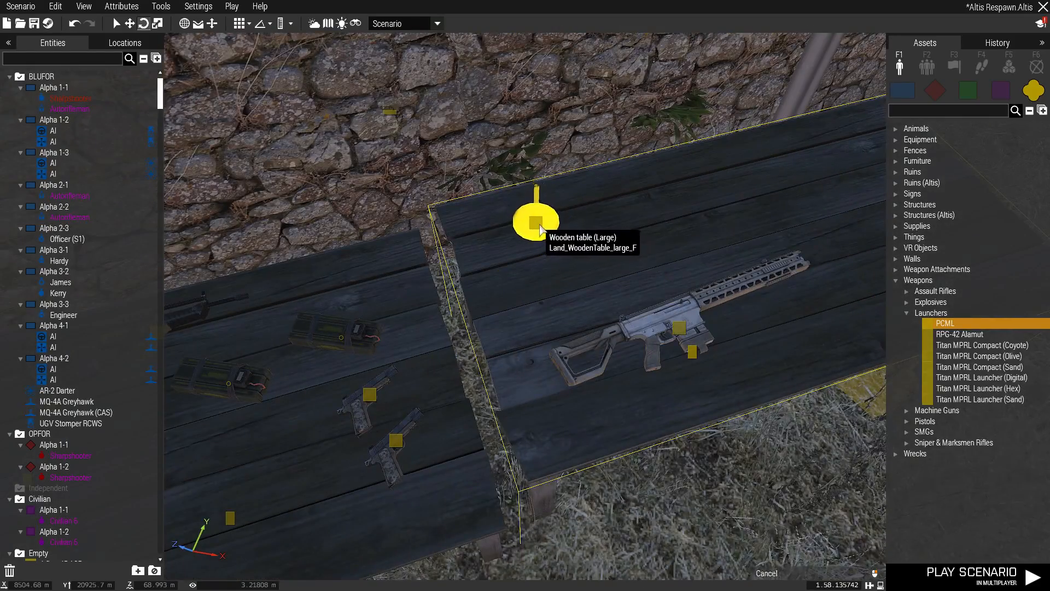
{"action": "left_click", "coordinate": [553, 228]}
{"action": "left_click_drag", "start_coordinate": [598, 298], "coordinate": [636, 251]}
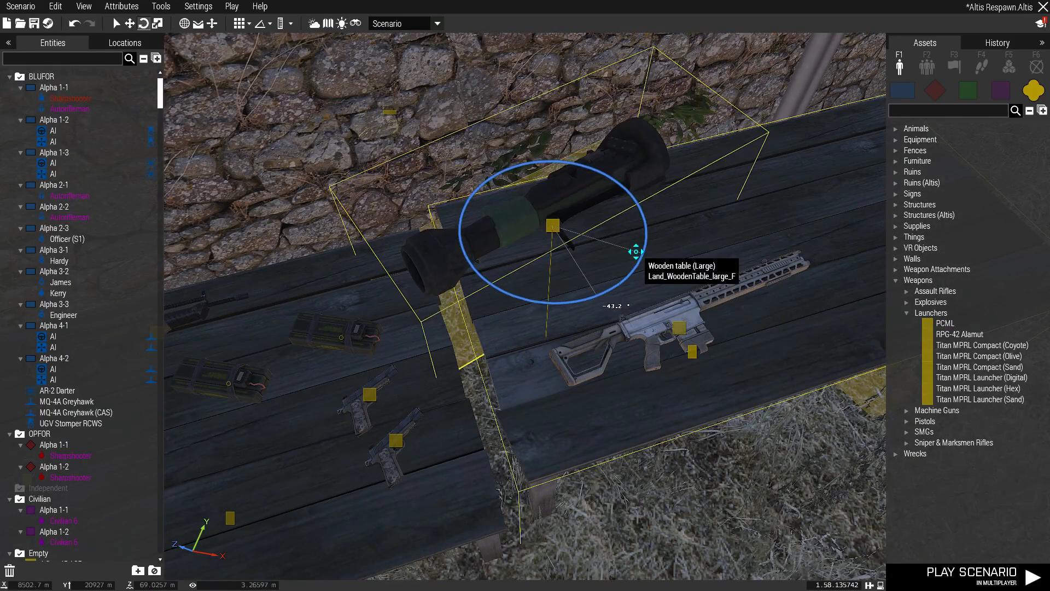
Step: Undo the PCML launcher's first move and shift it slightly along the table behind the rifle
{"action": "left_click_drag", "start_coordinate": [556, 218], "coordinate": [322, 226]}
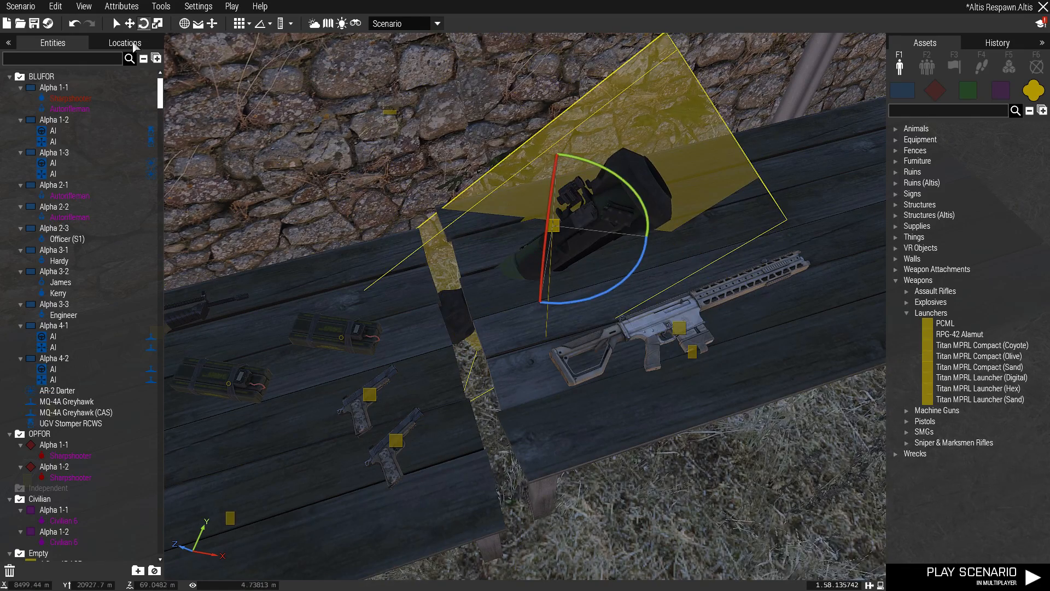
{"action": "left_click", "coordinate": [74, 24]}
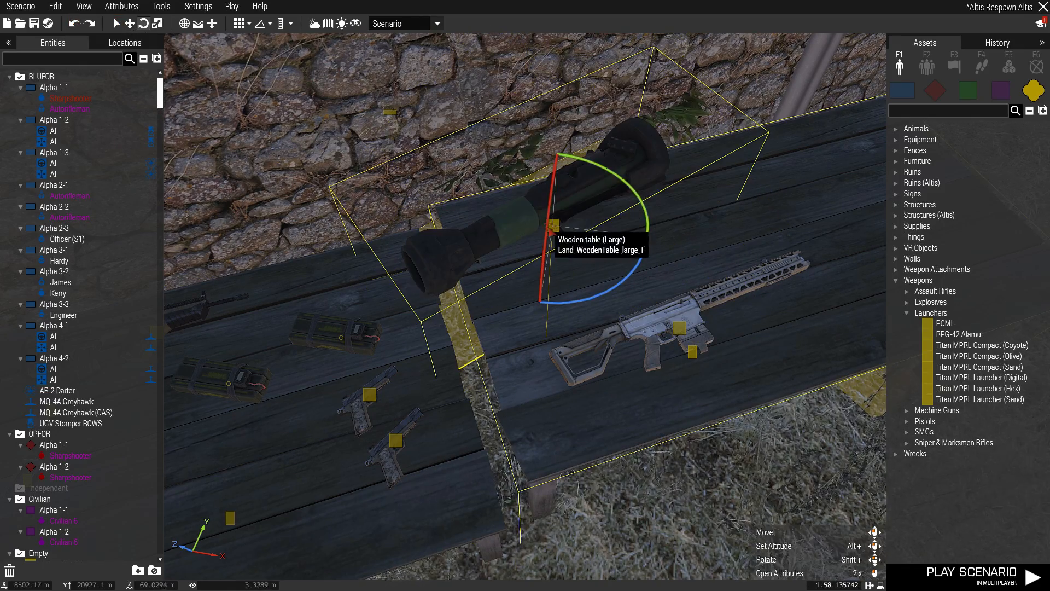
{"action": "left_click_drag", "start_coordinate": [559, 229], "coordinate": [606, 221]}
{"action": "key", "text": "d"}
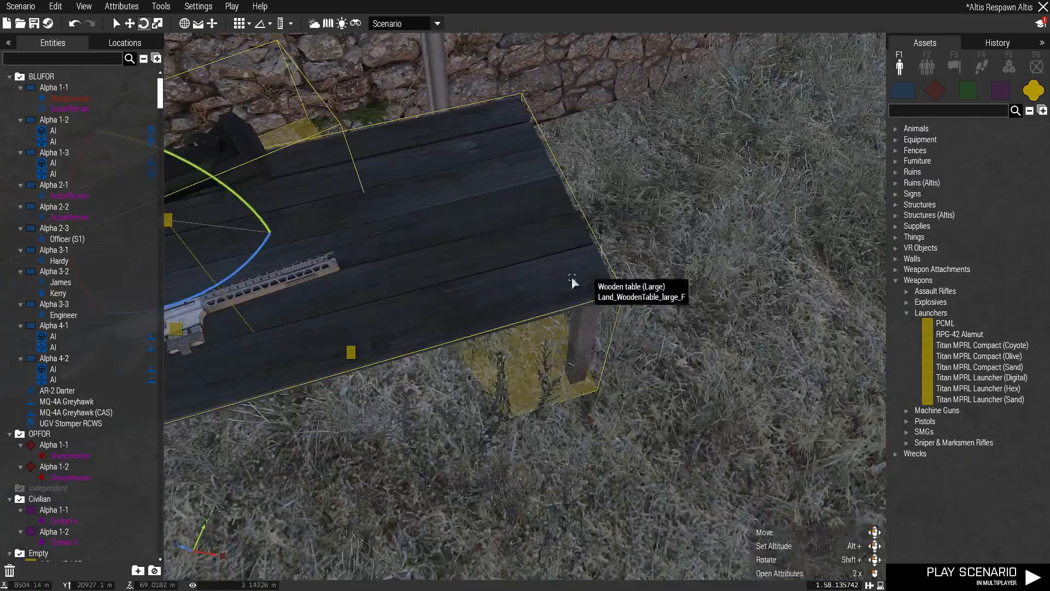
{"action": "key", "text": "a"}
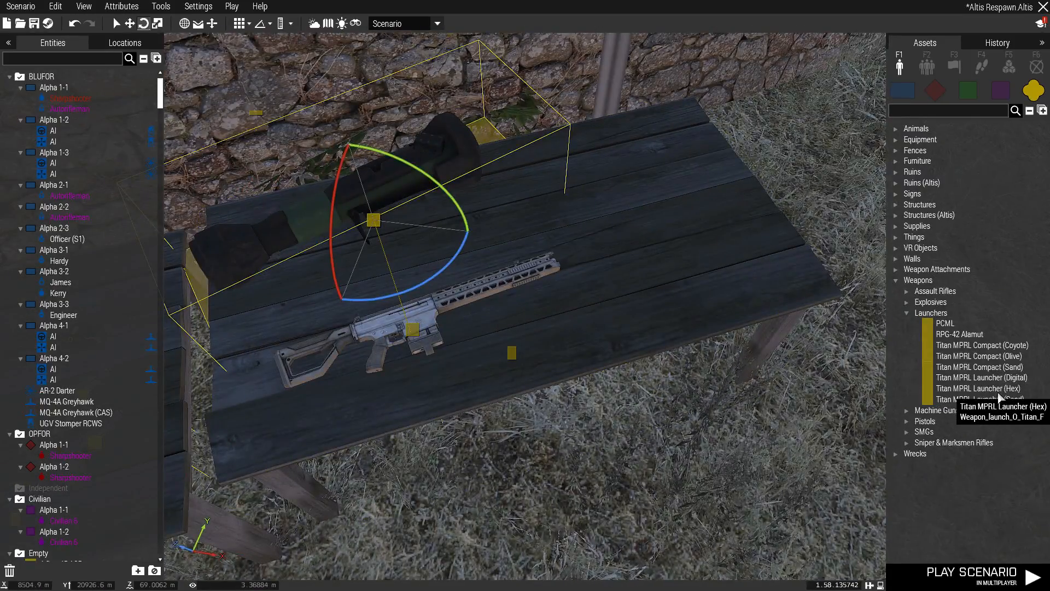
Step: Place a Titan MPRL Launcher (Digital) at the free end of the second table, turn it across the table and adjust its position
{"action": "left_click", "coordinate": [1011, 379]}
{"action": "left_click", "coordinate": [700, 229]}
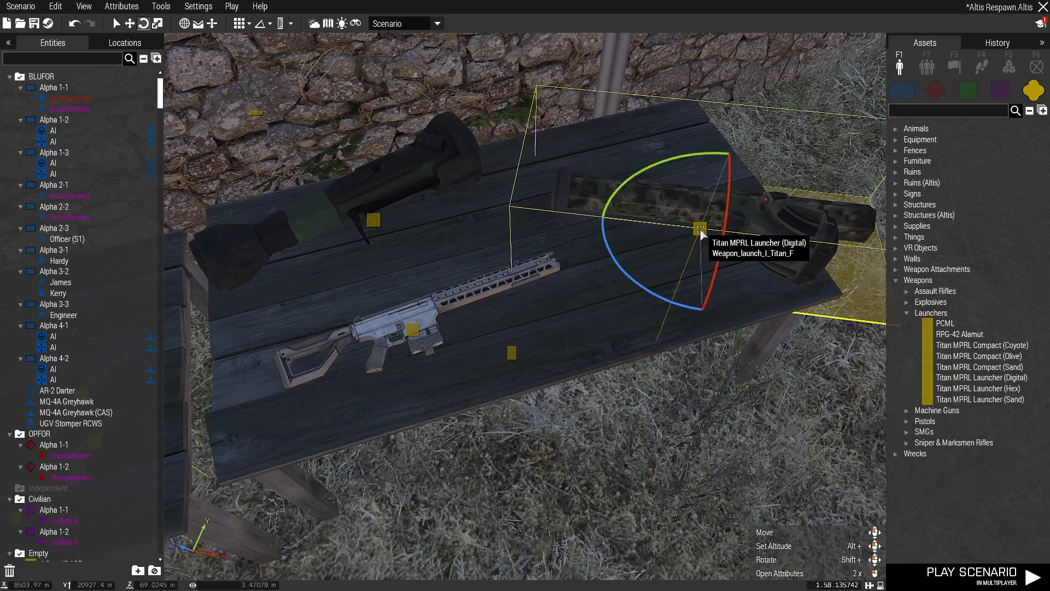
{"action": "left_click_drag", "start_coordinate": [654, 302], "coordinate": [629, 249]}
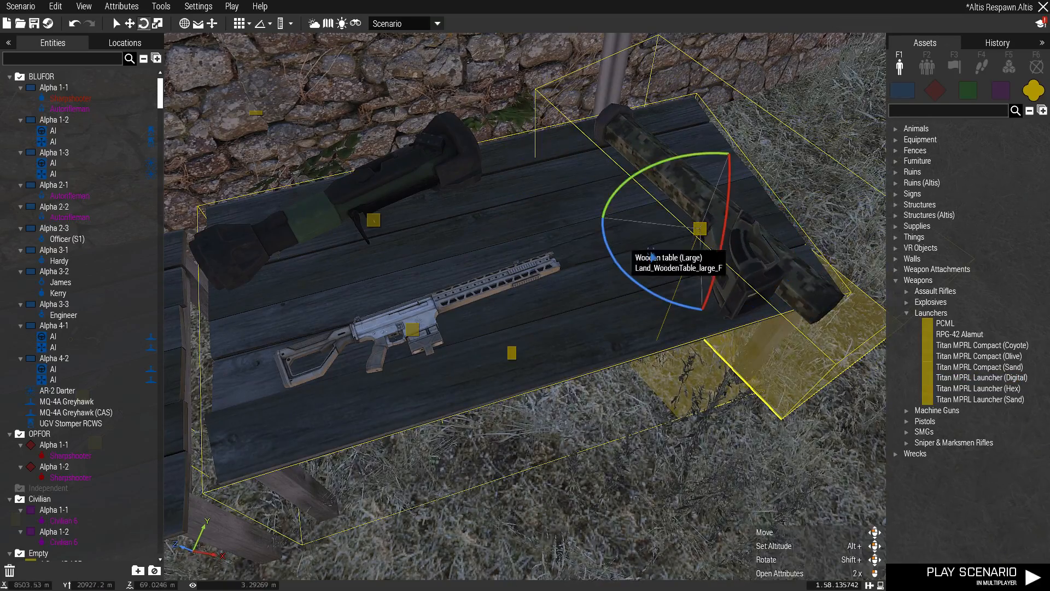
{"action": "left_click_drag", "start_coordinate": [700, 230], "coordinate": [647, 281]}
{"action": "right_click_drag", "start_coordinate": [646, 281], "coordinate": [714, 358]}
{"action": "left_click", "coordinate": [678, 383]}
Step: Place a Sting 9 mm SMG on the first table between the rifles and pistols and rotate it by about 41.5 degrees
{"action": "key", "text": "s"}
{"action": "key", "text": "a"}
{"action": "double_click", "coordinate": [928, 313]}
{"action": "key", "text": "d"}
{"action": "right_click_drag", "start_coordinate": [875, 325], "coordinate": [600, 326]}
{"action": "left_click", "coordinate": [936, 345]}
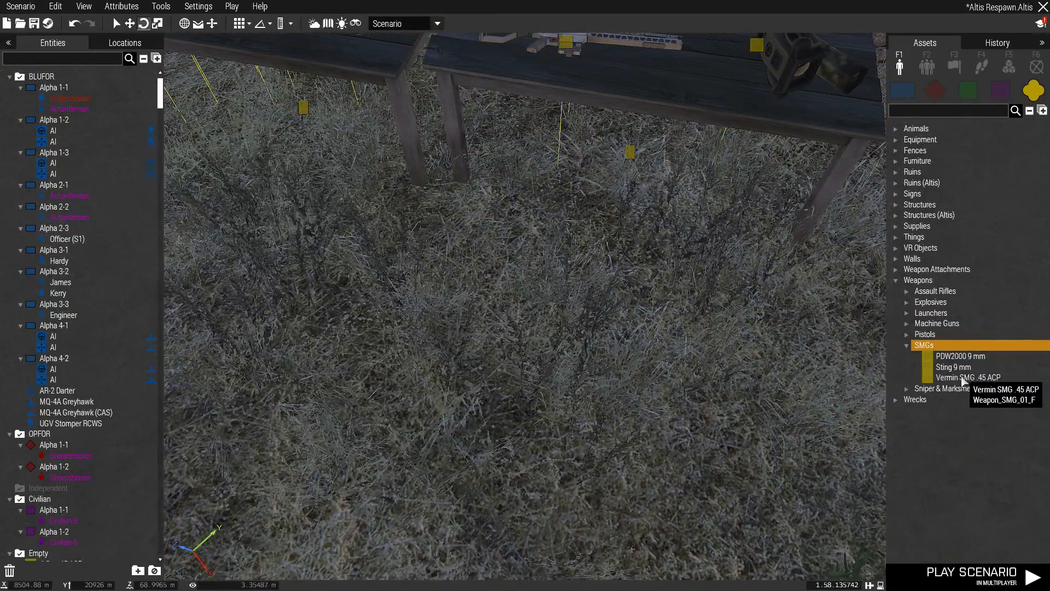
{"action": "left_click", "coordinate": [953, 367]}
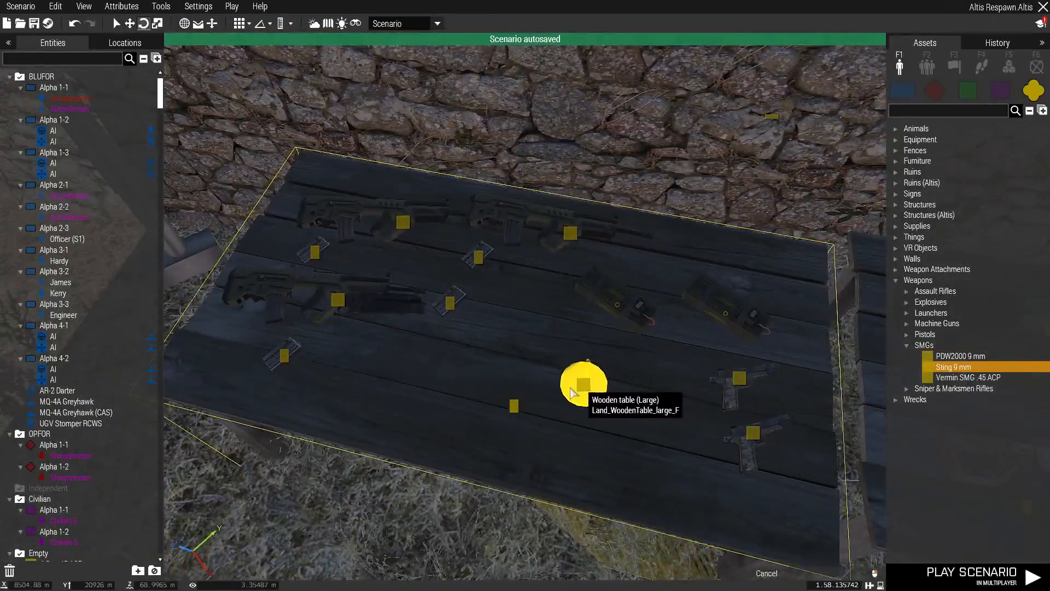
{"action": "left_click", "coordinate": [577, 391]}
{"action": "left_click_drag", "start_coordinate": [583, 478], "coordinate": [635, 429]}
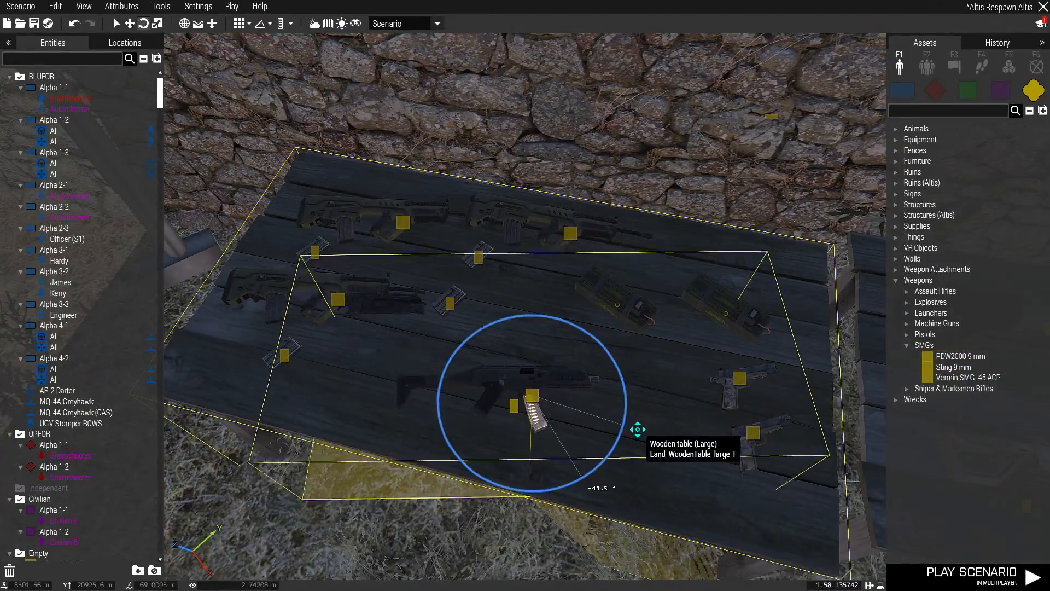
{"action": "key", "text": "s"}
{"action": "left_click", "coordinate": [576, 433]}
Step: Search the assets for "map", place a Whiteboard (Map of Altis) on the grass near the wall corner and adjust its rotation
{"action": "key", "text": "s"}
{"action": "right_click_drag", "start_coordinate": [576, 433], "coordinate": [496, 311]}
{"action": "key", "text": "w"}
{"action": "key", "text": "d"}
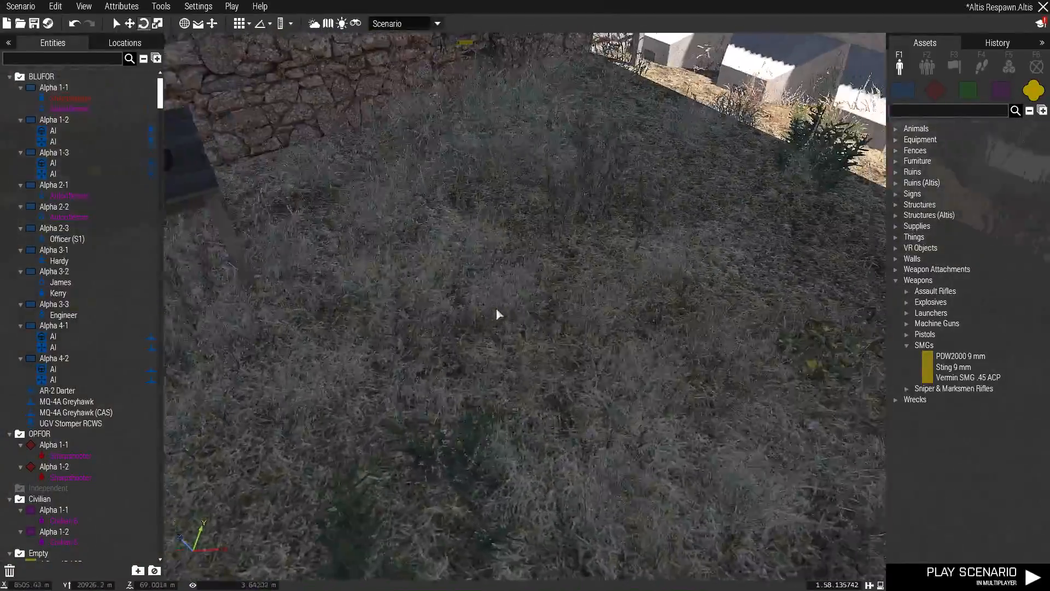
{"action": "double_click", "coordinate": [924, 347]}
{"action": "left_click", "coordinate": [939, 107]}
{"action": "type", "text": "map"}
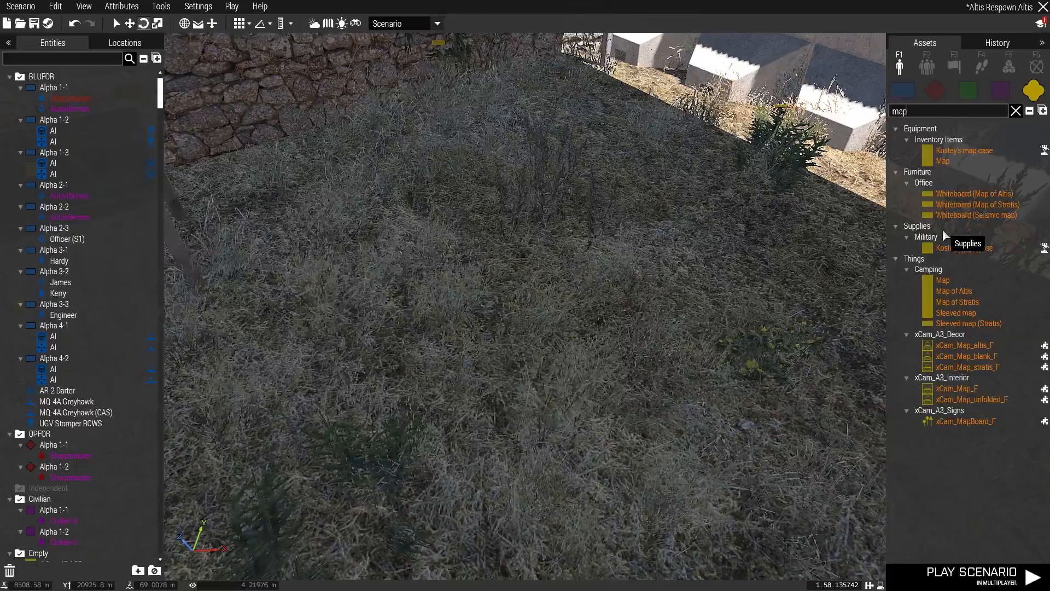
{"action": "left_click", "coordinate": [968, 194]}
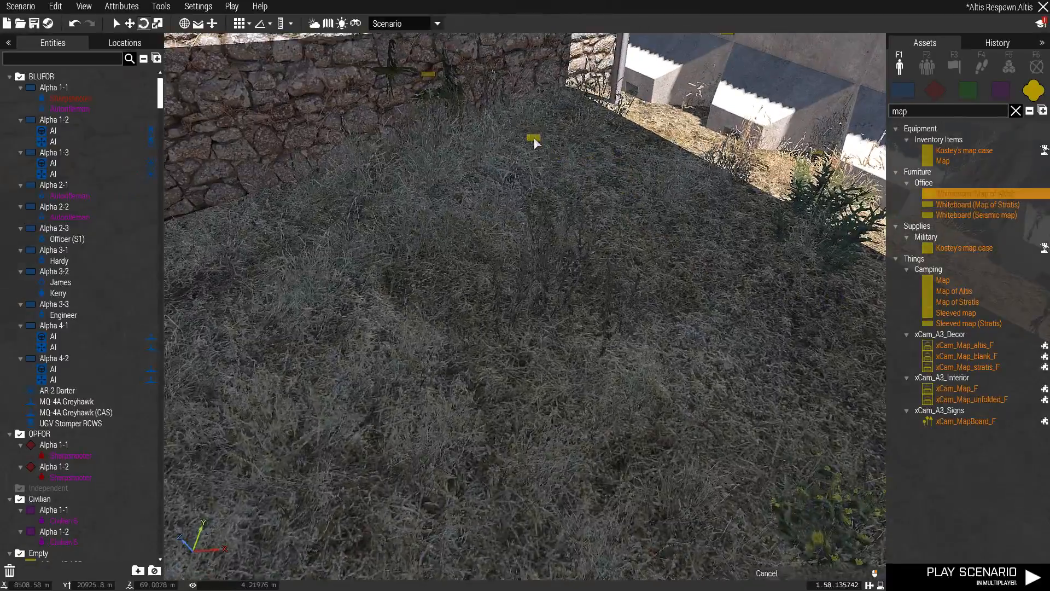
{"action": "left_click", "coordinate": [535, 143]}
{"action": "left_click_drag", "start_coordinate": [502, 261], "coordinate": [499, 261]}
{"action": "right_click_drag", "start_coordinate": [499, 261], "coordinate": [481, 219]}
Step: Select the object in the grassy area near the concrete wall beyond the whiteboard and delete it
{"action": "key", "text": "a"}
{"action": "key", "text": "a"}
{"action": "key", "text": "d"}
{"action": "key", "text": "w"}
{"action": "key", "text": "s"}
{"action": "key", "text": "a"}
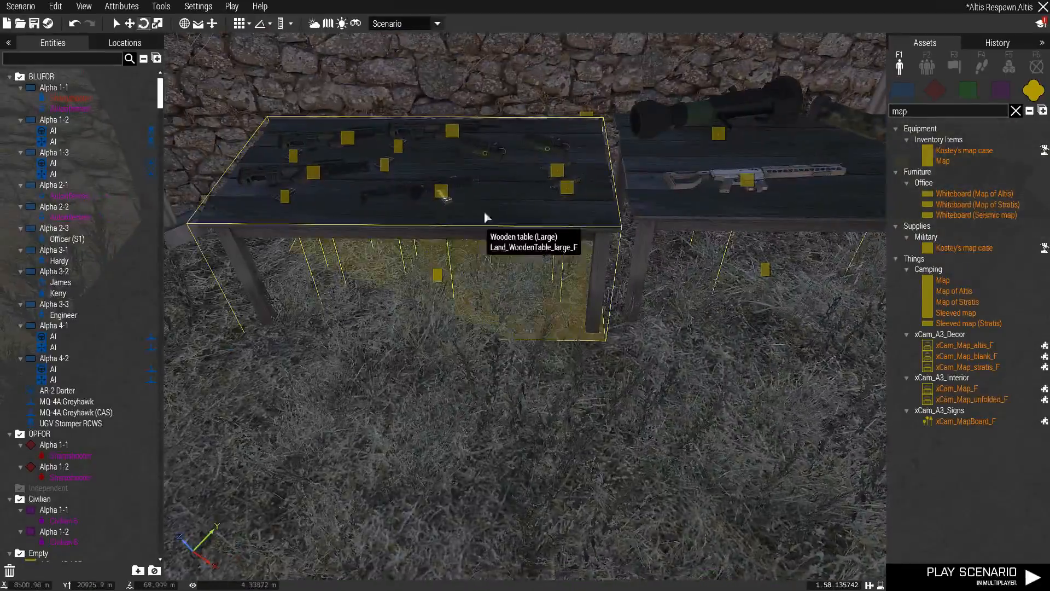
{"action": "right_click_drag", "start_coordinate": [483, 369], "coordinate": [665, 252]}
{"action": "left_click", "coordinate": [659, 244]}
{"action": "key", "text": "Delete"}
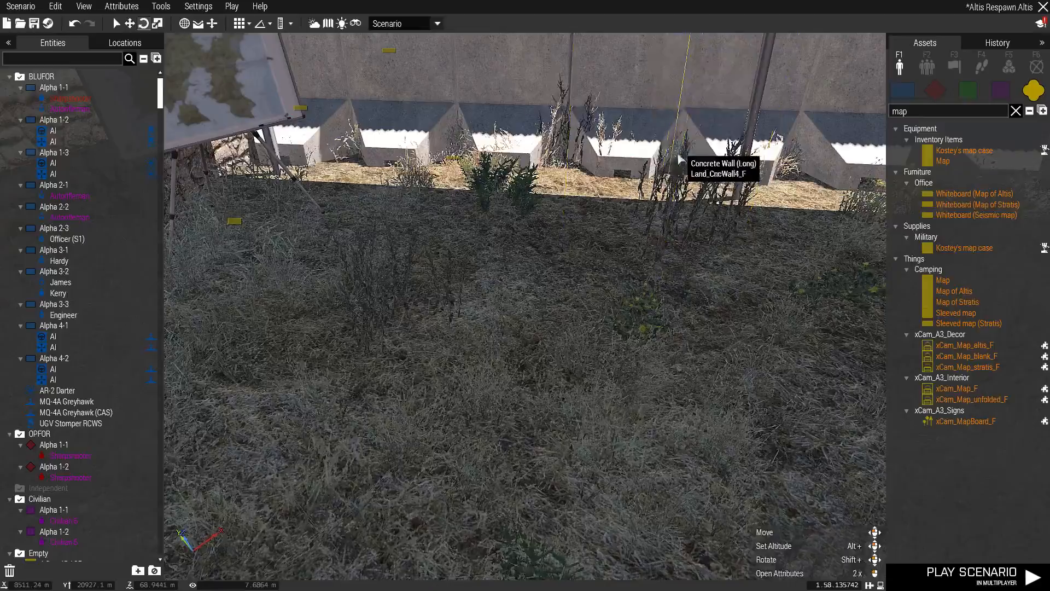
Step: Copy the large wooden launcher table and paste the copy onto the grass near the map whiteboard
{"action": "right_click_drag", "start_coordinate": [680, 155], "coordinate": [323, 363]}
{"action": "left_click", "coordinate": [490, 352]}
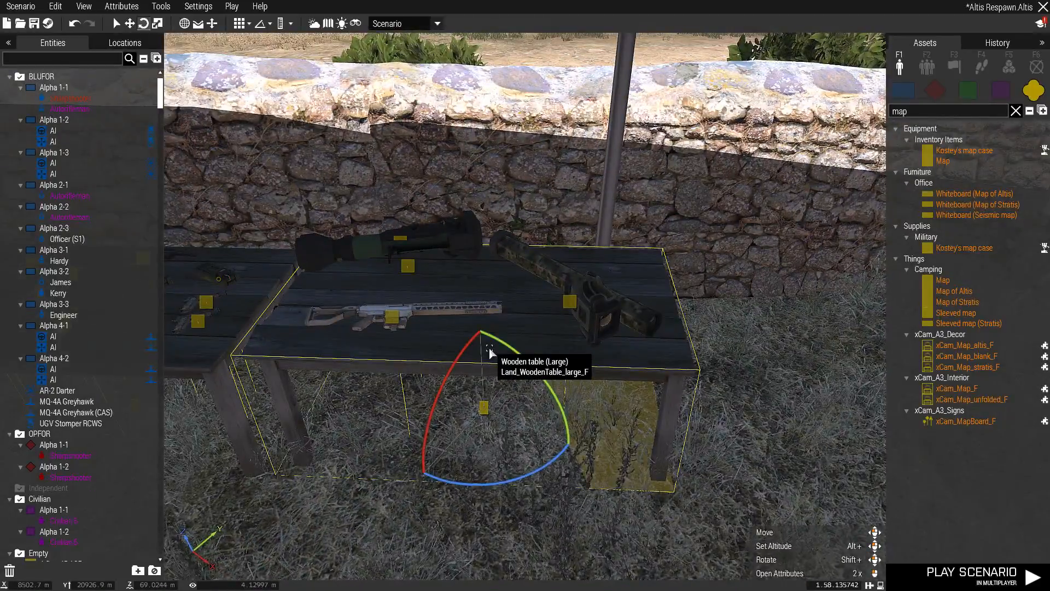
{"action": "right_click_drag", "start_coordinate": [488, 347], "coordinate": [760, 413]}
{"action": "key", "text": "ctrl+v"}
{"action": "right_click_drag", "start_coordinate": [688, 419], "coordinate": [516, 381]}
{"action": "key", "text": "s"}
{"action": "right_click_drag", "start_coordinate": [667, 308], "coordinate": [635, 290]}
{"action": "key", "text": "w"}
Step: Rotate the new wooden table and move it beside the whiteboard, lengthwise along the concrete wall
{"action": "left_click_drag", "start_coordinate": [733, 482], "coordinate": [745, 410]}
{"action": "right_click_drag", "start_coordinate": [745, 410], "coordinate": [787, 476]}
{"action": "key", "text": "w"}
{"action": "left_click_drag", "start_coordinate": [476, 378], "coordinate": [372, 327]}
{"action": "left_click_drag", "start_coordinate": [437, 316], "coordinate": [530, 272]}
{"action": "left_click", "coordinate": [403, 369]}
{"action": "right_click_drag", "start_coordinate": [403, 369], "coordinate": [438, 329]}
{"action": "key", "text": "s"}
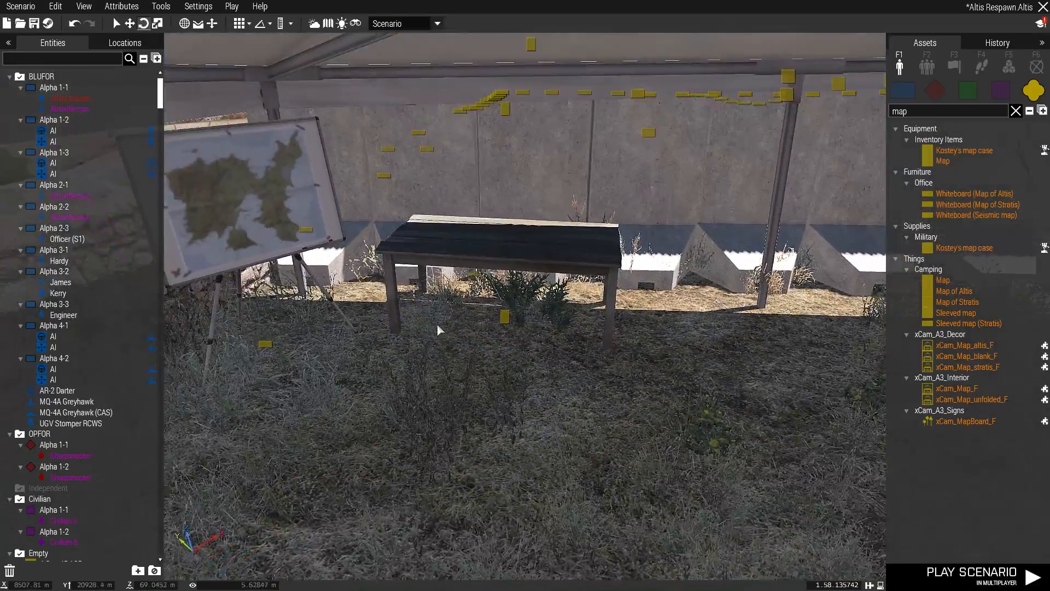
{"action": "key", "text": "w"}
{"action": "key", "text": "s"}
{"action": "key", "text": "a"}
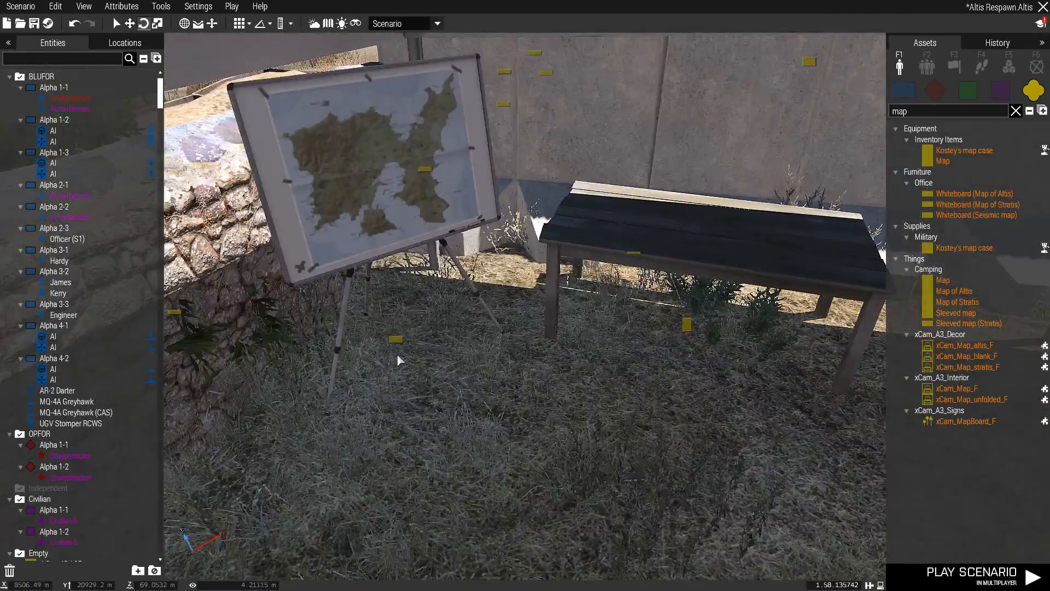
{"action": "key", "text": "d"}
{"action": "left_click_drag", "start_coordinate": [629, 229], "coordinate": [653, 321]}
{"action": "left_click", "coordinate": [574, 372]}
{"action": "right_click_drag", "start_coordinate": [574, 372], "coordinate": [503, 373]}
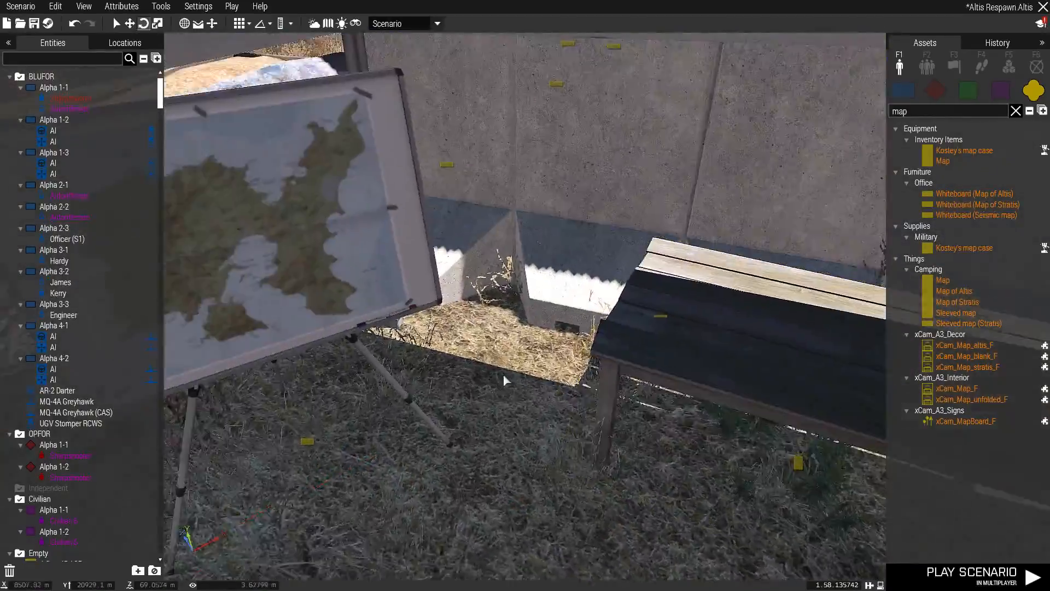
Step: Try placing the Map from Inventory Items on the new table and delete it
{"action": "key", "text": "s"}
{"action": "key", "text": "d"}
{"action": "left_click", "coordinate": [953, 164]}
{"action": "key", "text": "w"}
{"action": "left_click", "coordinate": [536, 396]}
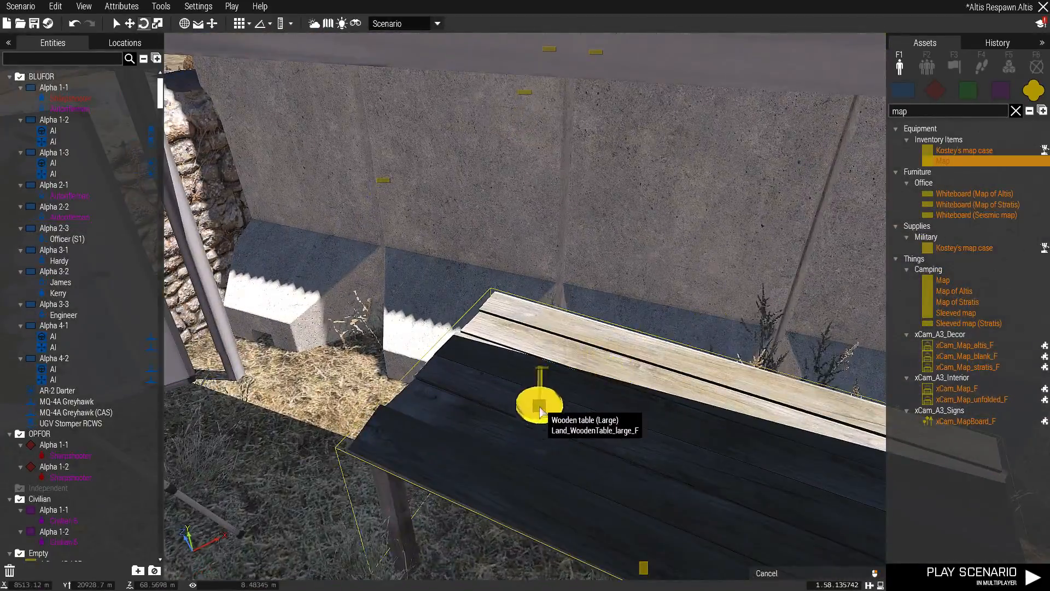
{"action": "key", "text": "Delete"}
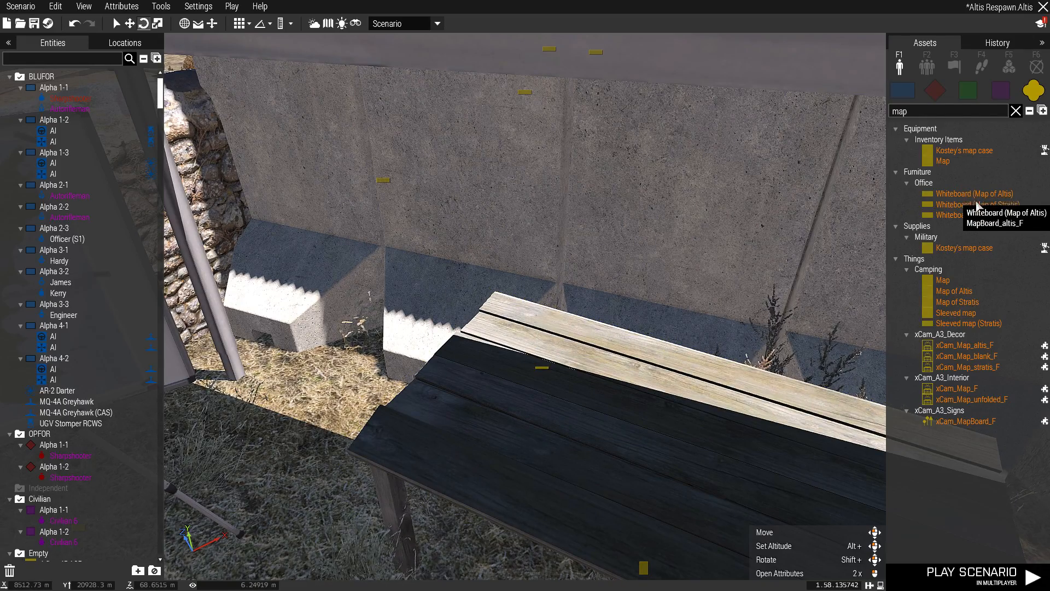
Step: Place a Map of Altis on the new table, align it with the tabletop and move it to the end away from the whiteboard
{"action": "left_click", "coordinate": [973, 279]}
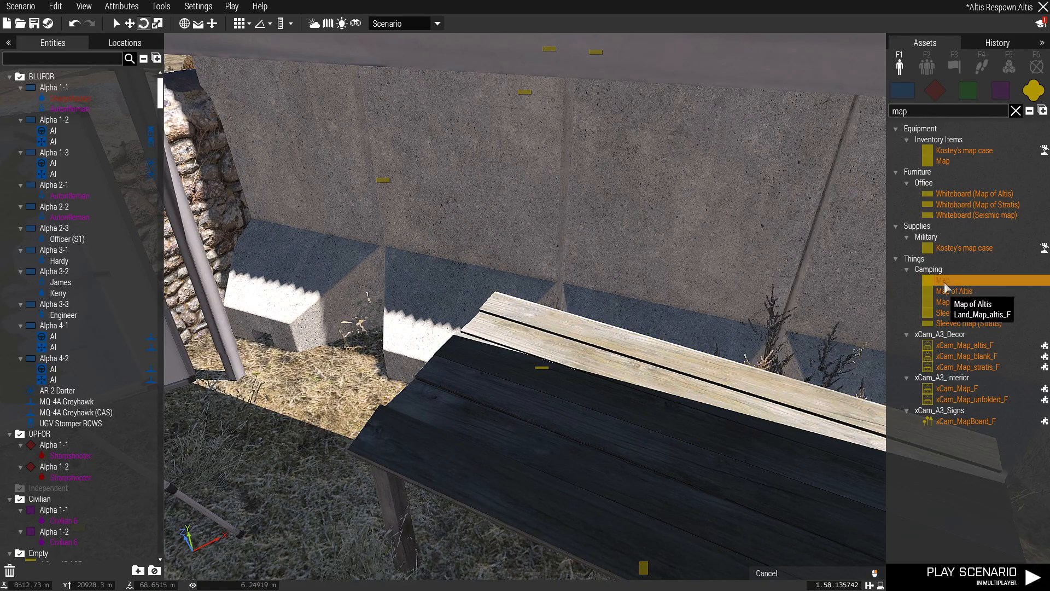
{"action": "left_click", "coordinate": [583, 414]}
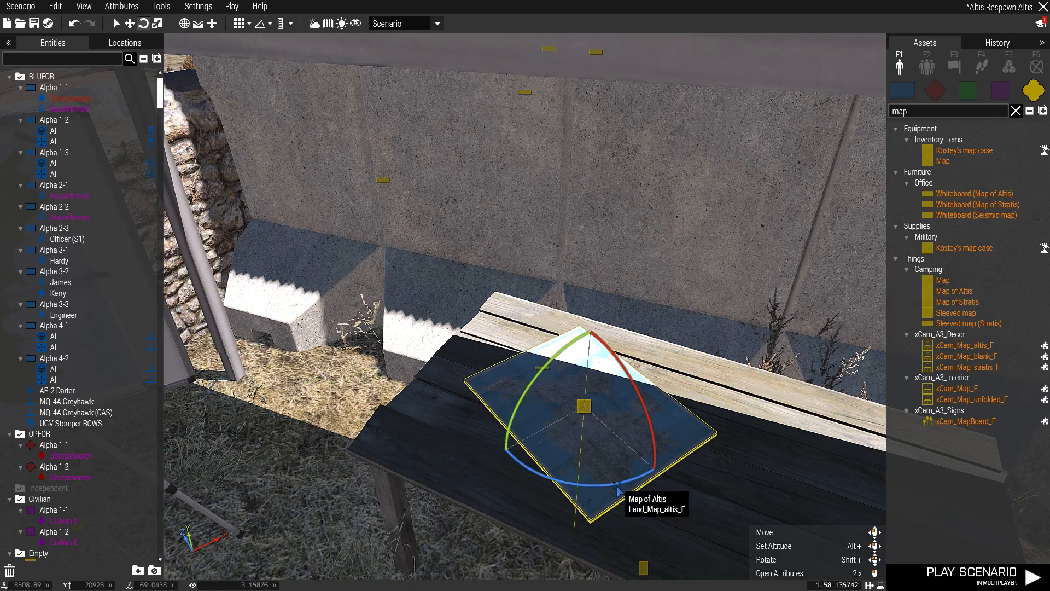
{"action": "left_click_drag", "start_coordinate": [608, 482], "coordinate": [566, 412]}
{"action": "left_click_drag", "start_coordinate": [550, 484], "coordinate": [519, 379]}
{"action": "key", "text": "s"}
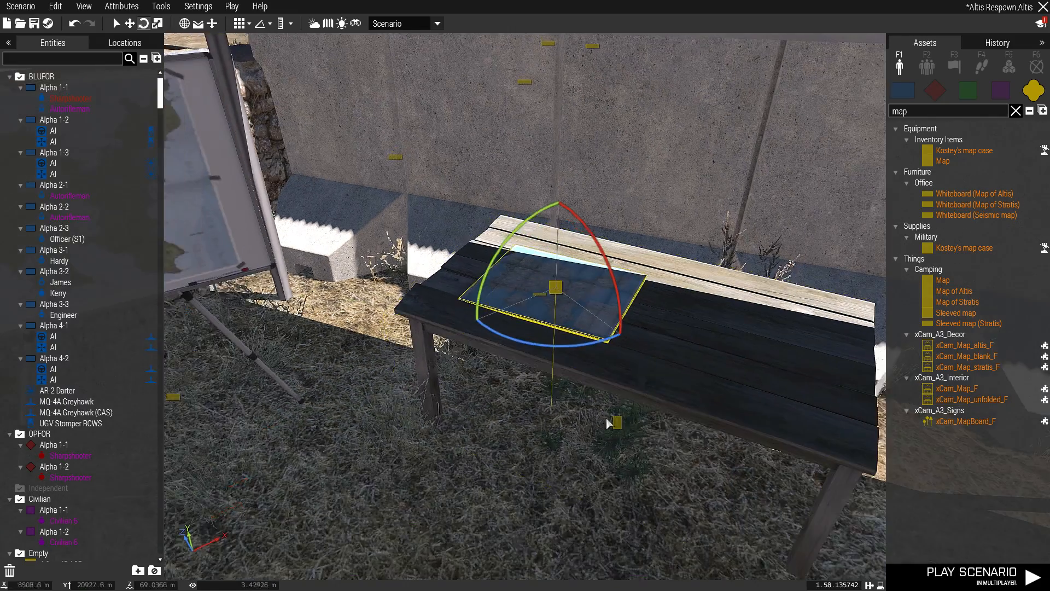
{"action": "left_click_drag", "start_coordinate": [561, 300], "coordinate": [747, 342]}
Step: Search the assets for "laptop", place a Laptop (Device readings) on the whiteboard end of the table and turn its screen toward the tent
{"action": "type", "text": "laptop"}
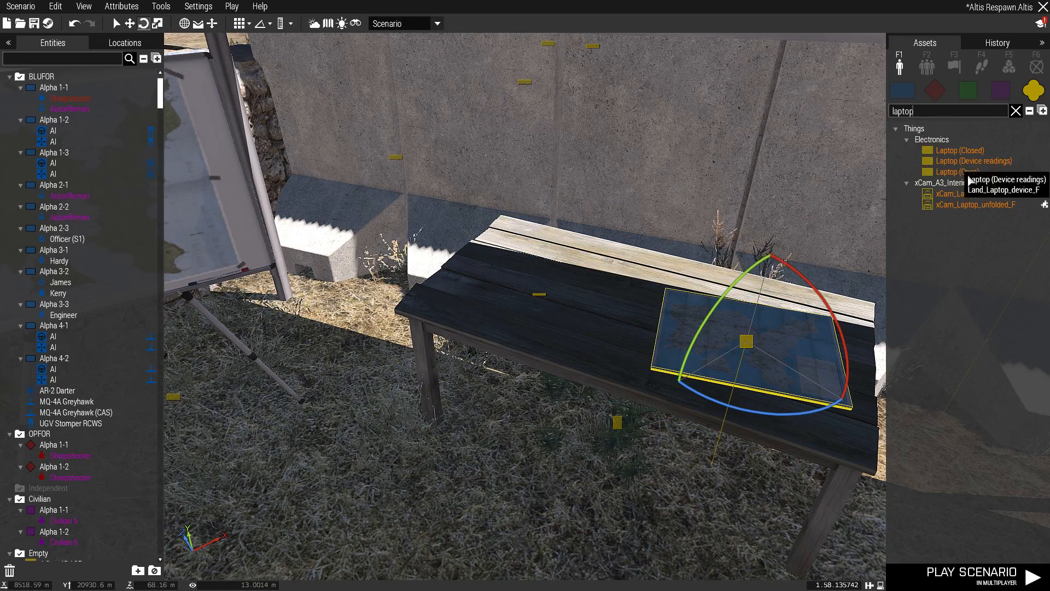
{"action": "left_click", "coordinate": [973, 162]}
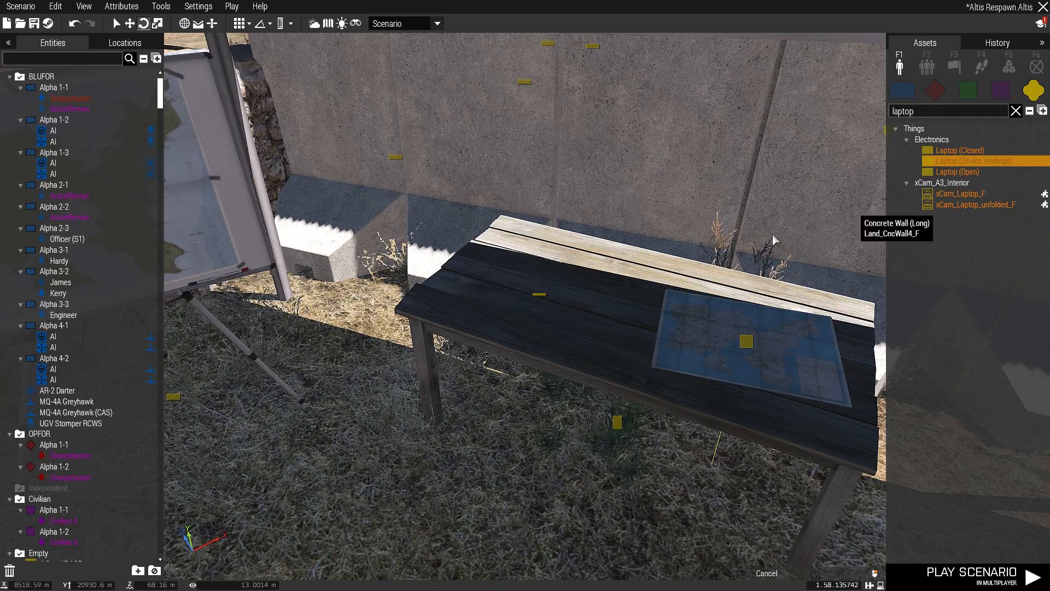
{"action": "left_click", "coordinate": [515, 281]}
{"action": "left_click_drag", "start_coordinate": [544, 316], "coordinate": [578, 196]}
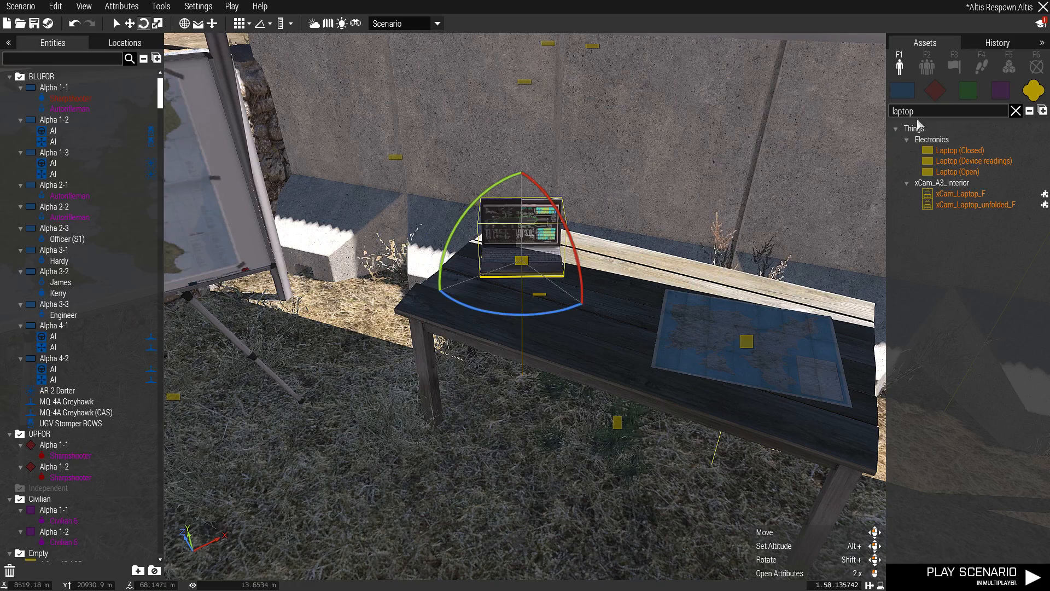
Step: Search the assets for "pc", place a PC Set (Screen) beside the laptop and rotate it to face the tent interior
{"action": "left_click_drag", "start_coordinate": [926, 114], "coordinate": [885, 116]}
{"action": "key", "text": "BackSpace"}
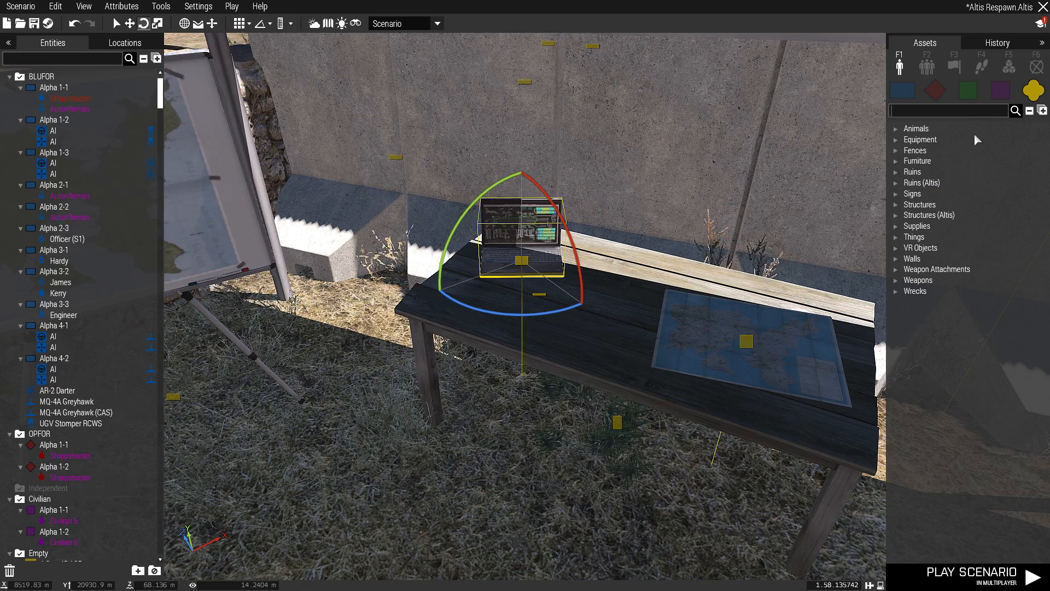
{"action": "type", "text": "pc"}
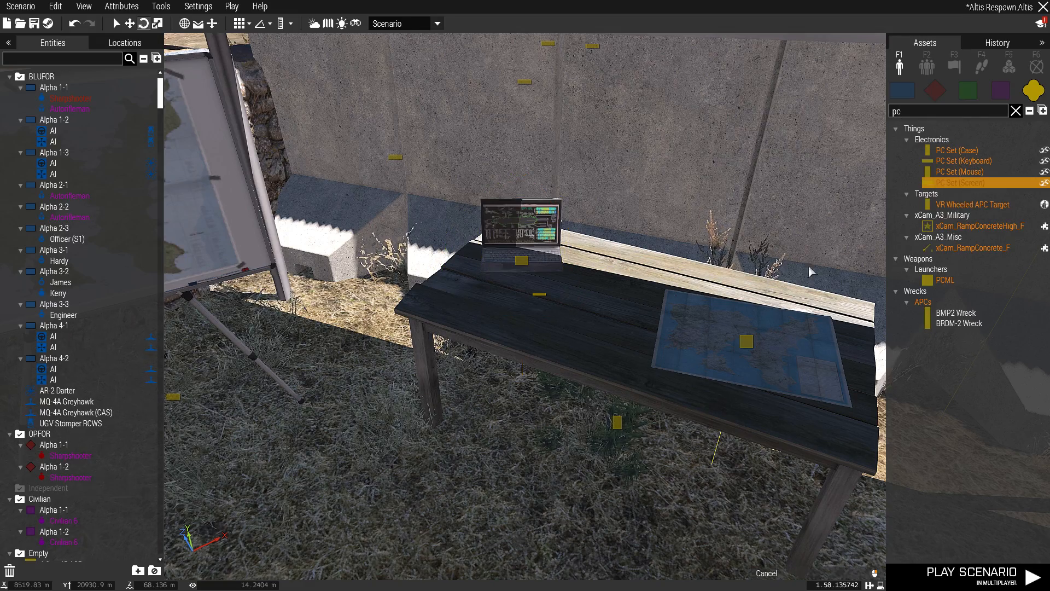
{"action": "left_click", "coordinate": [618, 265]}
{"action": "left_click_drag", "start_coordinate": [641, 311], "coordinate": [609, 299]}
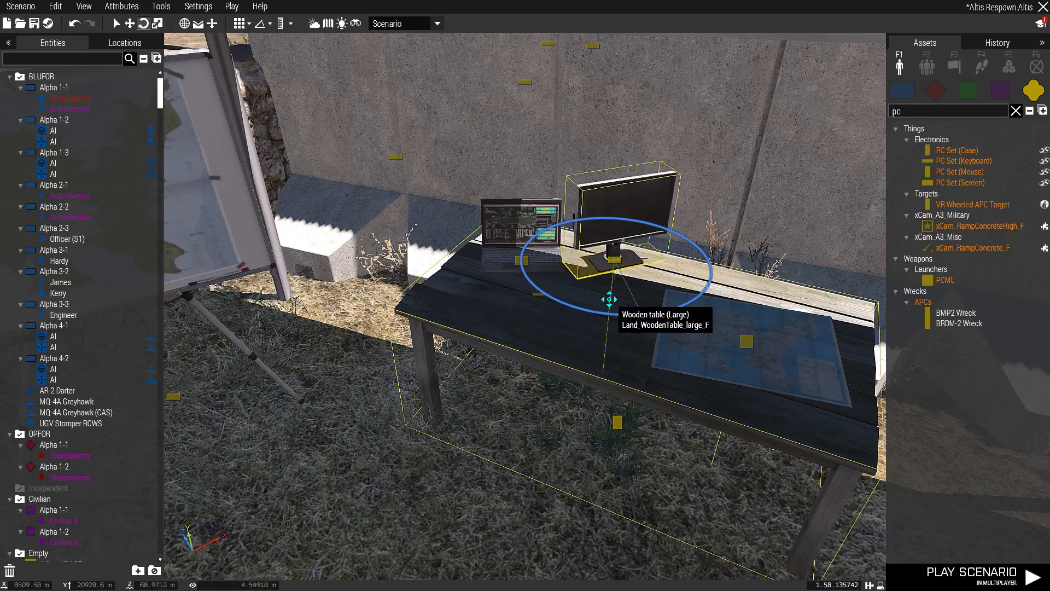
{"action": "left_click", "coordinate": [431, 492]}
Step: Search the assets for "chair" with the open grass between the weapon tables and the map table in view
{"action": "right_click_drag", "start_coordinate": [431, 492], "coordinate": [520, 469]}
{"action": "key", "text": "s"}
{"action": "key", "text": "w"}
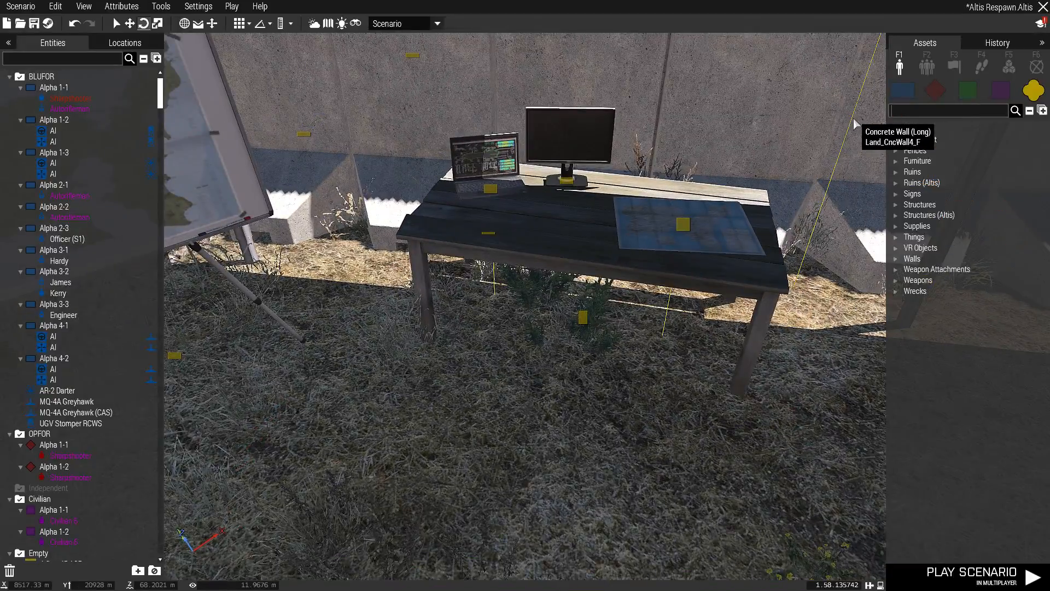
{"action": "right_click_drag", "start_coordinate": [678, 456], "coordinate": [609, 391]}
{"action": "key", "text": "s"}
{"action": "left_click", "coordinate": [919, 115]}
{"action": "type", "text": "d"}
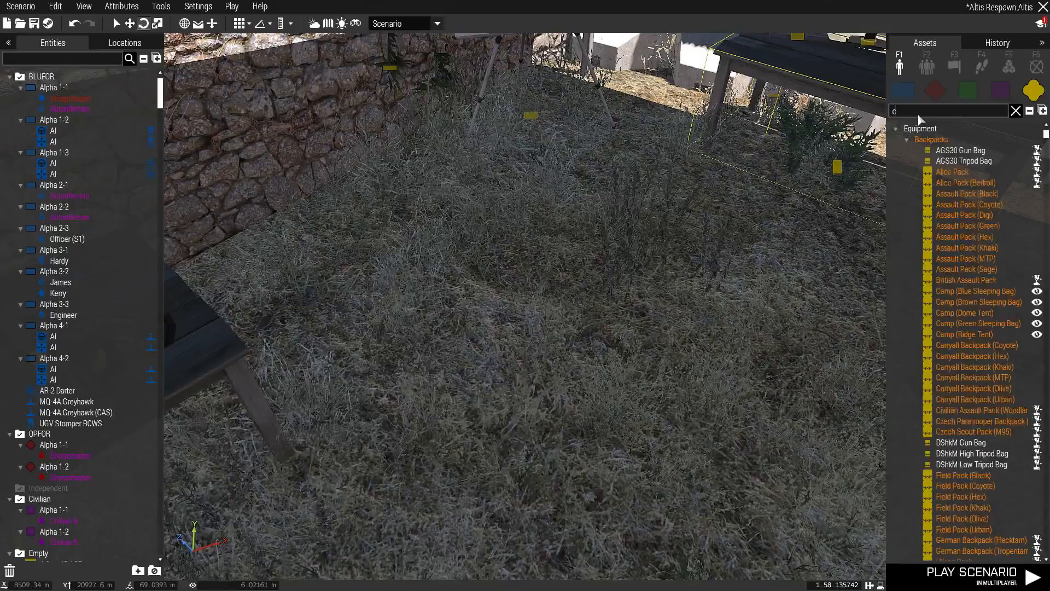
{"action": "type", "text": "air"}
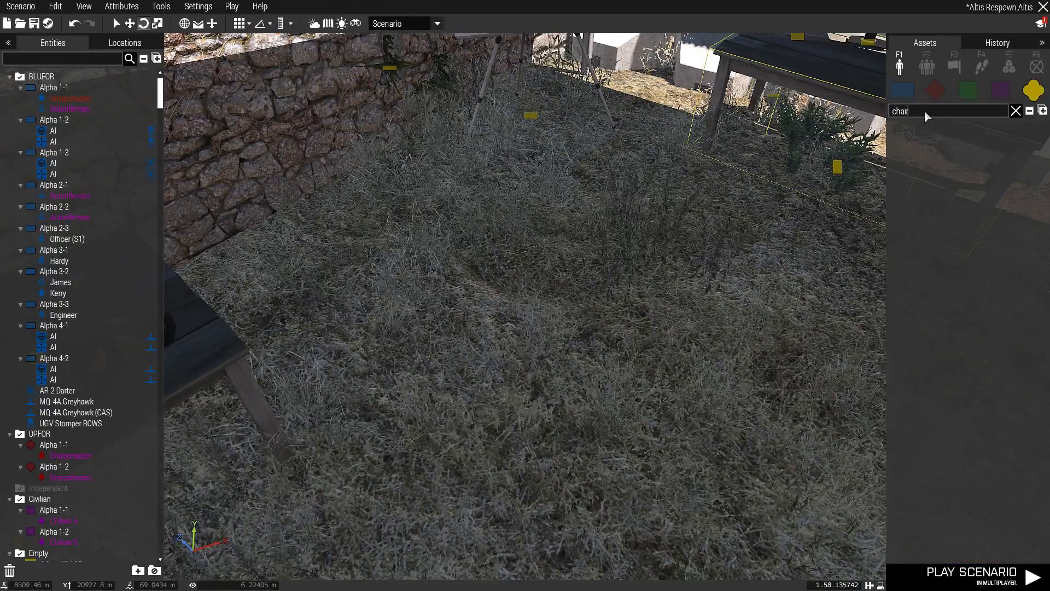
{"action": "key", "text": "BackSpace"}
{"action": "scroll", "coordinate": [624, 315], "scroll_direction": "down", "scroll_amount": 3}
{"action": "key", "text": "d"}
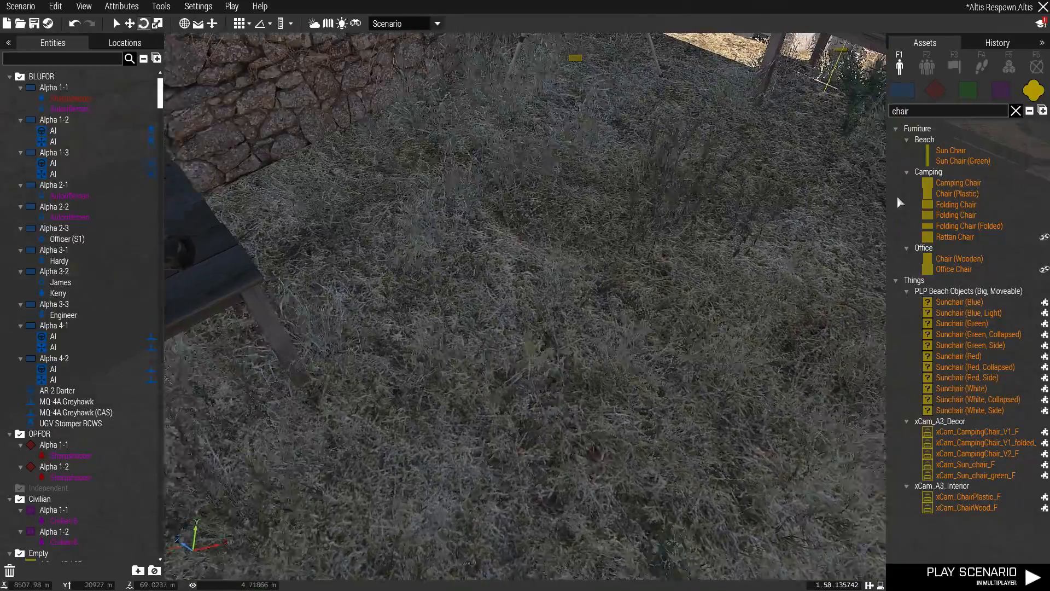
Step: Place a Camping Chair on the grass near the launcher table, rotate it toward the whiteboard and adjust its position
{"action": "left_click", "coordinate": [974, 185]}
{"action": "left_click", "coordinate": [601, 240]}
{"action": "left_click_drag", "start_coordinate": [605, 284], "coordinate": [555, 214]}
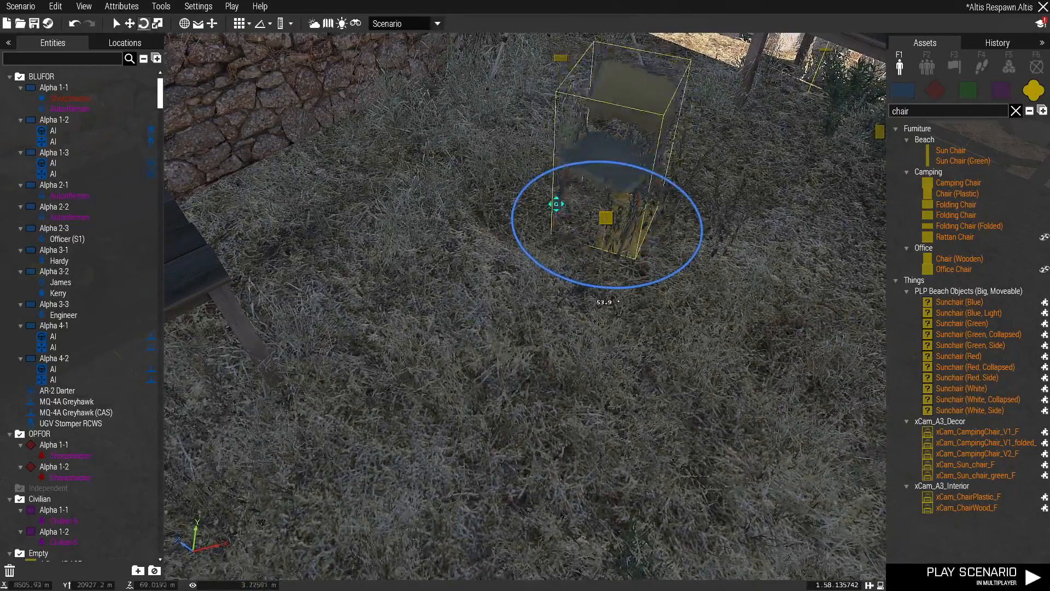
{"action": "left_click_drag", "start_coordinate": [610, 154], "coordinate": [652, 172]}
{"action": "key", "text": "s"}
{"action": "left_click_drag", "start_coordinate": [611, 221], "coordinate": [495, 186]}
{"action": "right_click_drag", "start_coordinate": [540, 225], "coordinate": [612, 247]}
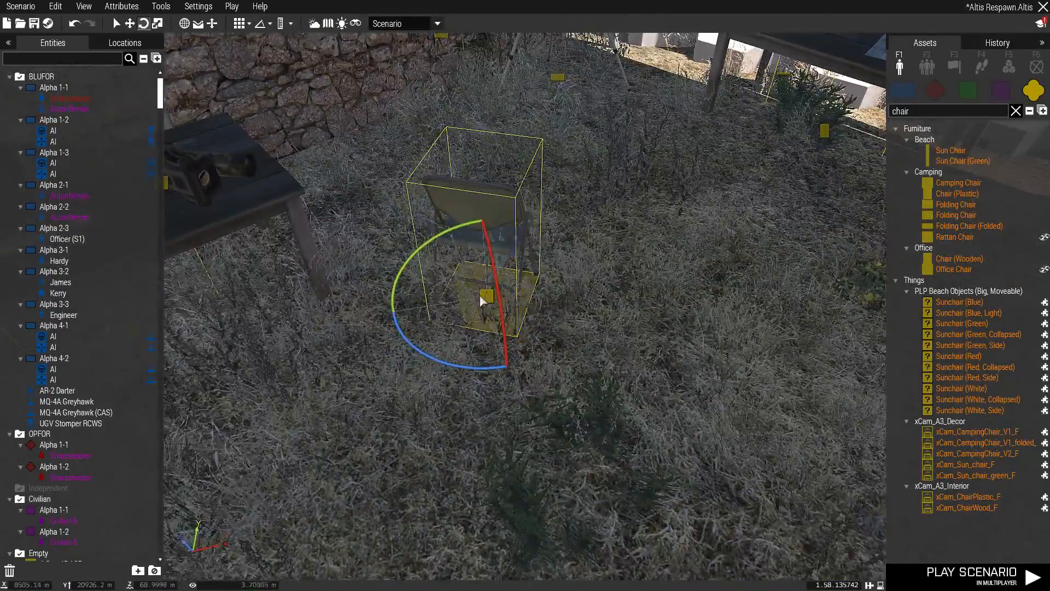
{"action": "left_click_drag", "start_coordinate": [458, 268], "coordinate": [445, 245]}
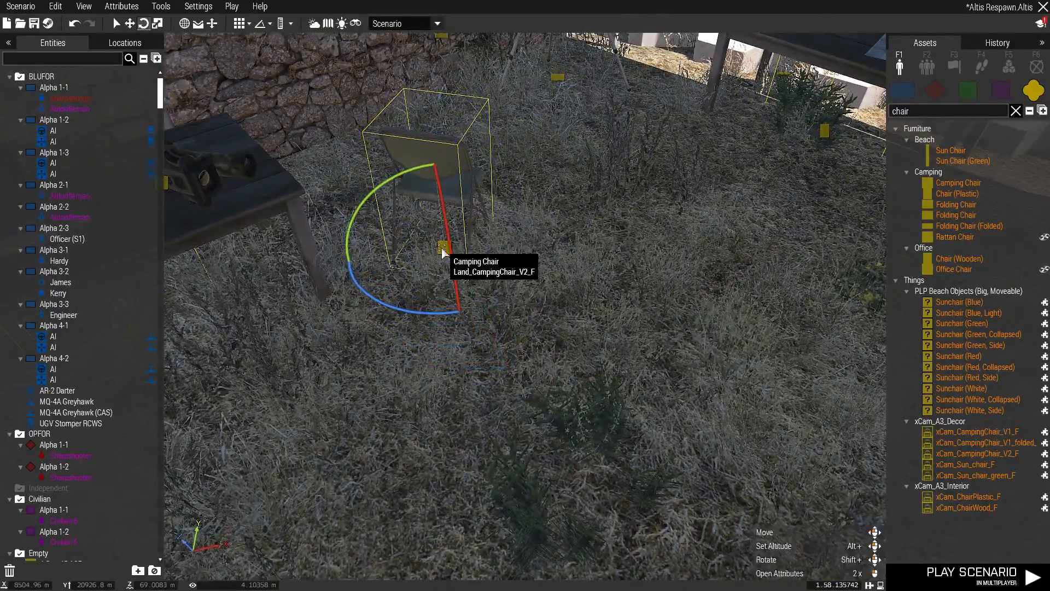
Step: Paste two copies of the Camping Chair and arrange them in a row beside the first one
{"action": "key", "text": "ctrl+v"}
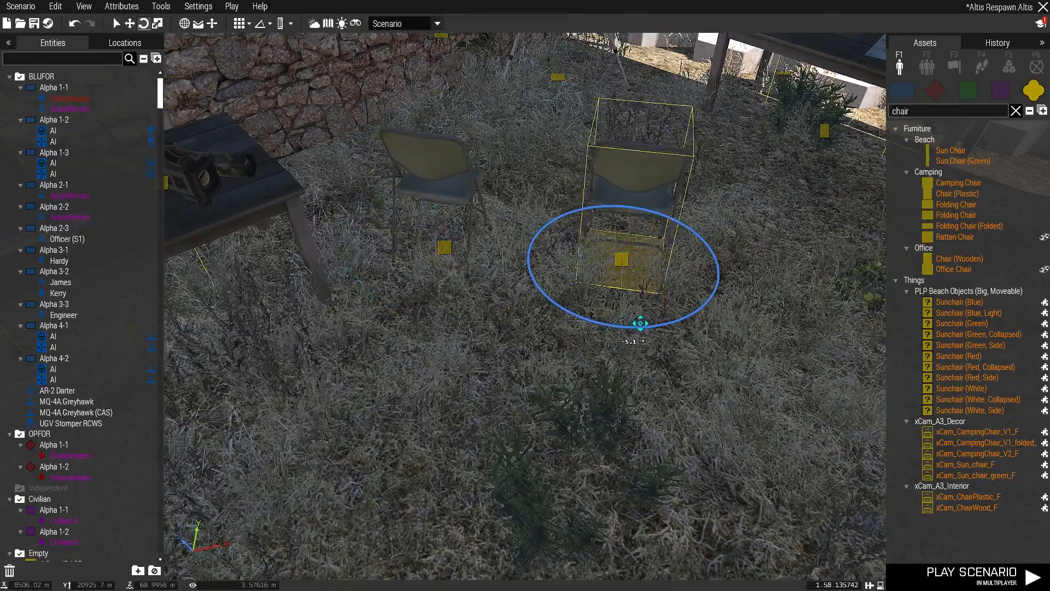
{"action": "left_click_drag", "start_coordinate": [628, 265], "coordinate": [540, 347]}
{"action": "key", "text": "d"}
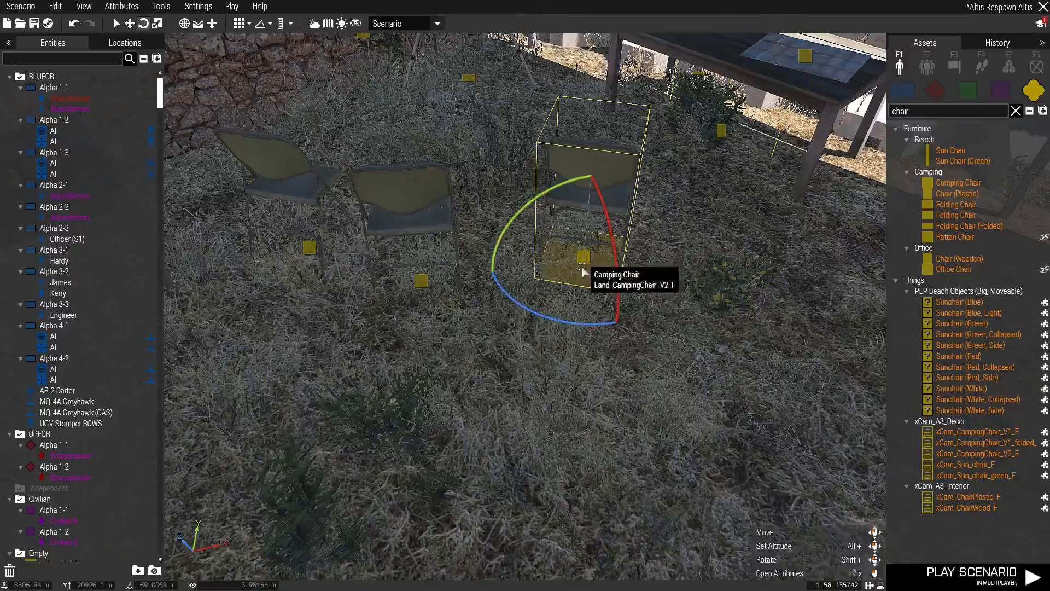
{"action": "key", "text": "d"}
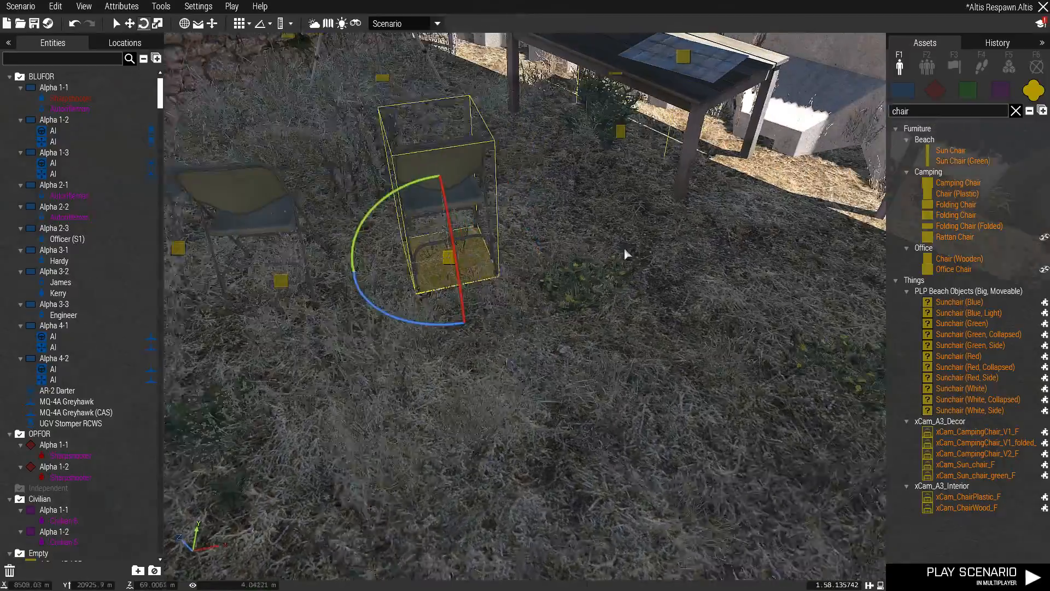
Step: Place a Chair (Wooden) beside the map end of the computer table and rotate it to face the table
{"action": "key", "text": "a"}
{"action": "right_click_drag", "start_coordinate": [573, 265], "coordinate": [716, 340]}
{"action": "key", "text": "d"}
{"action": "key", "text": "s"}
{"action": "key", "text": "a"}
{"action": "key", "text": "w"}
{"action": "key", "text": "w"}
{"action": "key", "text": "s"}
{"action": "key", "text": "w"}
{"action": "key", "text": "s"}
{"action": "key", "text": "s"}
{"action": "key", "text": "w"}
{"action": "key", "text": "s"}
{"action": "scroll", "coordinate": [519, 275], "scroll_direction": "down", "scroll_amount": 3}
{"action": "scroll", "coordinate": [519, 275], "scroll_direction": "up", "scroll_amount": 3}
{"action": "key", "text": "w"}
{"action": "key", "text": "w"}
{"action": "key", "text": "s"}
{"action": "key", "text": "s"}
{"action": "key", "text": "w"}
{"action": "key", "text": "a"}
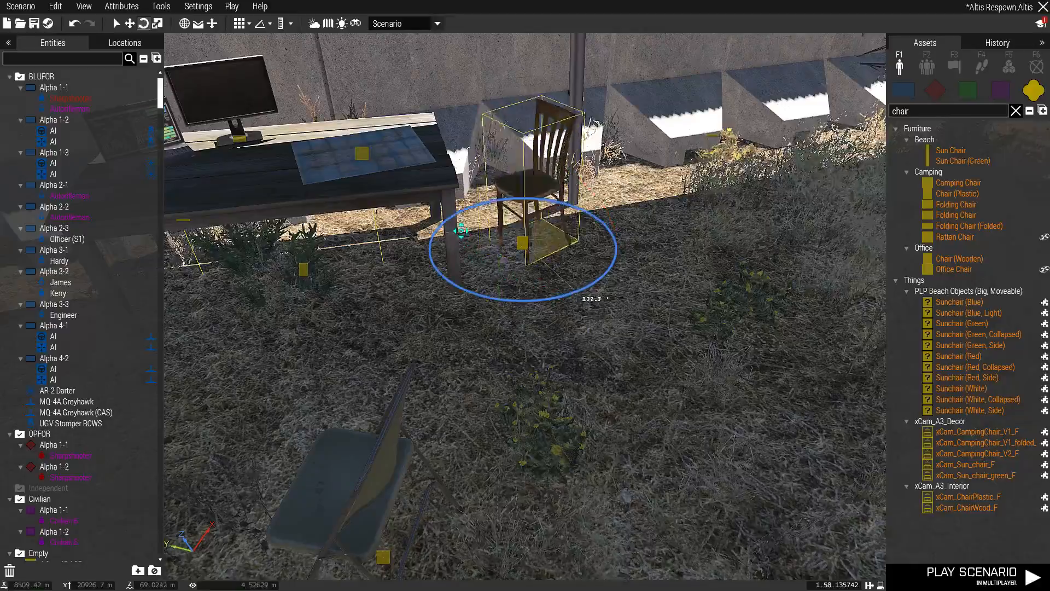
{"action": "left_click", "coordinate": [658, 358]}
Step: Look over the arrangement of tables, chairs and whiteboard under the tent from several sides
{"action": "key", "text": "s"}
{"action": "right_click_drag", "start_coordinate": [658, 358], "coordinate": [438, 308]}
{"action": "key", "text": "a"}
{"action": "key", "text": "d"}
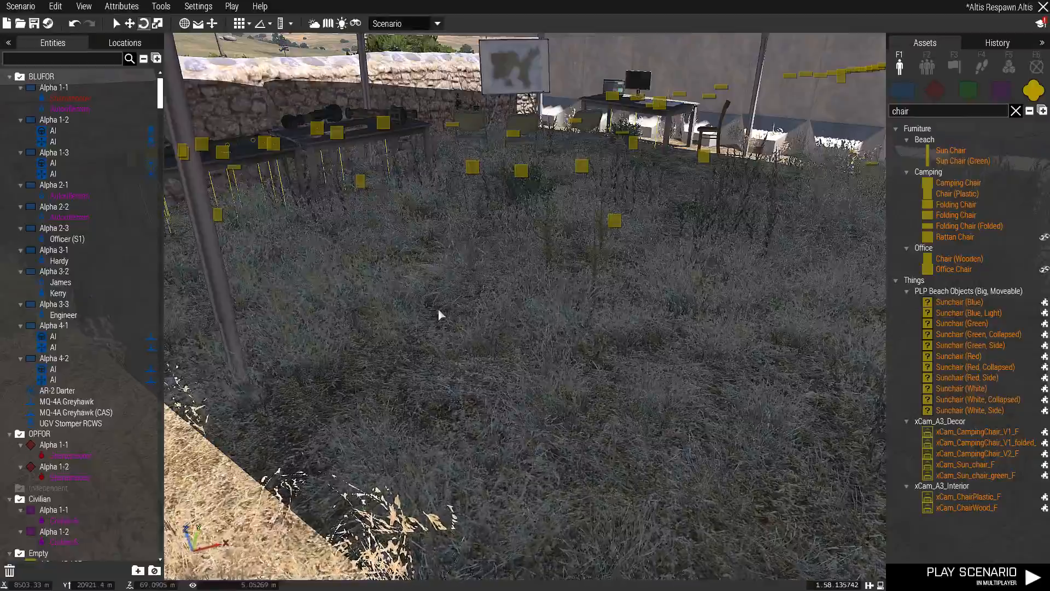
{"action": "key", "text": "w"}
{"action": "right_click_drag", "start_coordinate": [438, 309], "coordinate": [565, 272]}
{"action": "key", "text": "w"}
{"action": "key", "text": "s"}
{"action": "right_click_drag", "start_coordinate": [574, 273], "coordinate": [375, 281]}
{"action": "key", "text": "q"}
{"action": "key", "text": "s"}
{"action": "key", "text": "z"}
{"action": "key", "text": "w"}
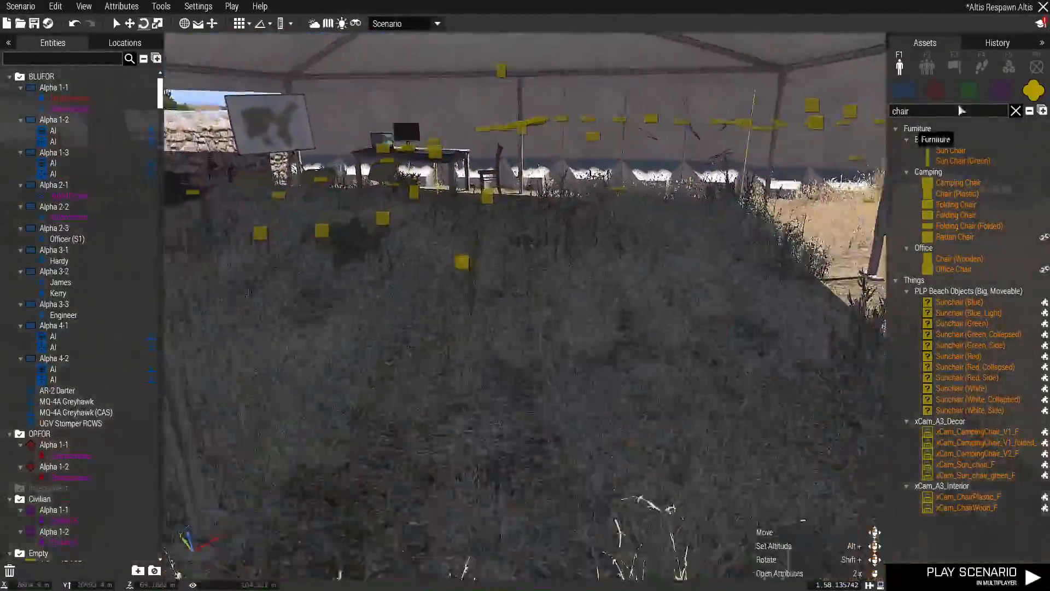
Step: Search the assets for "light" and find the portable lights among the lamps
{"action": "left_click_drag", "start_coordinate": [937, 113], "coordinate": [831, 134]}
{"action": "key", "text": "BackSpace"}
{"action": "type", "text": "light"}
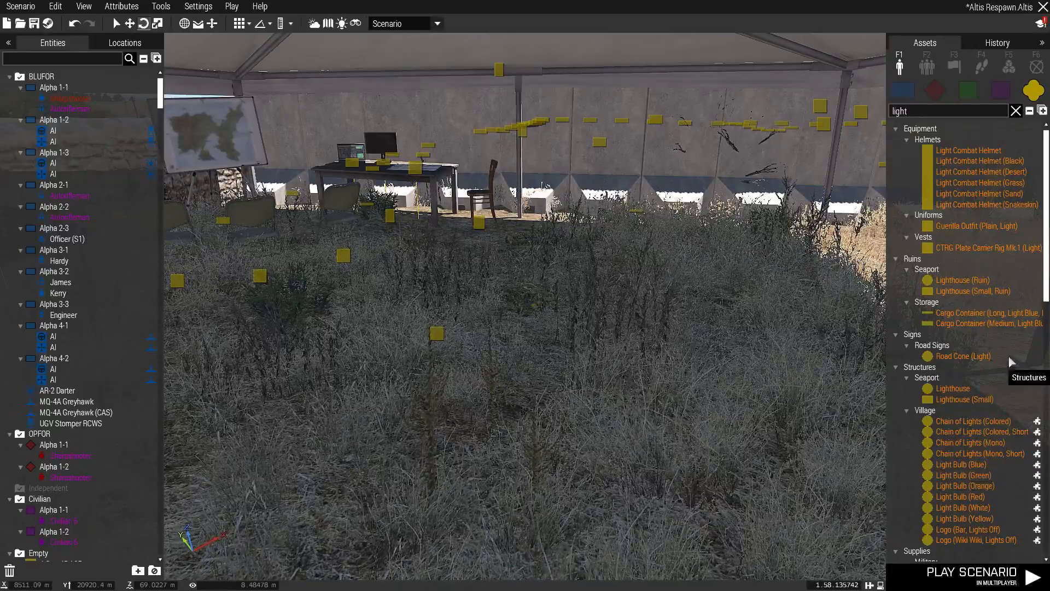
{"action": "scroll", "coordinate": [997, 327], "scroll_direction": "down", "scroll_amount": 12}
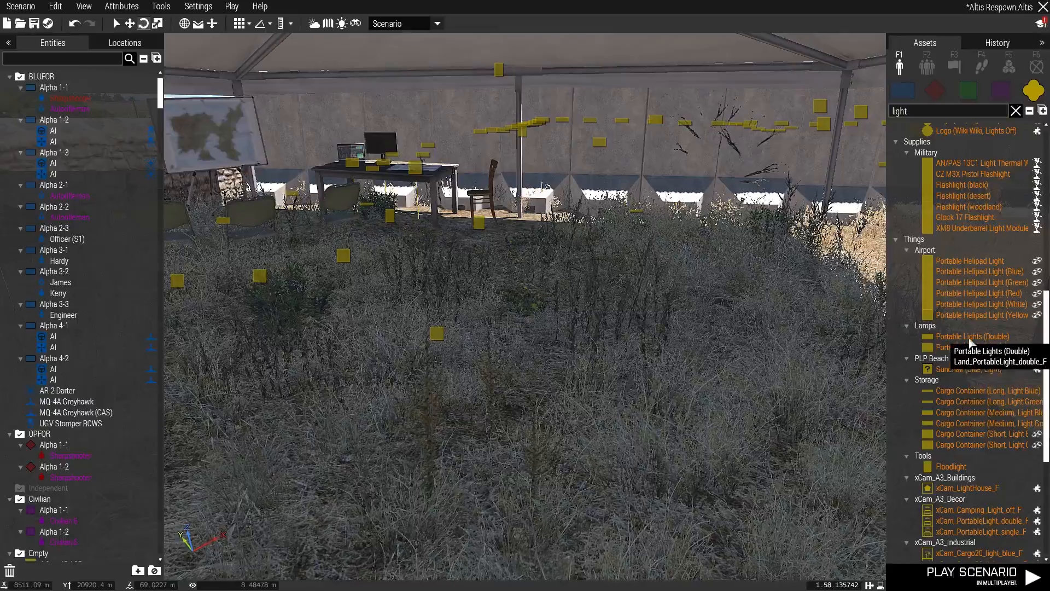
Step: Place Portable Lights (Double) by the tent pole near the wooden chair and rotate them toward the computer table
{"action": "left_click", "coordinate": [969, 339]}
{"action": "key", "text": "w"}
{"action": "key", "text": "d"}
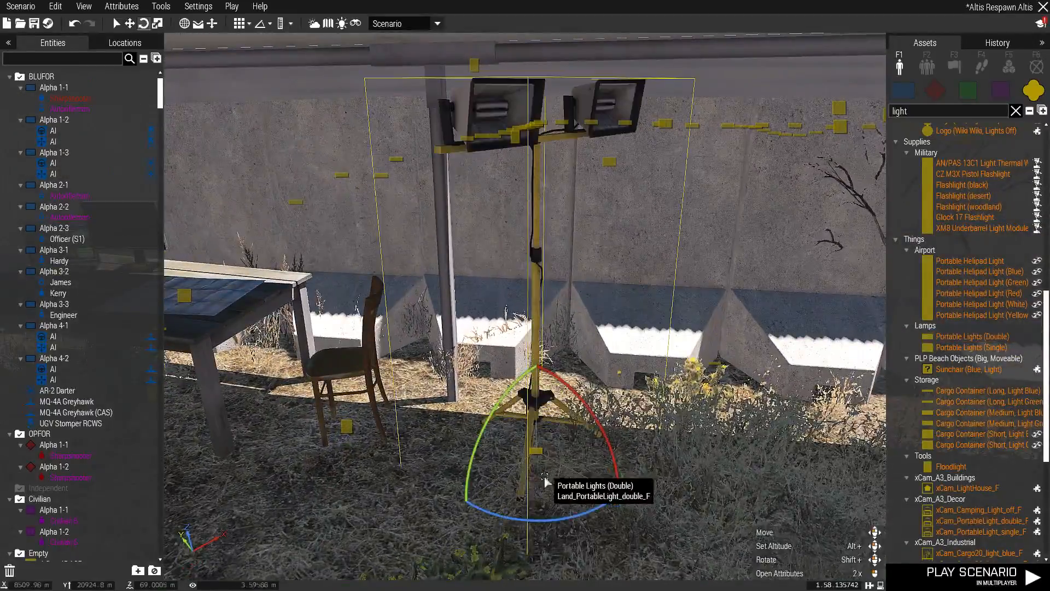
{"action": "left_click_drag", "start_coordinate": [571, 519], "coordinate": [398, 415]}
{"action": "key", "text": "s"}
{"action": "key", "text": "a"}
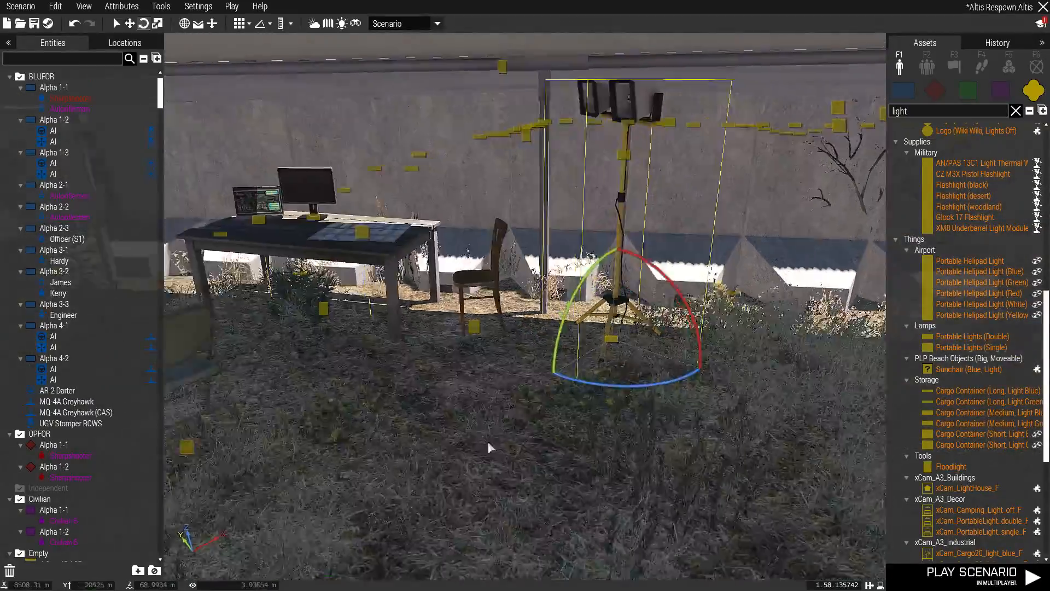
Step: Paste a copy of the double portable lights at the tent corner beside the first weapon table and rotate it
{"action": "right_click_drag", "start_coordinate": [610, 302], "coordinate": [205, 460]}
{"action": "key", "text": "w"}
{"action": "key", "text": "ctrl+v"}
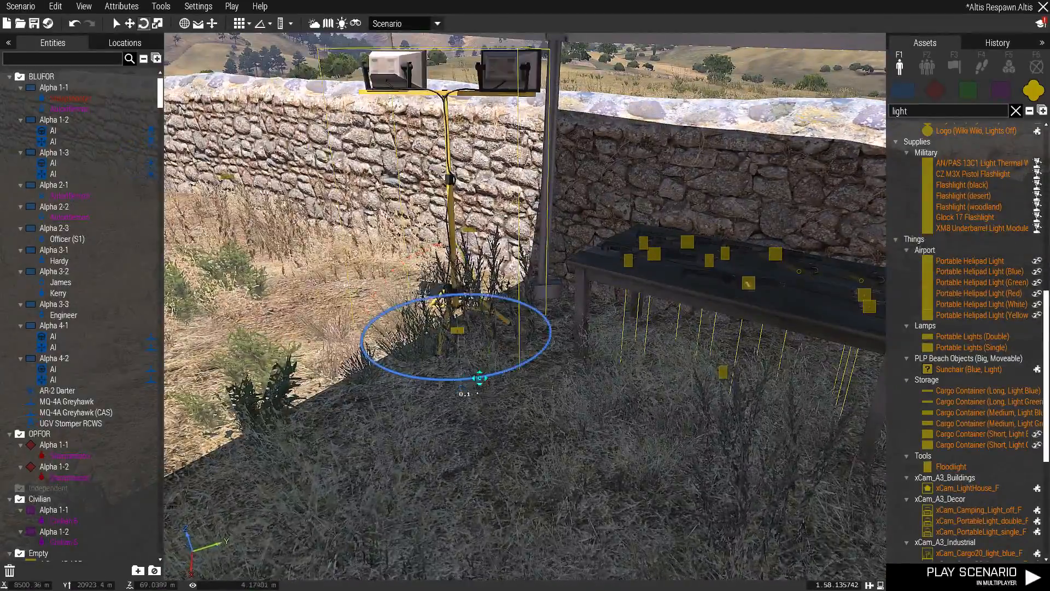
{"action": "left_click_drag", "start_coordinate": [350, 274], "coordinate": [408, 386]}
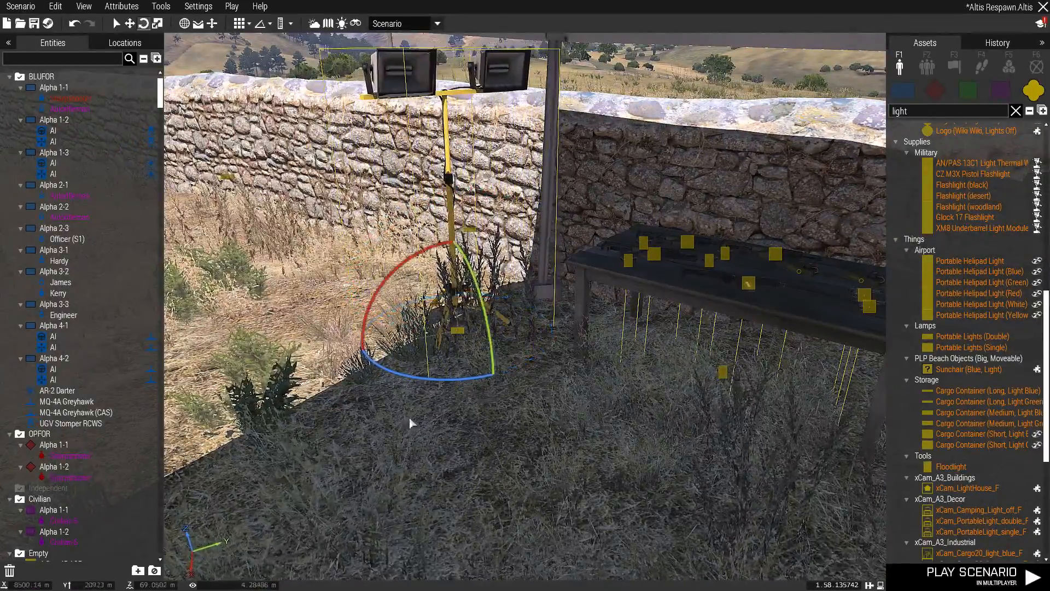
{"action": "left_click", "coordinate": [562, 459]}
{"action": "key", "text": "s"}
{"action": "right_click_drag", "start_coordinate": [562, 458], "coordinate": [527, 497]}
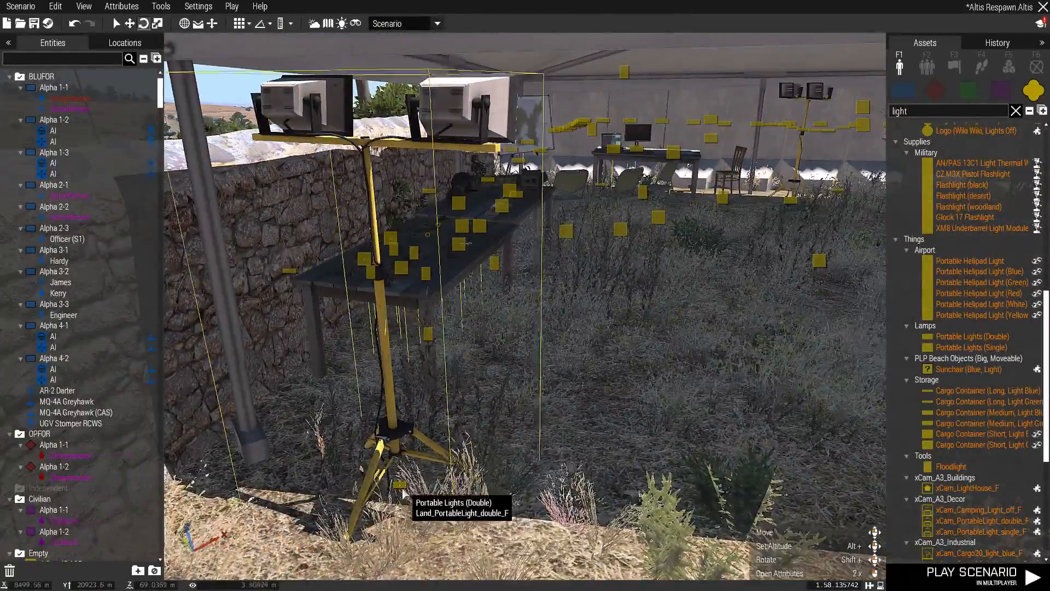
Step: Adjust the rotation of the double portable lights at the tent corner beside the first weapon table and deselect them
{"action": "left_click_drag", "start_coordinate": [465, 541], "coordinate": [487, 528]}
{"action": "left_click", "coordinate": [695, 468]}
Step: Clear the asset search and place Airport Lamp [on] at the outer wall corner behind the metal warehouse and small hut
{"action": "right_click_drag", "start_coordinate": [695, 469], "coordinate": [572, 551]}
{"action": "key", "text": "d"}
{"action": "key", "text": "q"}
{"action": "key", "text": "q"}
{"action": "key", "text": "s"}
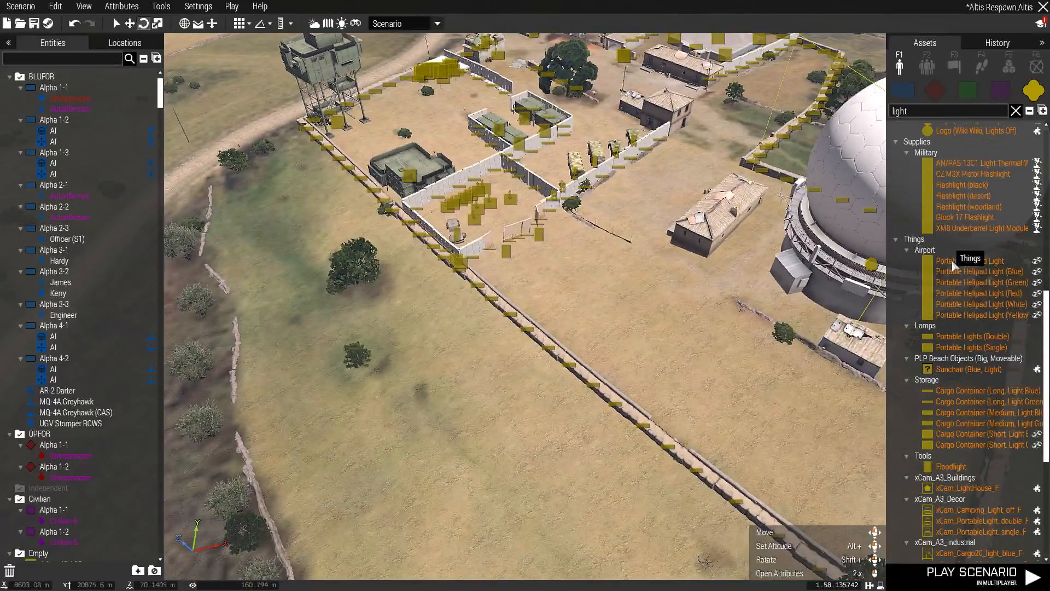
{"action": "scroll", "coordinate": [980, 282], "scroll_direction": "up", "scroll_amount": 1}
{"action": "left_click", "coordinate": [954, 305]}
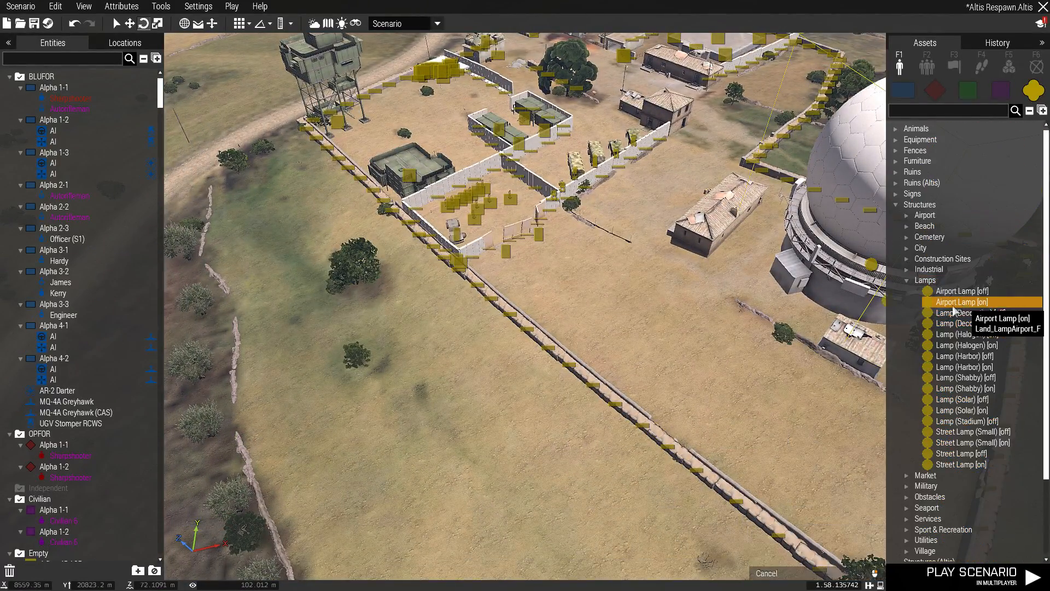
{"action": "key", "text": "w"}
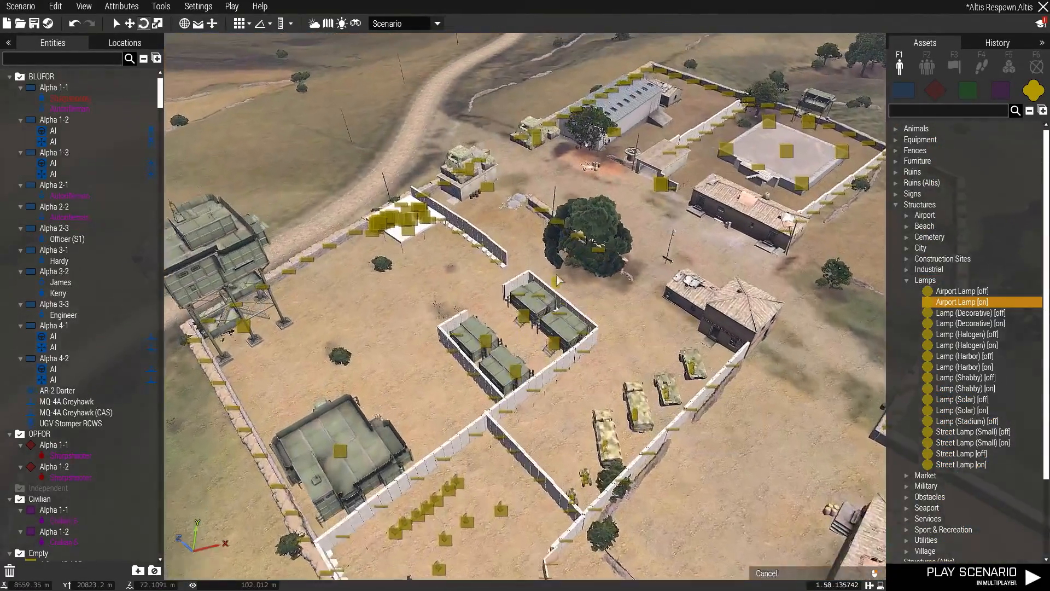
{"action": "key", "text": "w"}
{"action": "key", "text": "d"}
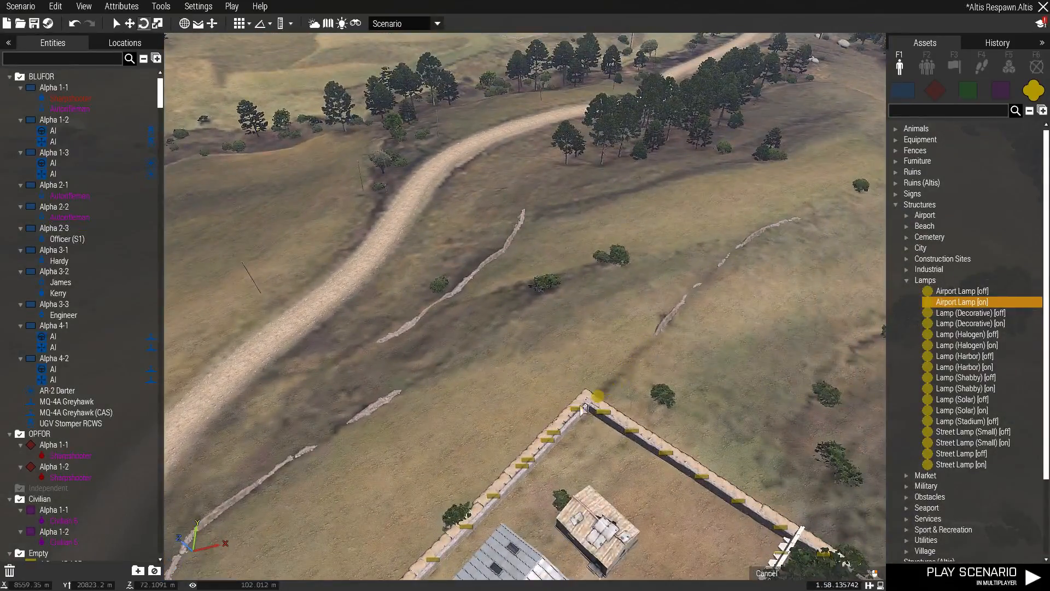
{"action": "scroll", "coordinate": [582, 412], "scroll_direction": "up", "scroll_amount": 5}
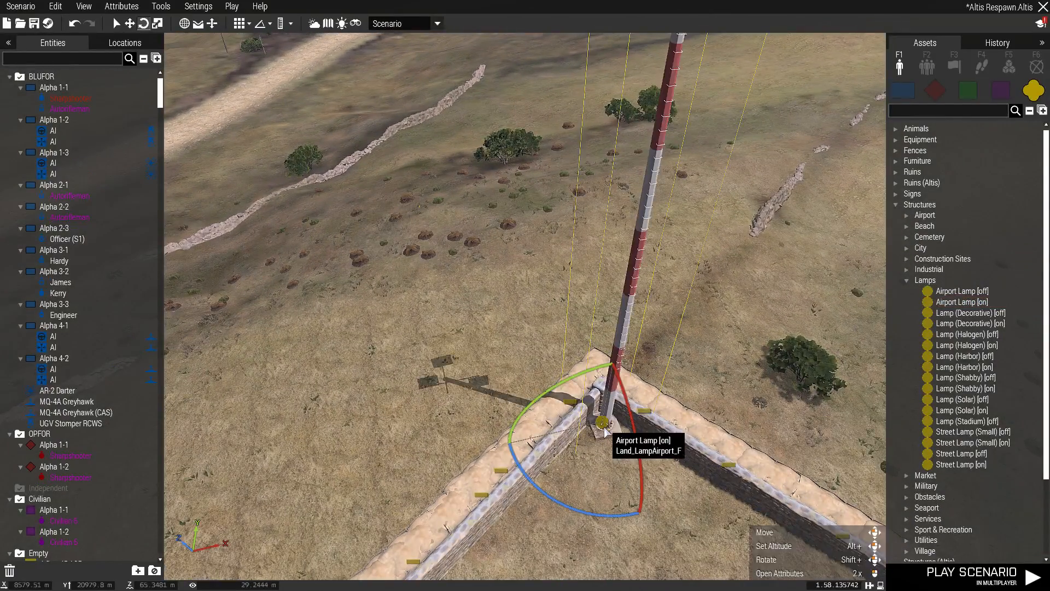
Step: Place another Airport Lamp [on] behind the sandbag bunker tower next to the metal warehouse
{"action": "scroll", "coordinate": [604, 432], "scroll_direction": "down", "scroll_amount": 5}
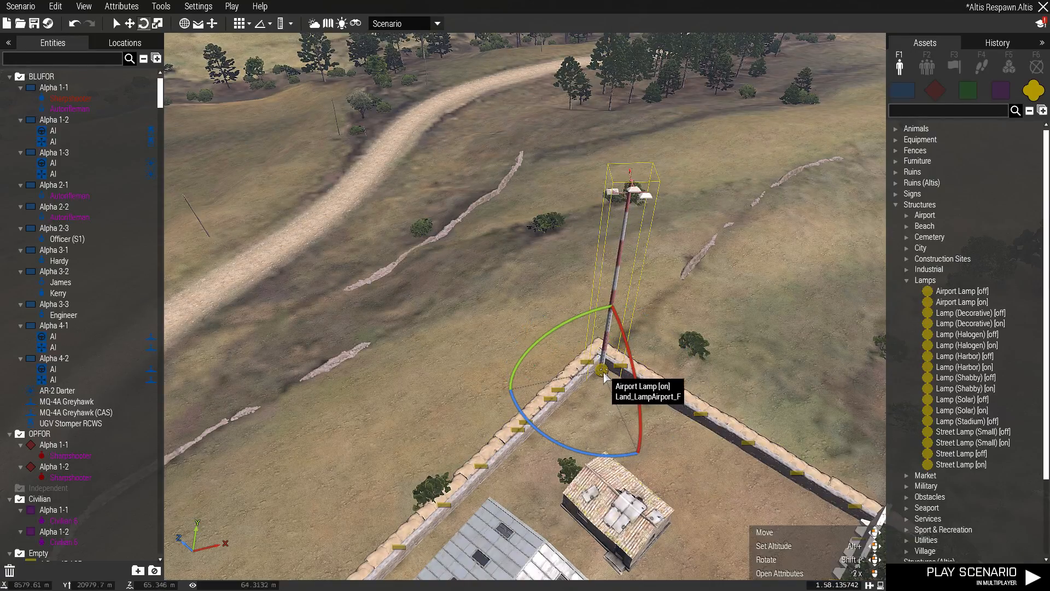
{"action": "key", "text": "s"}
{"action": "key", "text": "a"}
{"action": "scroll", "coordinate": [618, 394], "scroll_direction": "up", "scroll_amount": 5}
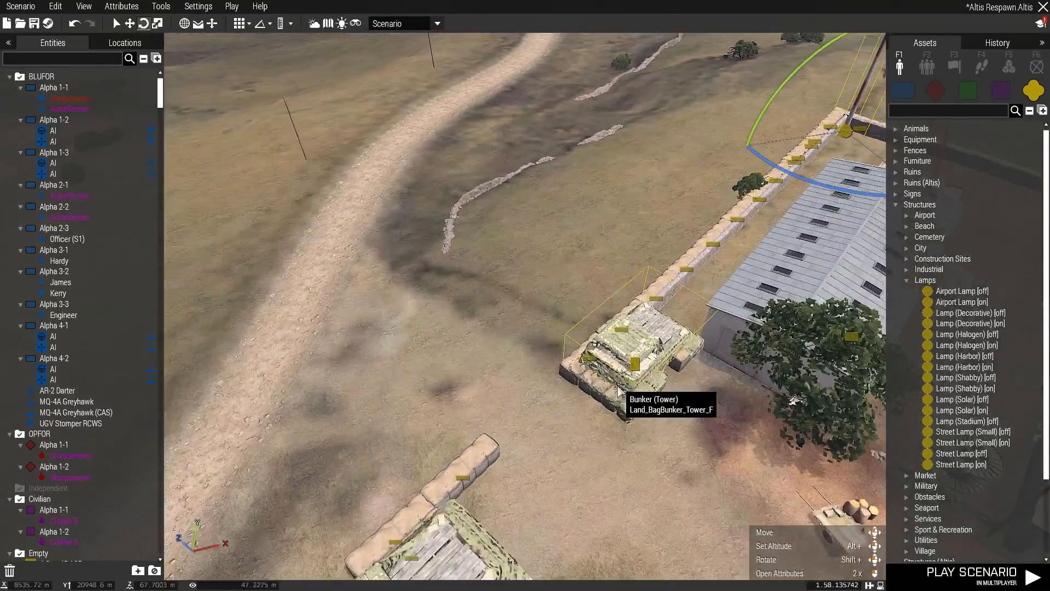
{"action": "right_click_drag", "start_coordinate": [644, 412], "coordinate": [684, 499]}
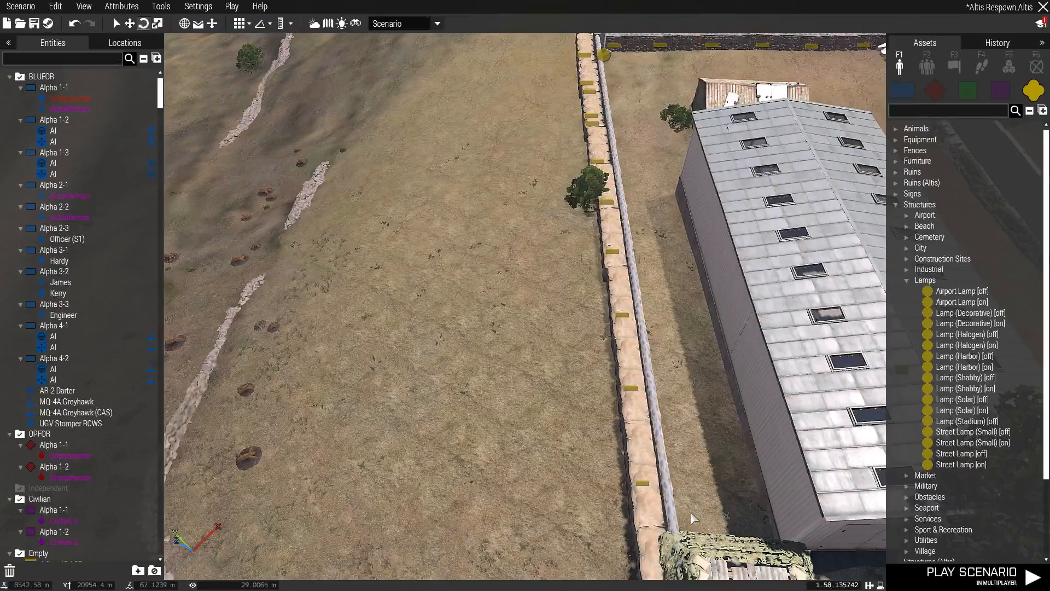
{"action": "scroll", "coordinate": [700, 503], "scroll_direction": "down", "scroll_amount": 5}
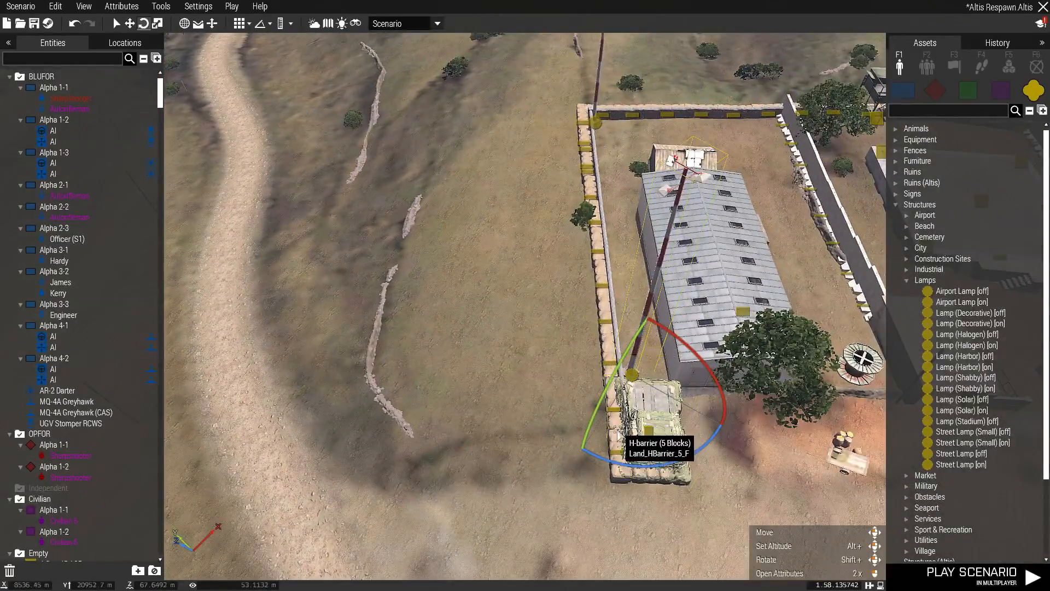
Step: Place an airport lamp between the white tent and the other entrance bunker tower and rotate it
{"action": "key", "text": "w"}
{"action": "key", "text": "d"}
{"action": "key", "text": "a"}
{"action": "key", "text": "s"}
{"action": "key", "text": "d"}
{"action": "right_click_drag", "start_coordinate": [523, 464], "coordinate": [257, 440]}
{"action": "key", "text": "d"}
{"action": "right_click_drag", "start_coordinate": [574, 454], "coordinate": [452, 419]}
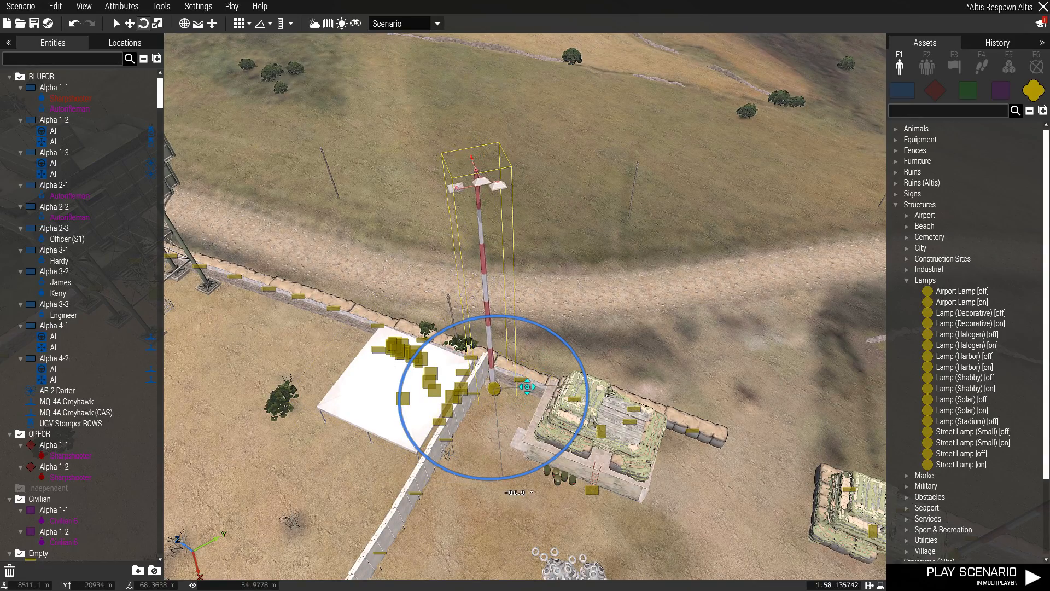
{"action": "left_click_drag", "start_coordinate": [528, 387], "coordinate": [525, 388]}
{"action": "key", "text": "s"}
{"action": "key", "text": "a"}
{"action": "left_click", "coordinate": [488, 395]}
Step: Place an airport lamp at the H-barrier wall corner beside the green military cargo tower and rotate it
{"action": "key", "text": "w"}
{"action": "right_click_drag", "start_coordinate": [446, 362], "coordinate": [629, 386]}
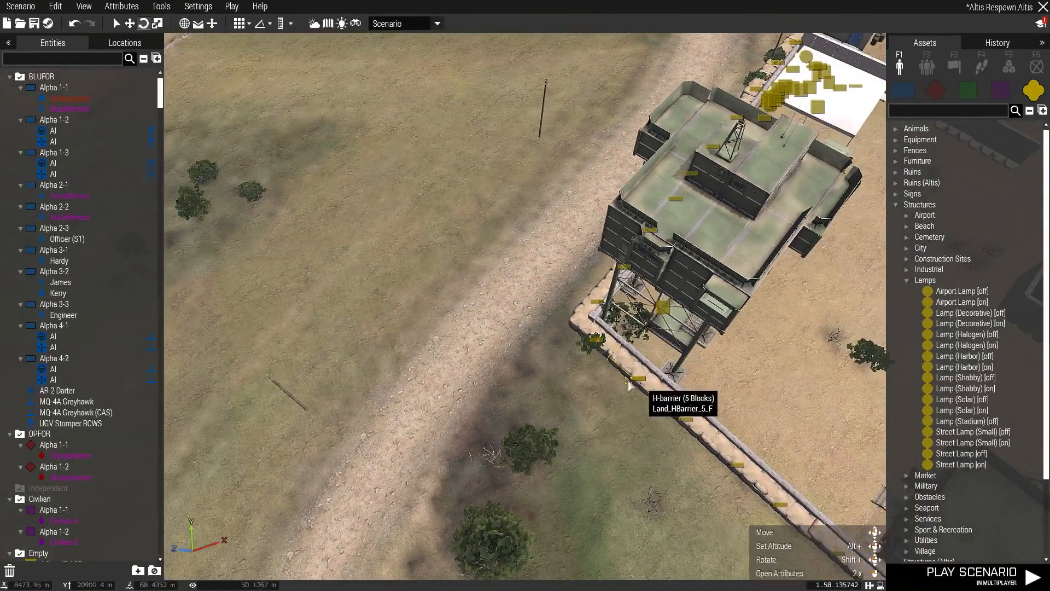
{"action": "left_click", "coordinate": [566, 322]}
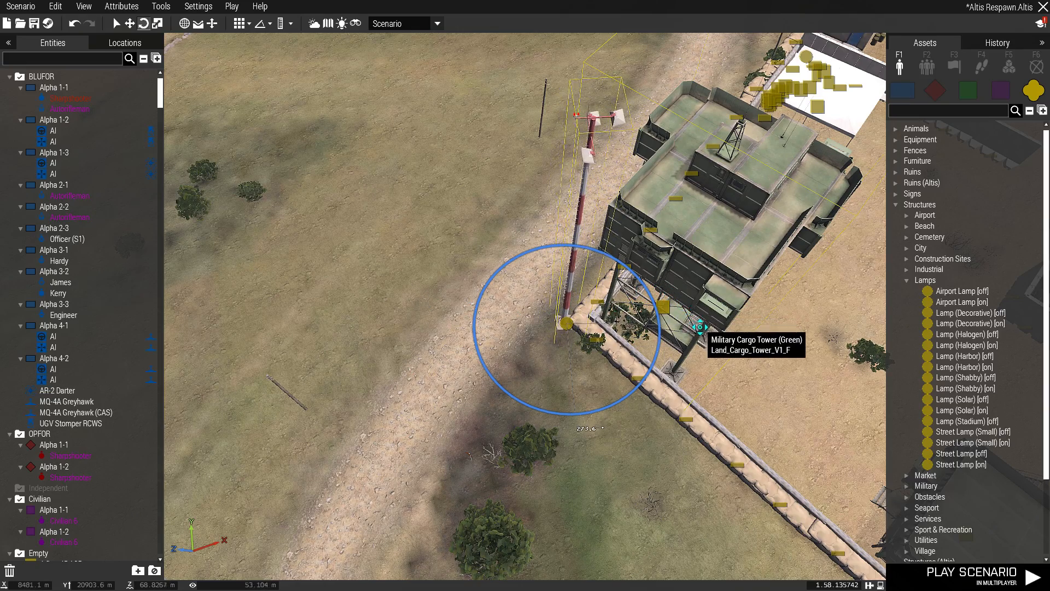
{"action": "key", "text": "s"}
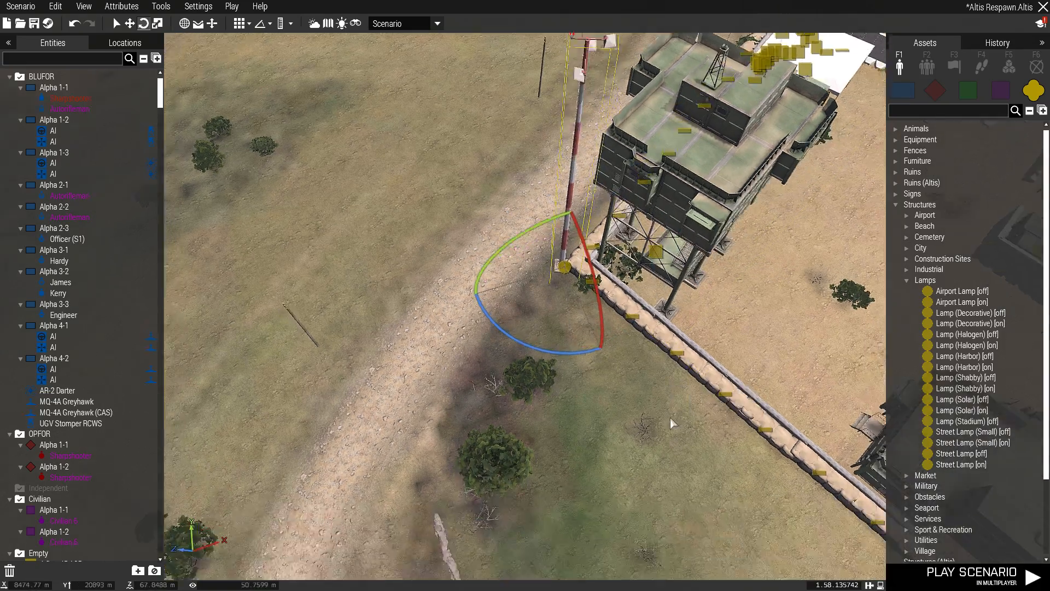
{"action": "left_click", "coordinate": [670, 418]}
Step: Place an airport lamp inside the far wall corner of the dome enclosure, beside the tree, and rotate it
{"action": "right_click_drag", "start_coordinate": [660, 393], "coordinate": [835, 379]}
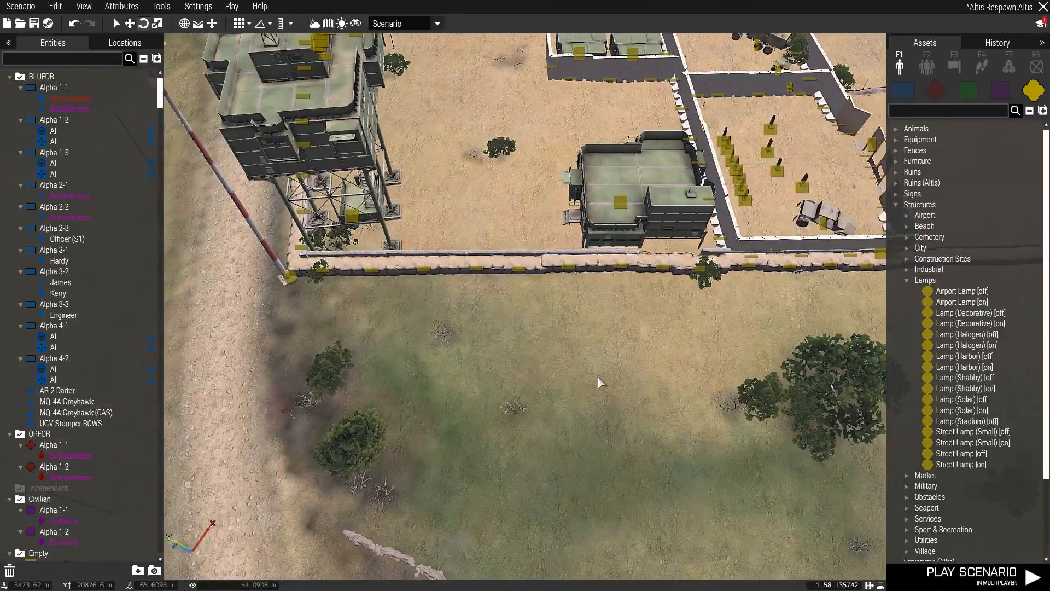
{"action": "key", "text": "s"}
{"action": "right_click_drag", "start_coordinate": [598, 377], "coordinate": [722, 421]}
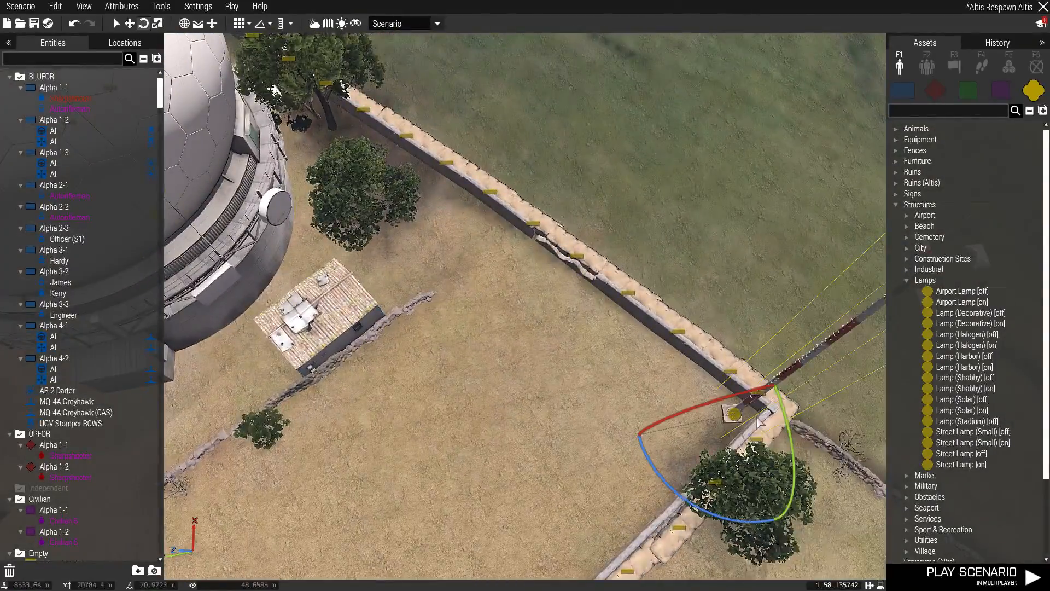
{"action": "key", "text": "d"}
{"action": "key", "text": "s"}
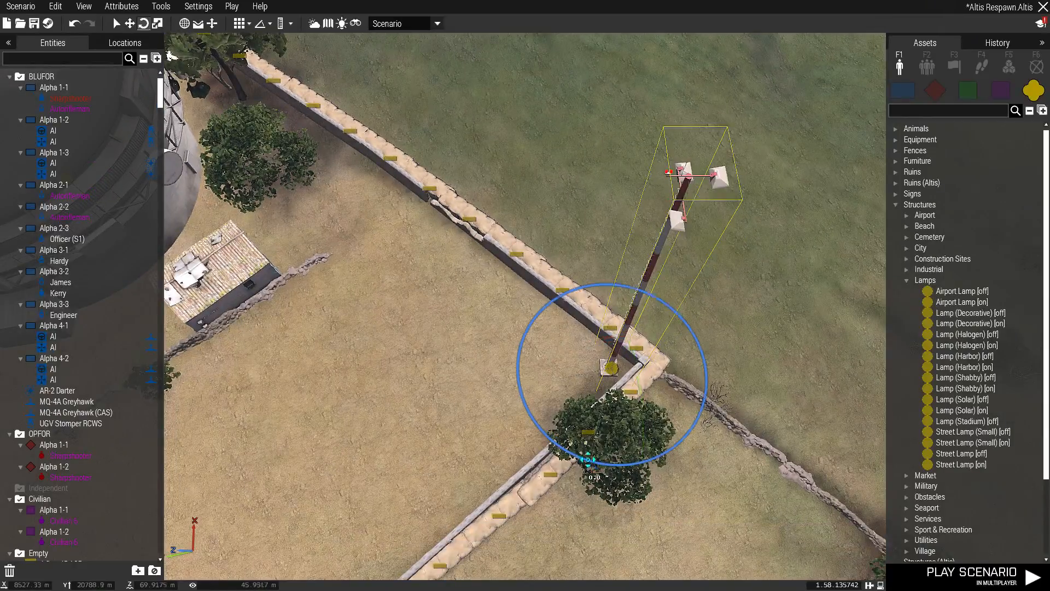
{"action": "left_click", "coordinate": [460, 330]}
Step: Add an airport lamp at the wall corner where the dome enclosure meets the middle of the base and rotate it
{"action": "key", "text": "a"}
{"action": "right_click_drag", "start_coordinate": [460, 330], "coordinate": [560, 451]}
{"action": "left_click_drag", "start_coordinate": [471, 332], "coordinate": [467, 332]}
{"action": "right_click_drag", "start_coordinate": [418, 337], "coordinate": [506, 337]}
Step: Paste an airport lamp at the perimeter wall corner beyond the concrete pad and rotate it
{"action": "key", "text": "ctrl+v"}
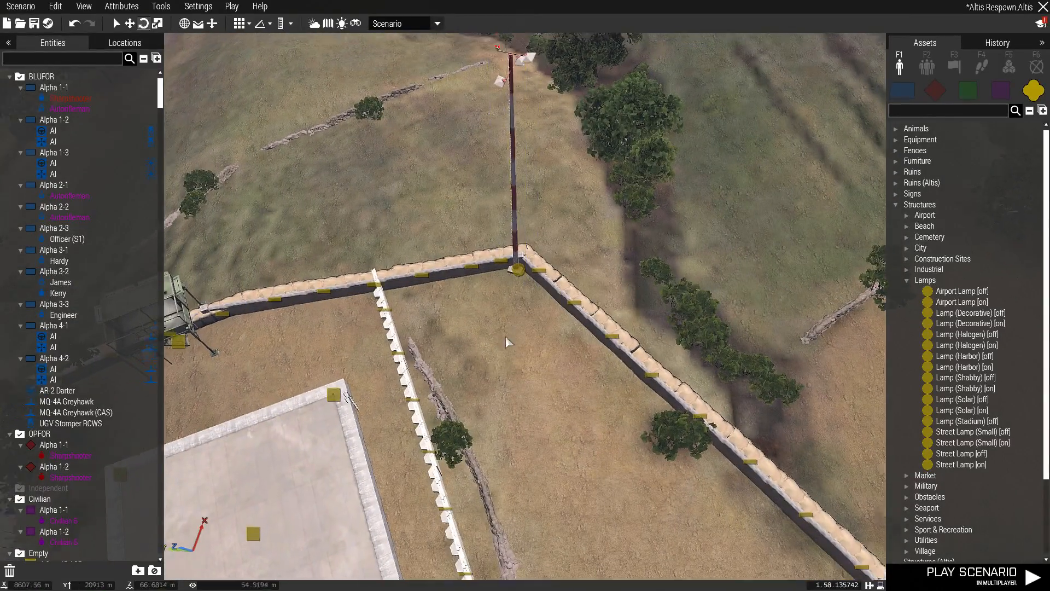
{"action": "key", "text": "w"}
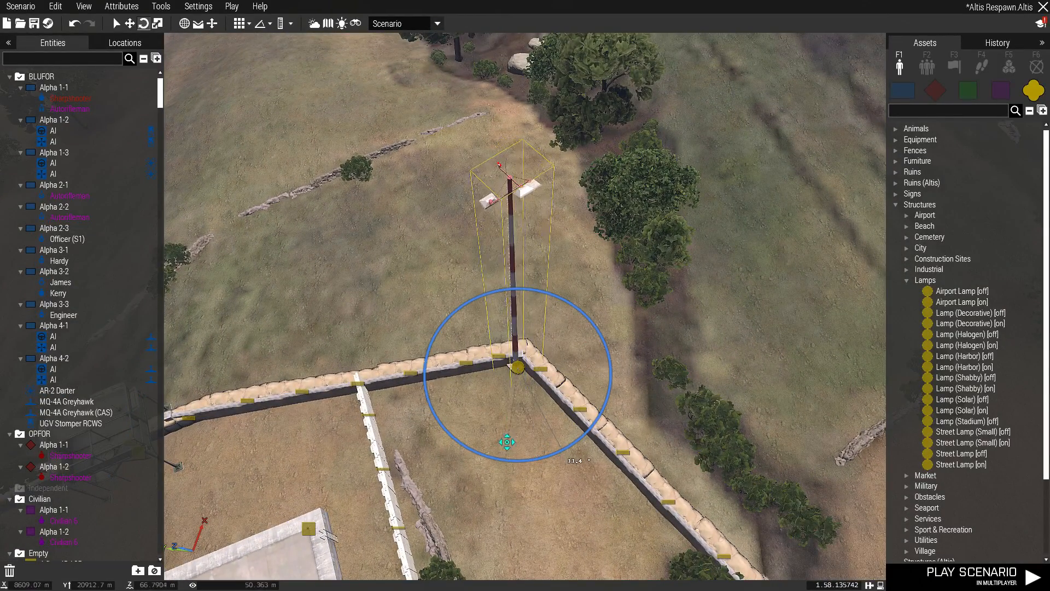
{"action": "left_click_drag", "start_coordinate": [458, 427], "coordinate": [470, 437]}
Step: Place an airport lamp at the wall junction between the shooting range, parked vehicles and green cargo houses, and rotate it
{"action": "right_click_drag", "start_coordinate": [521, 485], "coordinate": [933, 432]}
{"action": "key", "text": "w"}
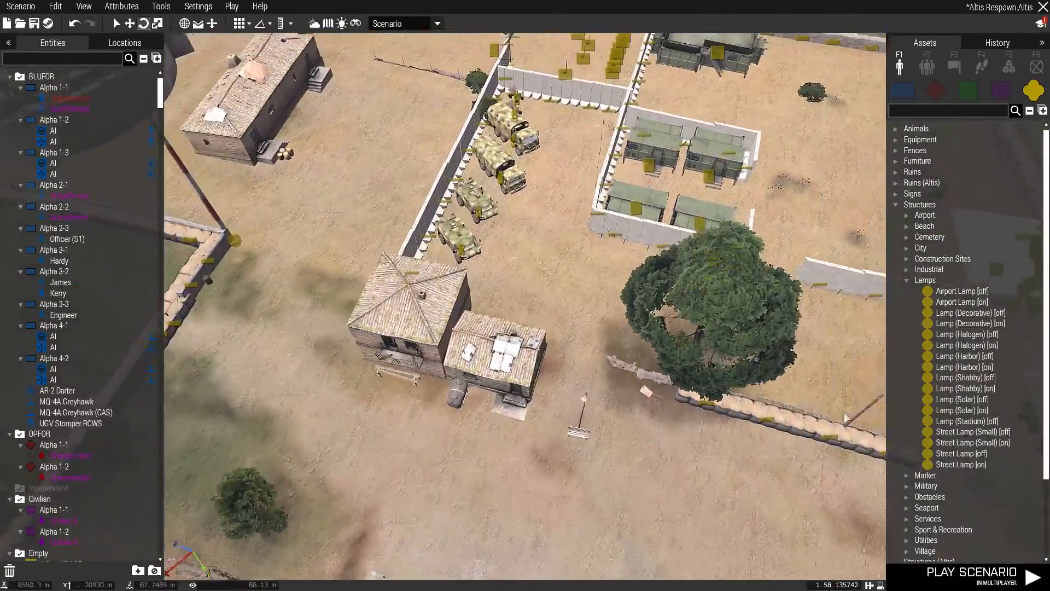
{"action": "key", "text": "w"}
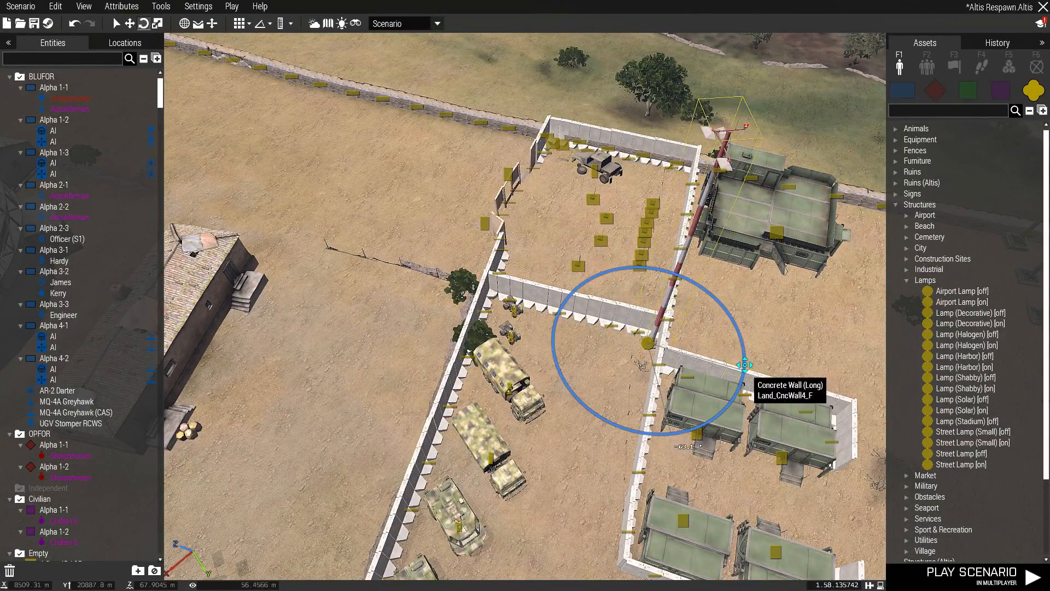
{"action": "left_click_drag", "start_coordinate": [742, 346], "coordinate": [741, 348]}
{"action": "left_click", "coordinate": [567, 383]}
Step: Look over the whole walled base and the placement of its airport lamps from several sides and distances
{"action": "key", "text": "s"}
{"action": "right_click_drag", "start_coordinate": [567, 382], "coordinate": [626, 339]}
{"action": "key", "text": "s"}
{"action": "key", "text": "w"}
{"action": "key", "text": "s"}
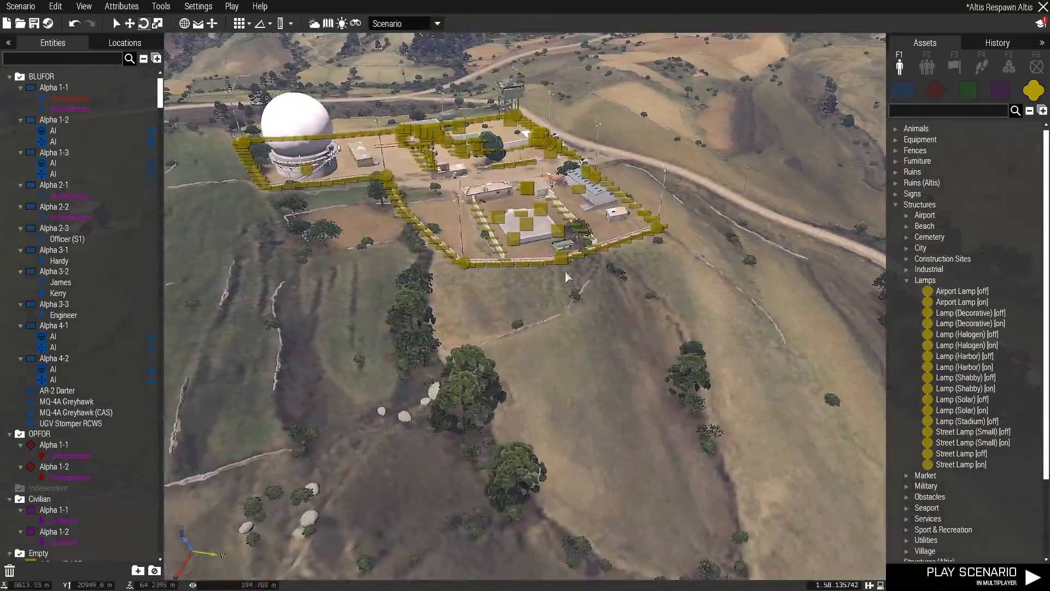
{"action": "key", "text": "a"}
{"action": "right_click_drag", "start_coordinate": [566, 271], "coordinate": [840, 409]}
{"action": "key", "text": "a"}
{"action": "scroll", "coordinate": [616, 375], "scroll_direction": "up", "scroll_amount": 3}
{"action": "key", "text": "w"}
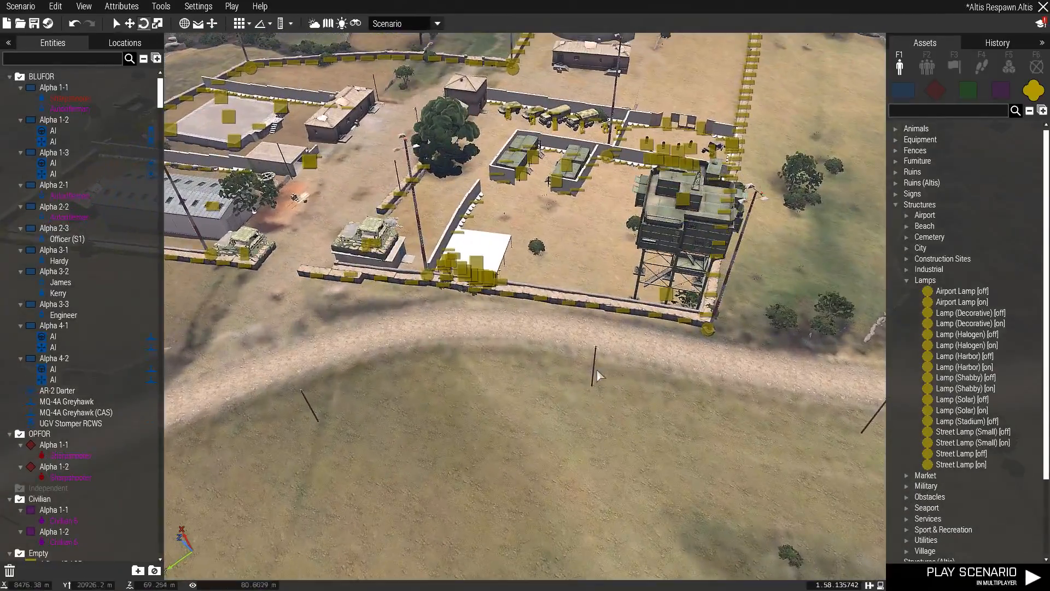
{"action": "key", "text": "w"}
{"action": "right_click_drag", "start_coordinate": [573, 378], "coordinate": [654, 369]}
{"action": "scroll", "coordinate": [652, 370], "scroll_direction": "down", "scroll_amount": 8}
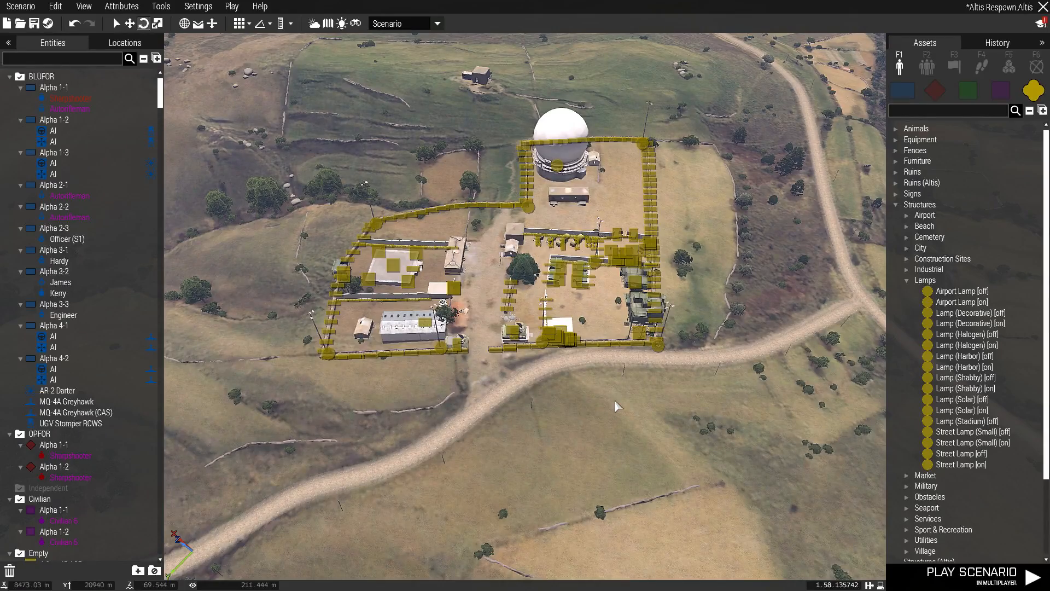
{"action": "key", "text": "a"}
{"action": "key", "text": "d"}
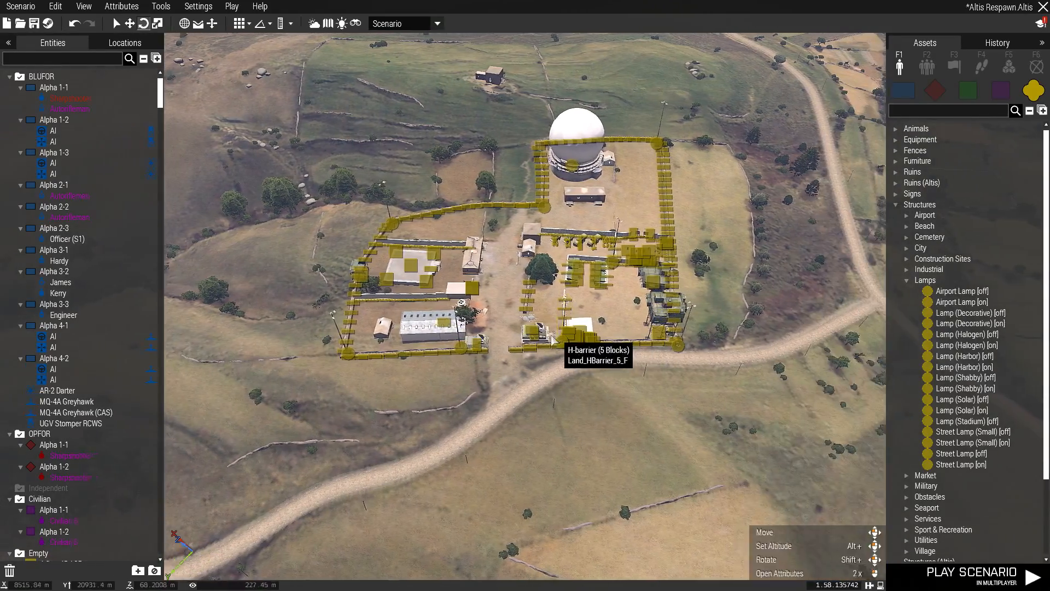
{"action": "key", "text": "a"}
{"action": "right_click_drag", "start_coordinate": [553, 411], "coordinate": [575, 419]}
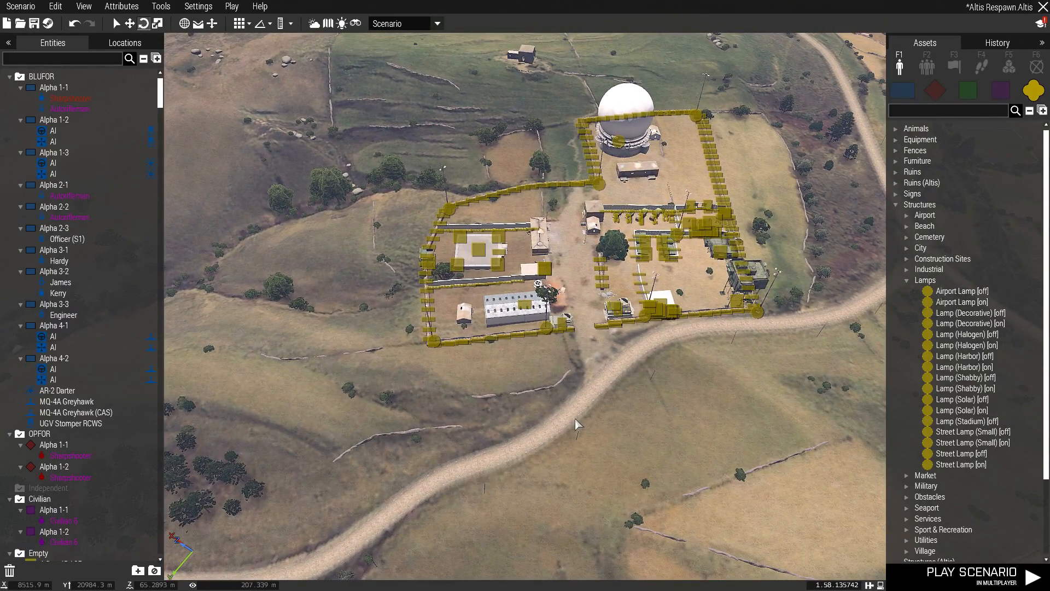
{"action": "key", "text": "d"}
{"action": "right_click_drag", "start_coordinate": [442, 384], "coordinate": [532, 387]}
{"action": "key", "text": "a"}
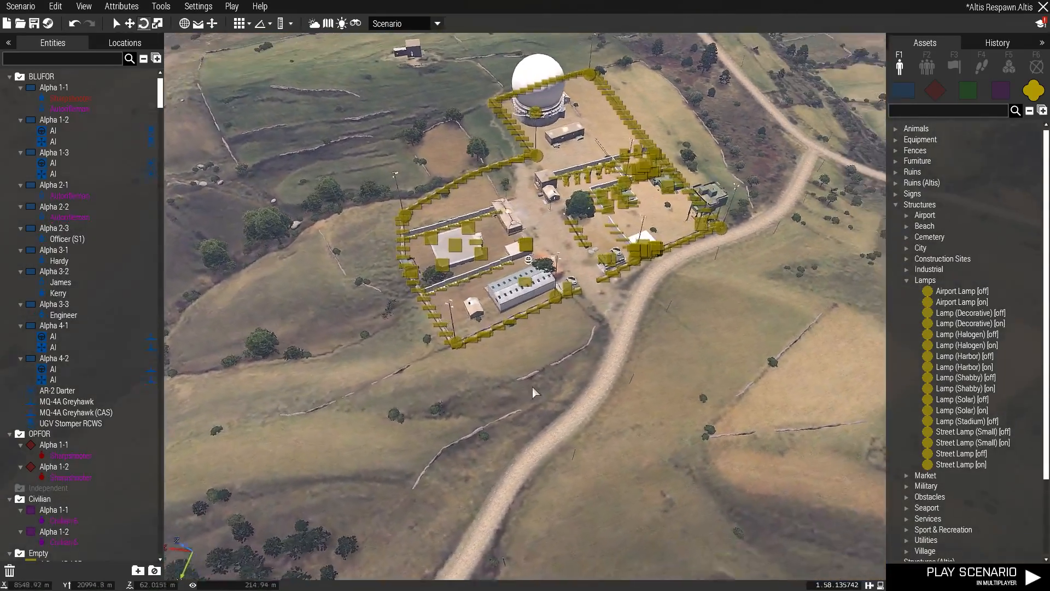
{"action": "key", "text": "w"}
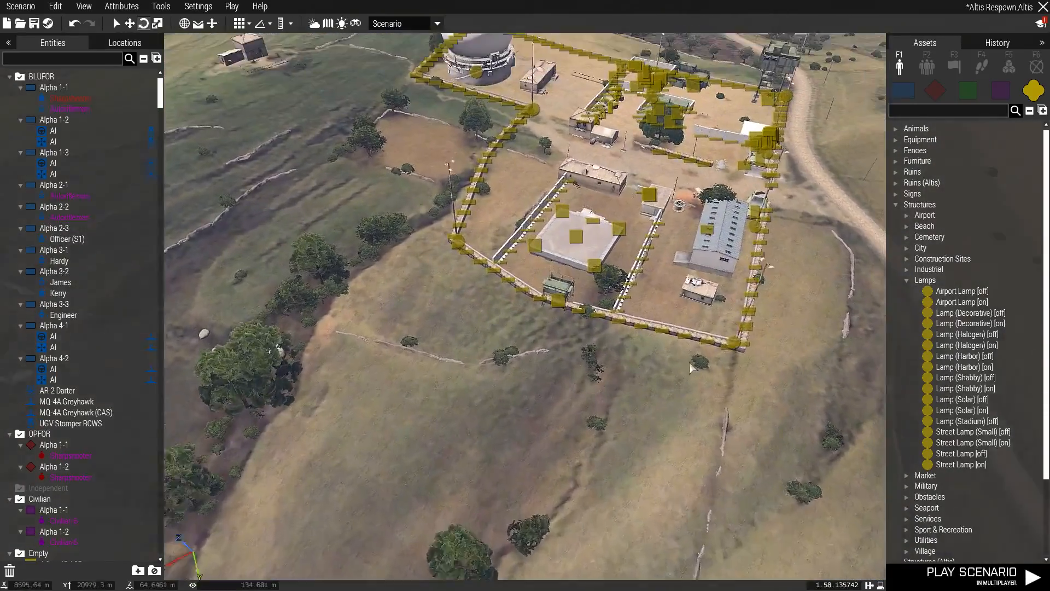
{"action": "key", "text": "d"}
{"action": "right_click_drag", "start_coordinate": [689, 363], "coordinate": [368, 369]}
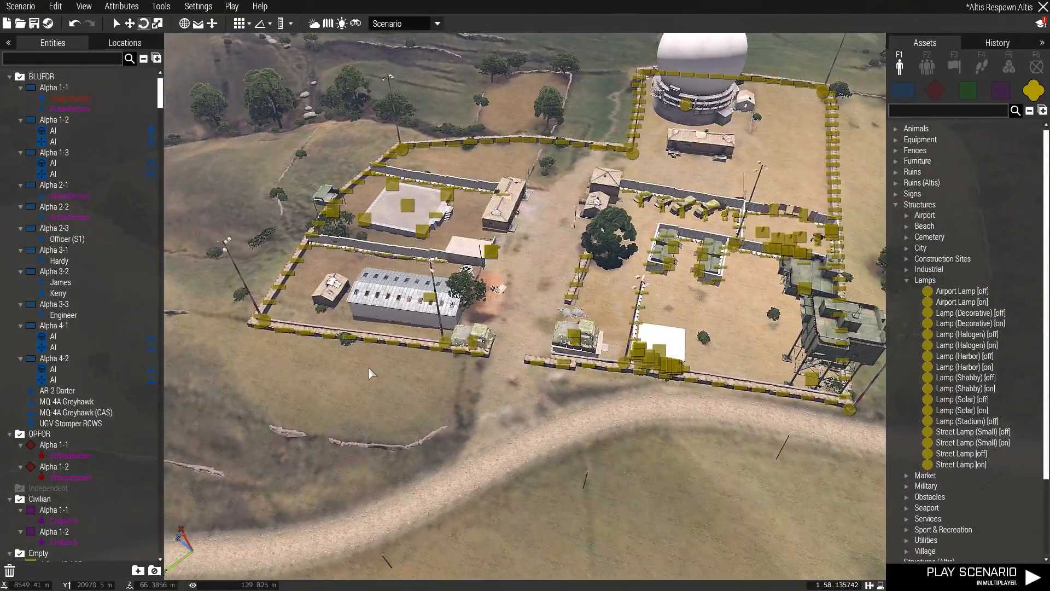
{"action": "key", "text": "s"}
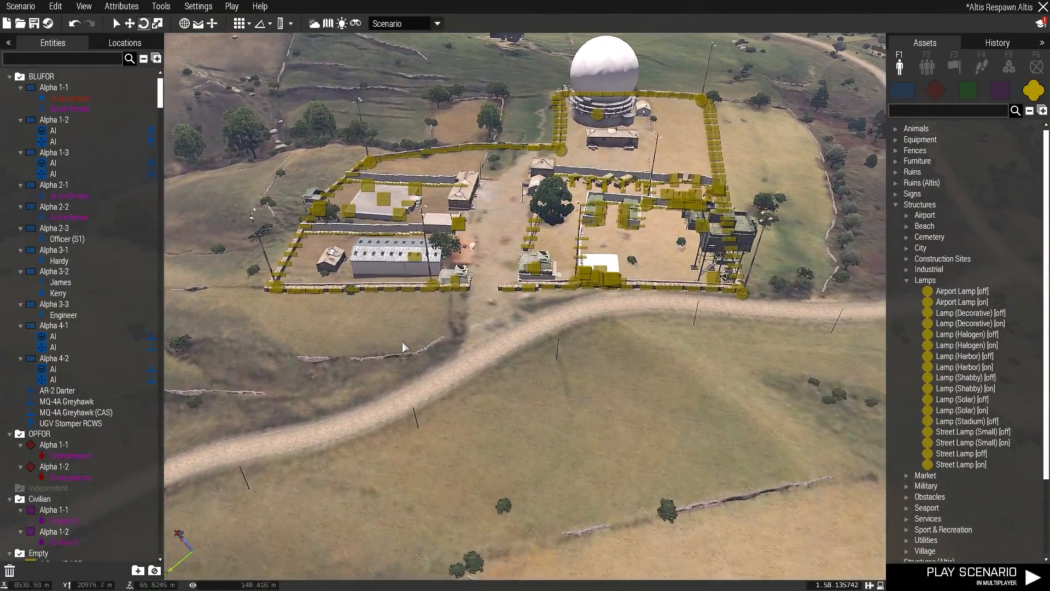
{"action": "right_click_drag", "start_coordinate": [403, 346], "coordinate": [399, 348]}
{"action": "key", "text": "w"}
{"action": "key", "text": "d"}
{"action": "key", "text": "a"}
{"action": "key", "text": "w"}
{"action": "key", "text": "d"}
{"action": "key", "text": "d"}
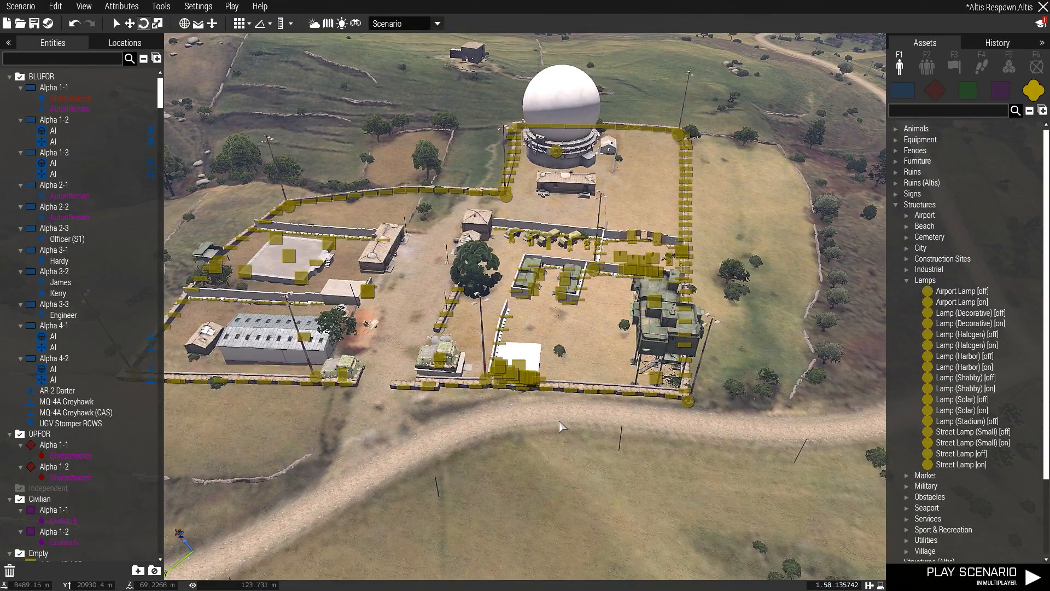
{"action": "key", "text": "s"}
{"action": "key", "text": "a"}
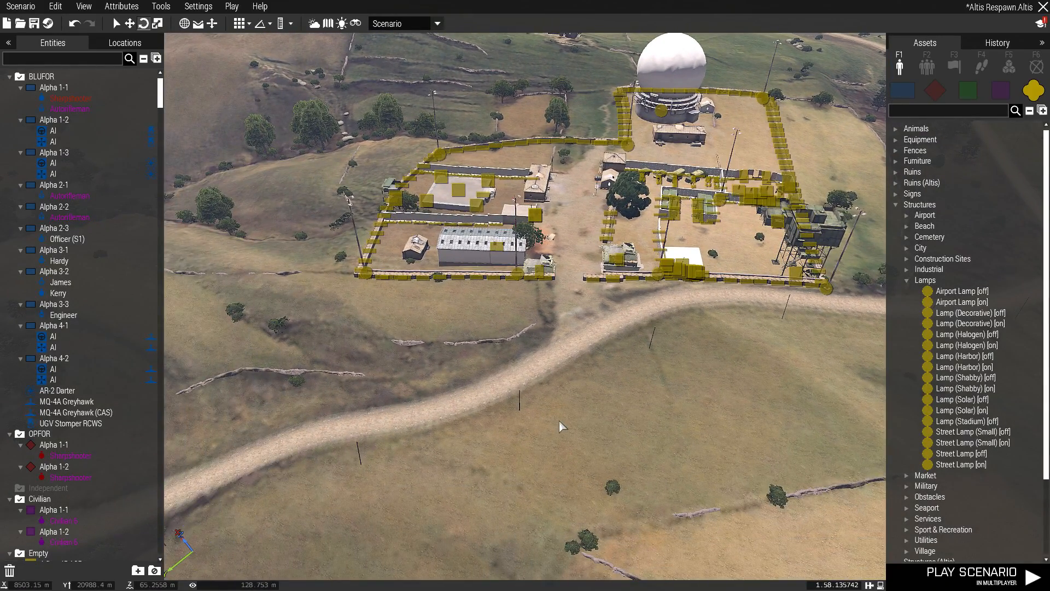
{"action": "key", "text": "a"}
{"action": "key", "text": "d"}
{"action": "key", "text": "w"}
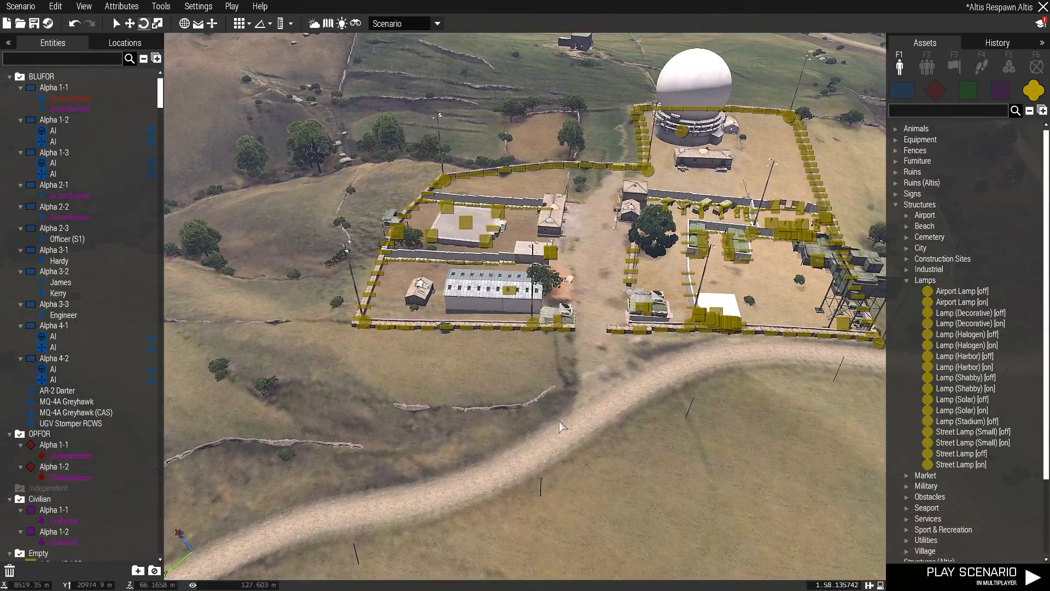